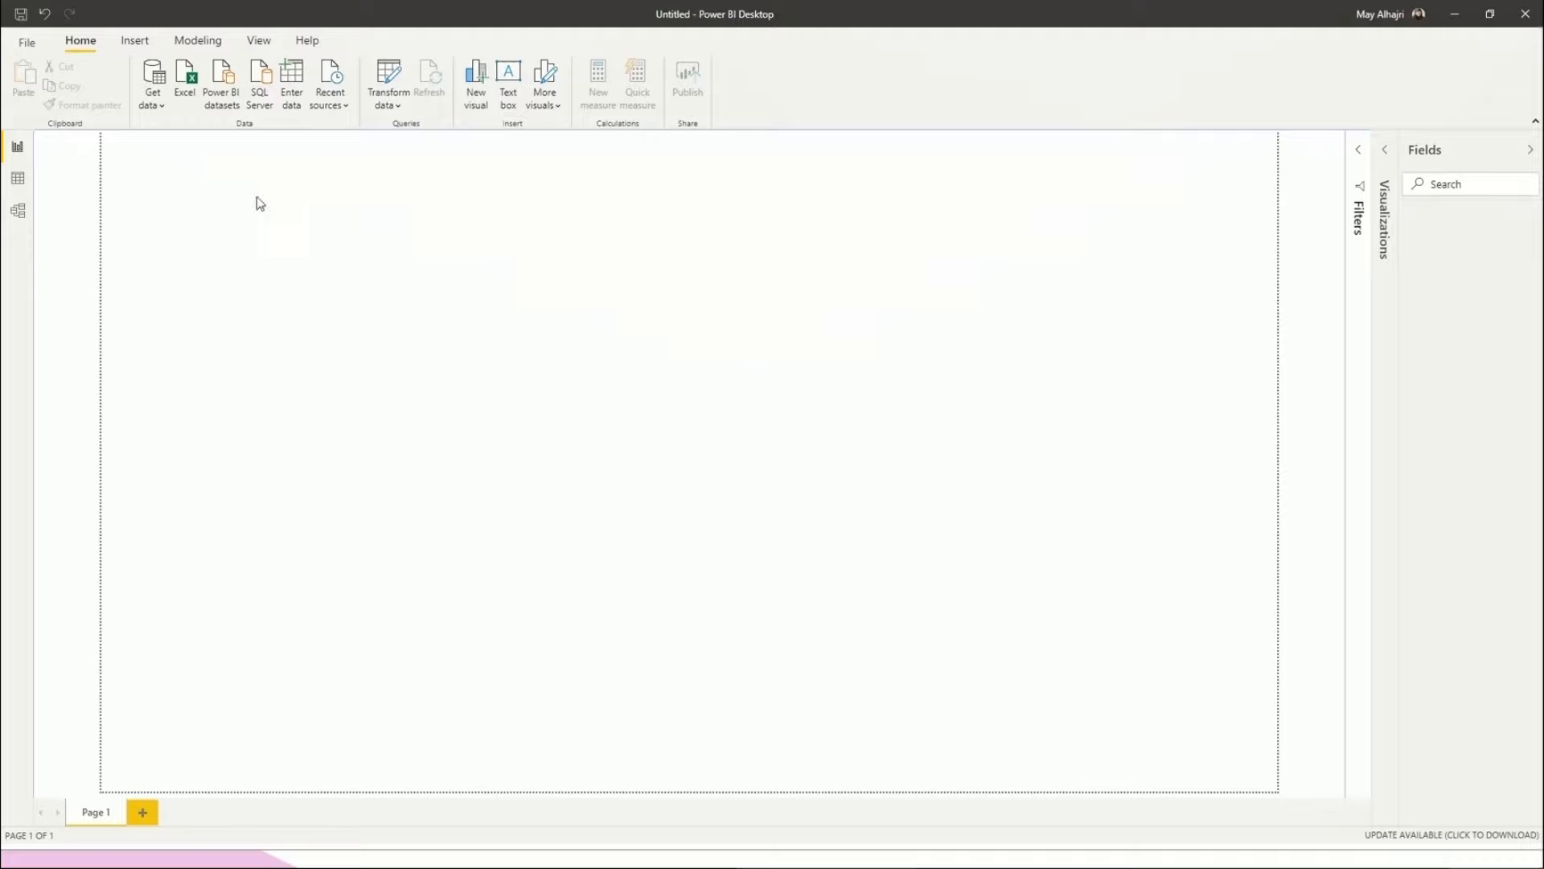
Connect to the Excel workbook "File 1" in the Case Study folder as a data source.
left_click(145, 48)
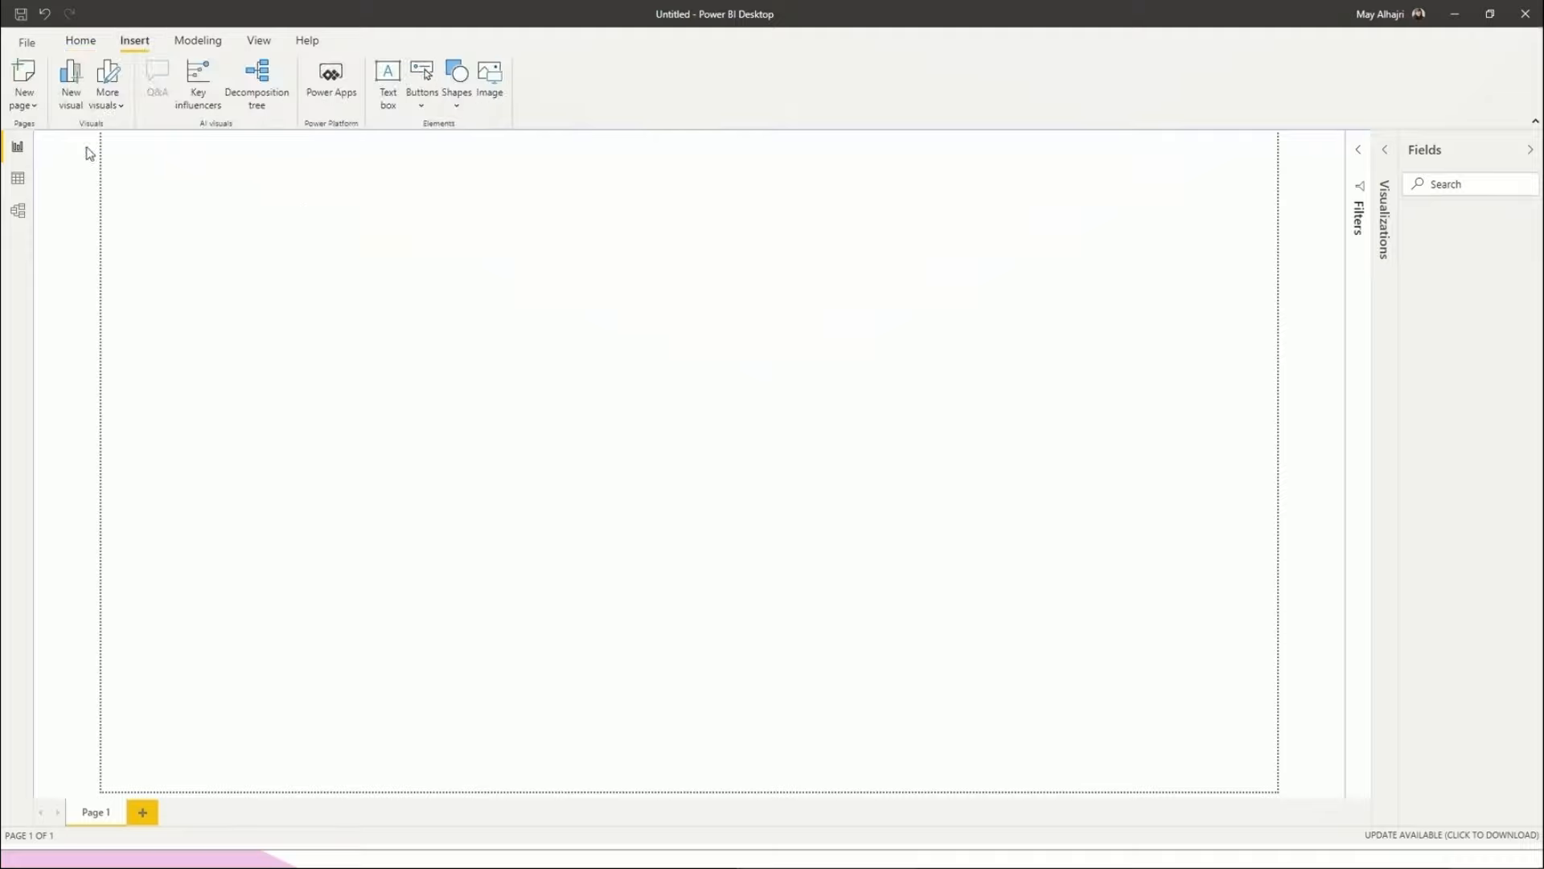
left_click(80, 44)
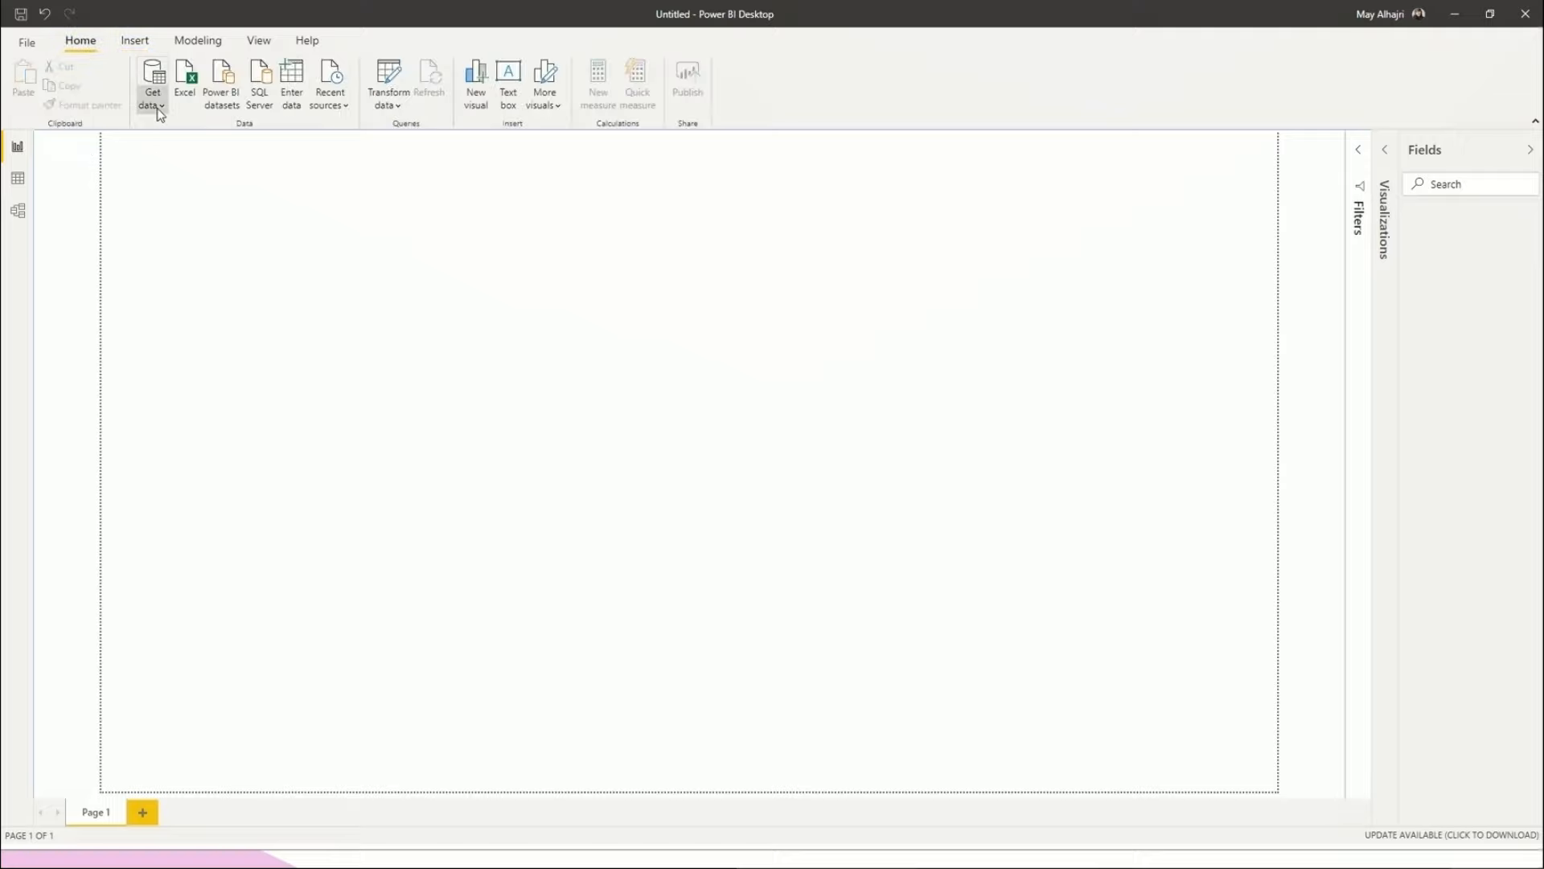
left_click(157, 108)
left_click(177, 157)
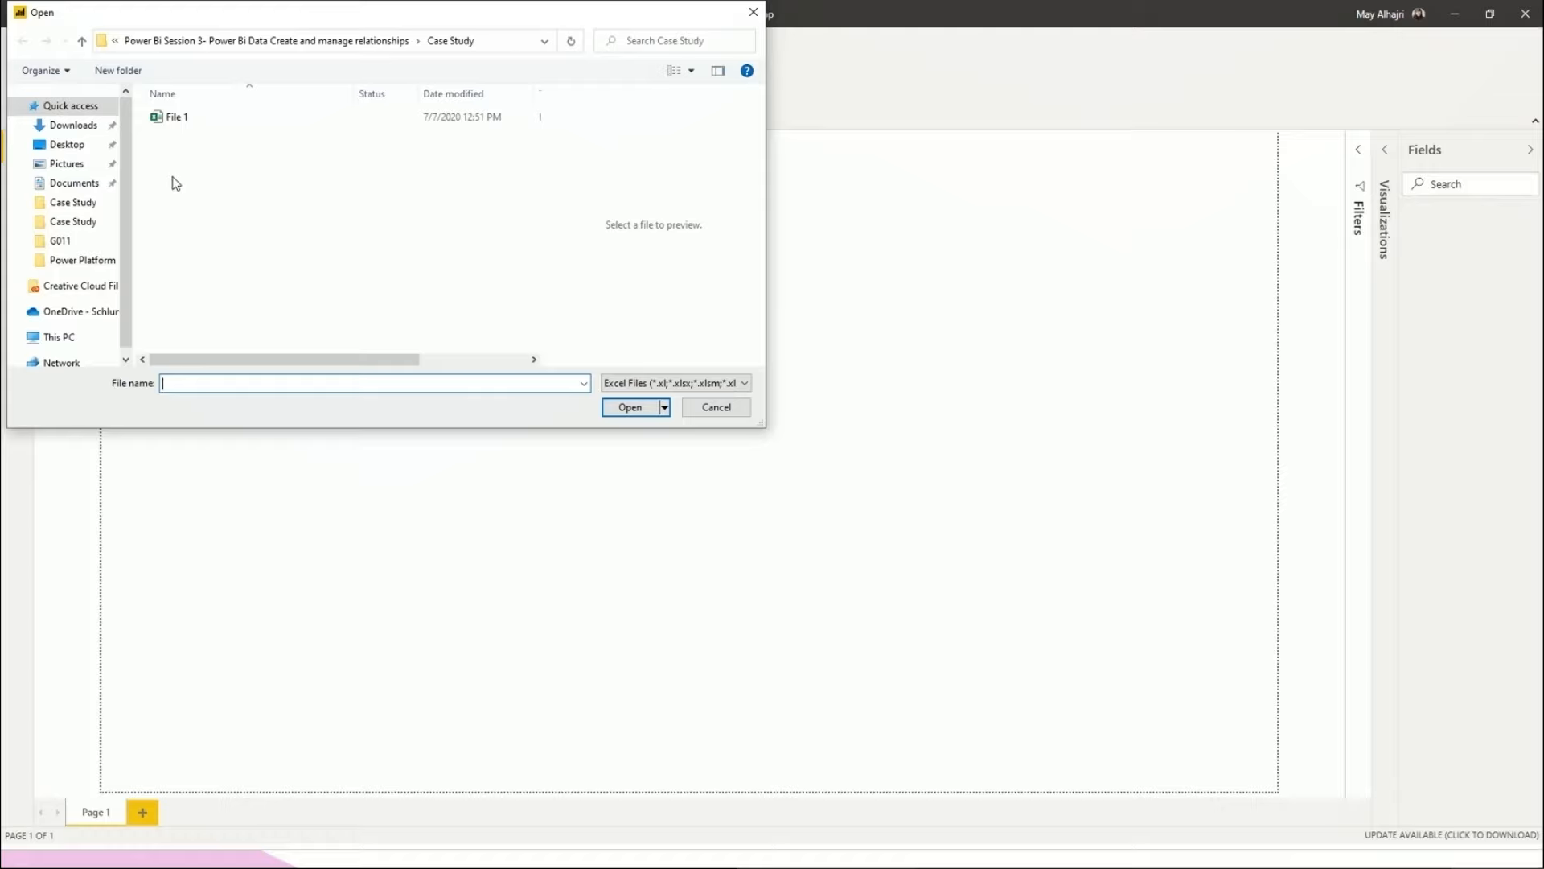
double_click(202, 123)
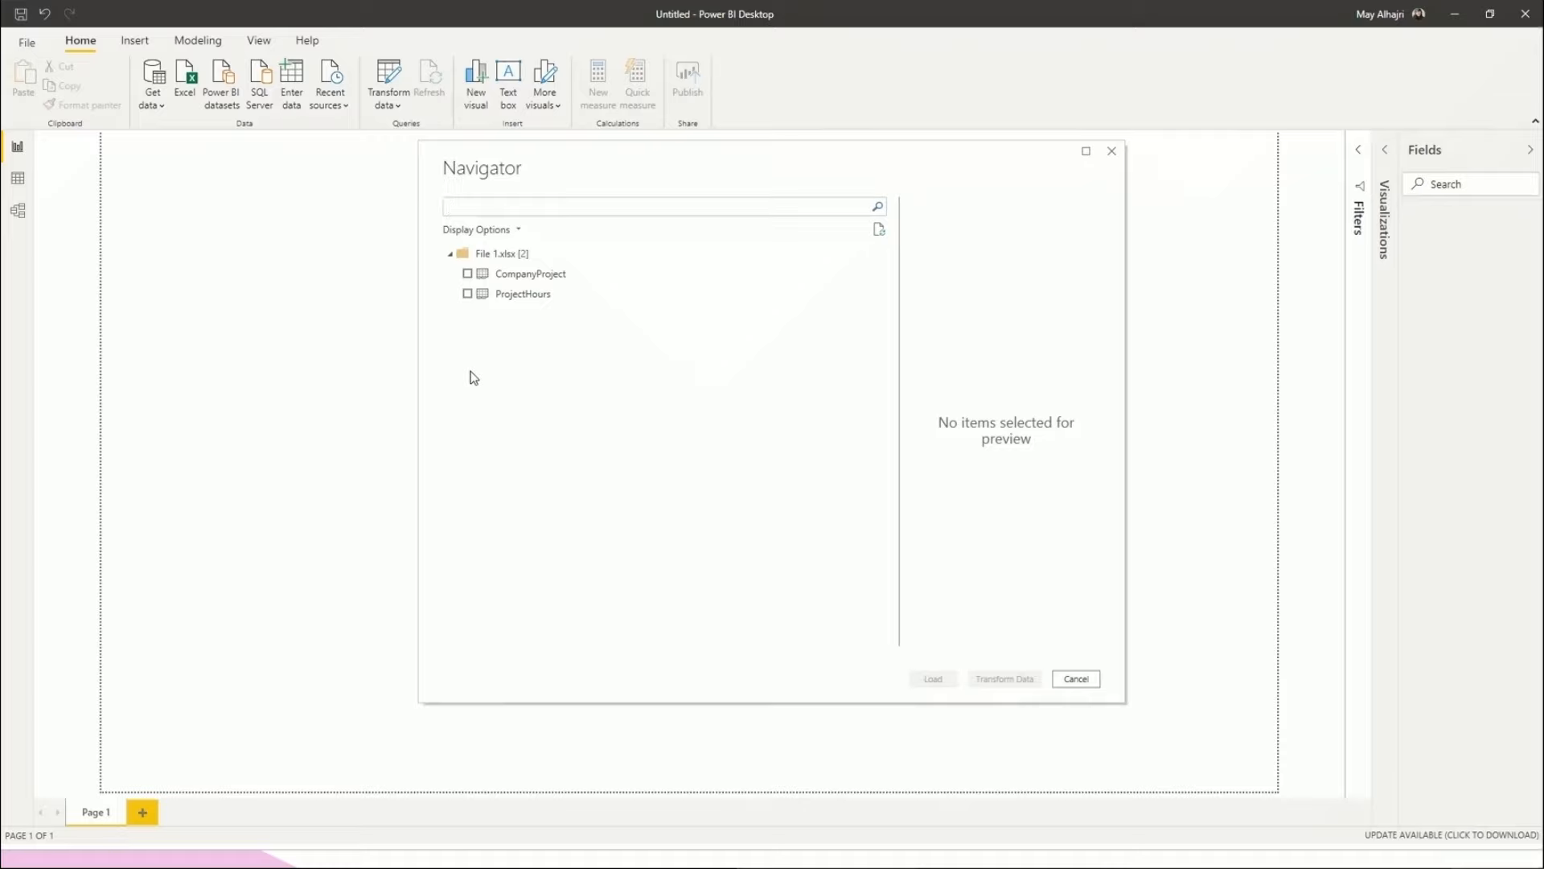
Select the CompanyProject and ProjectHours sheets of File 1.xlsx for import and preview both.
left_click(470, 275)
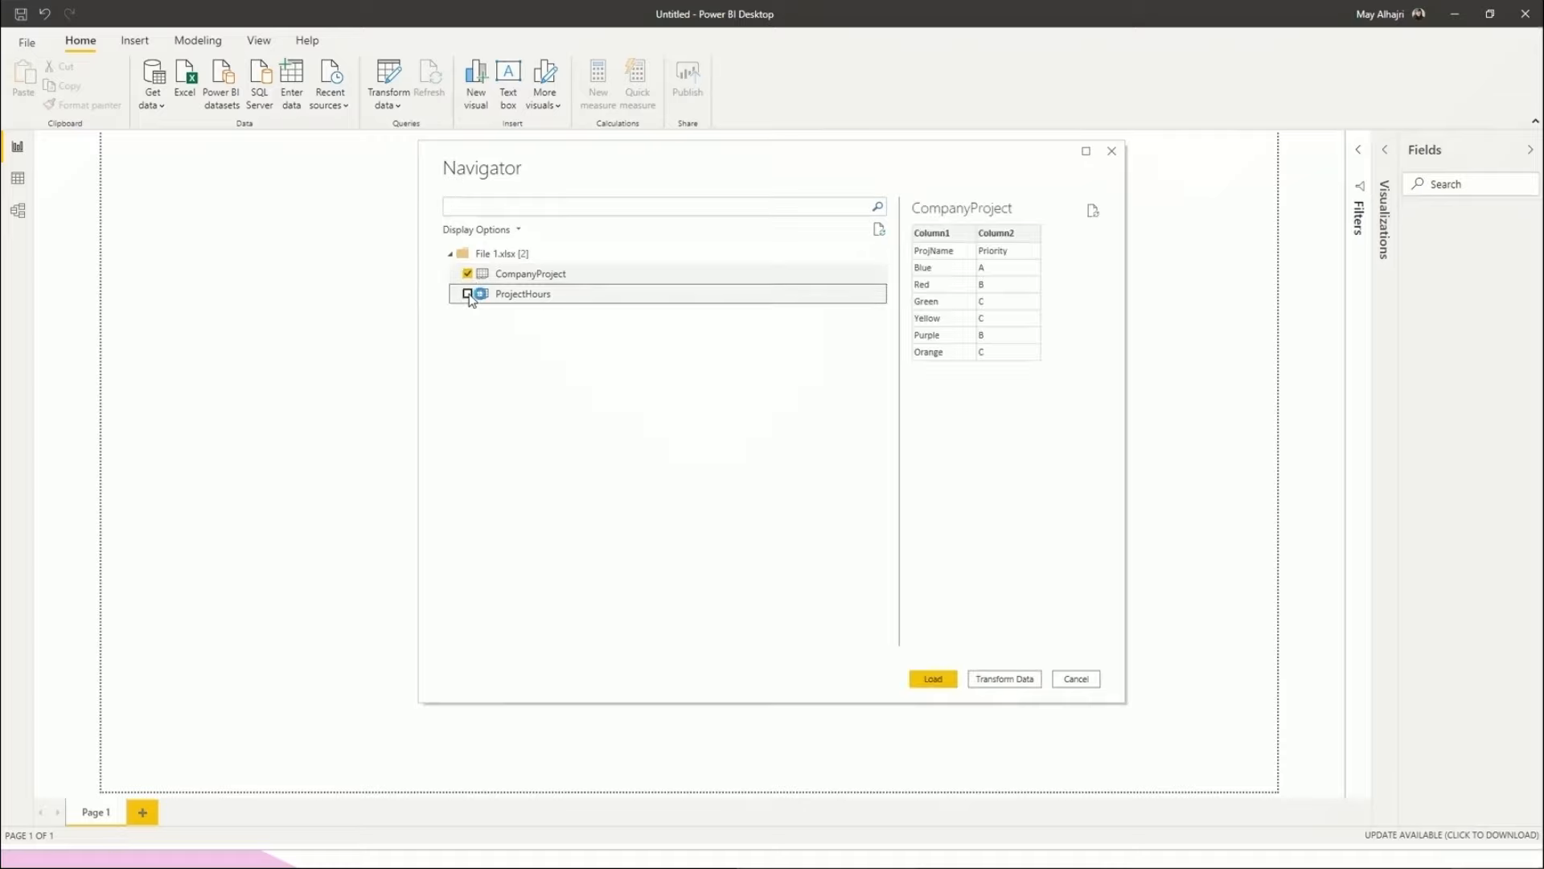
left_click(468, 295)
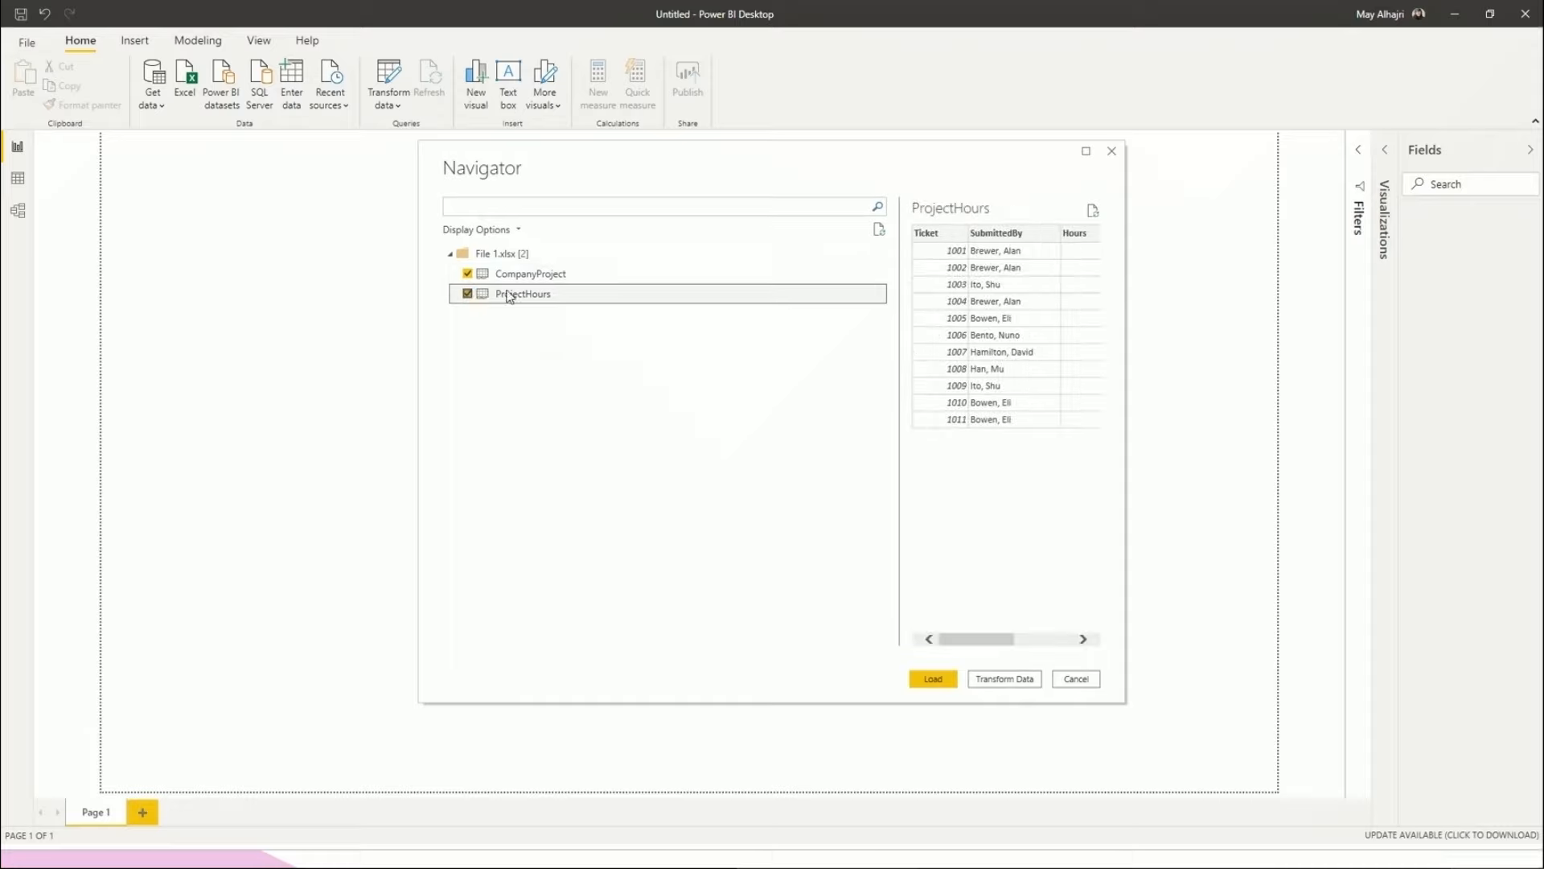
left_click(537, 280)
left_click(538, 296)
left_click(588, 276)
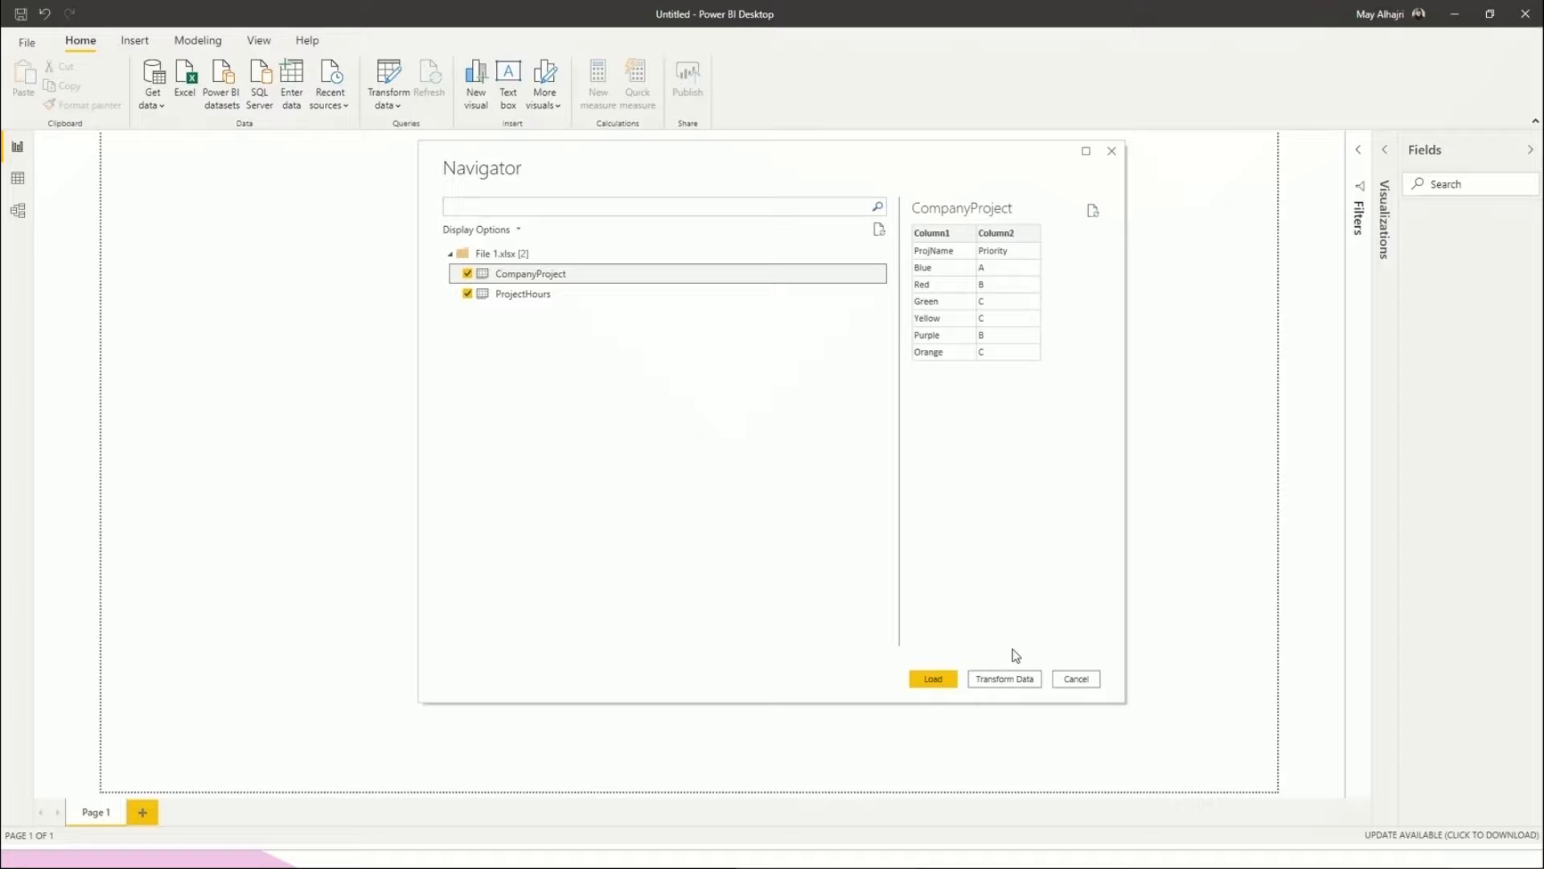
Open the selected sheets for transformation and promote the first row of CompanyProject to column headers.
left_click(1005, 680)
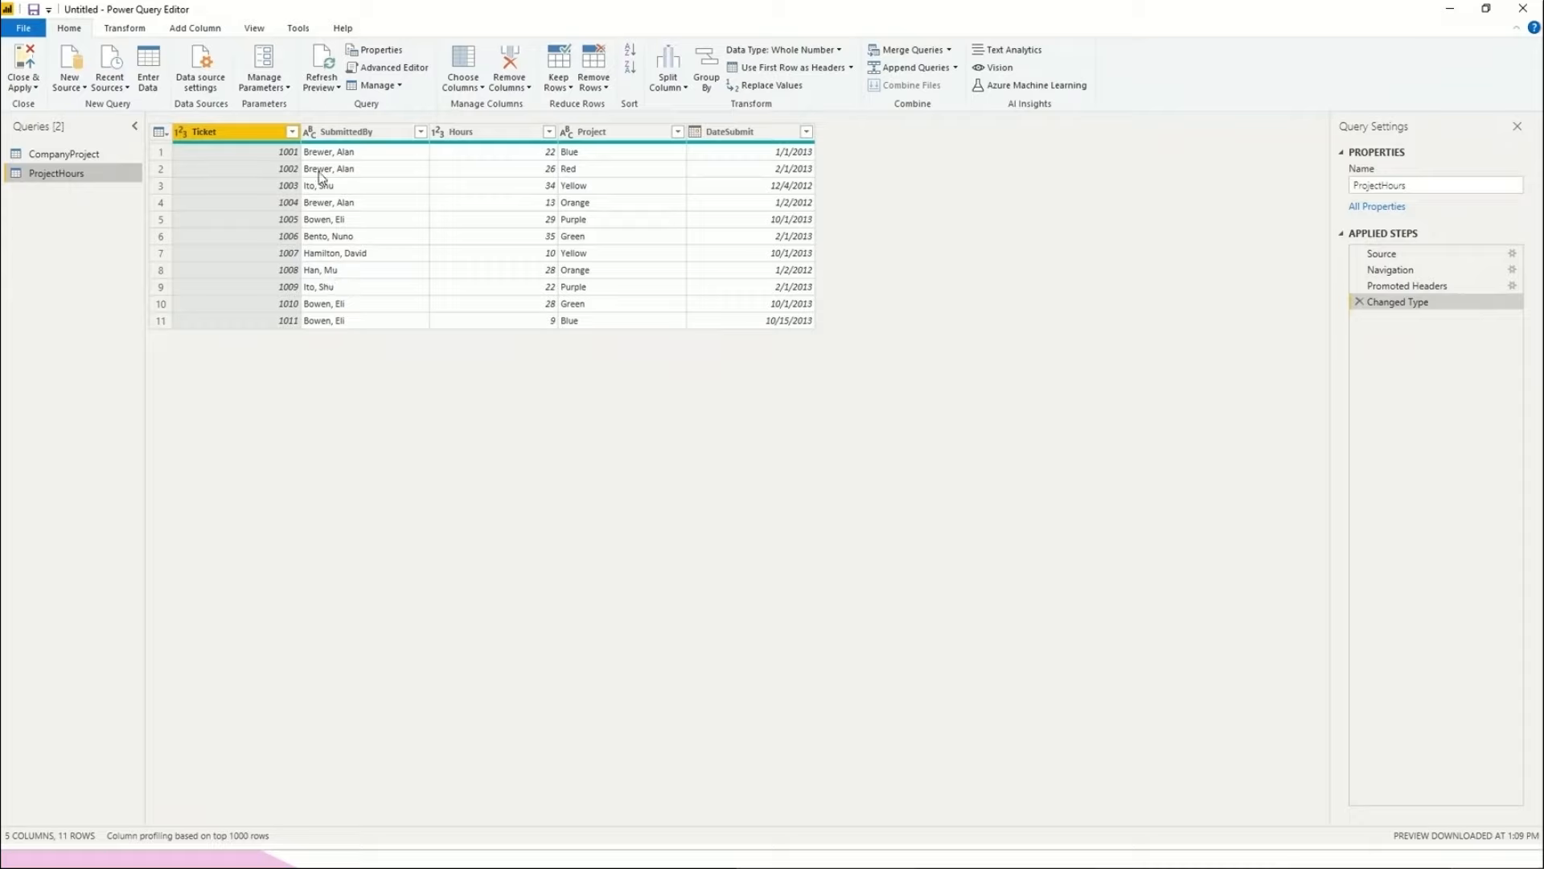
left_click(62, 155)
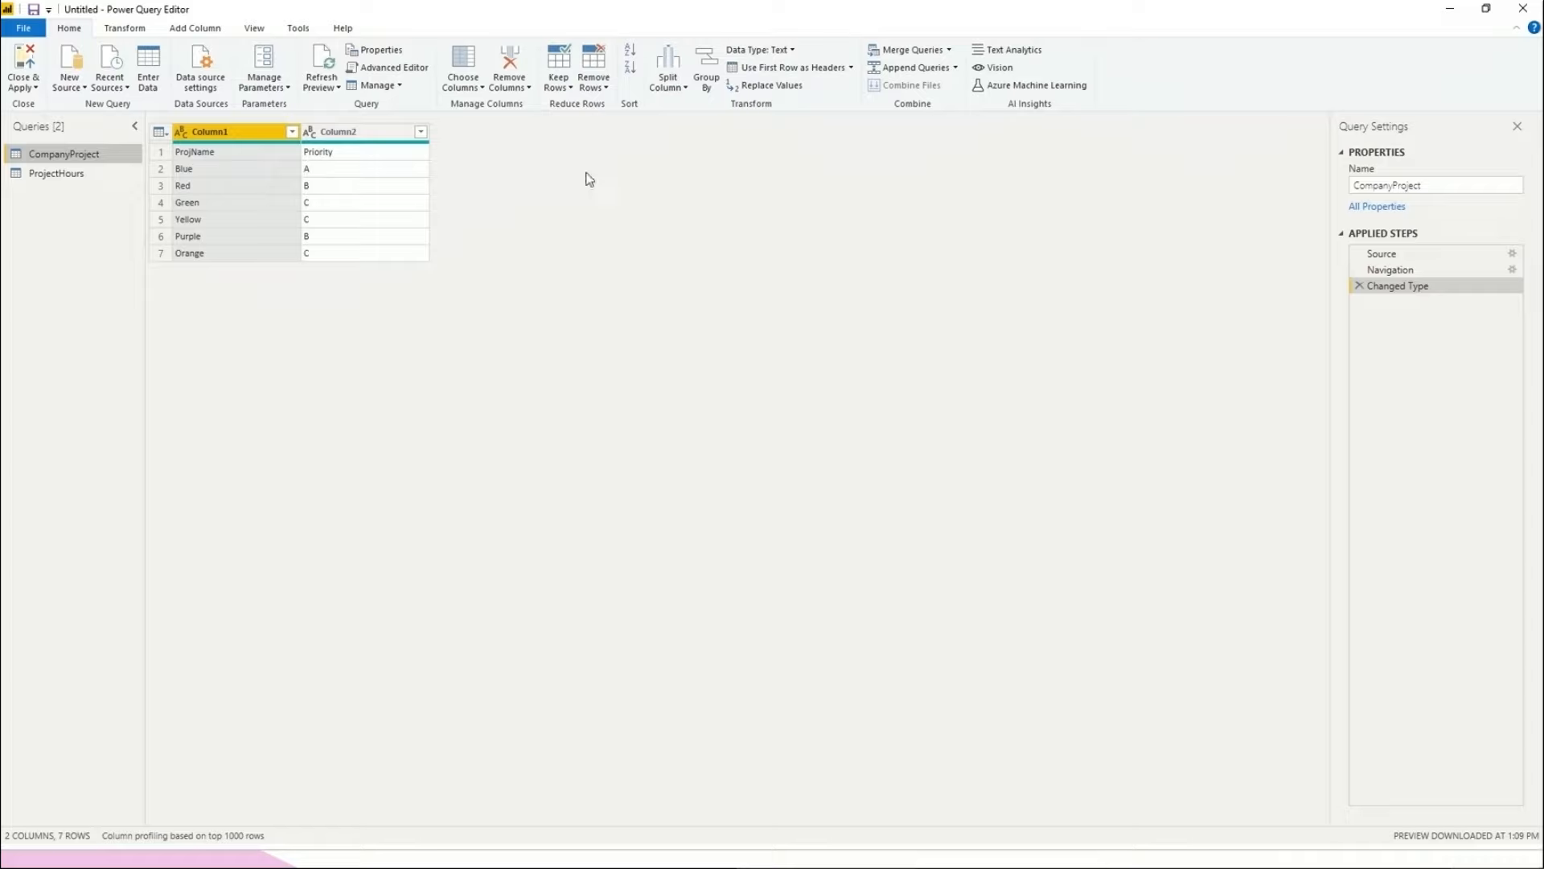
left_click(823, 72)
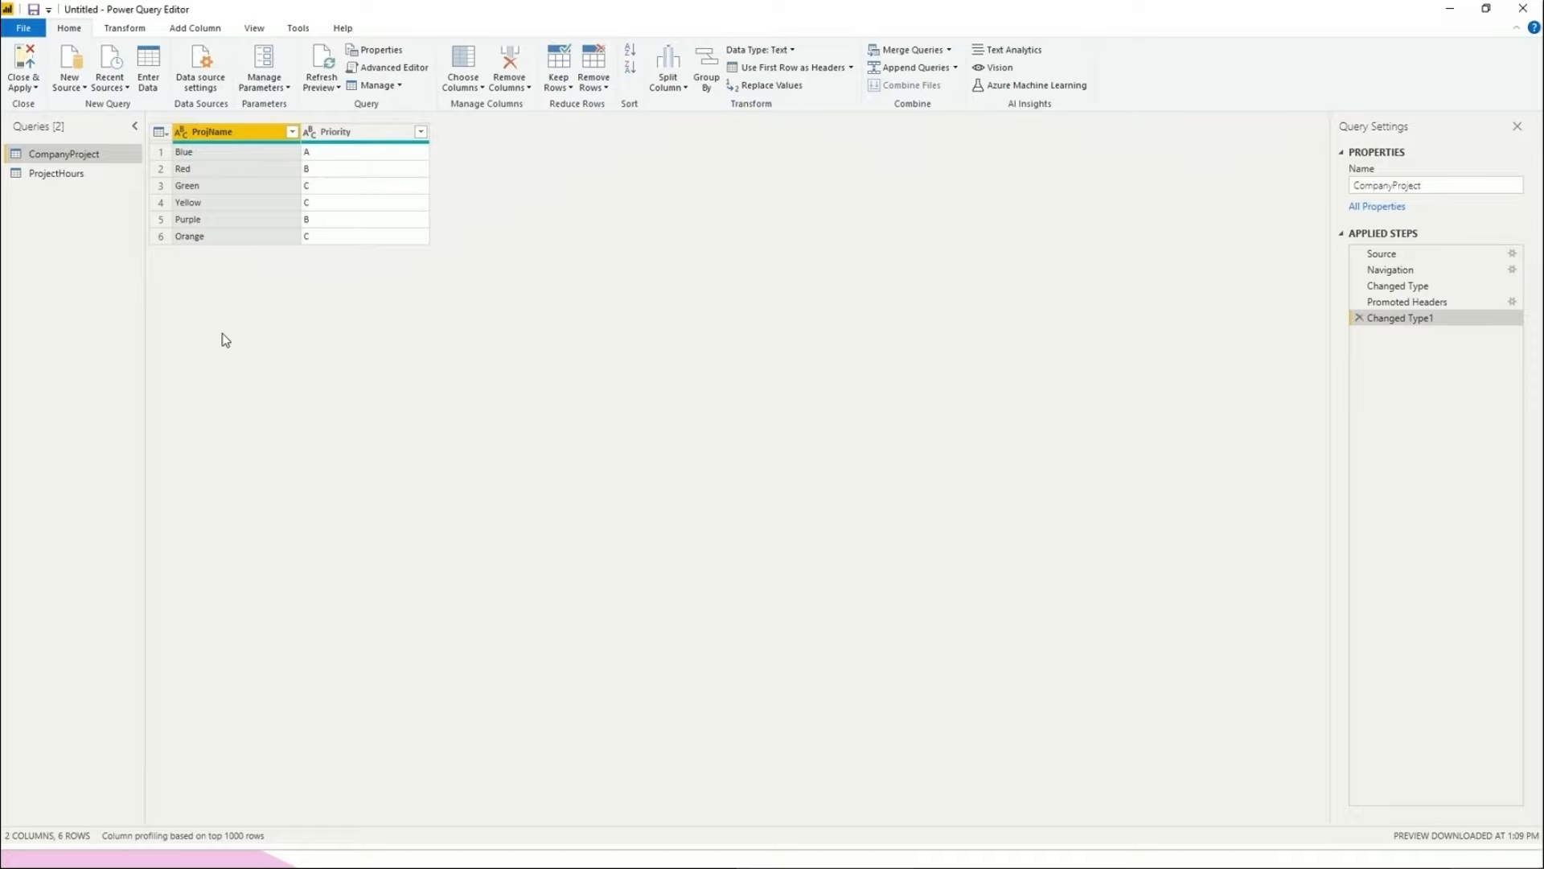
Compare the ProjectHours and CompanyProject columns, and apply the query changes to load both tables into the report.
left_click(46, 171)
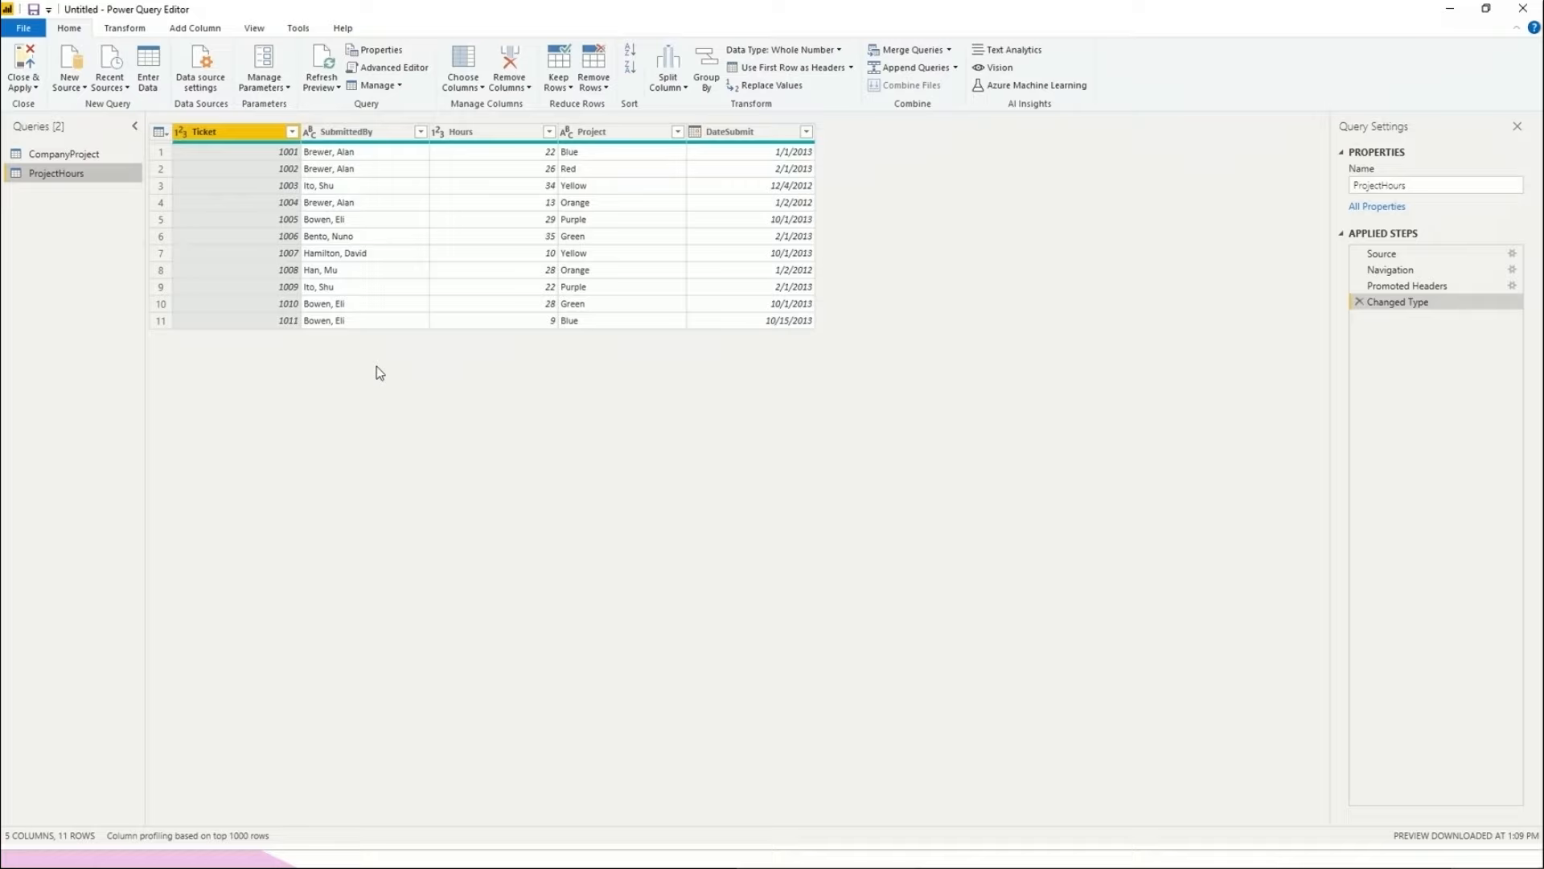
left_click(346, 132, "ctrl")
left_click(70, 157)
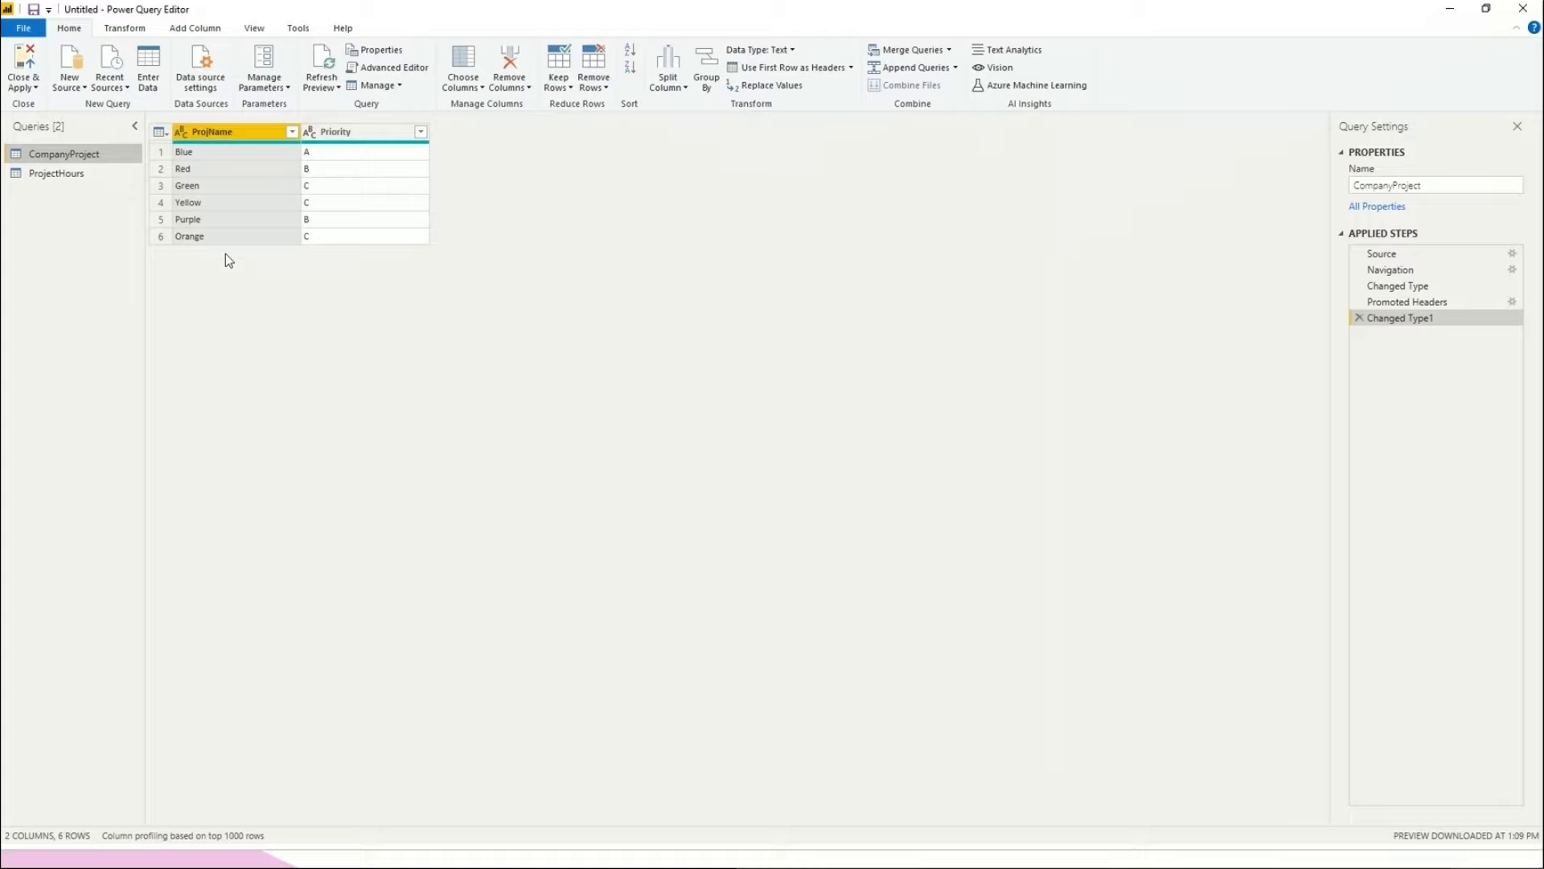
left_click(80, 176)
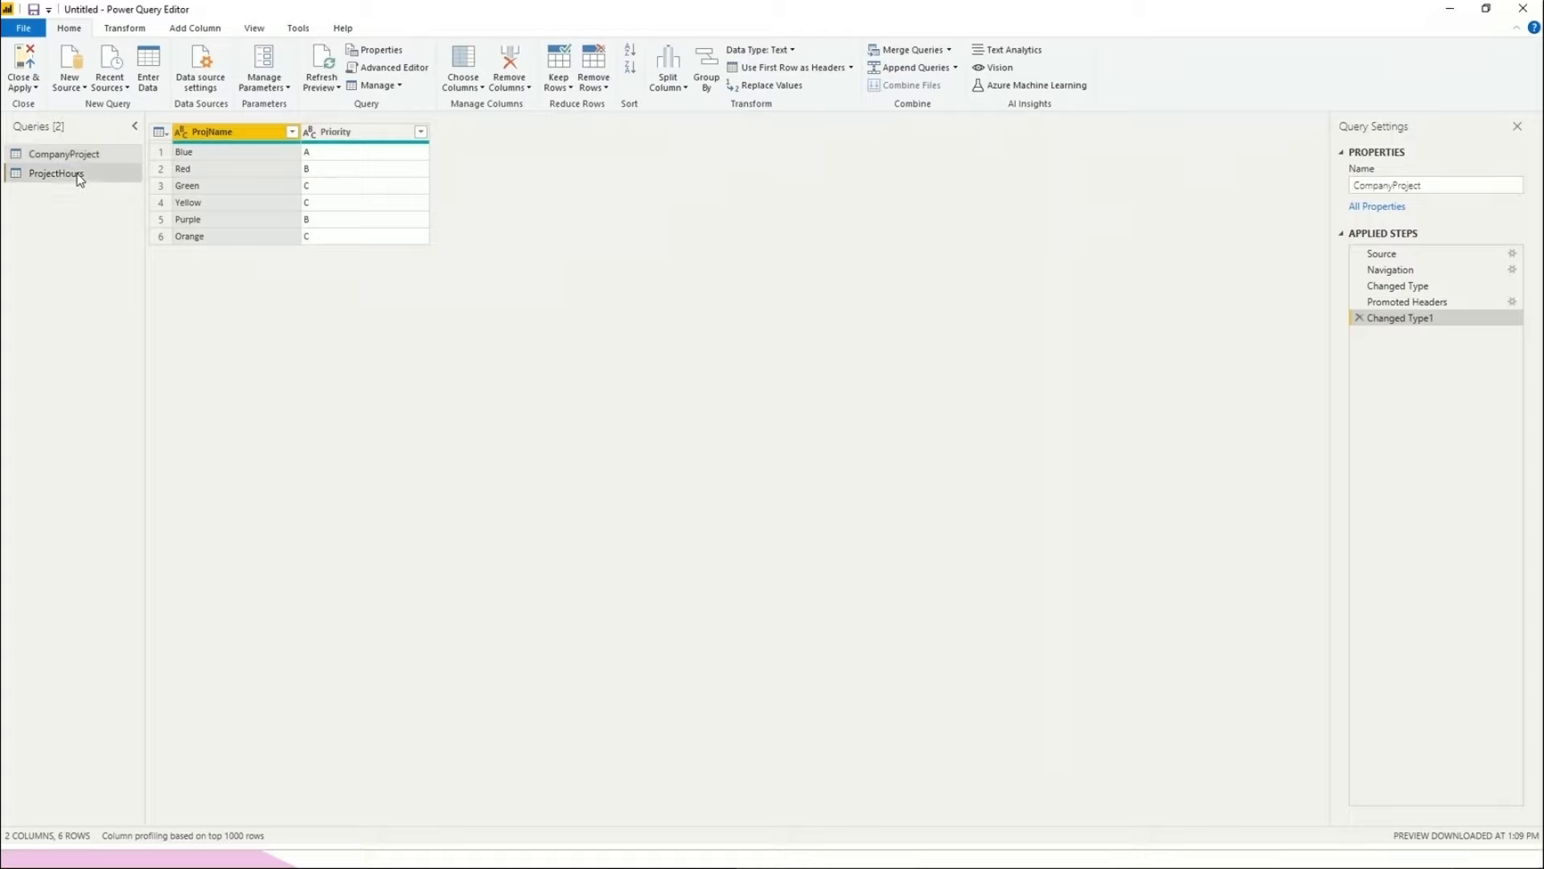
left_click(75, 155)
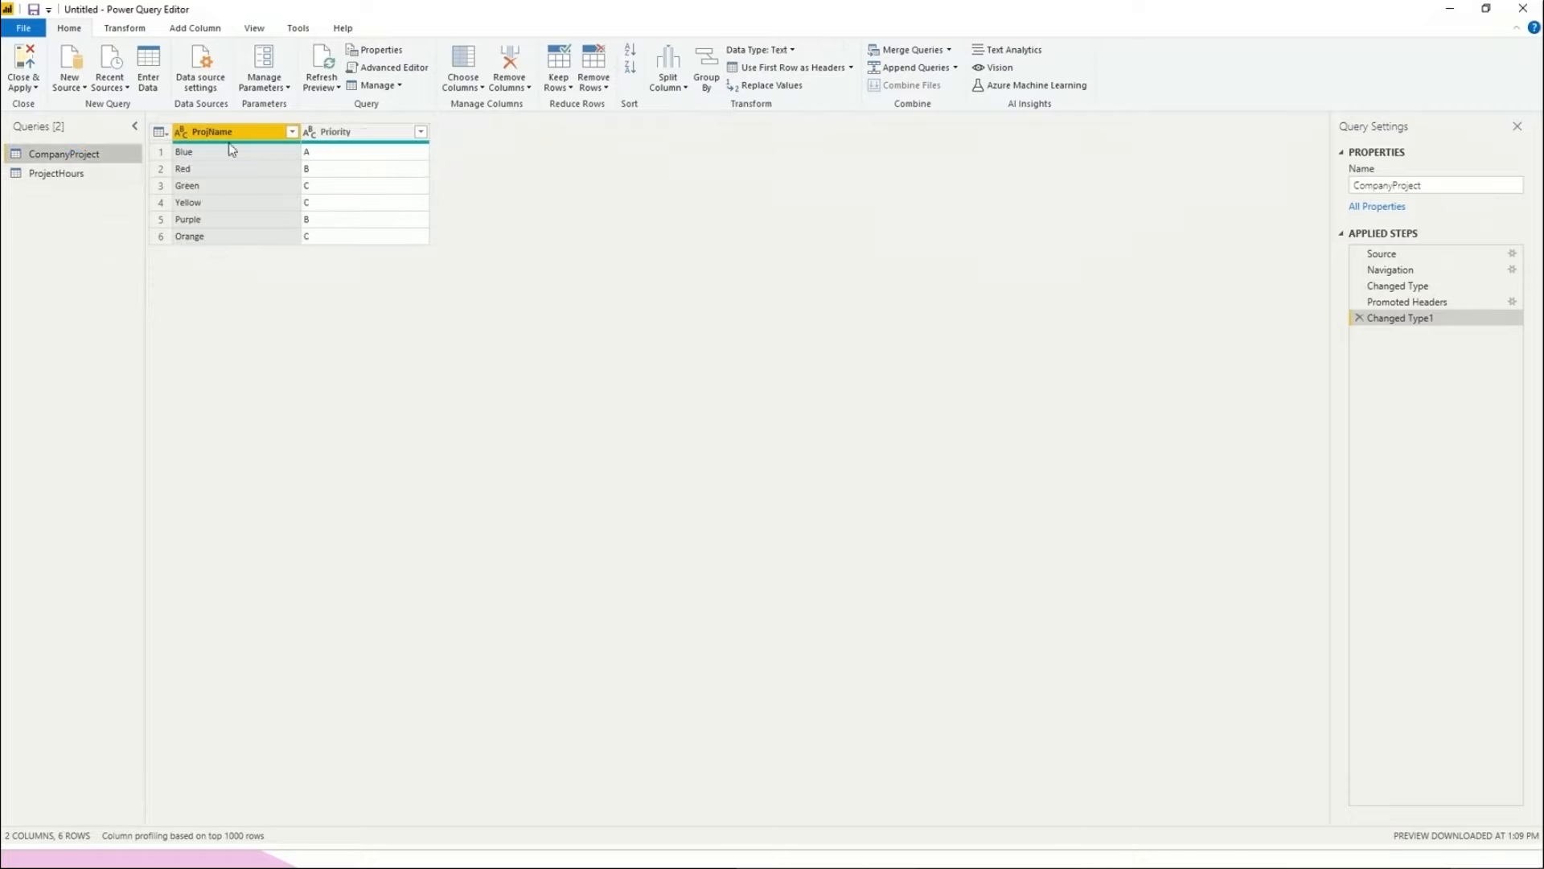
left_click(87, 177)
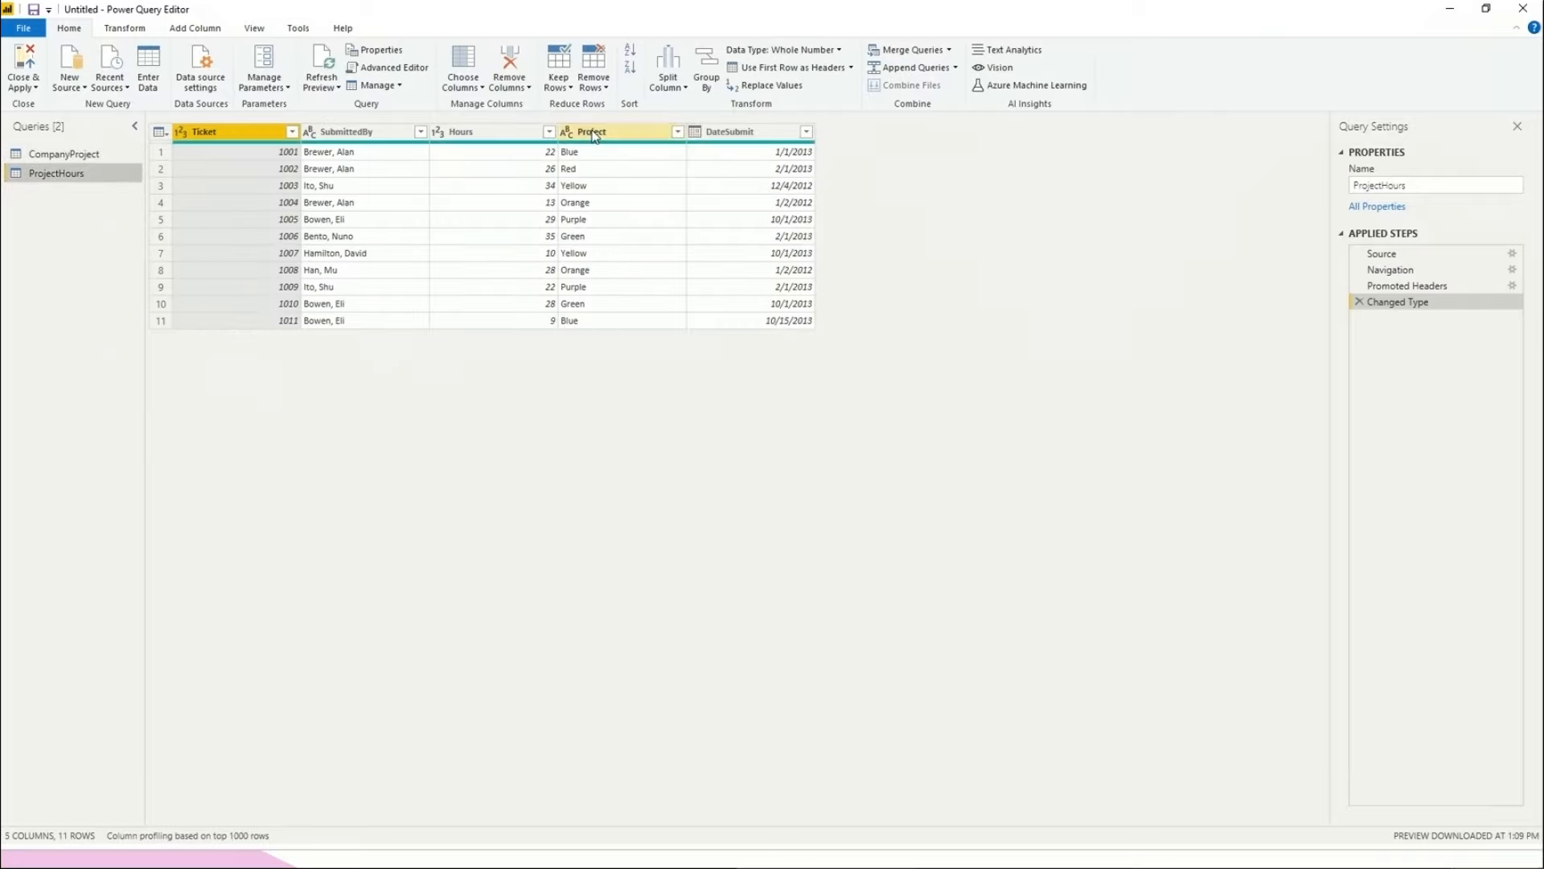
left_click(23, 64)
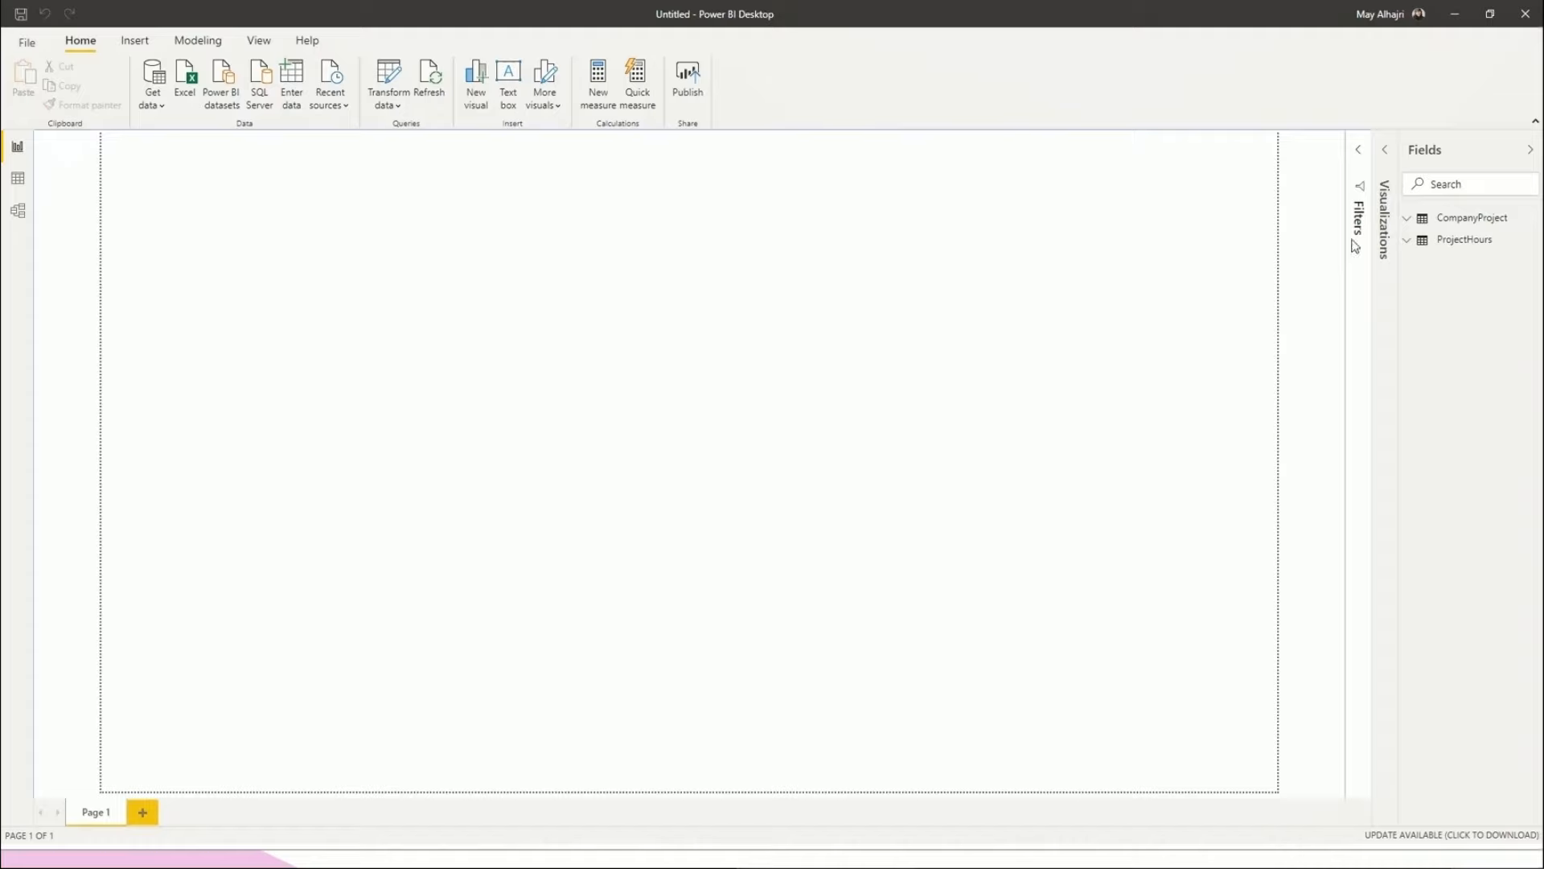
Create a table visual on Page 1 showing Priority from CompanyProject and Hours from ProjectHours.
left_click(1405, 223)
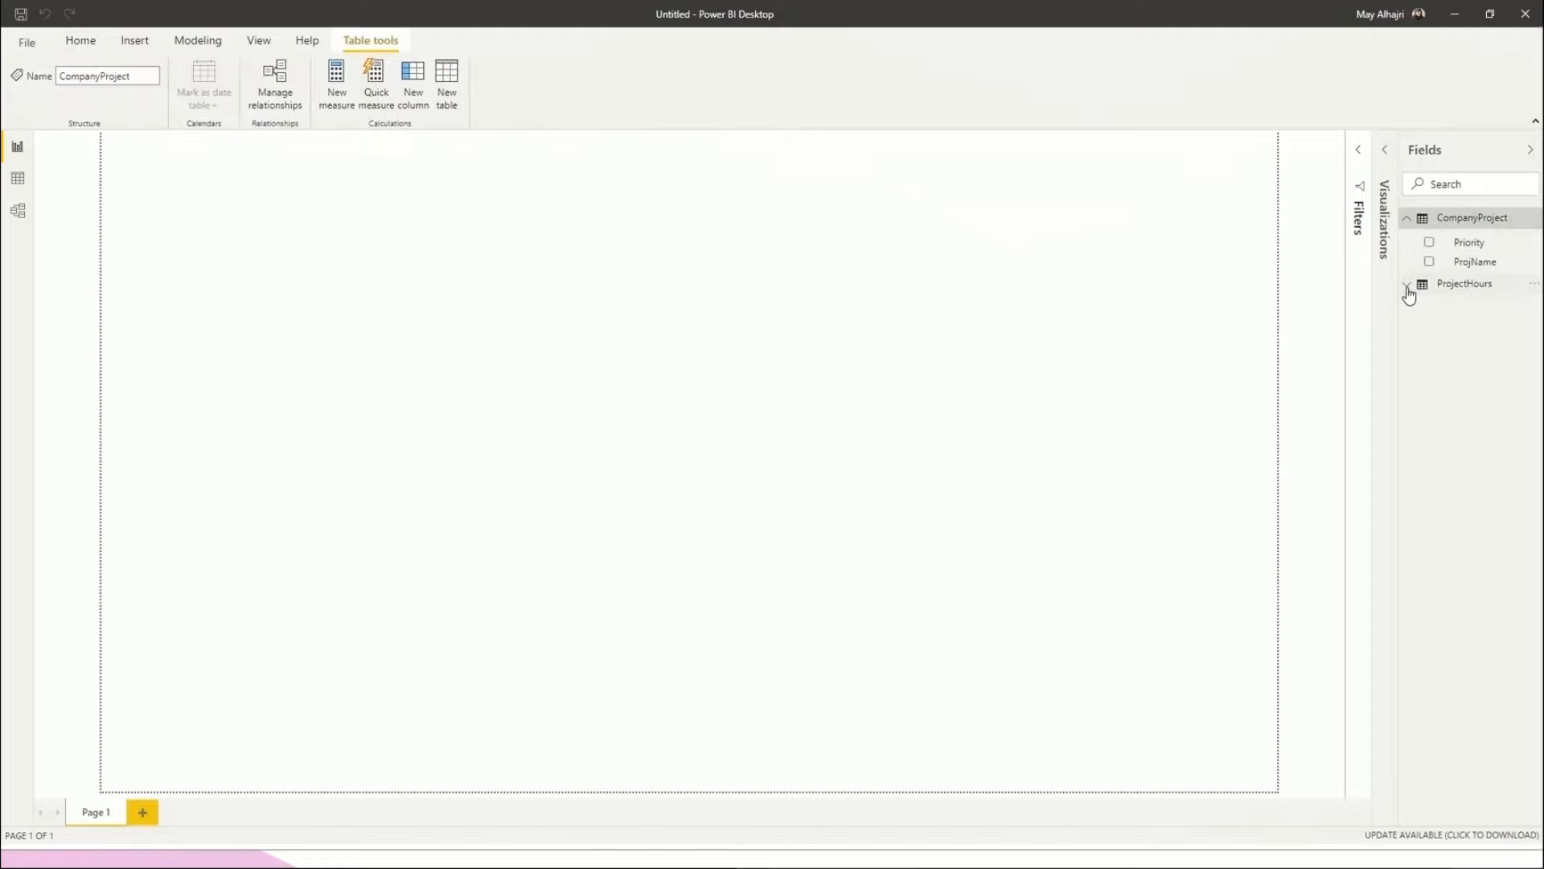
left_click(1408, 287)
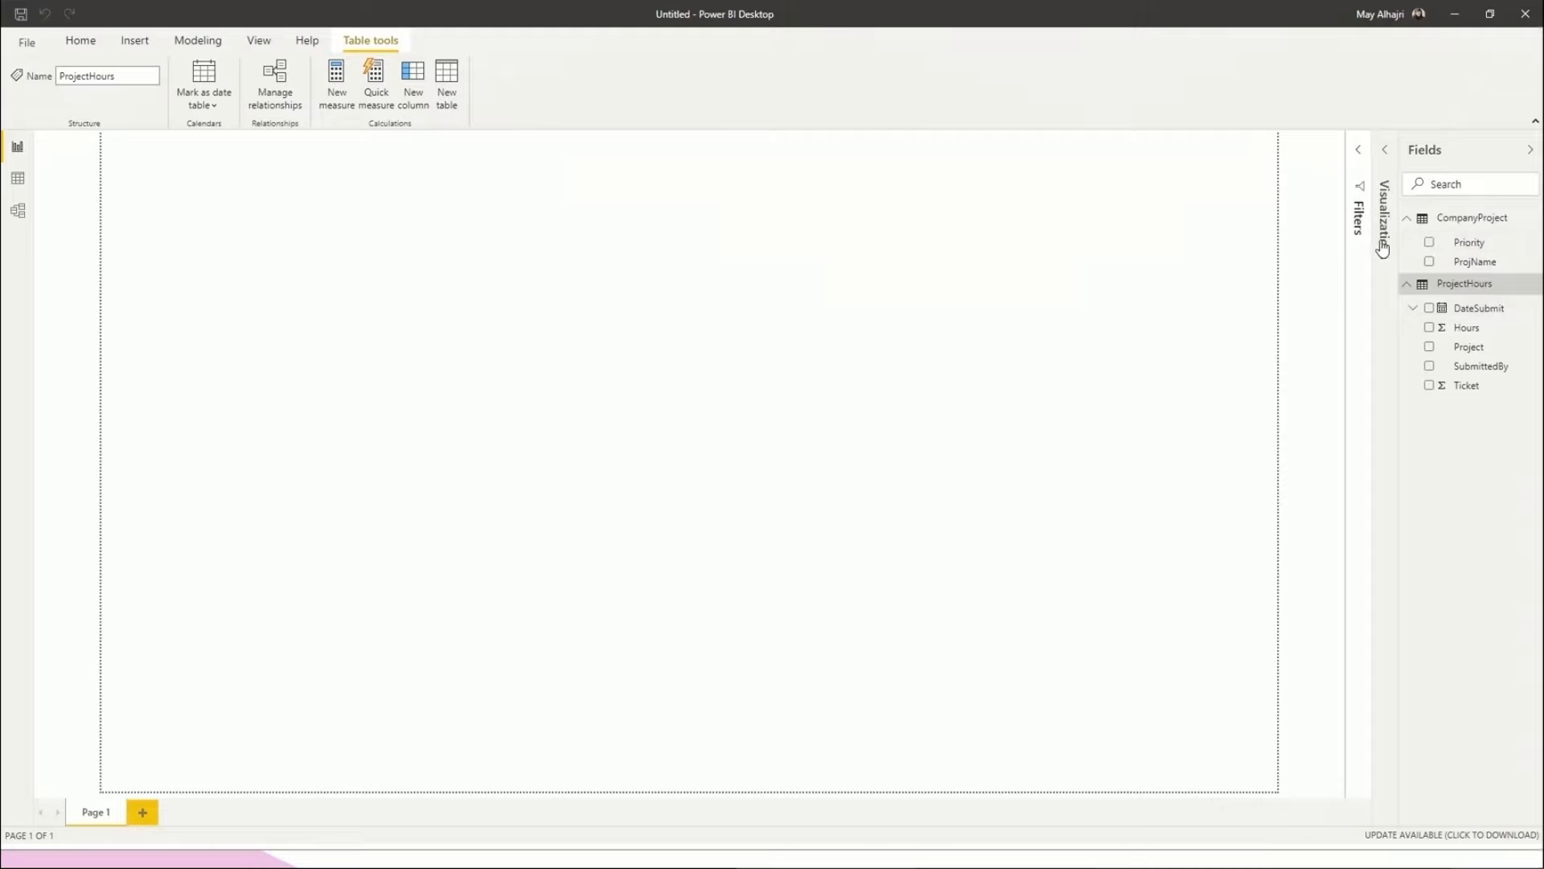
left_click(1430, 244)
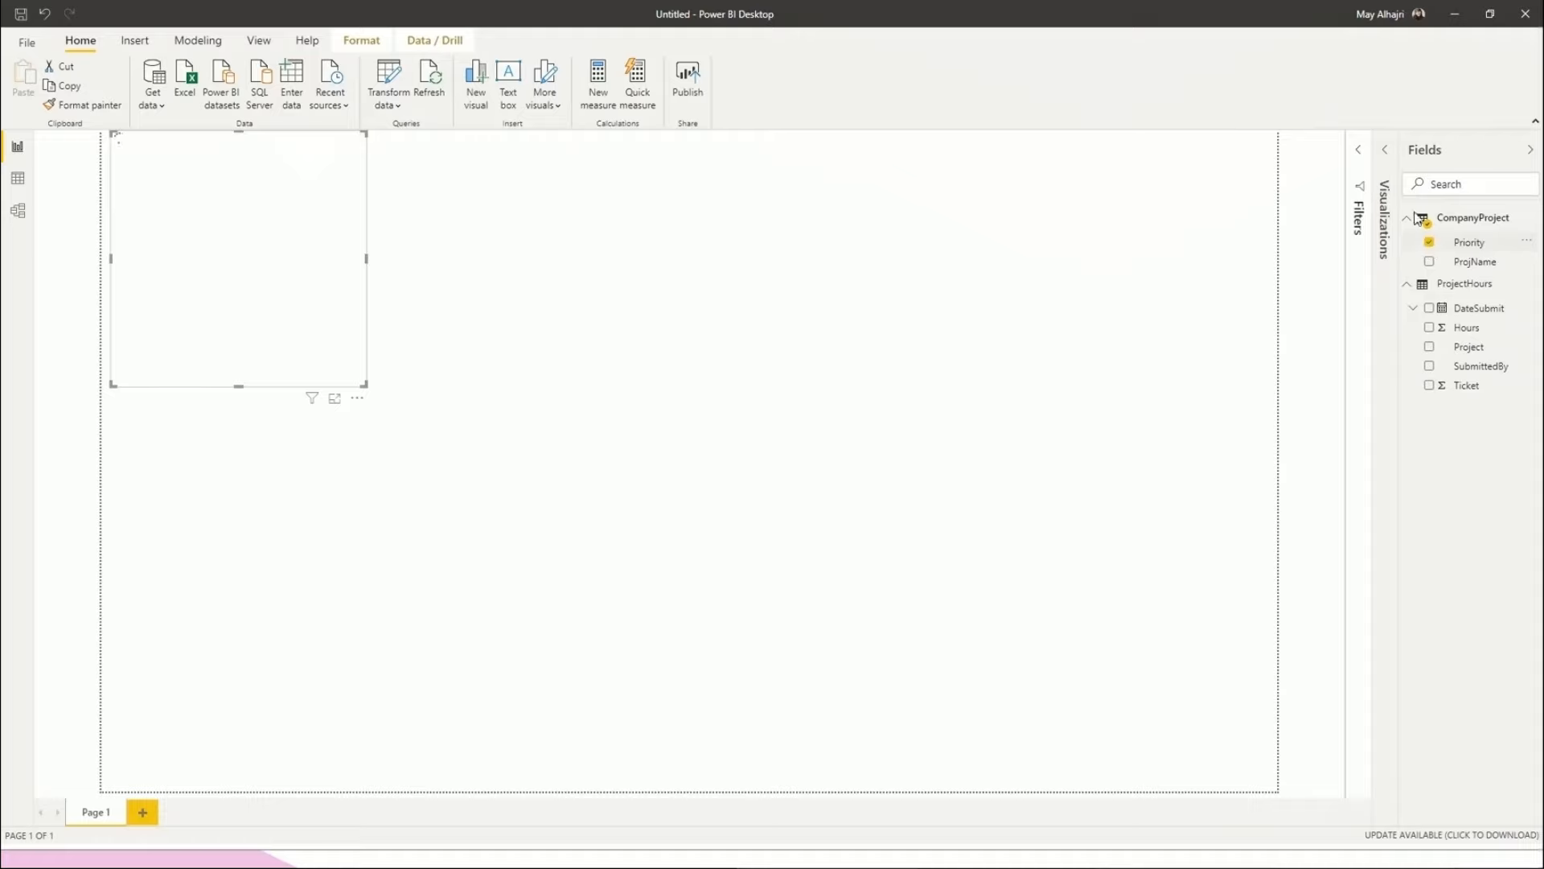
left_click(1390, 164)
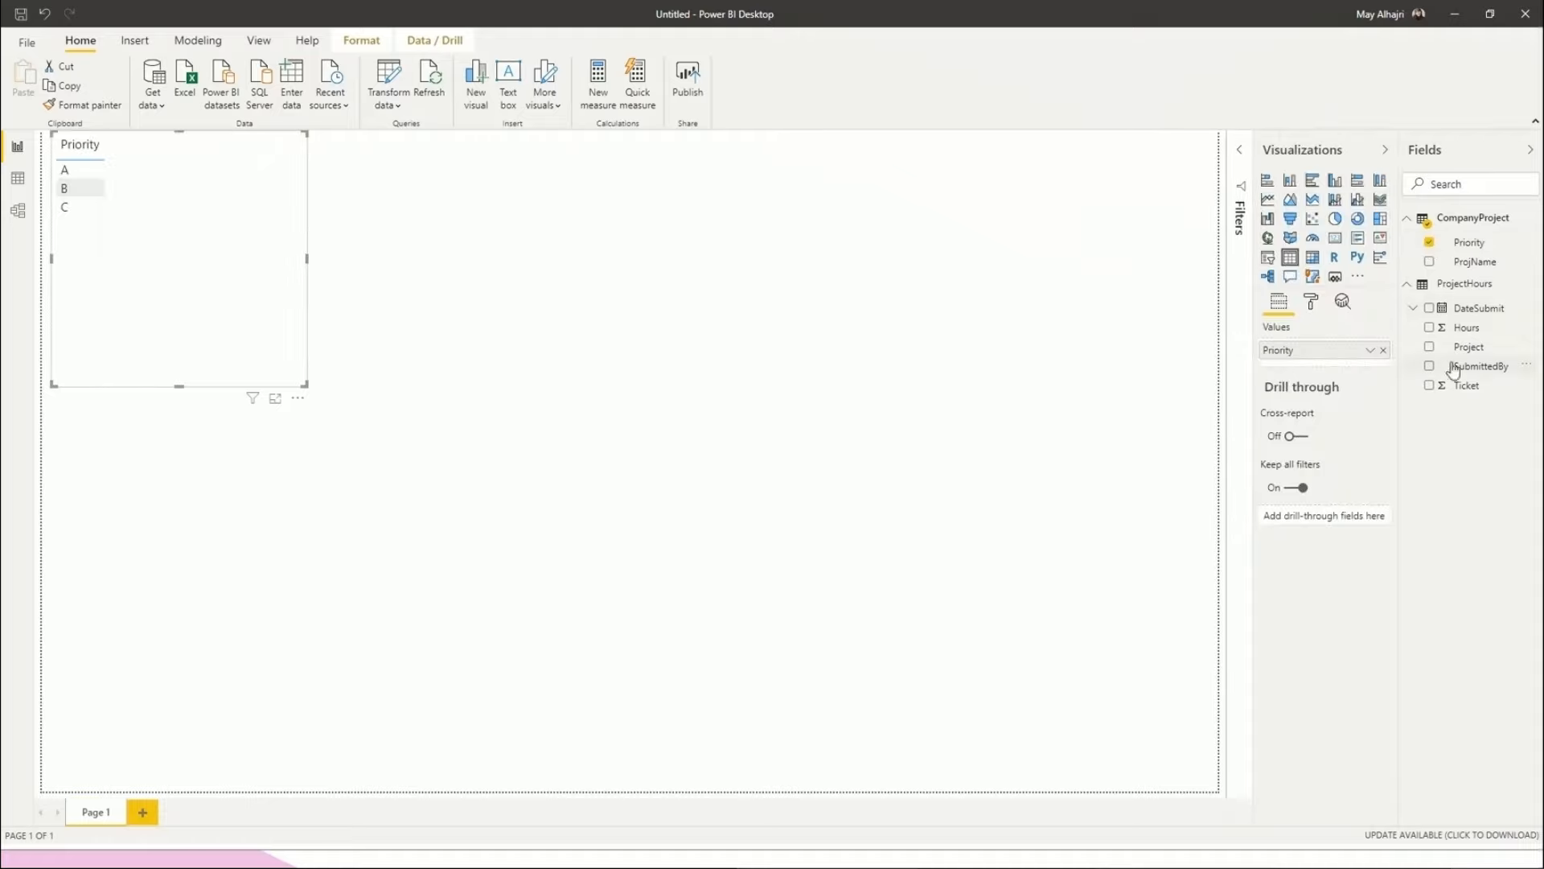
left_click(1430, 328)
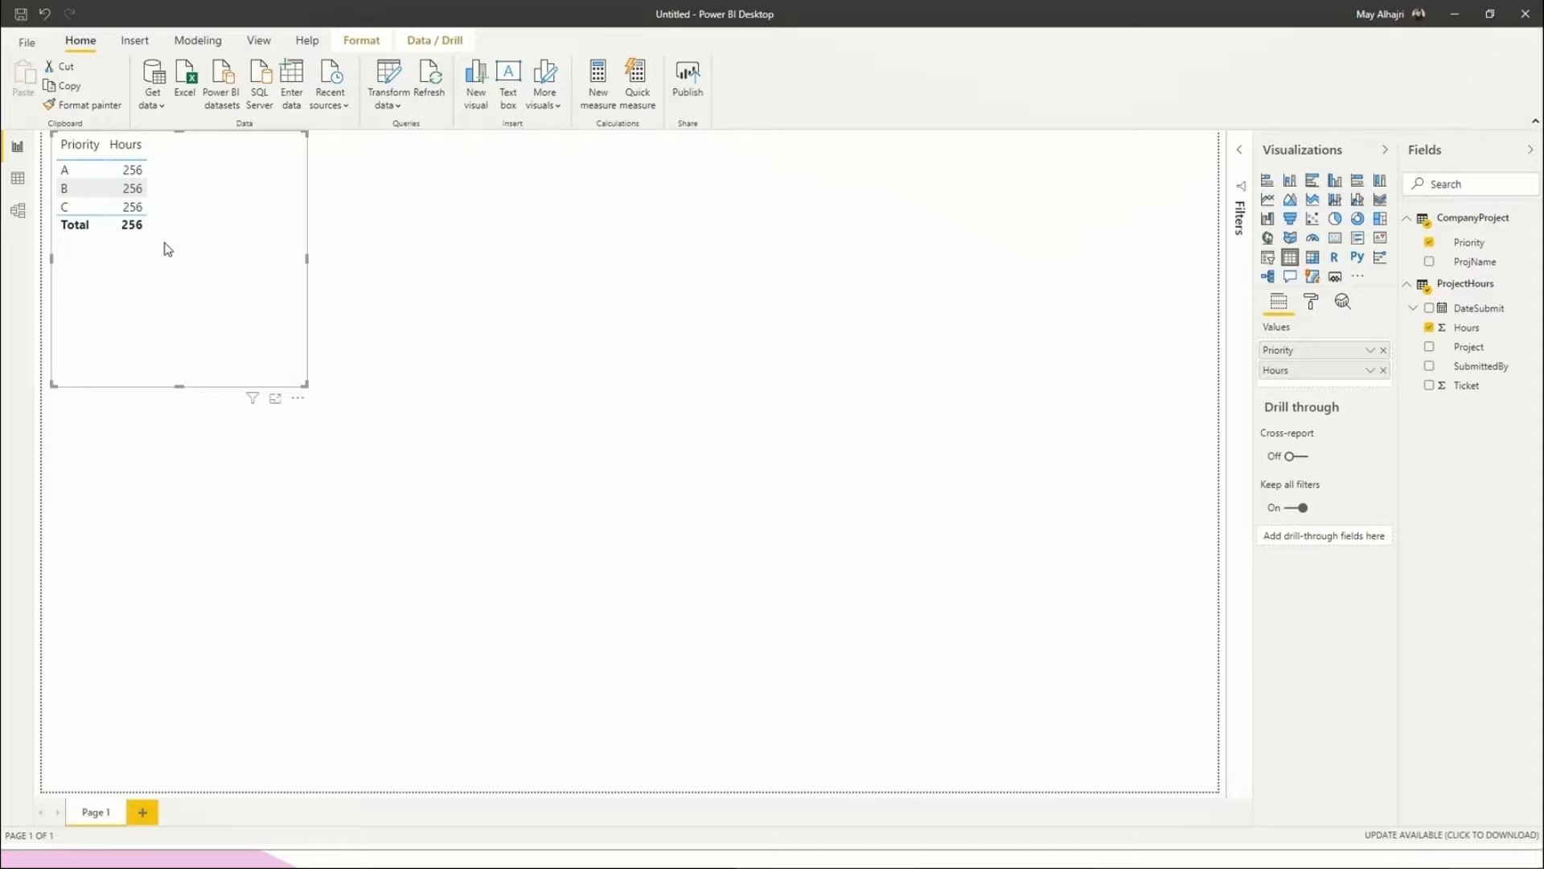
Check the Priority and Hours table visual against the CompanyProject and ProjectHours tables in the data model.
left_click(19, 214)
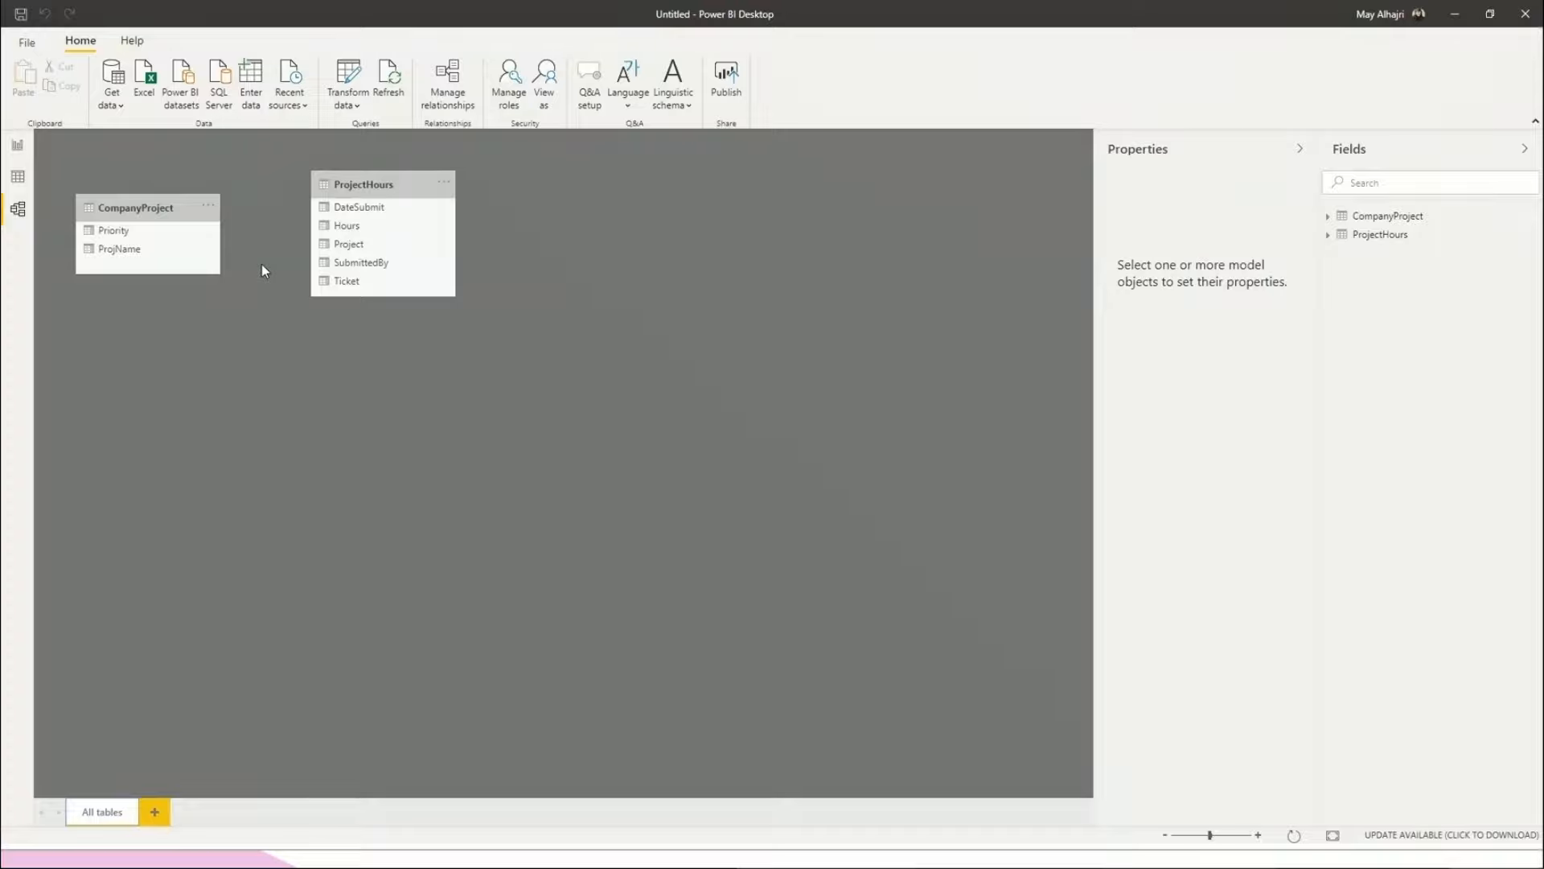
left_click(17, 145)
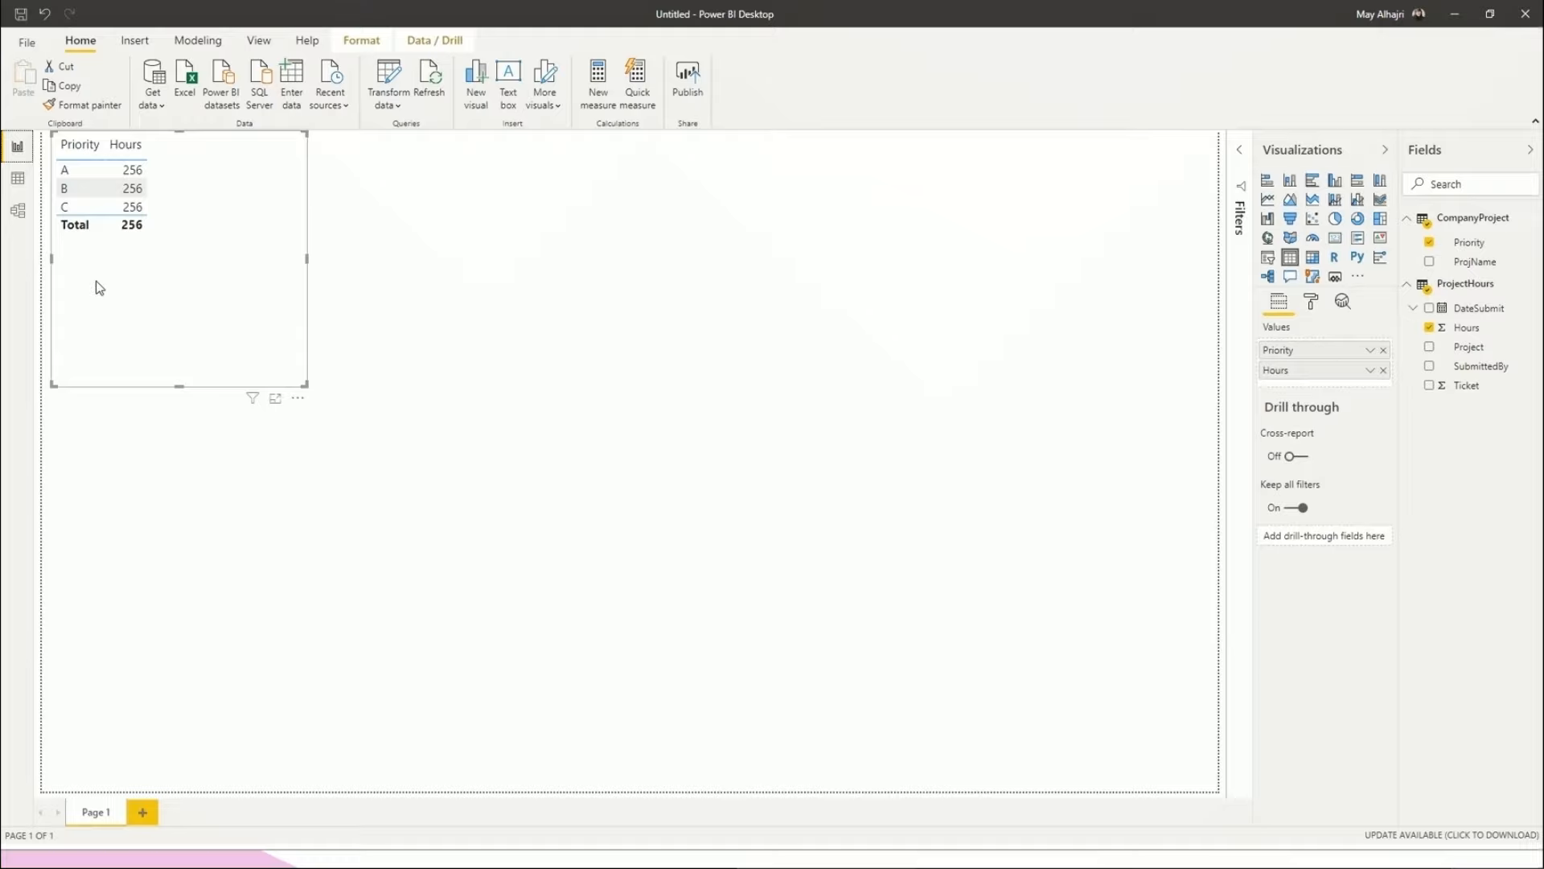
left_click(21, 210)
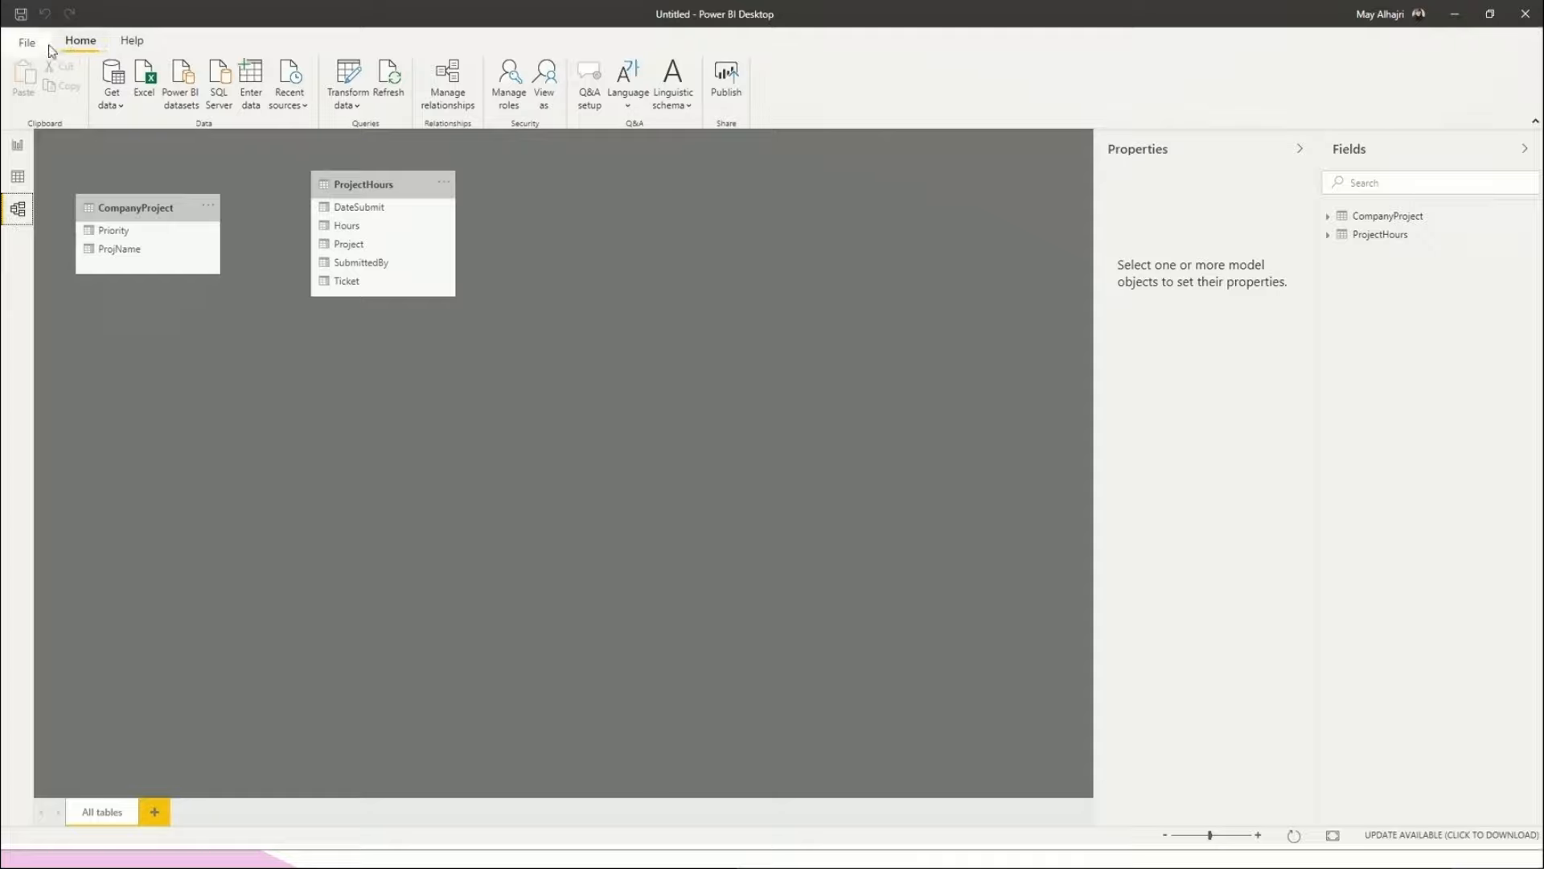
left_click(17, 146)
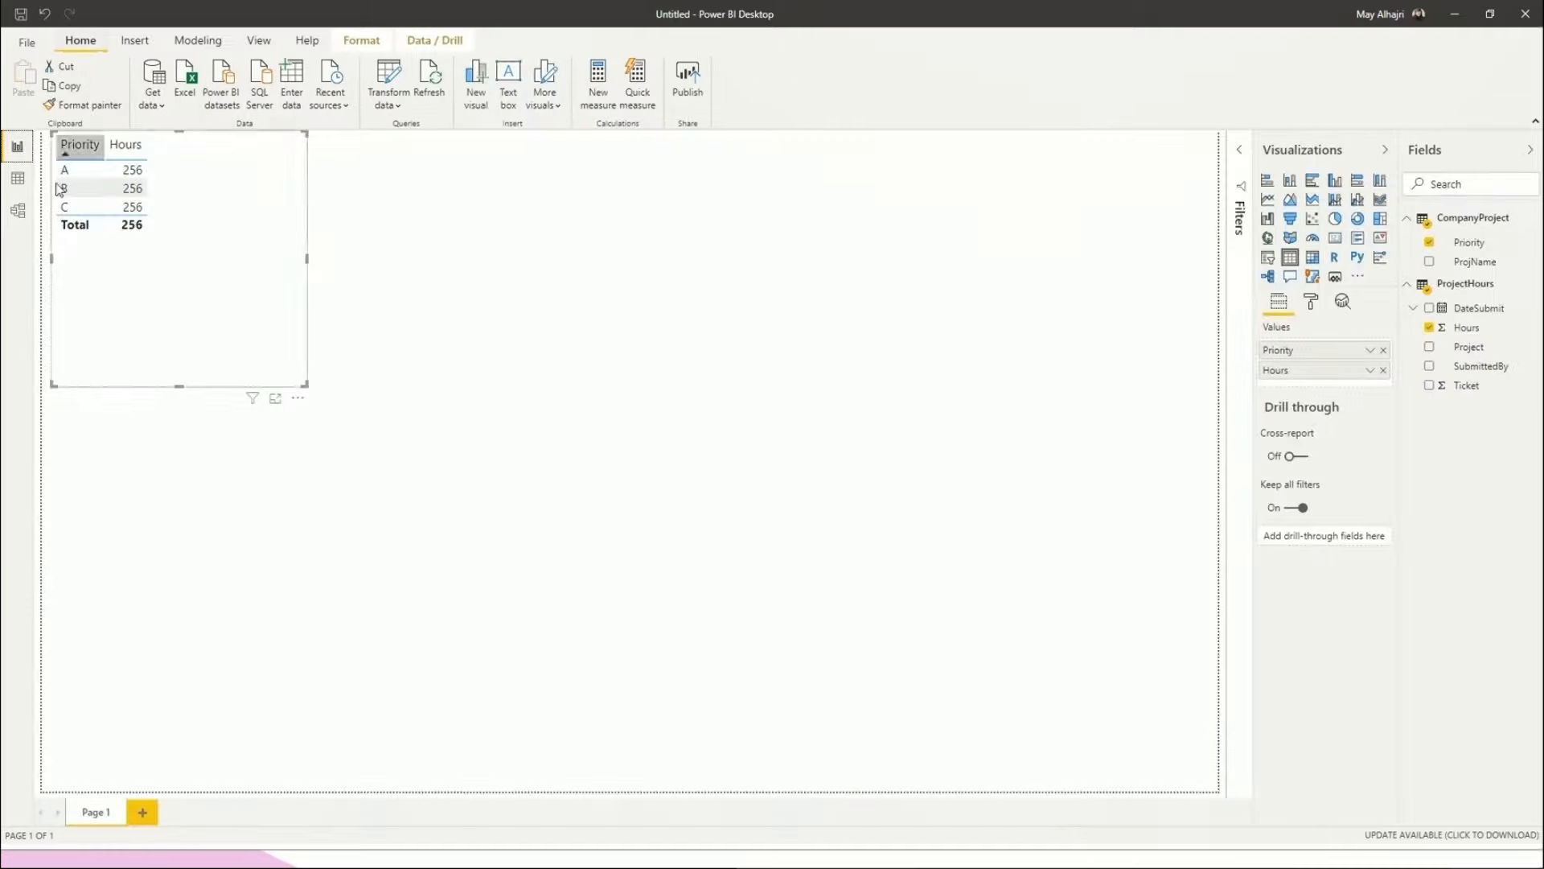
Open relationship management from the data model and start defining a new relationship.
left_click(18, 210)
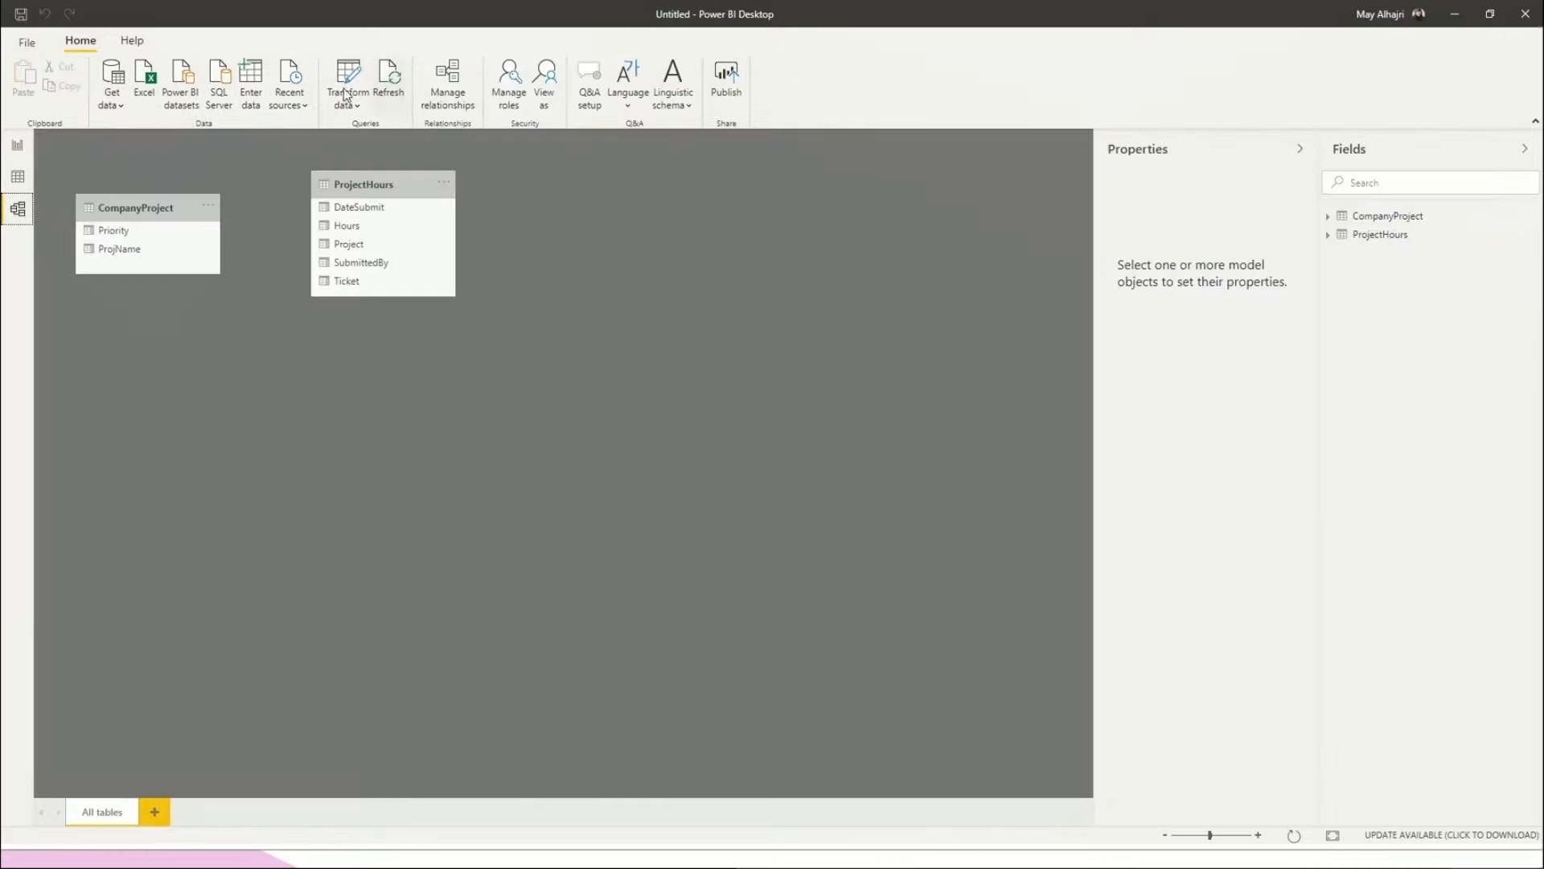
left_click(448, 81)
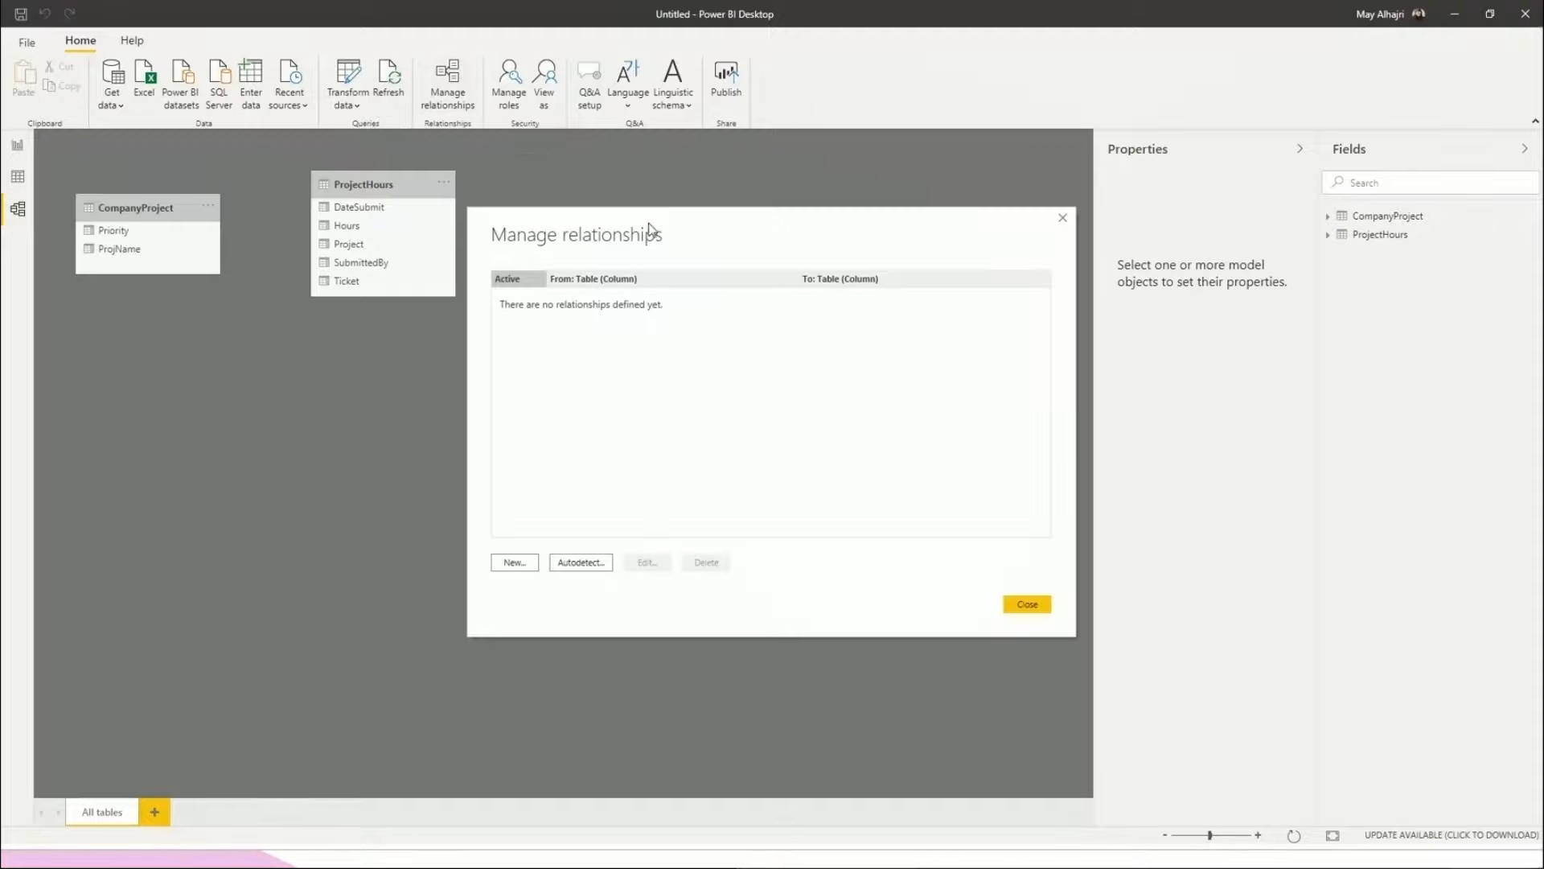
left_click_drag(648, 234, 556, 193)
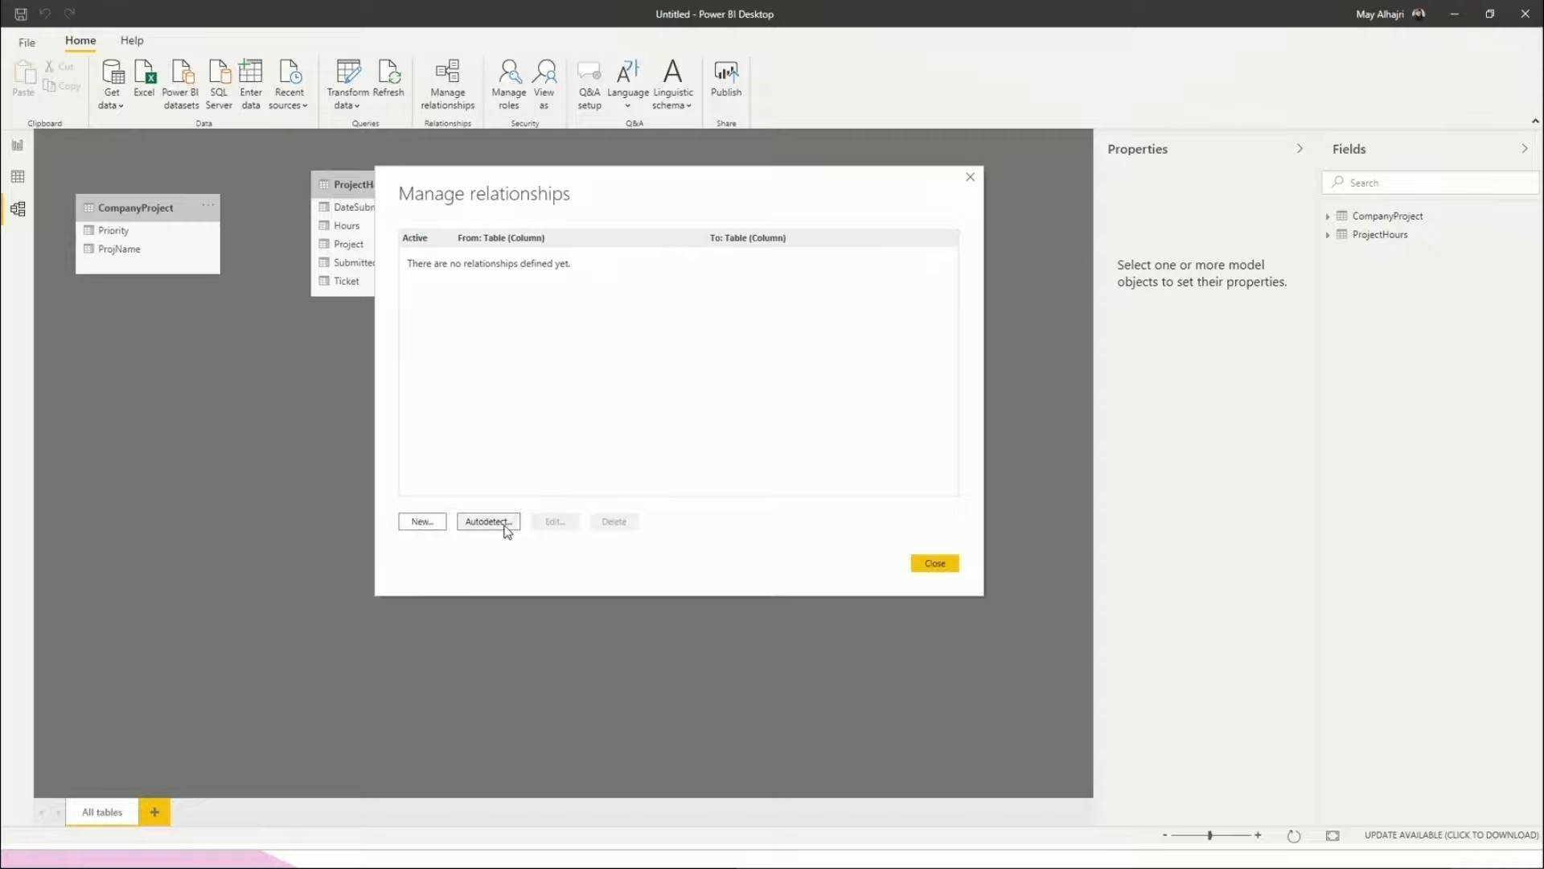
left_click(423, 522)
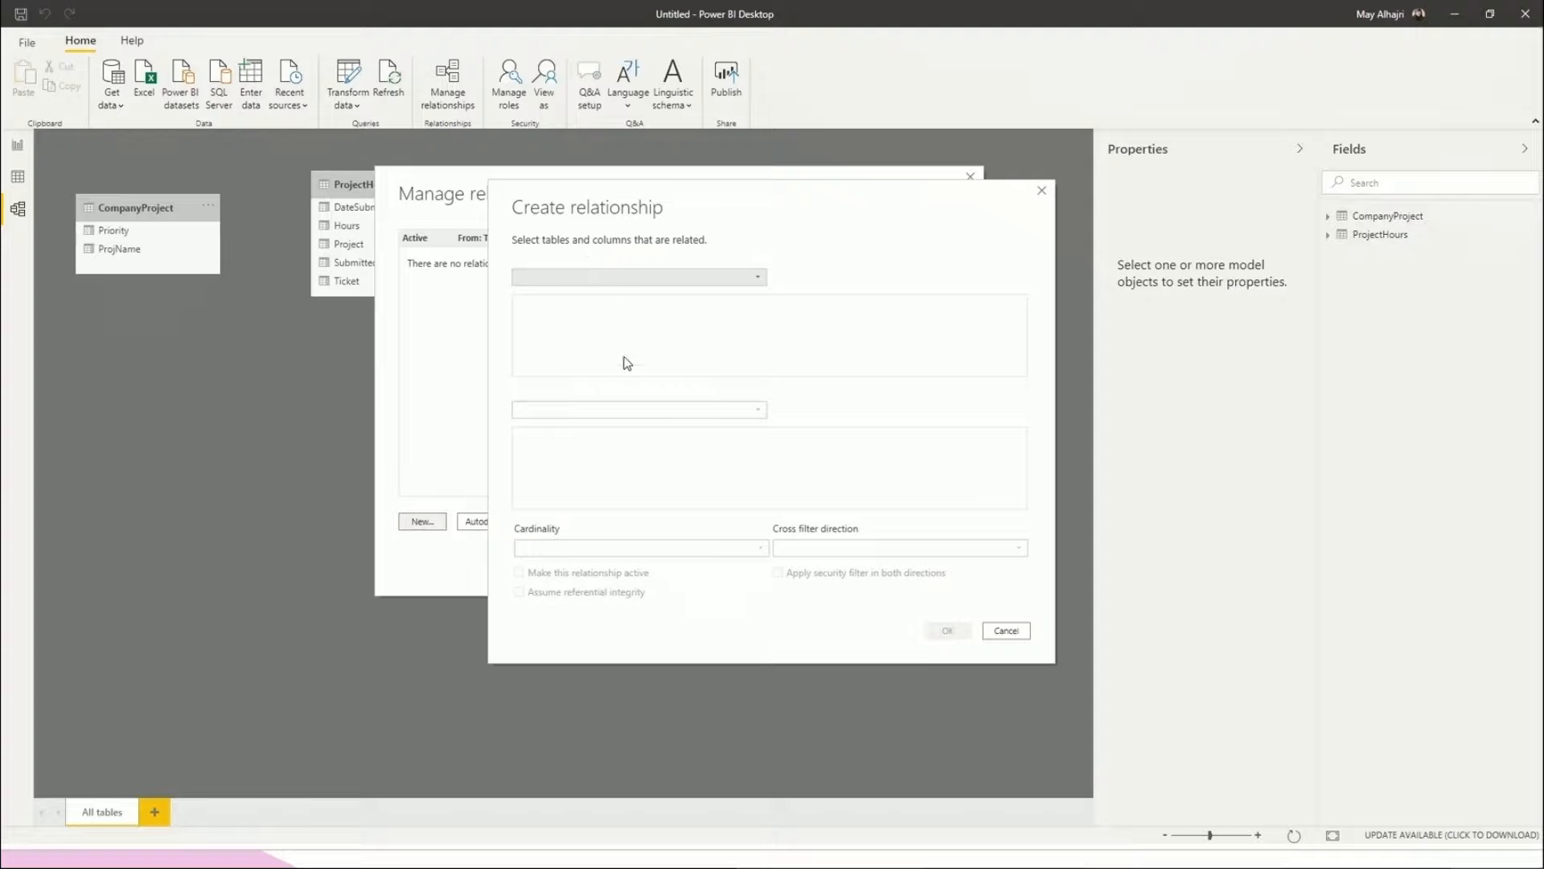
left_click(652, 283)
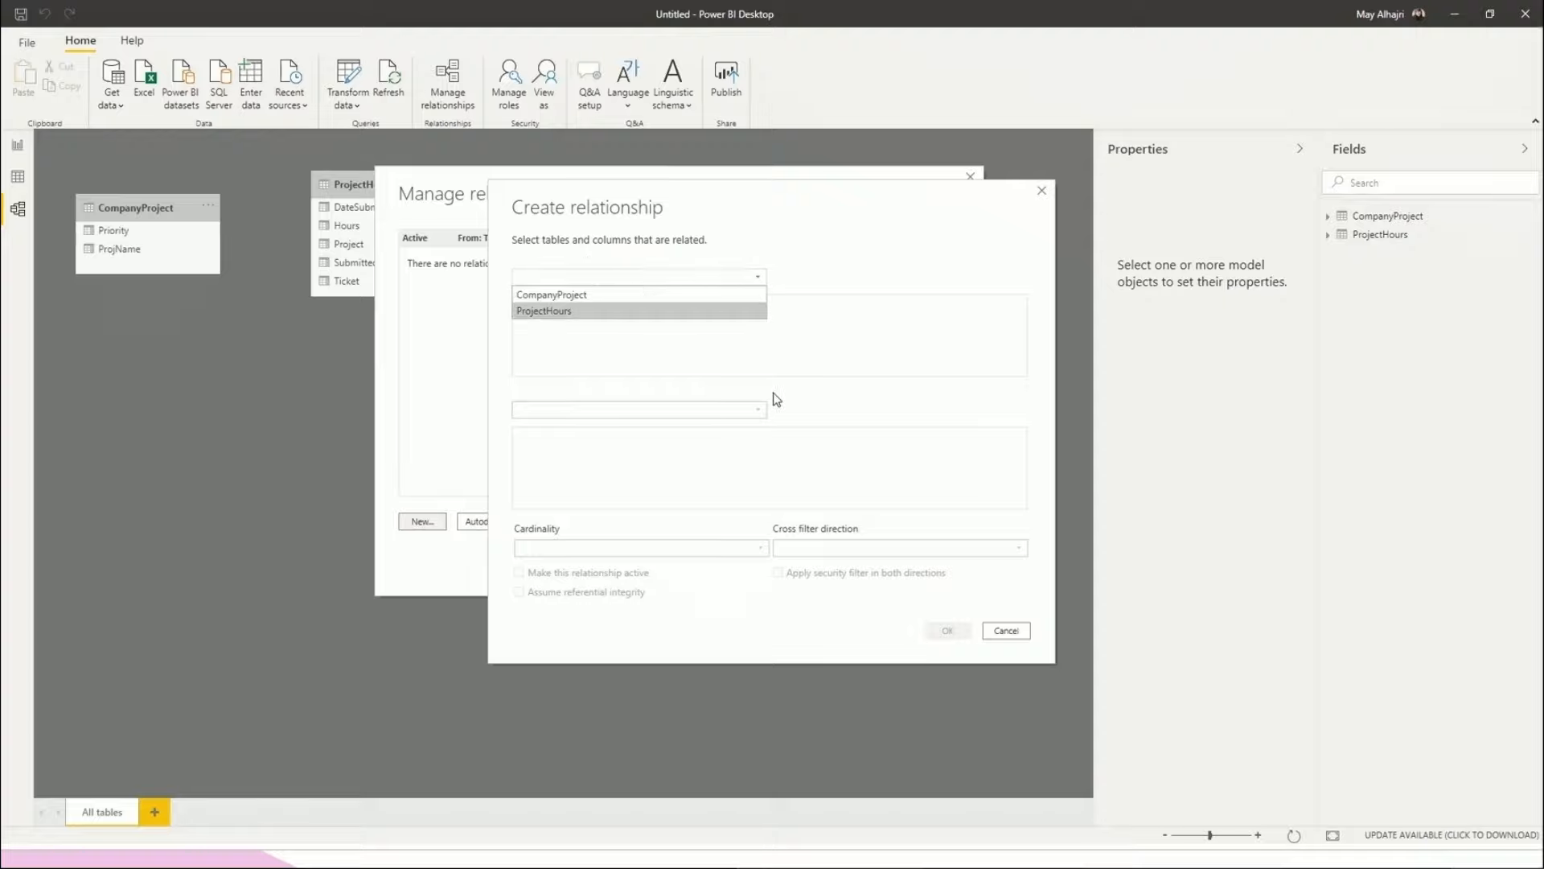
left_click(564, 300)
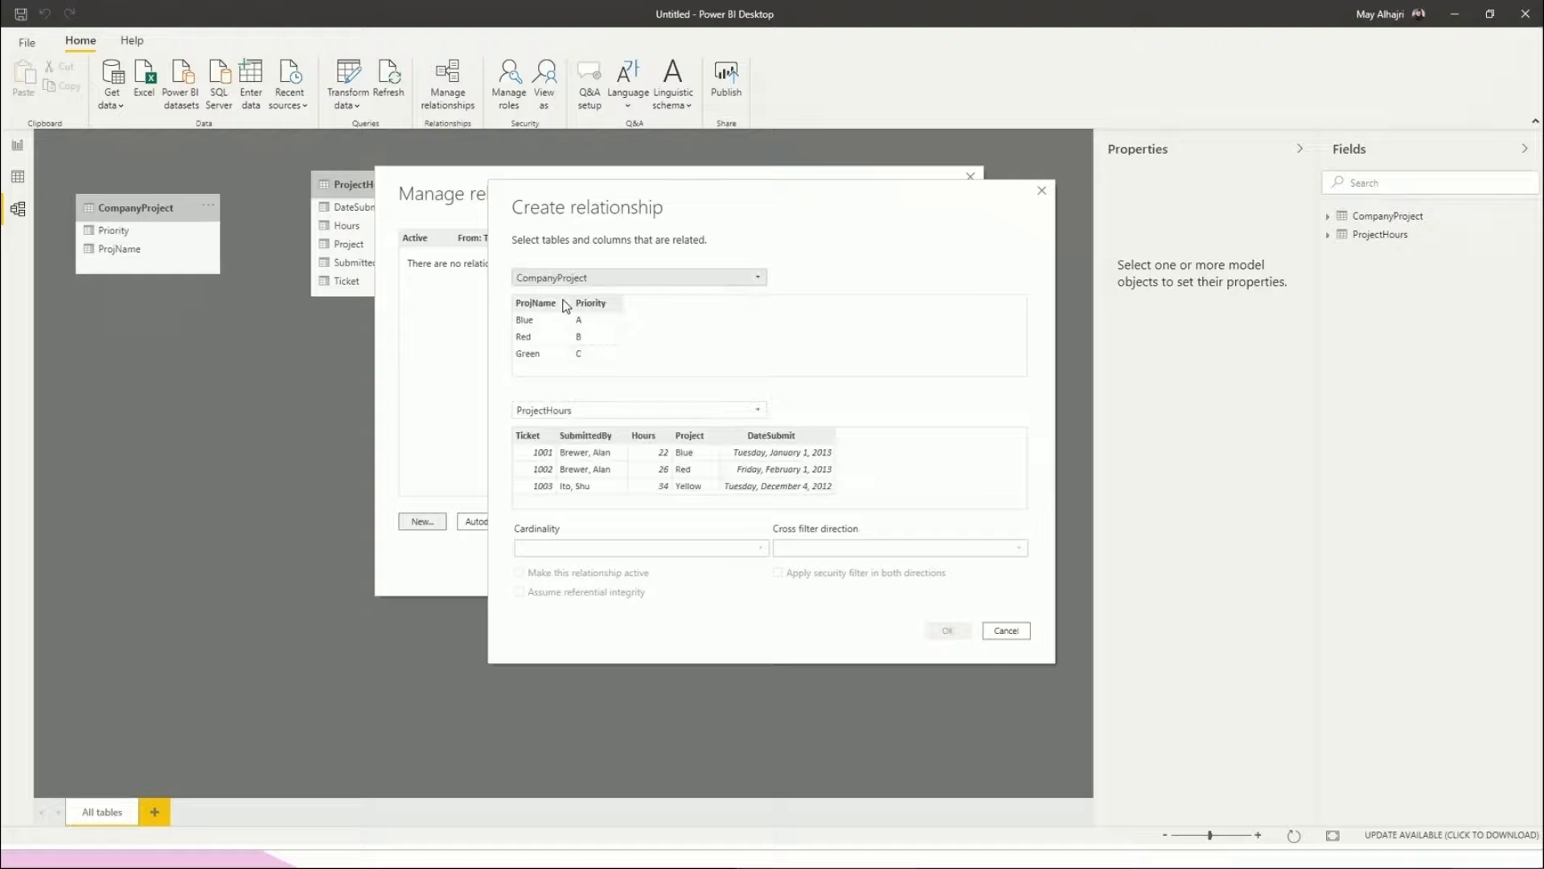
left_click(588, 410)
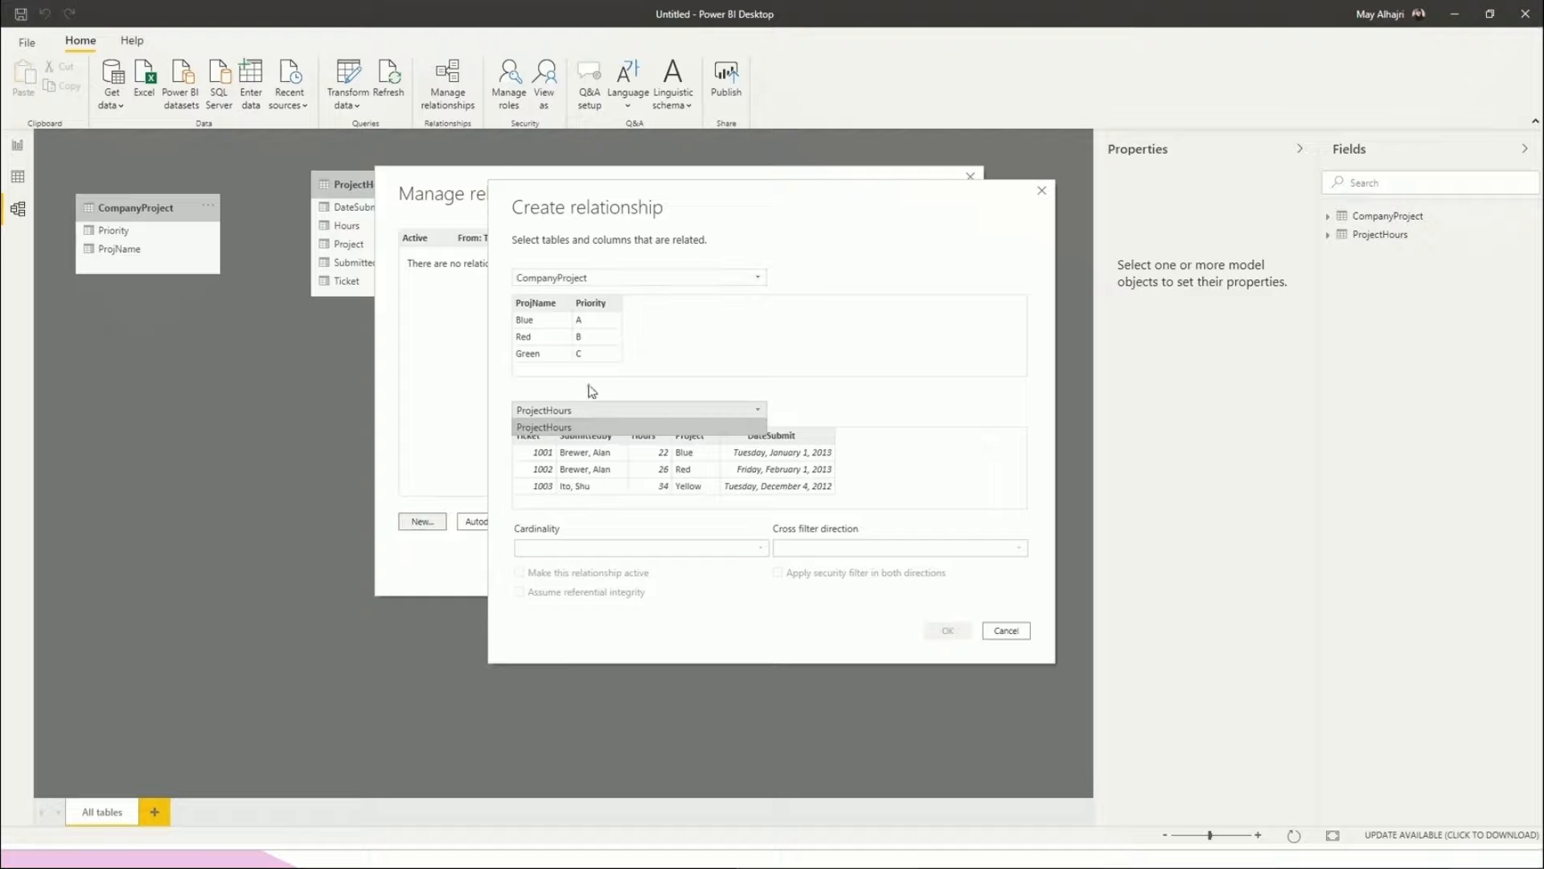
Match Project in ProjectHours to ProjName in CompanyProject, choosing Many to one (*:1) cardinality.
left_click(627, 277)
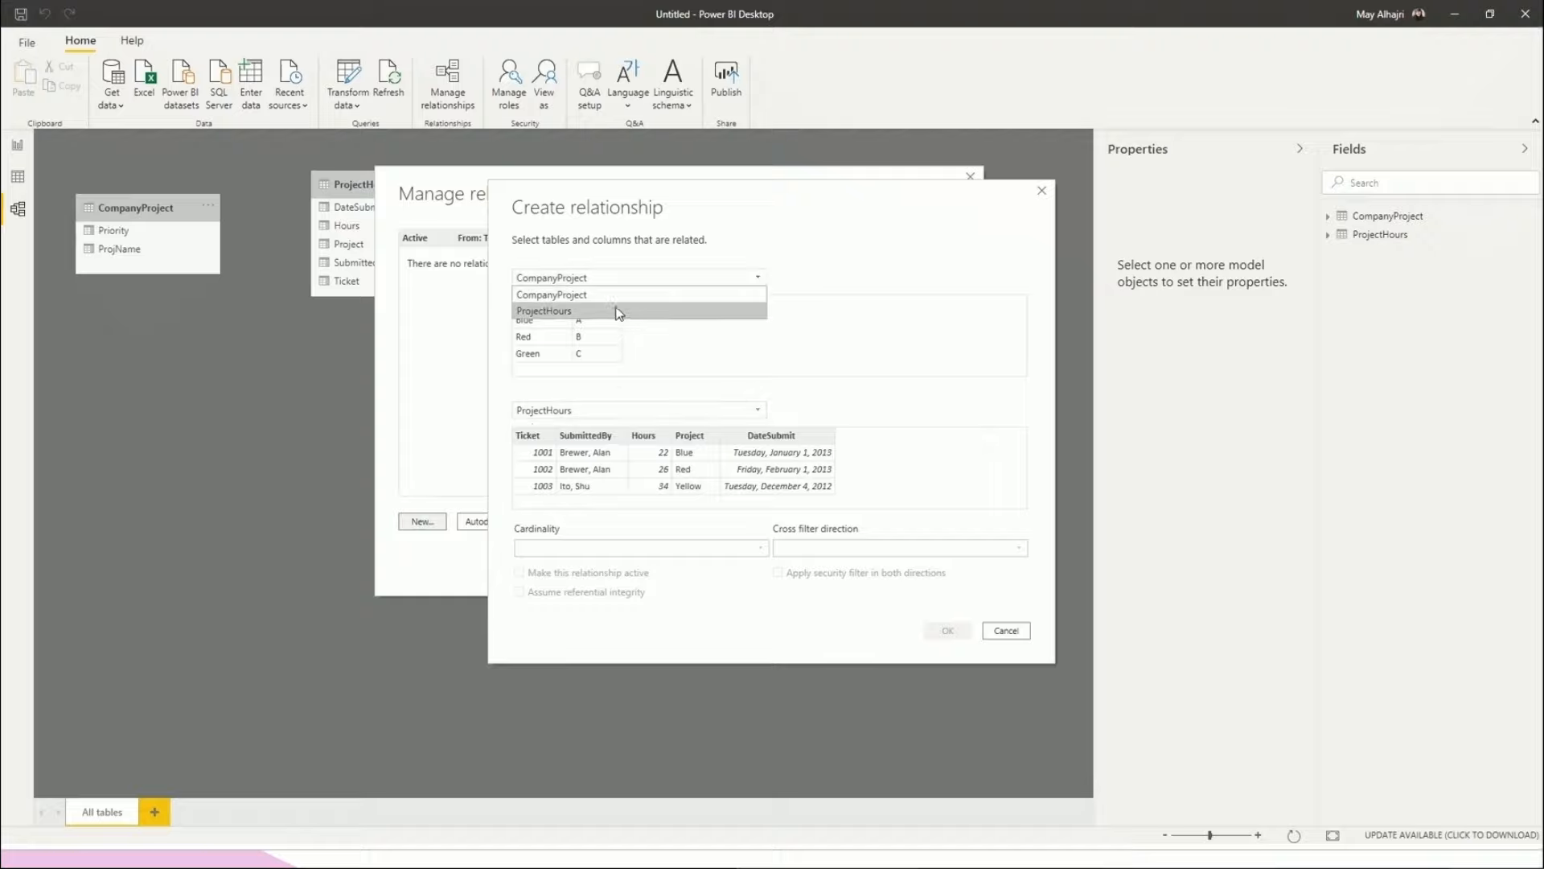
left_click(531, 312)
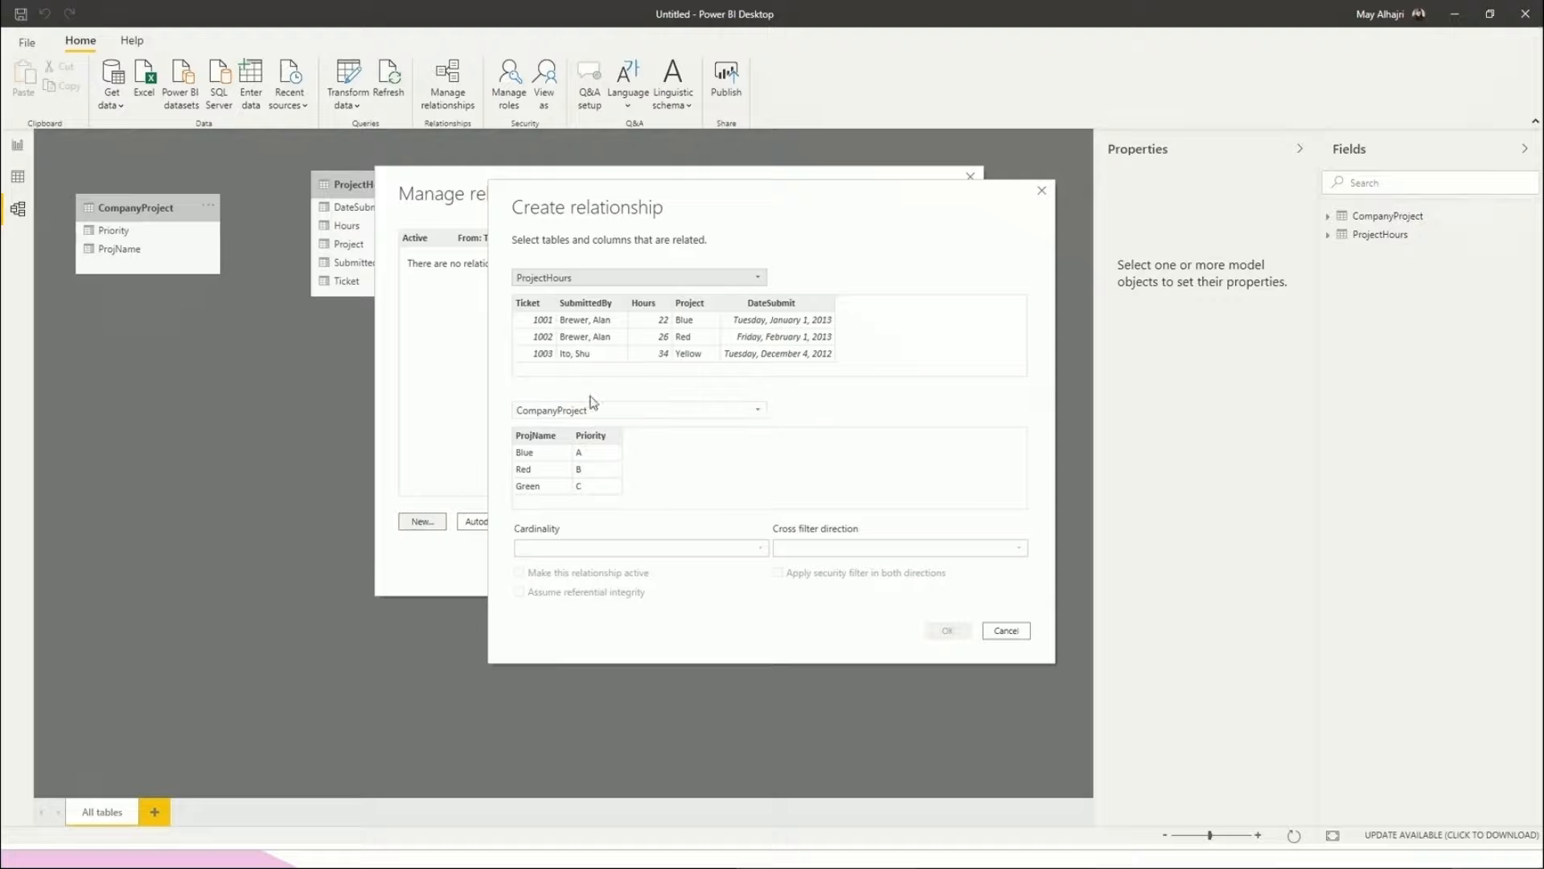
left_click(691, 306)
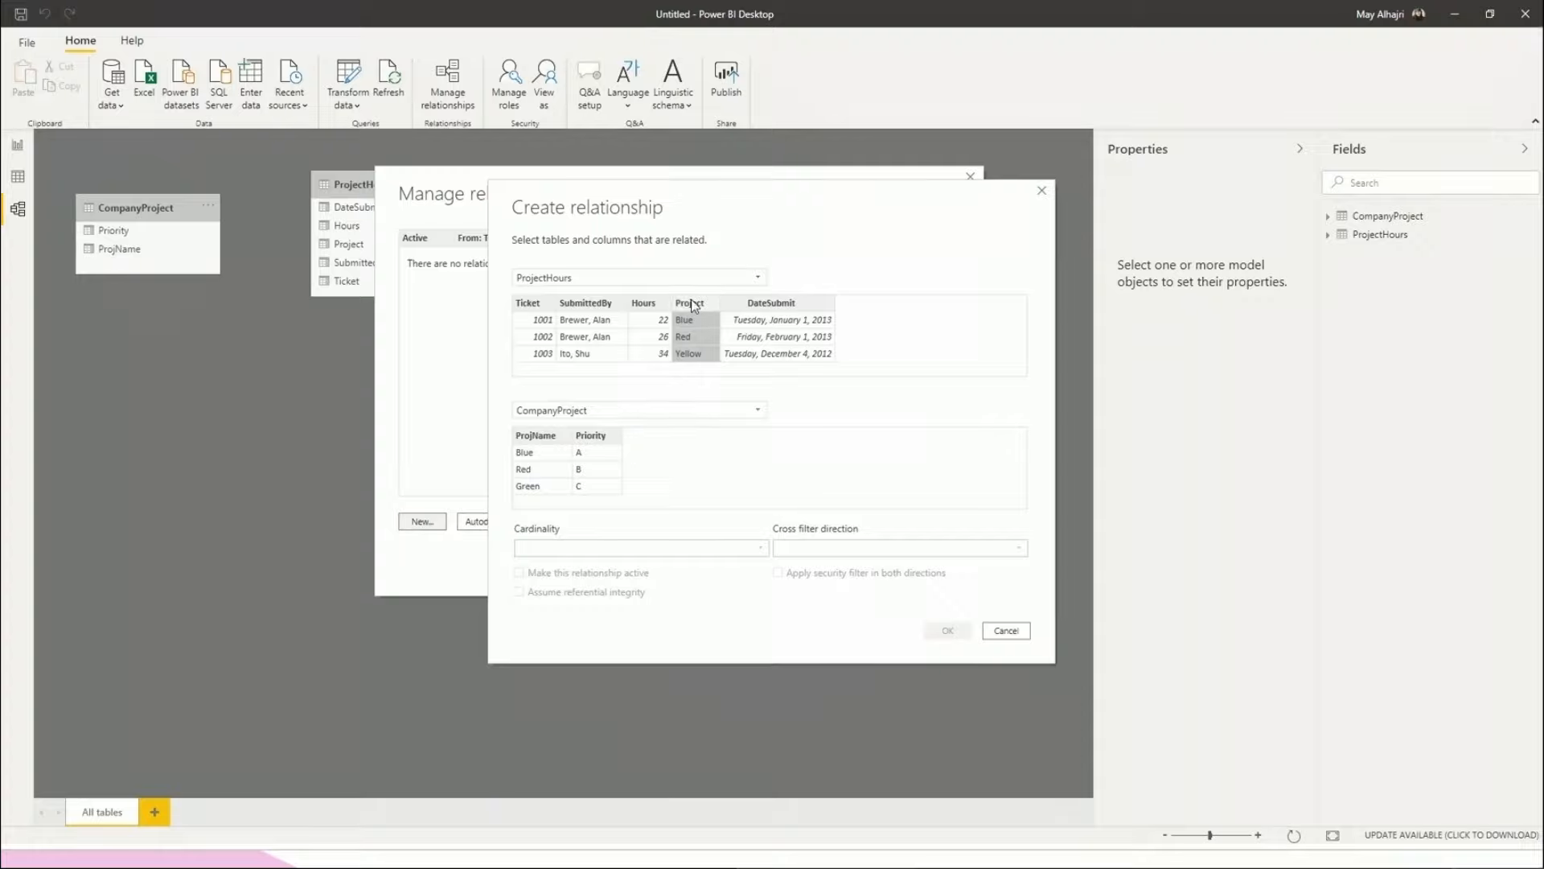
left_click(548, 441)
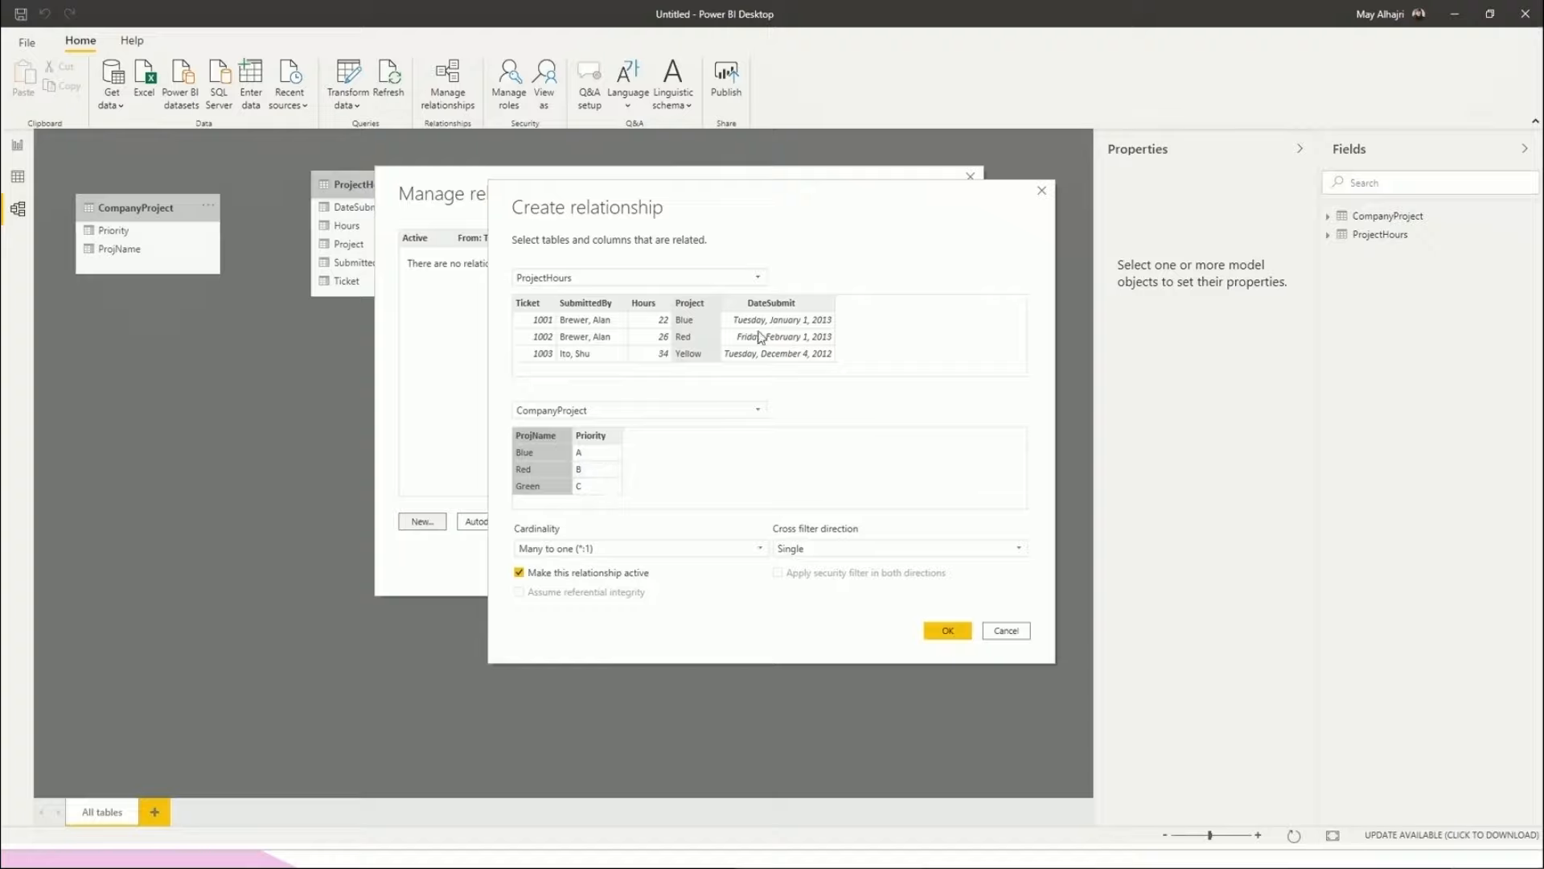
left_click(570, 550)
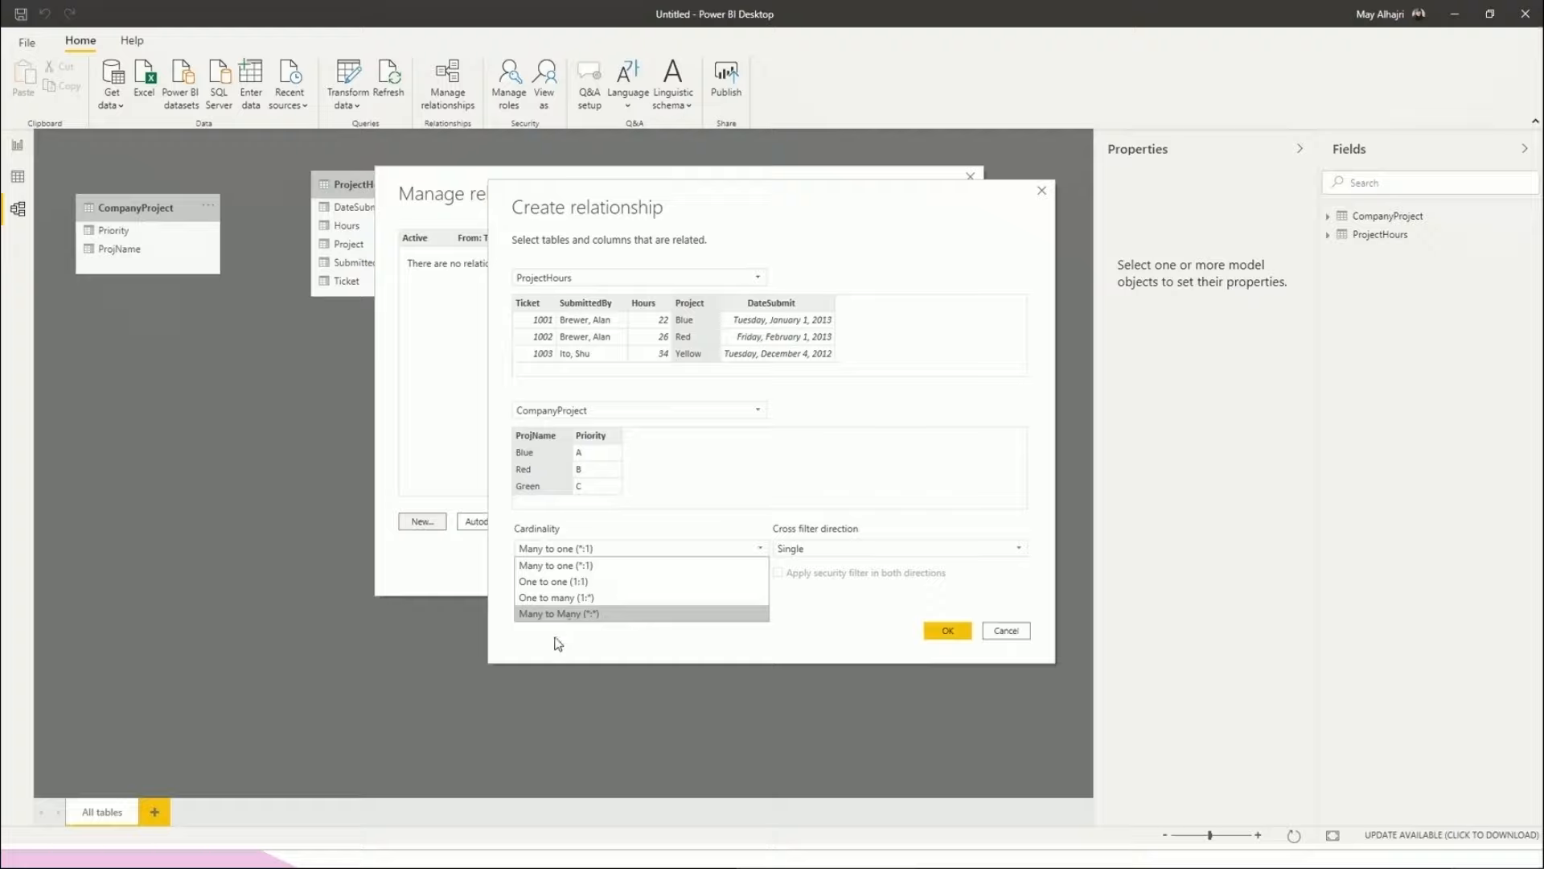
left_click(593, 565)
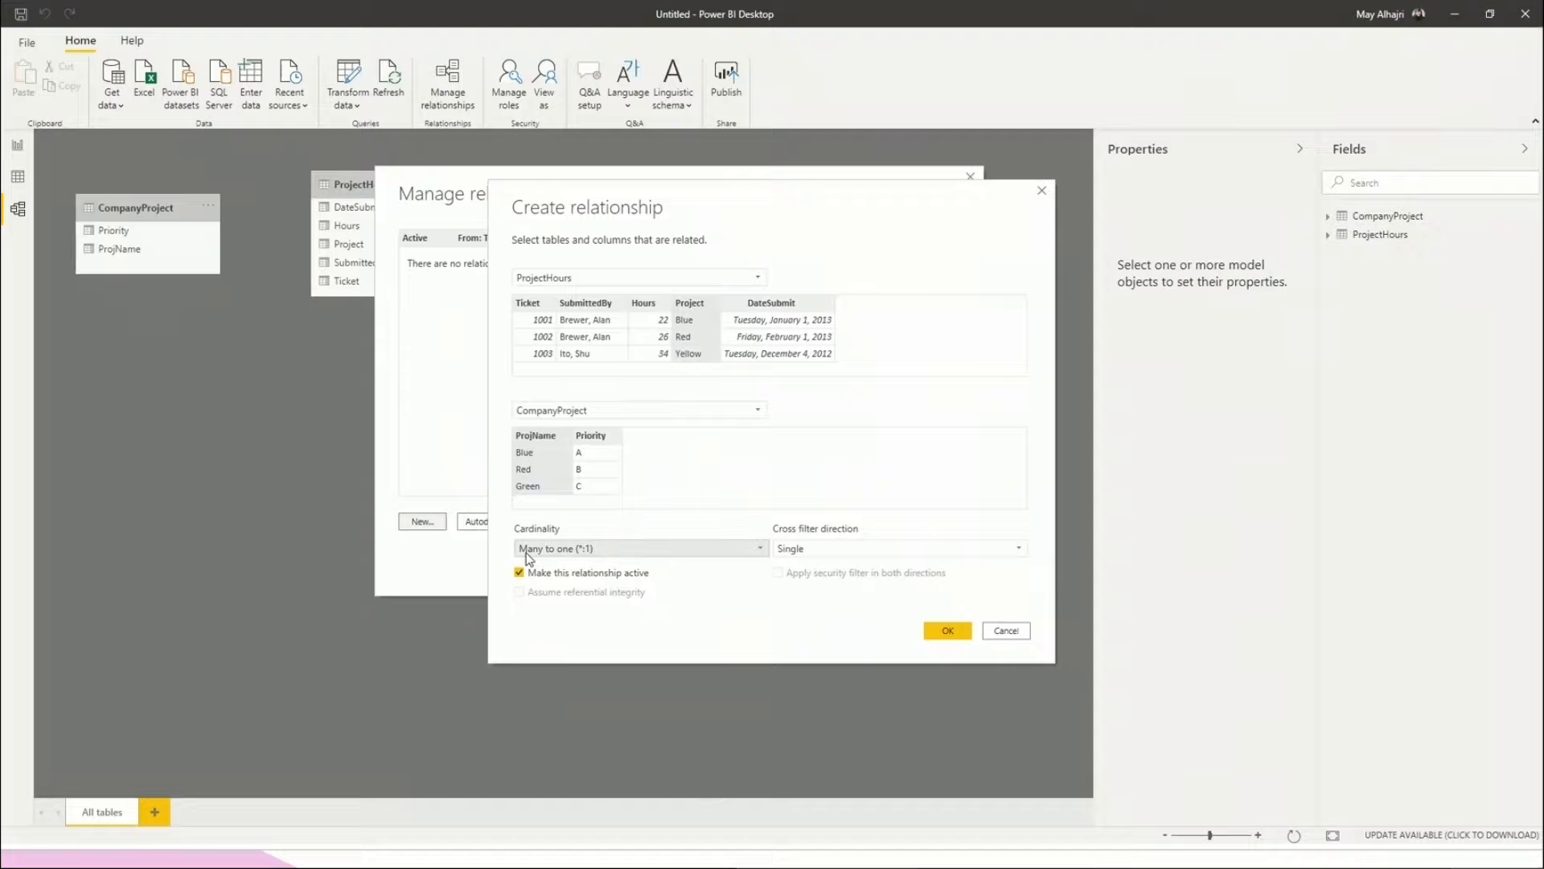
Create a One to many (1:*) relationship from ProjName in CompanyProject to Project in ProjectHours, active with single cross filter direction.
left_click(620, 282)
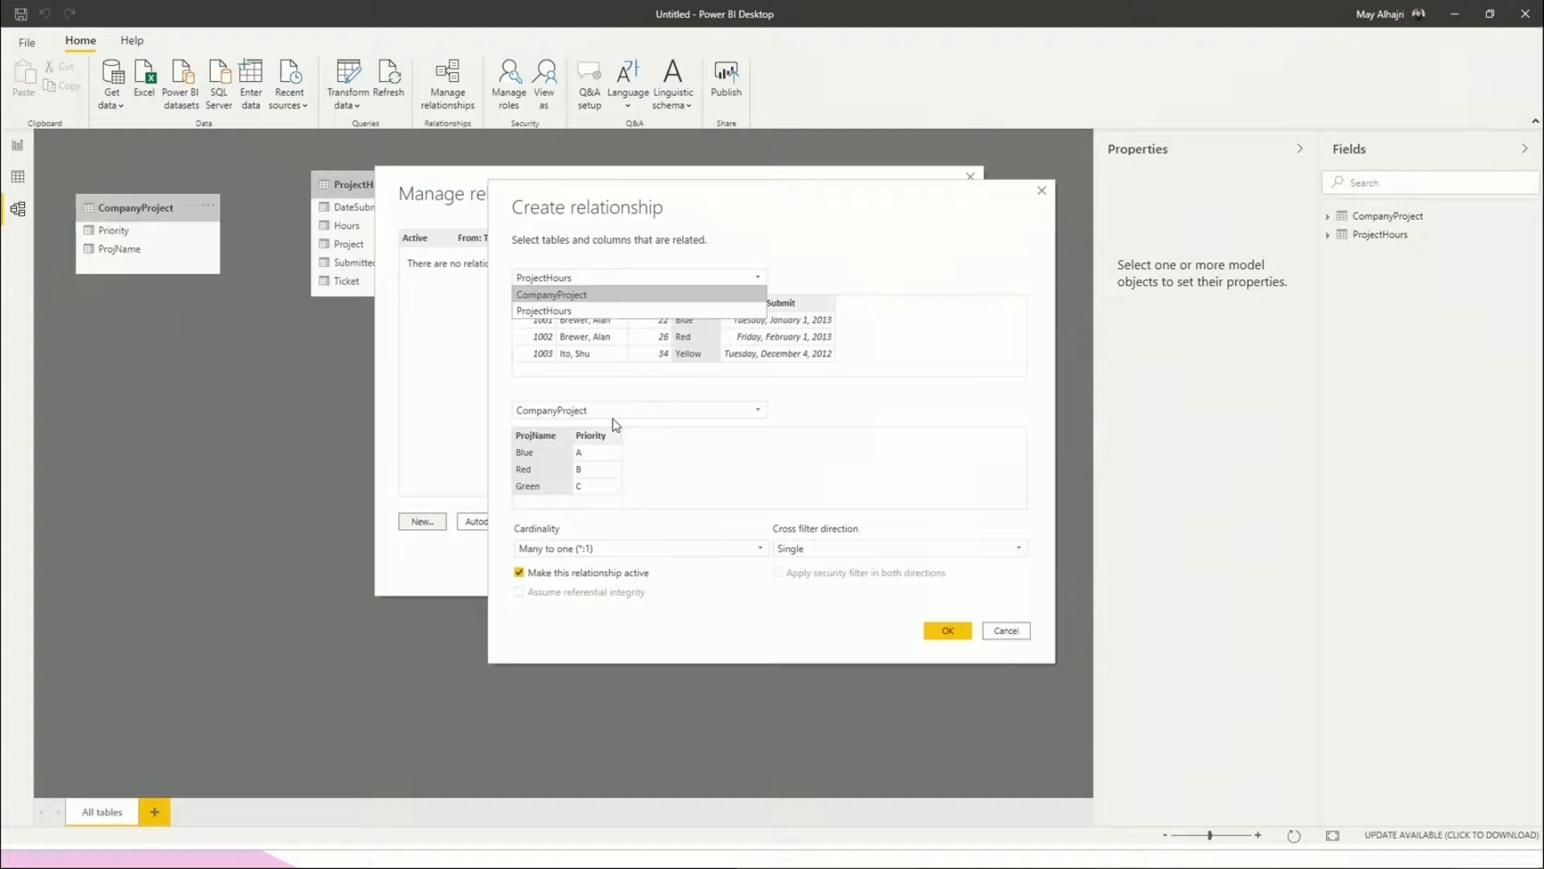
left_click(584, 298)
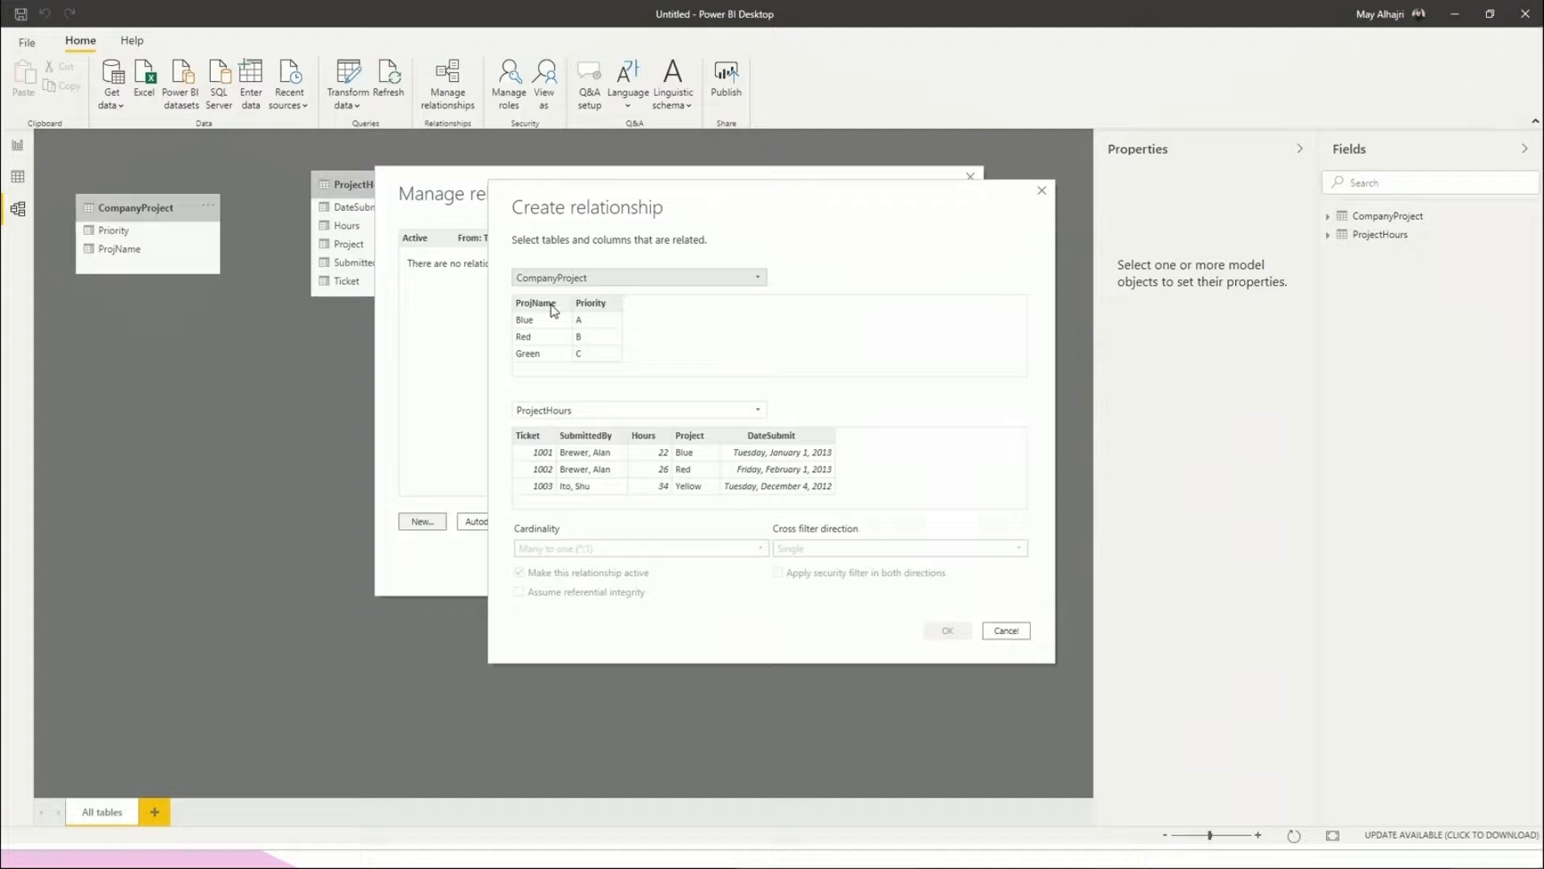
left_click(554, 310)
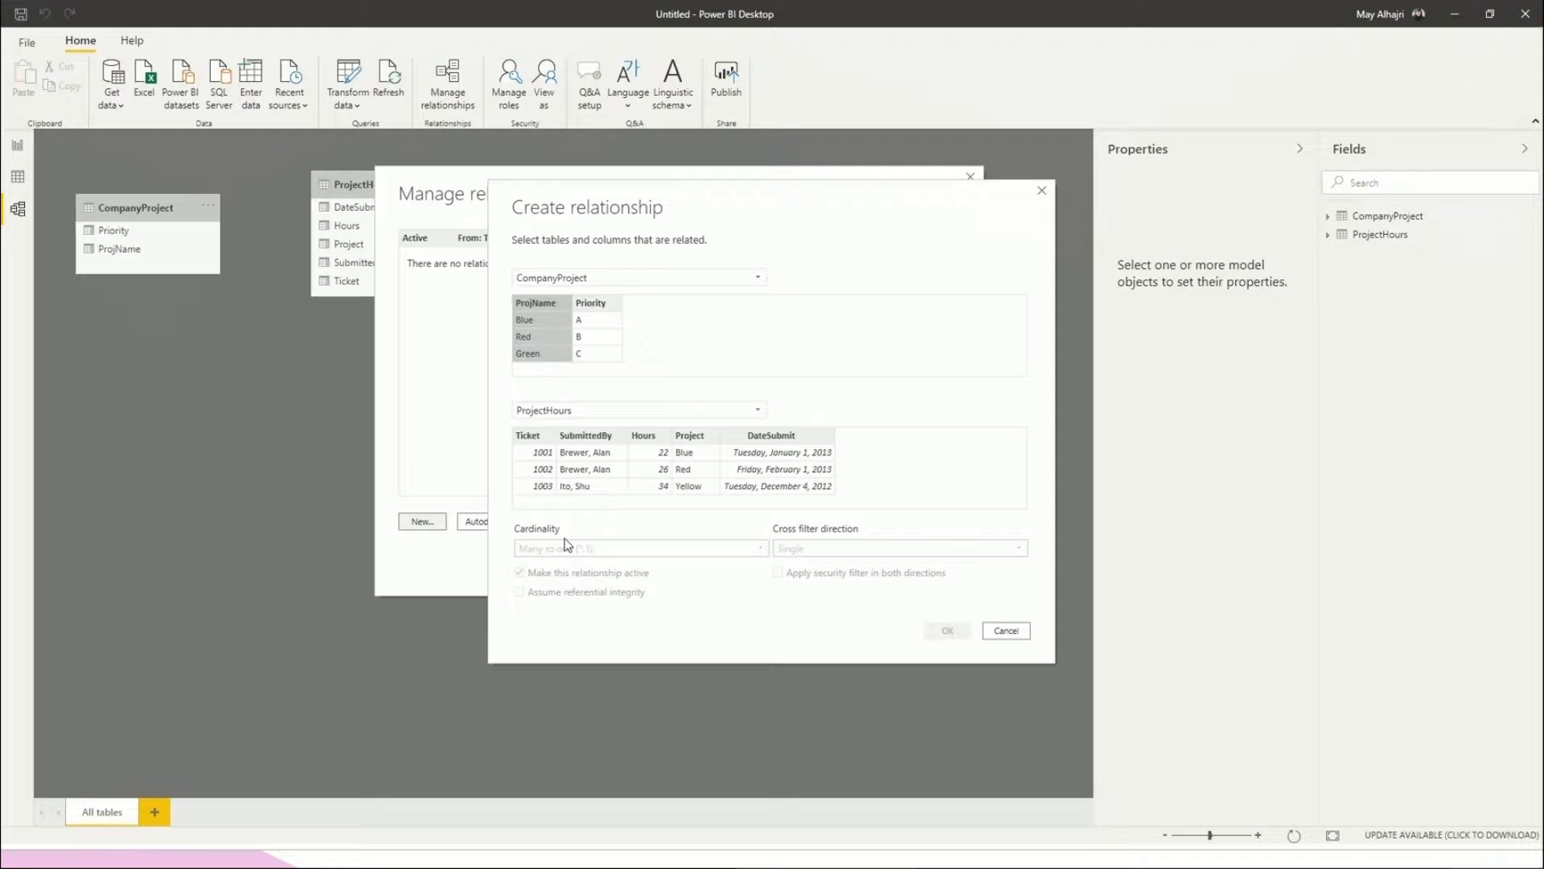
left_click(689, 436)
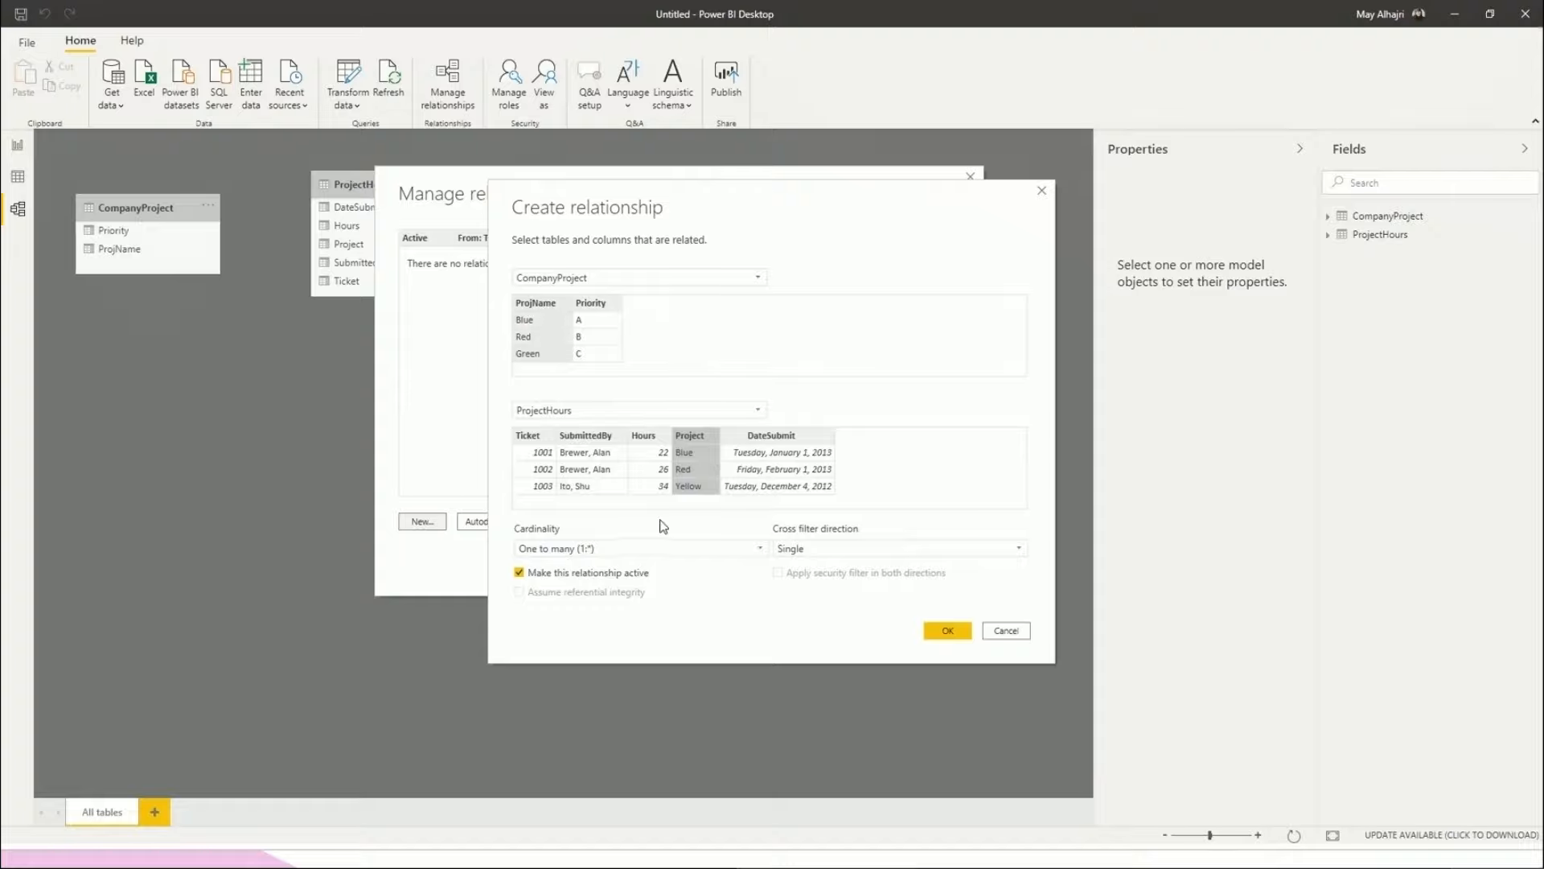
left_click(614, 550)
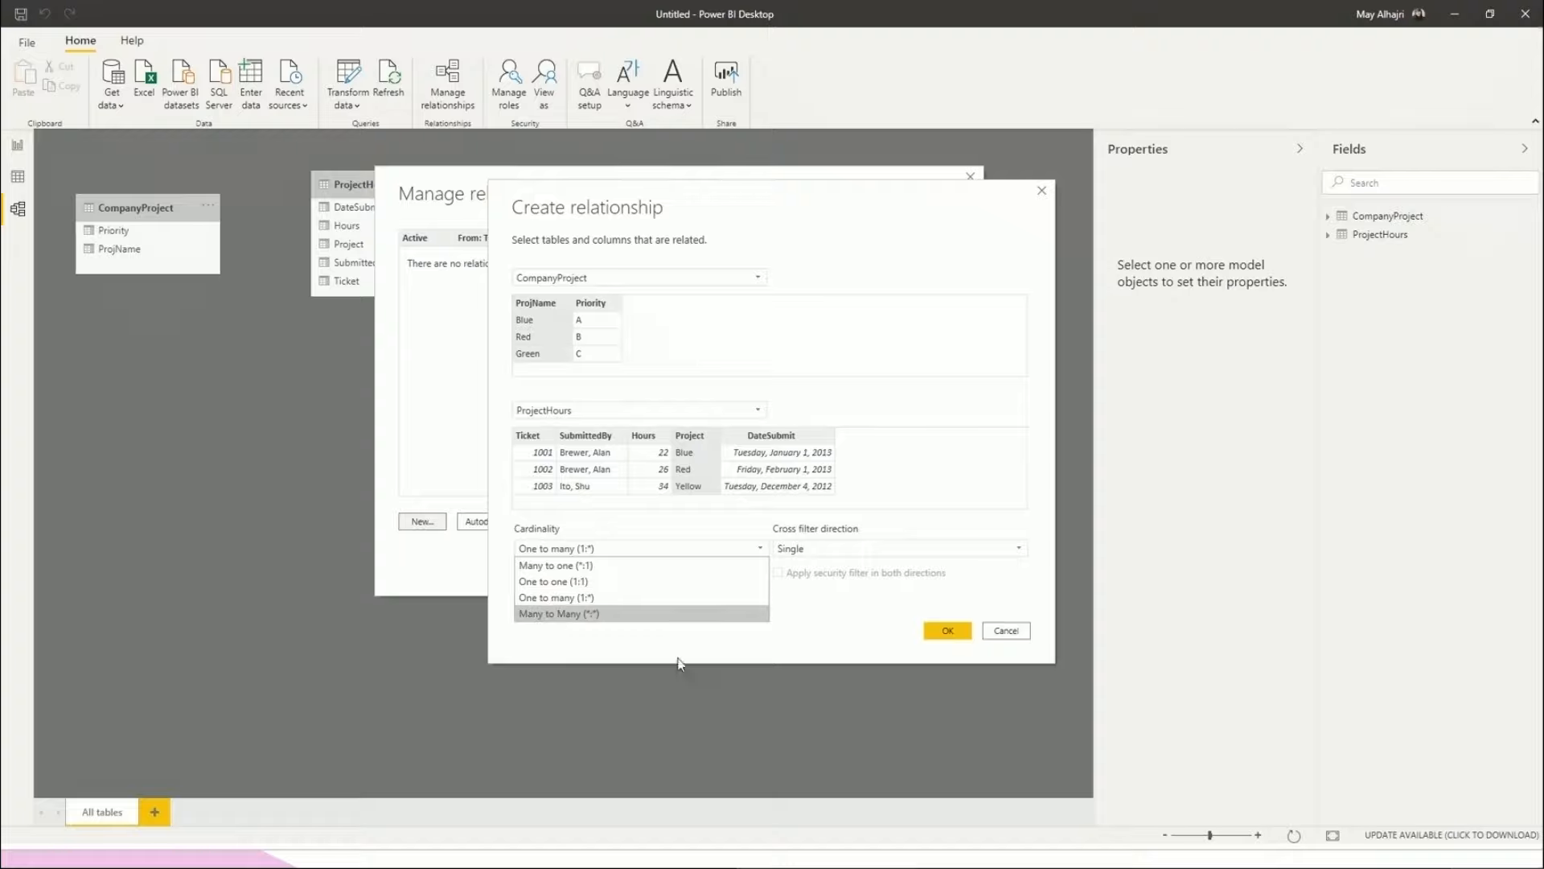
left_click(973, 658)
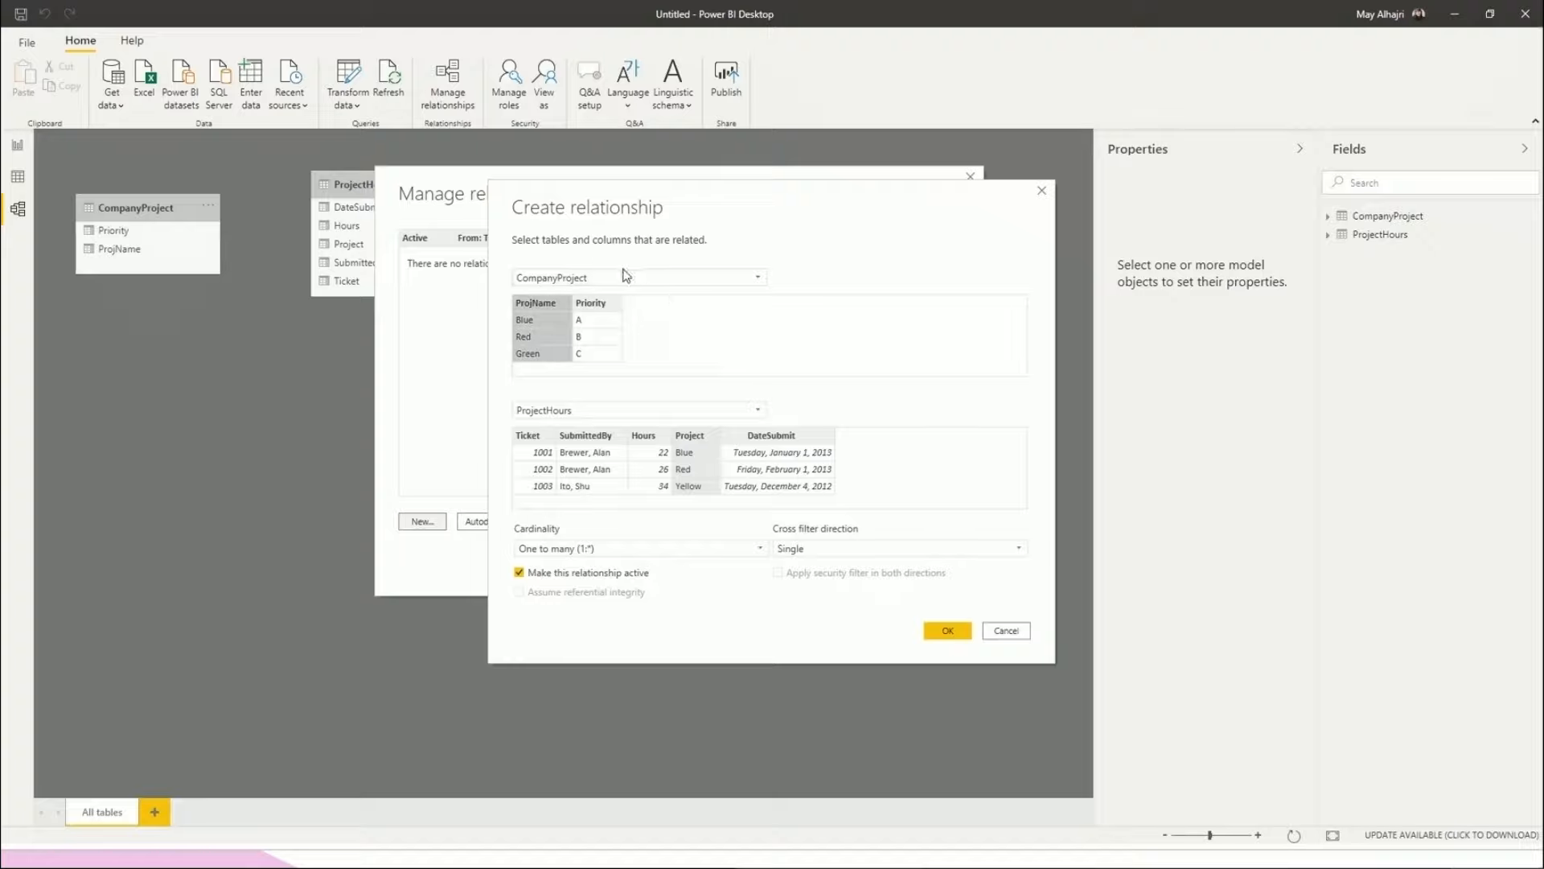
left_click(555, 317)
left_click(682, 453)
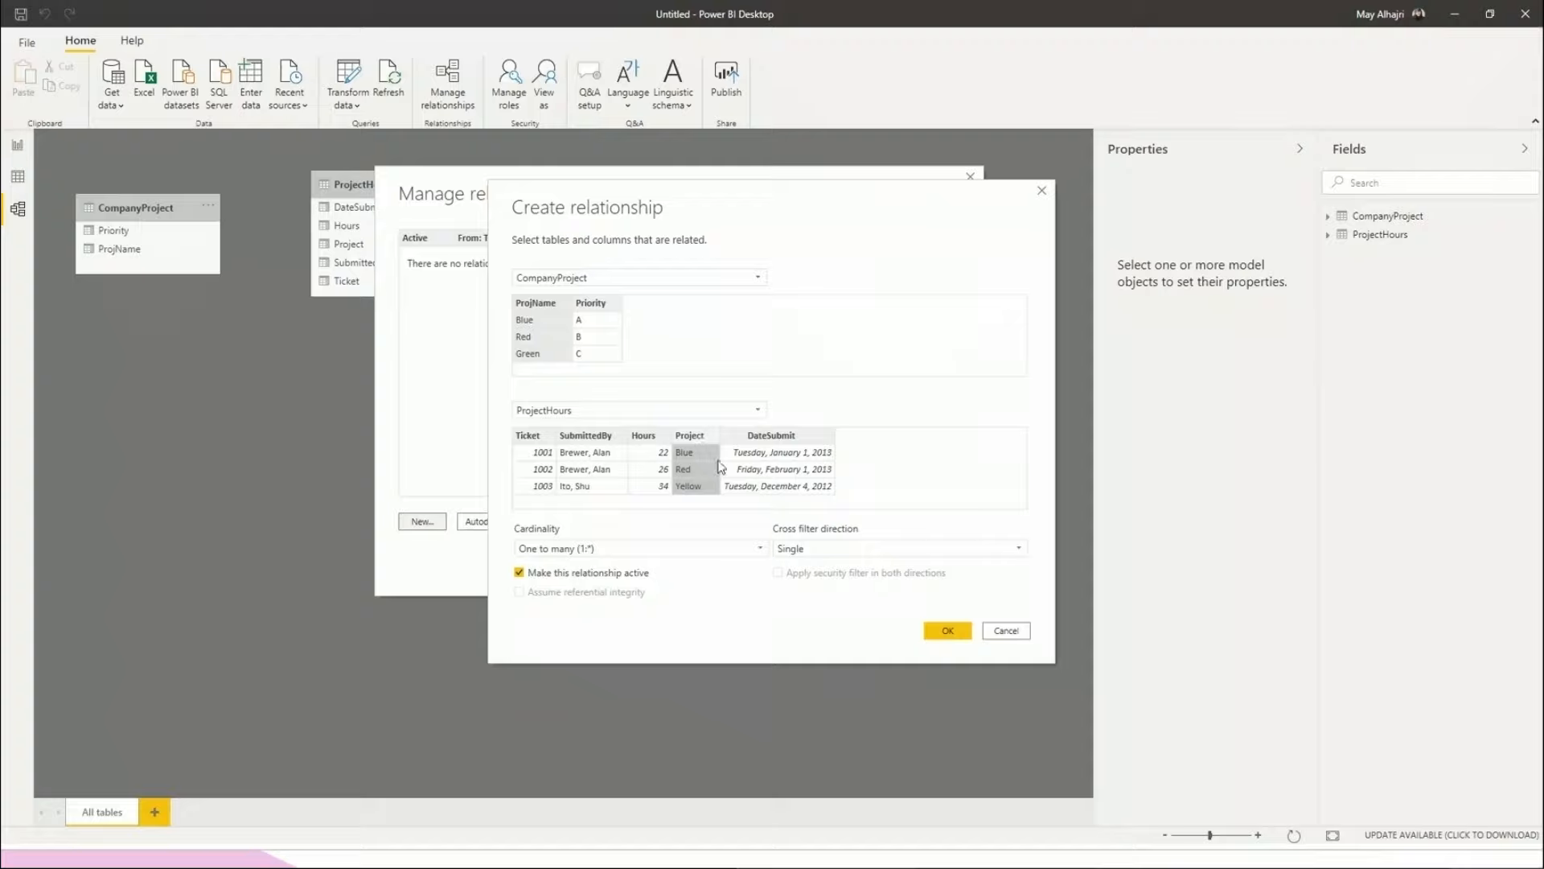
left_click(950, 634)
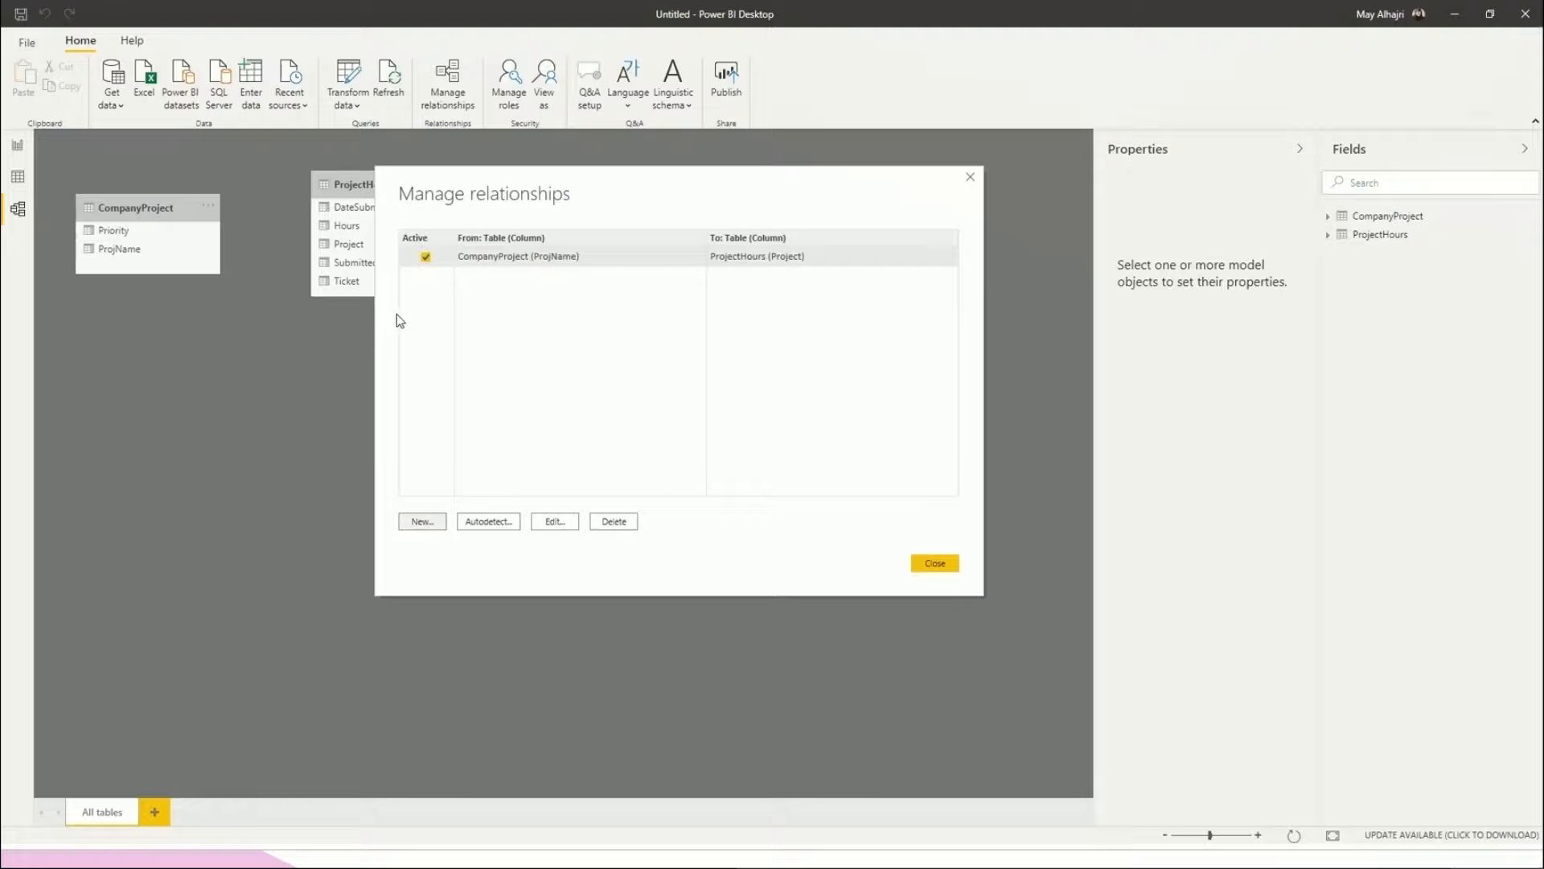
Deactivate and reactivate the CompanyProject to ProjectHours relationship, and close relationship management.
left_click(427, 257)
left_click_drag(498, 193, 402, 242)
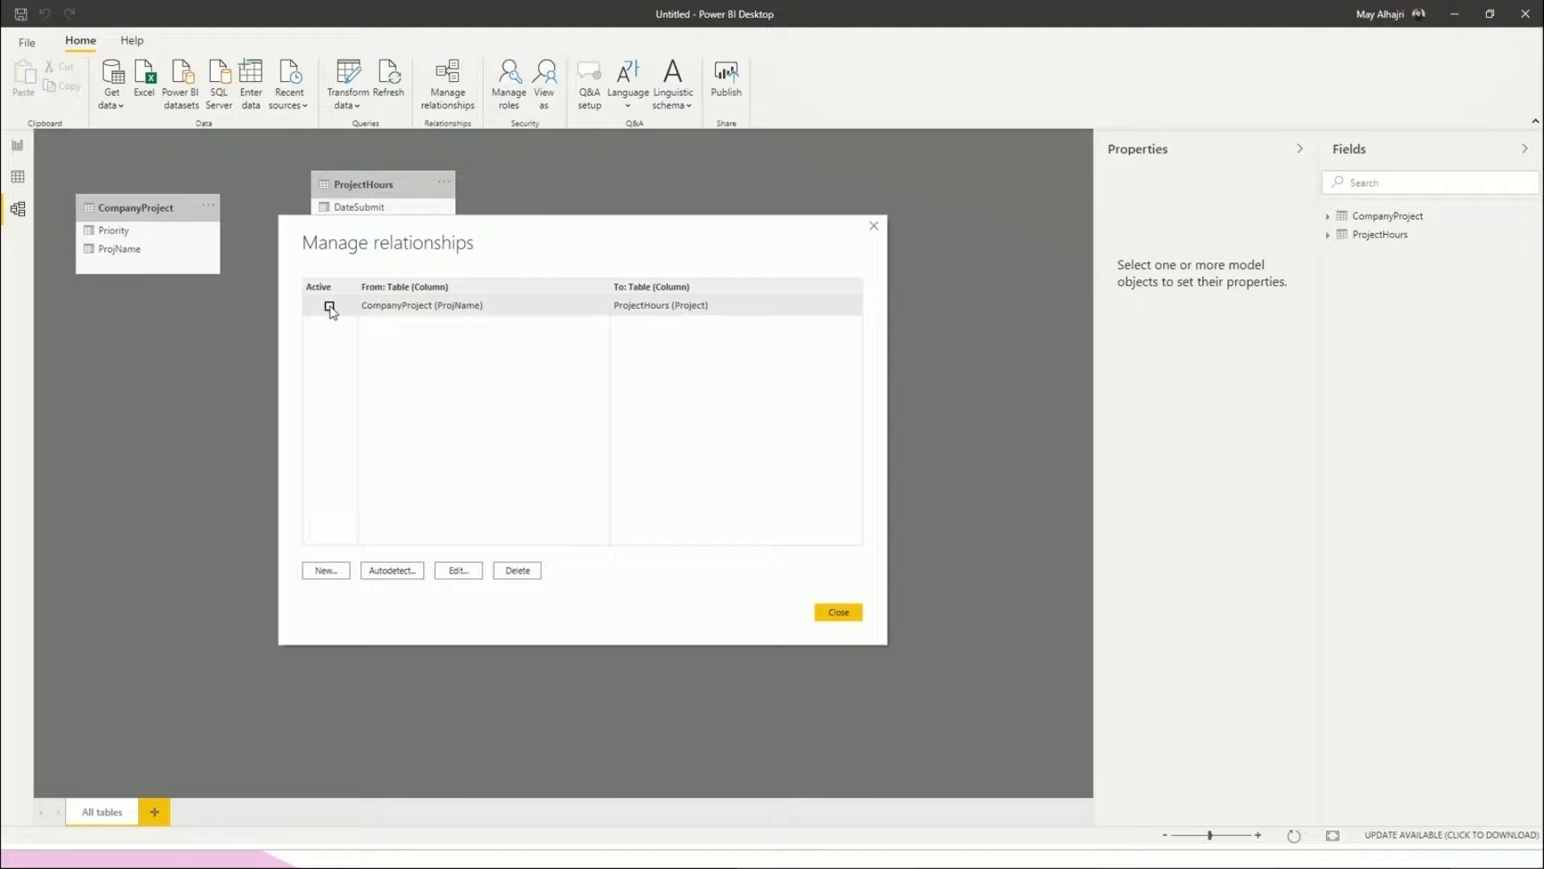
left_click(329, 307)
left_click(840, 613)
left_click_drag(349, 244, 188, 256)
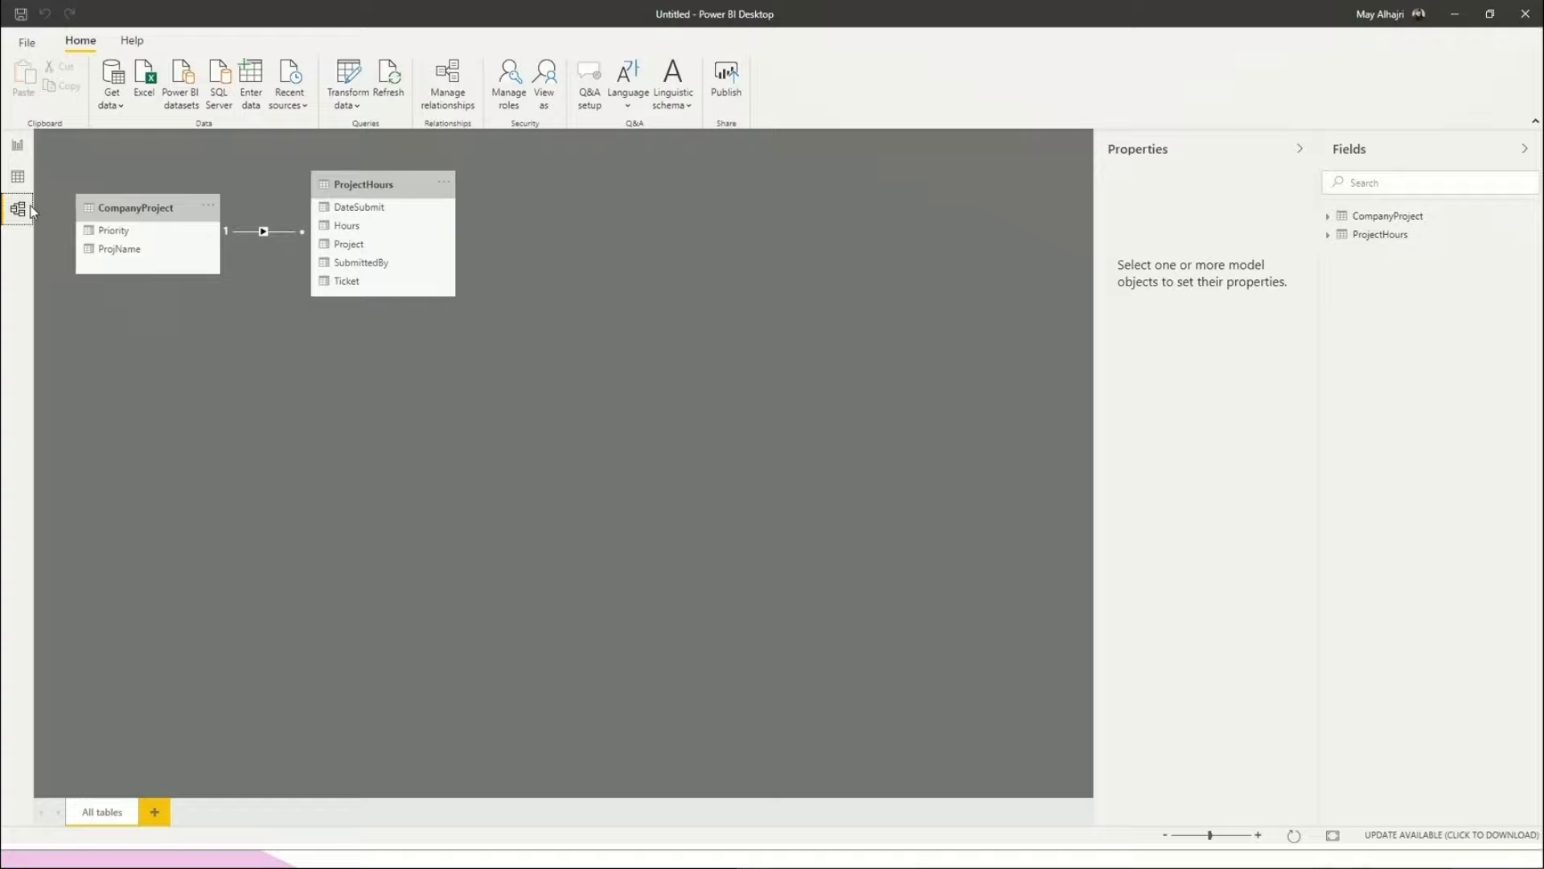
Check the hours by priority on Page 1 and shrink the table visual to fit closely around its rows.
left_click(17, 152)
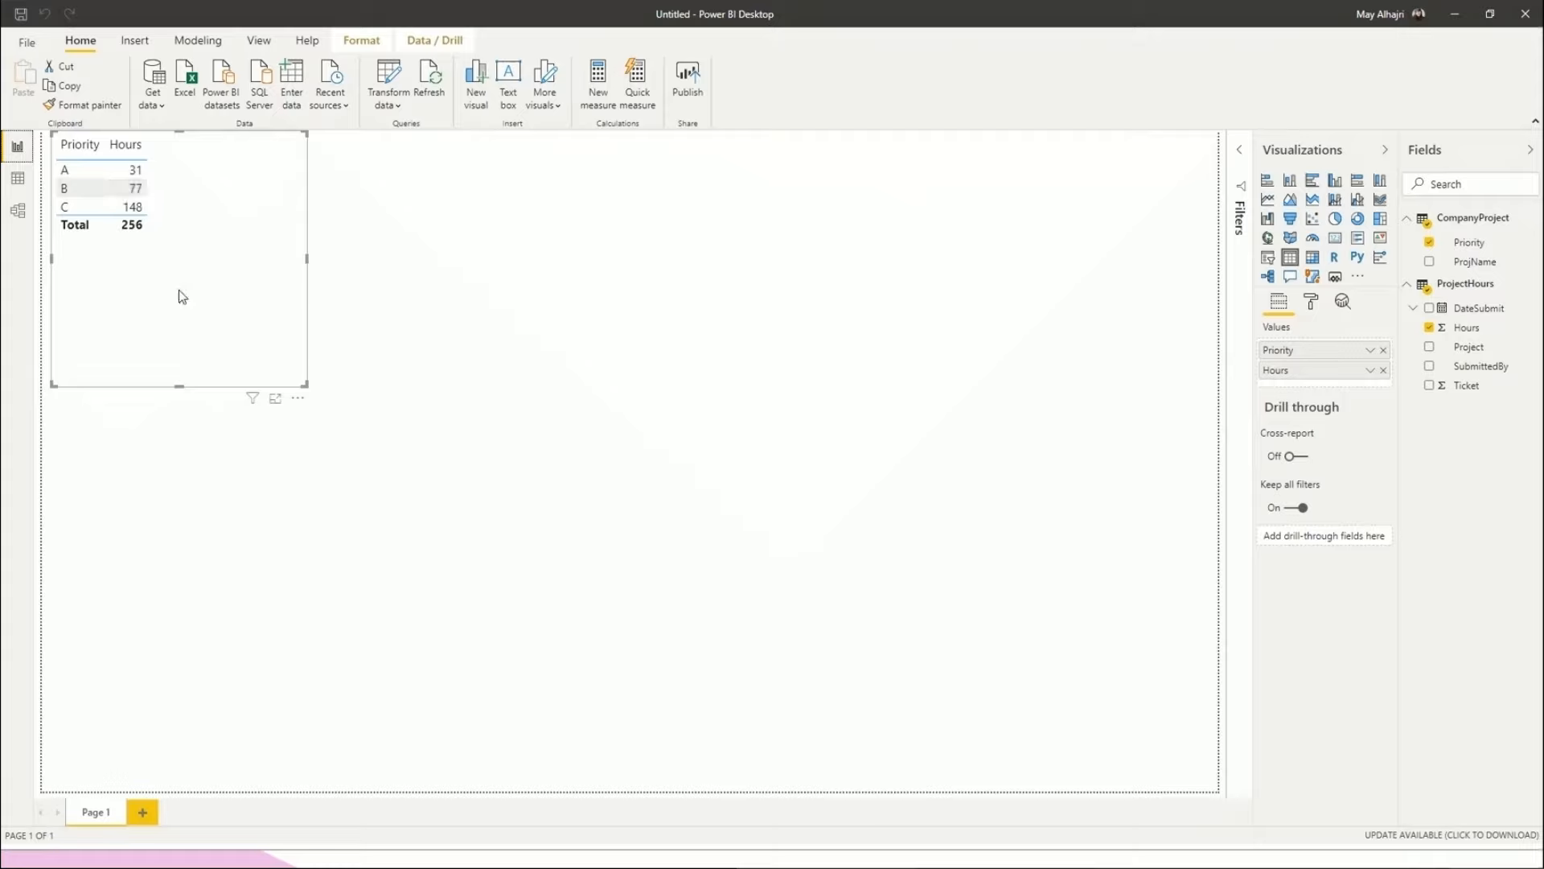
left_click_drag(305, 383, 196, 288)
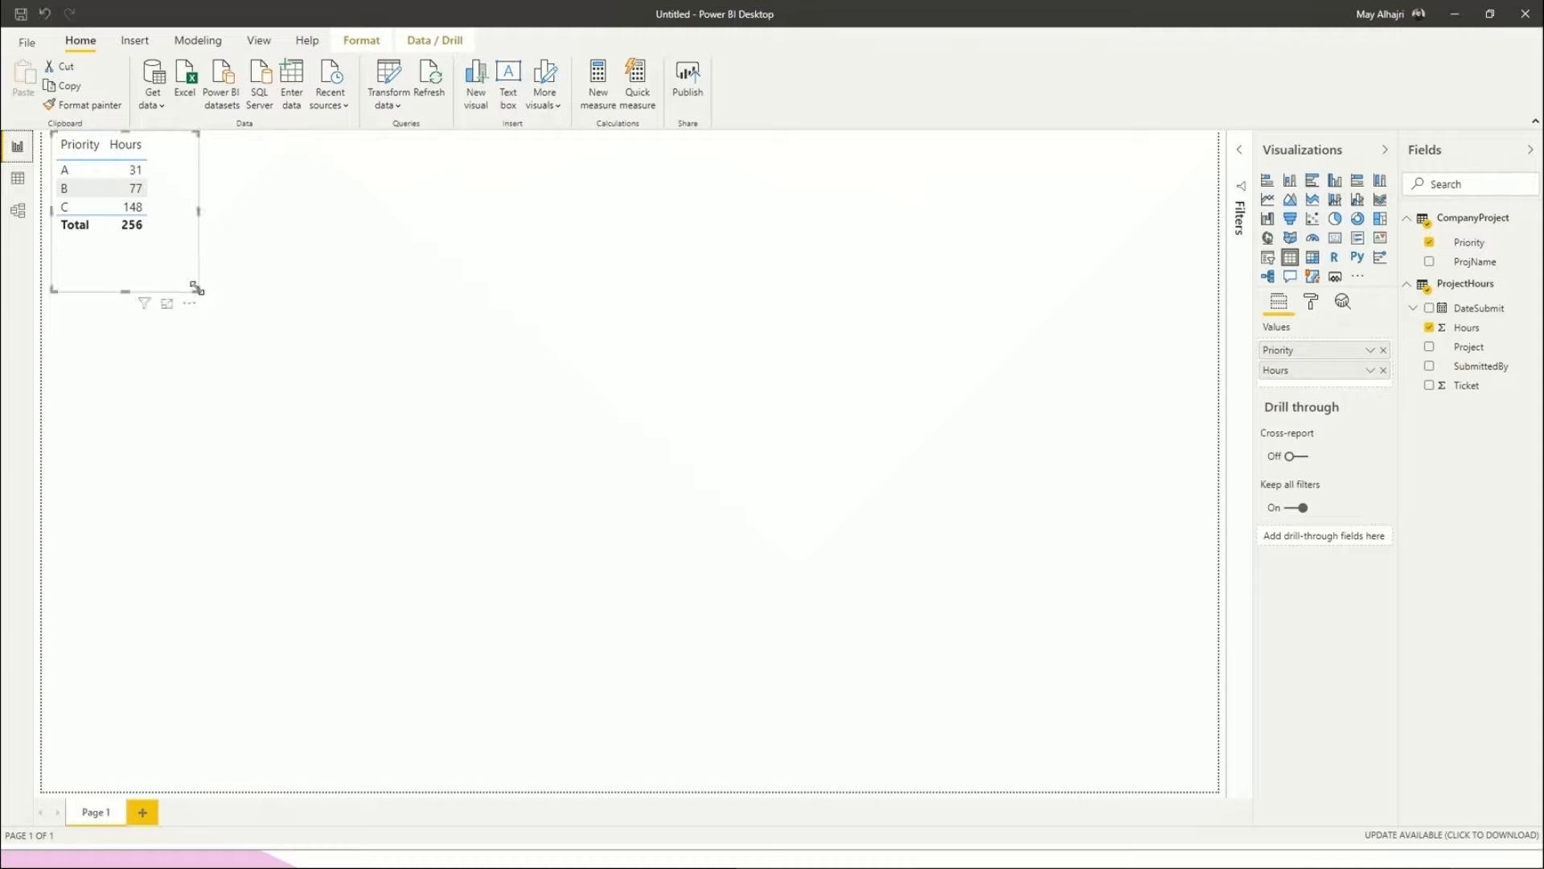
Return to the data model and autodetect further relationships between the tables.
left_click(18, 209)
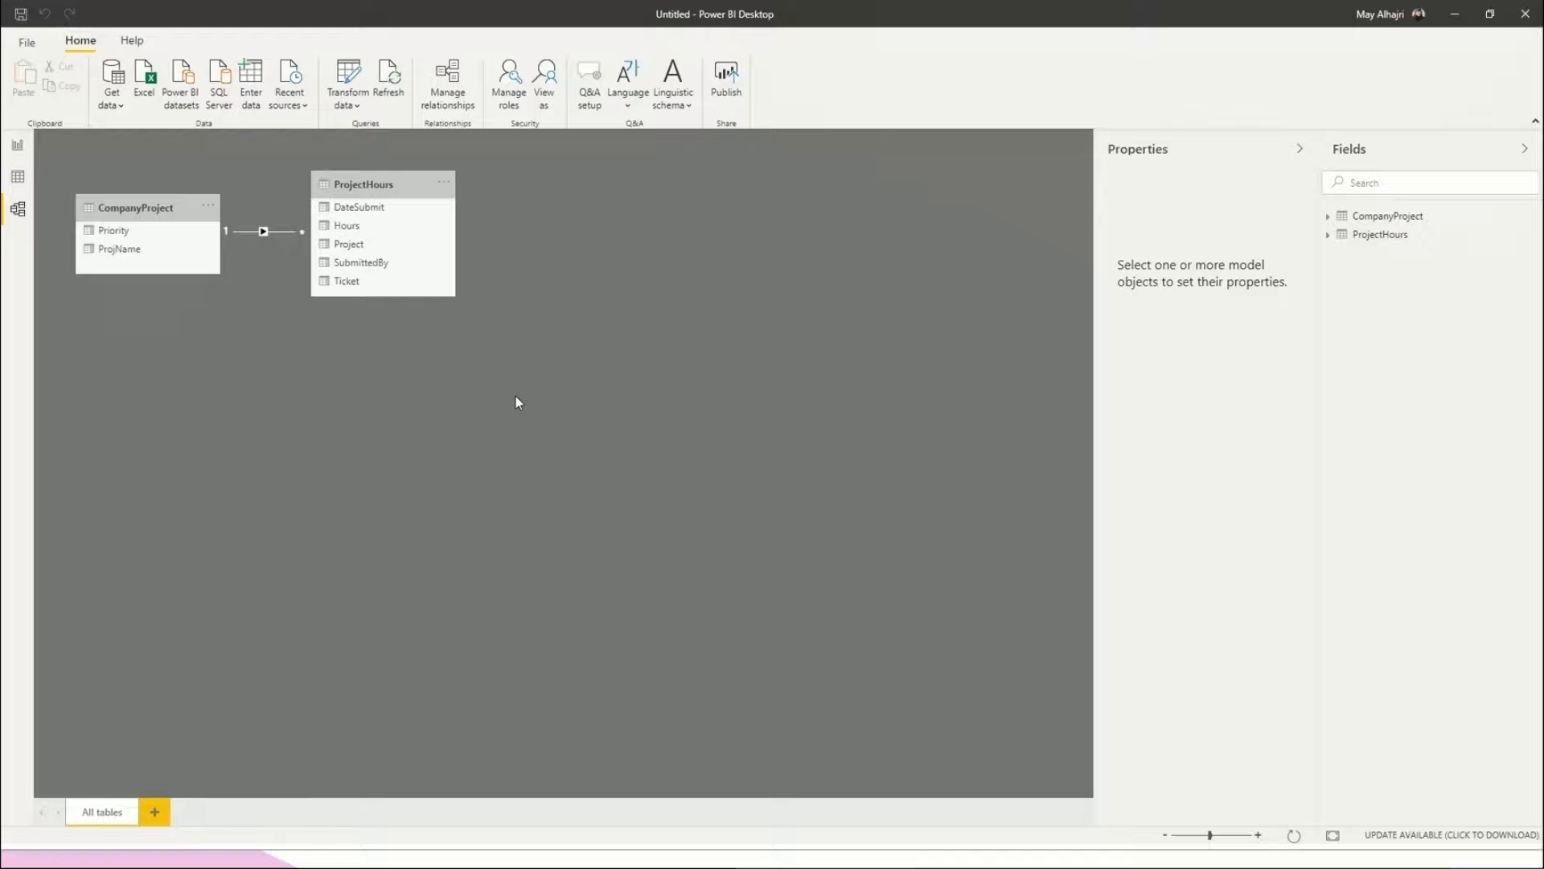
left_click(456, 93)
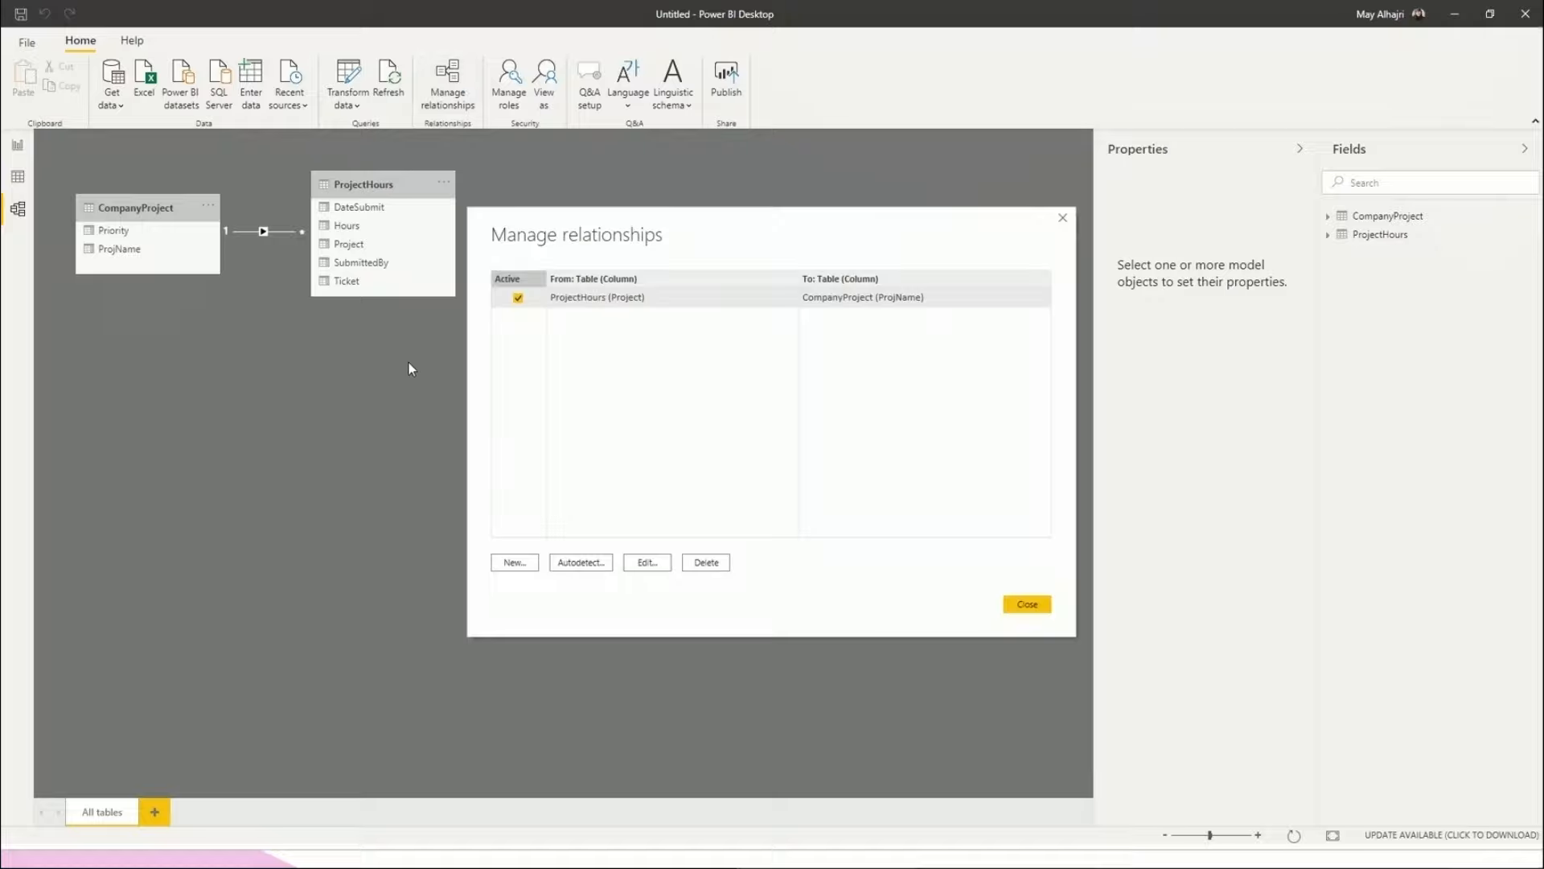
left_click(588, 563)
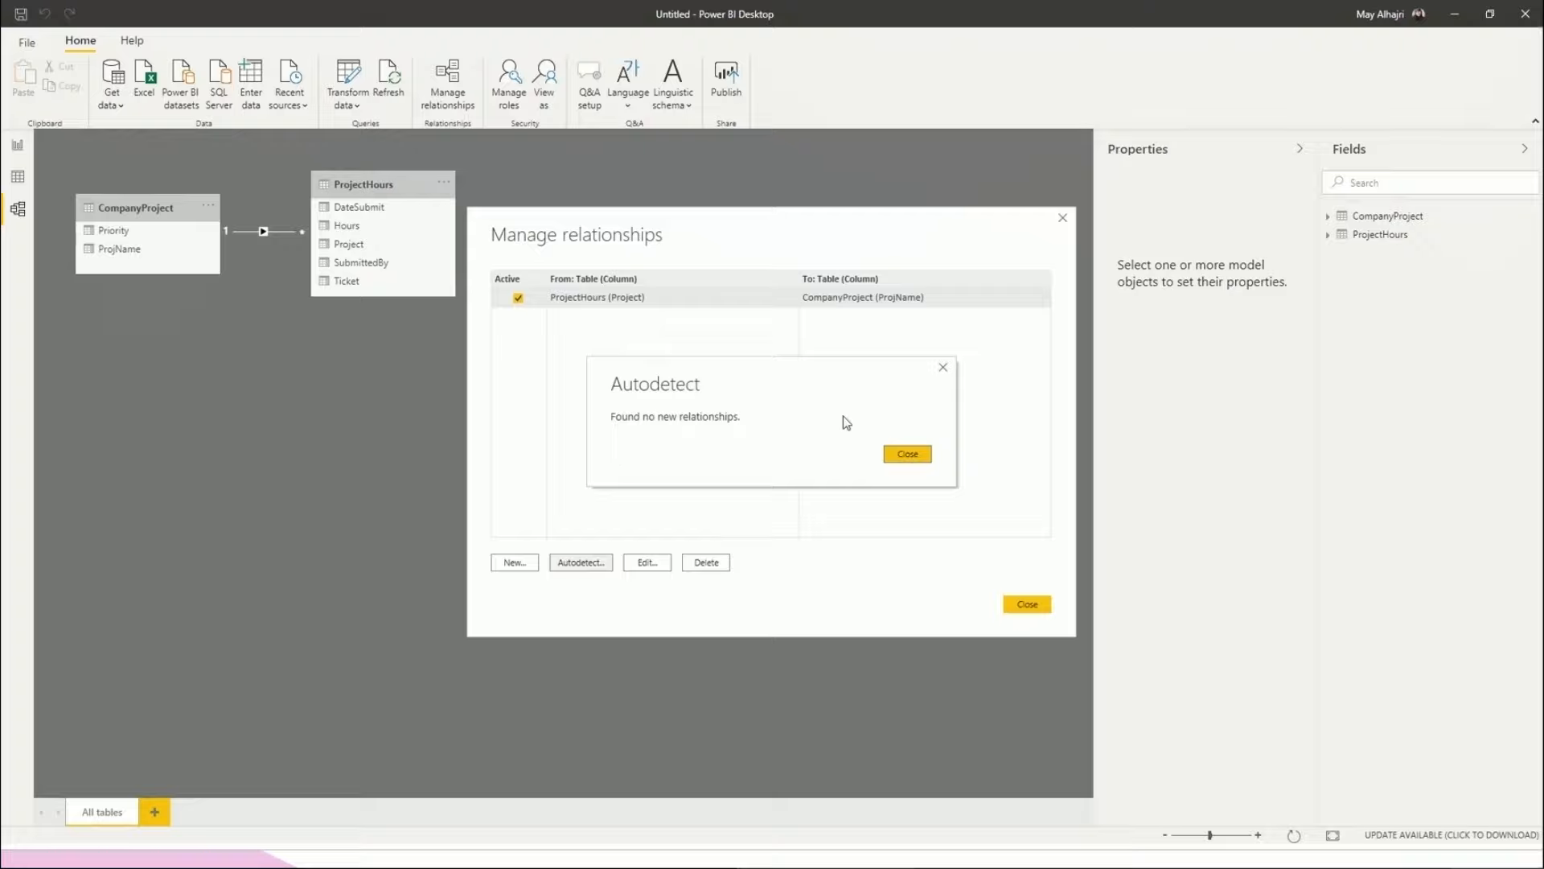
left_click(904, 456)
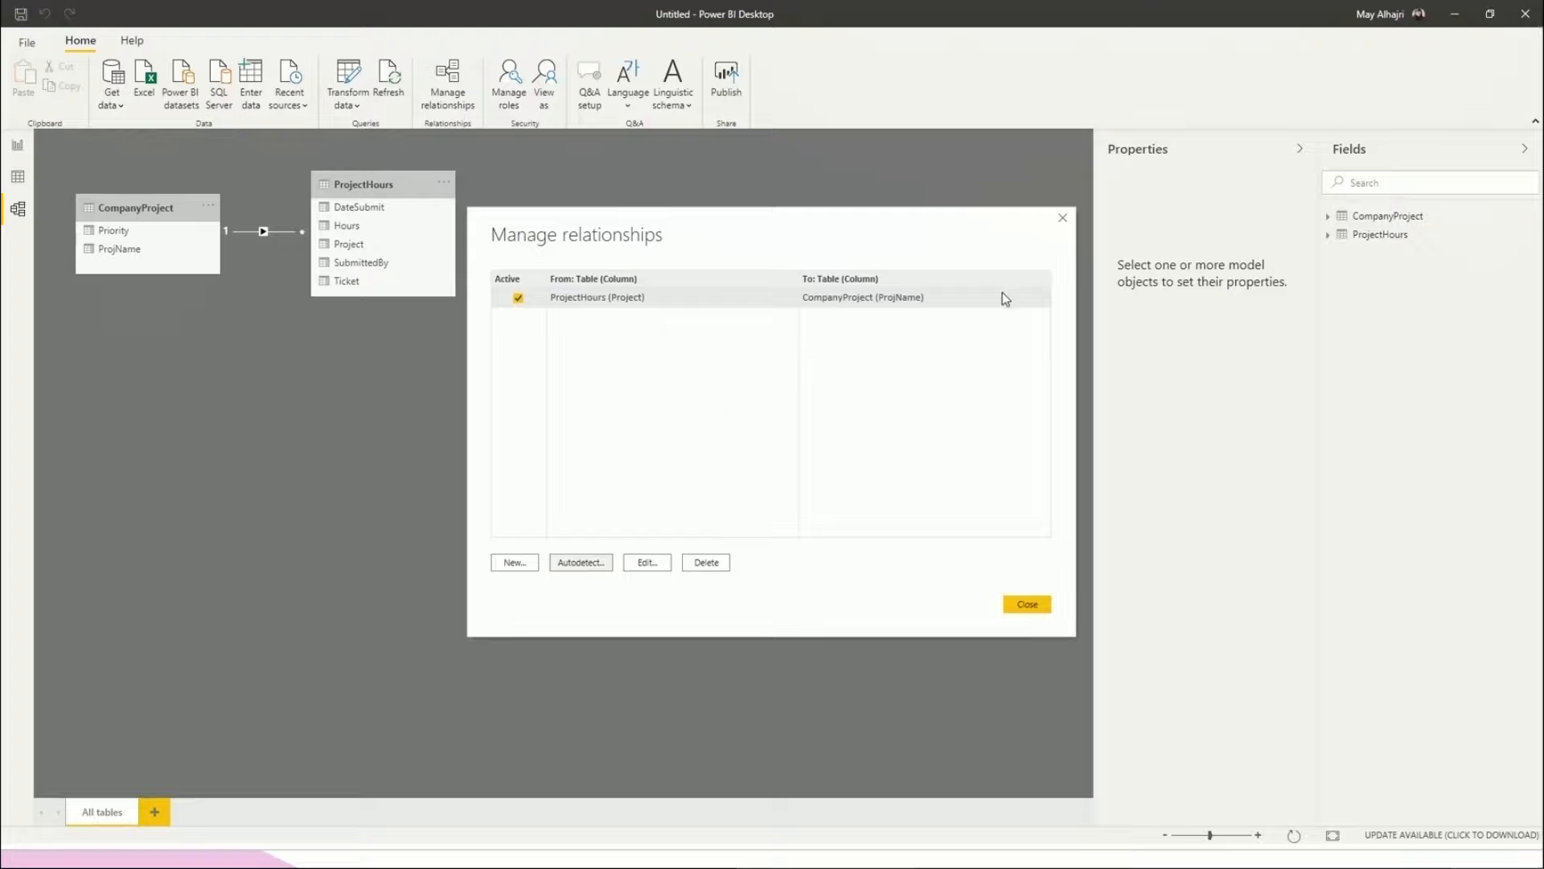
Examine the columns and cardinality of the ProjectHours to CompanyProject relationship, and close relationship management without changes.
double_click(609, 299)
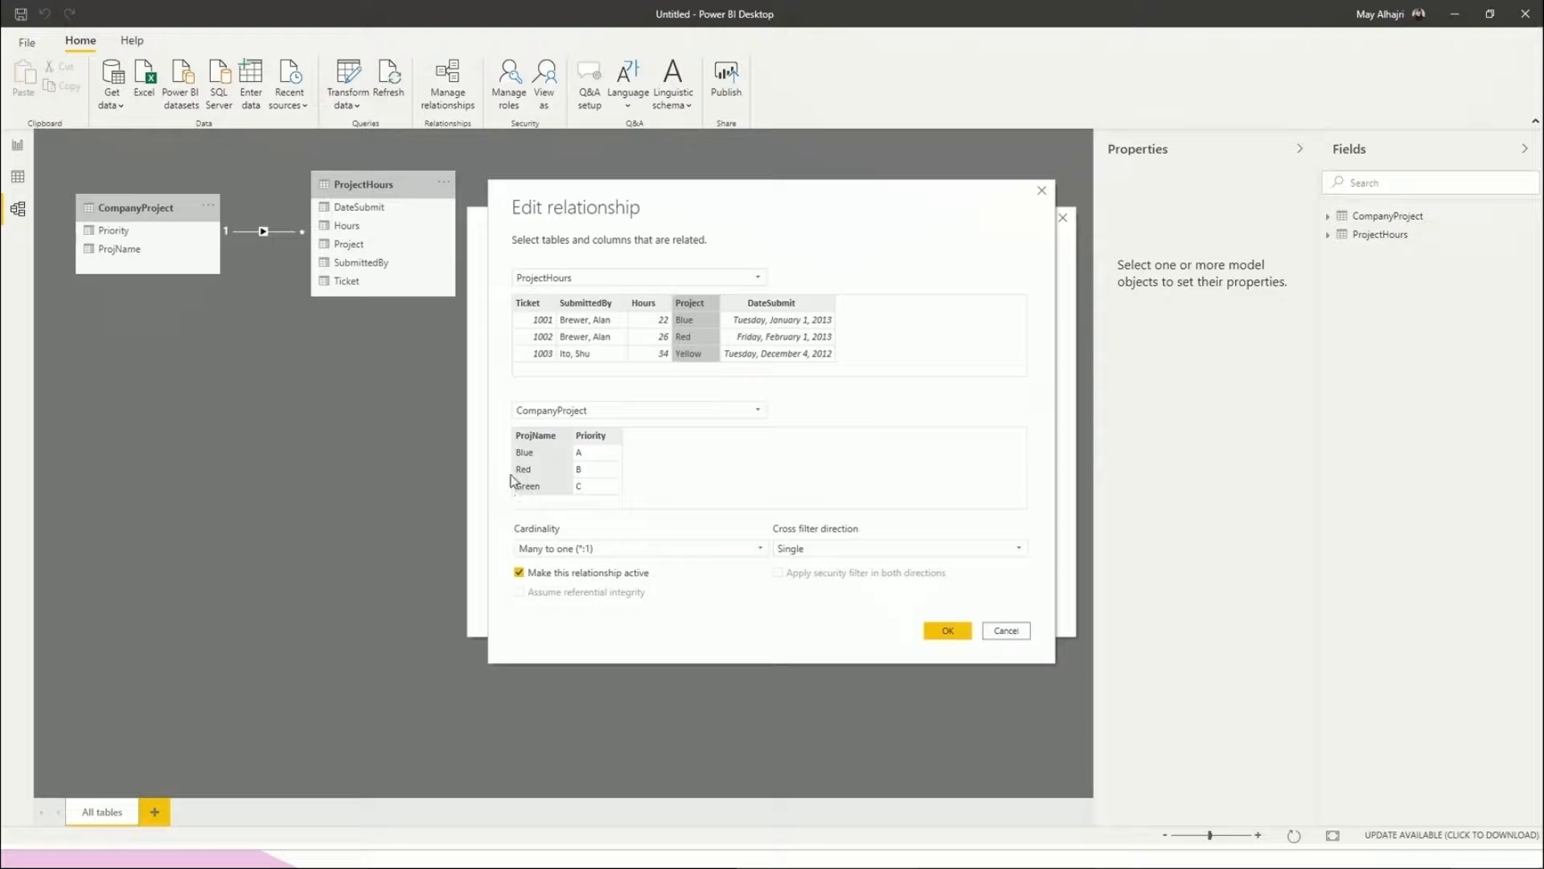
left_click(1042, 194)
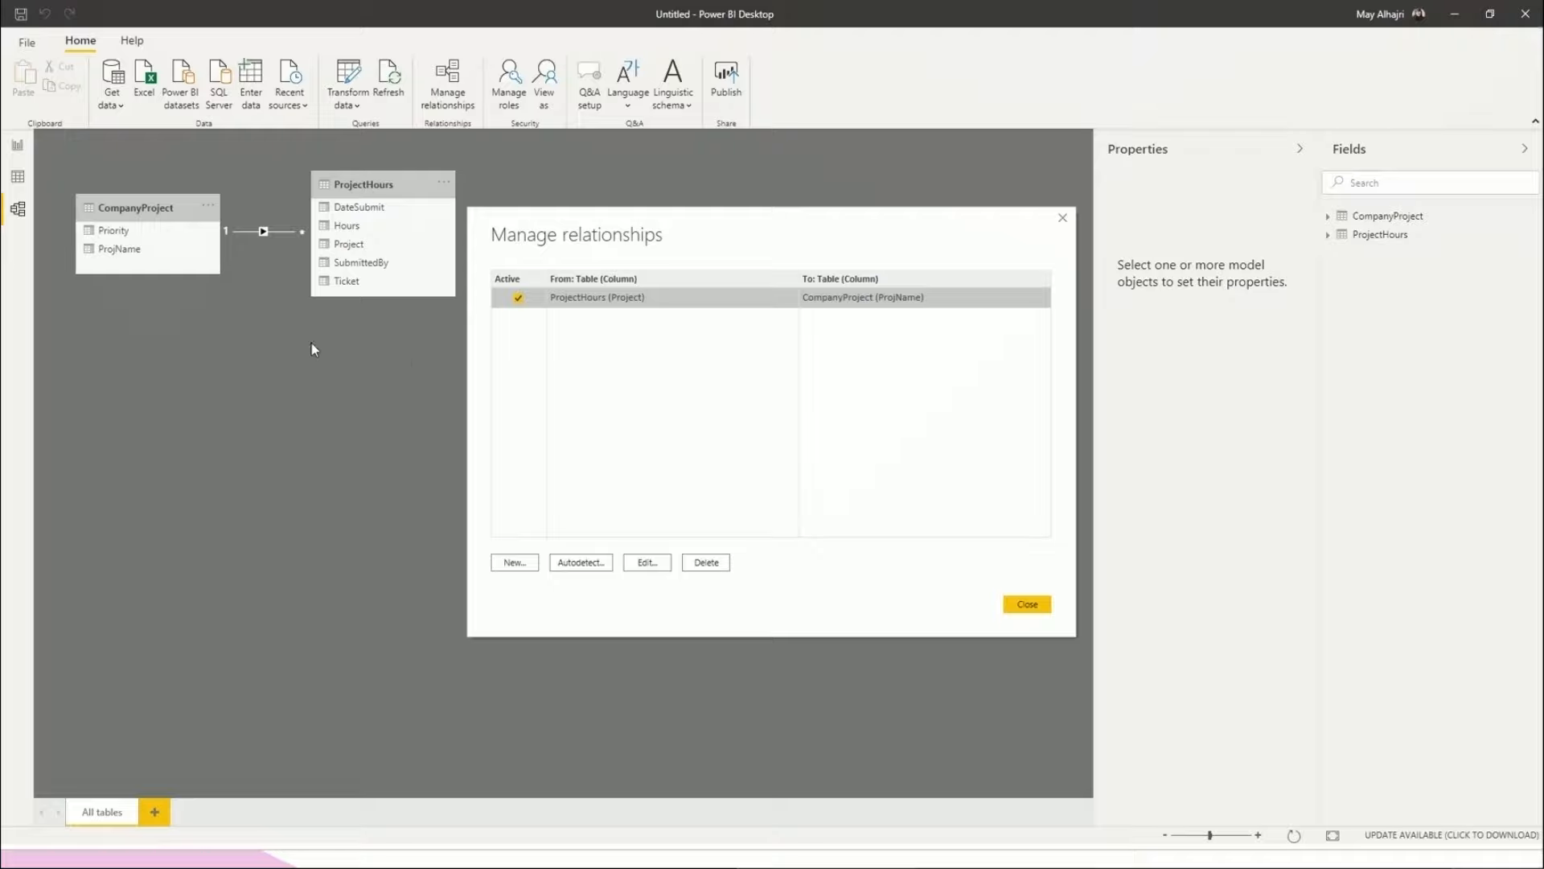
left_click(1062, 217)
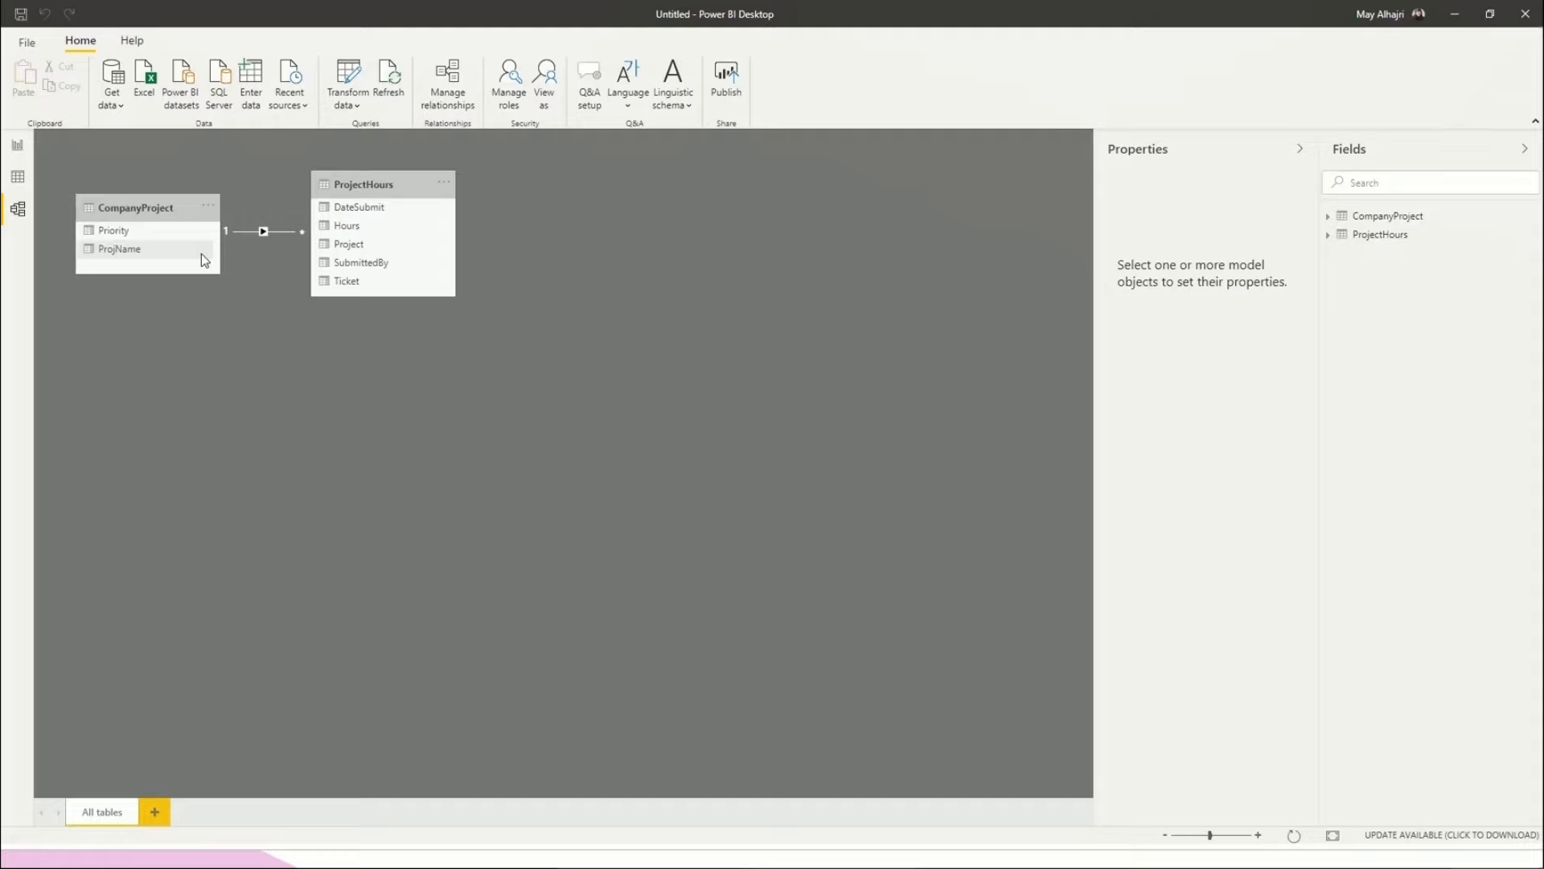
Examine the current file's Data Load options for relationship import and autodetection, leaving the settings as they are.
left_click(26, 42)
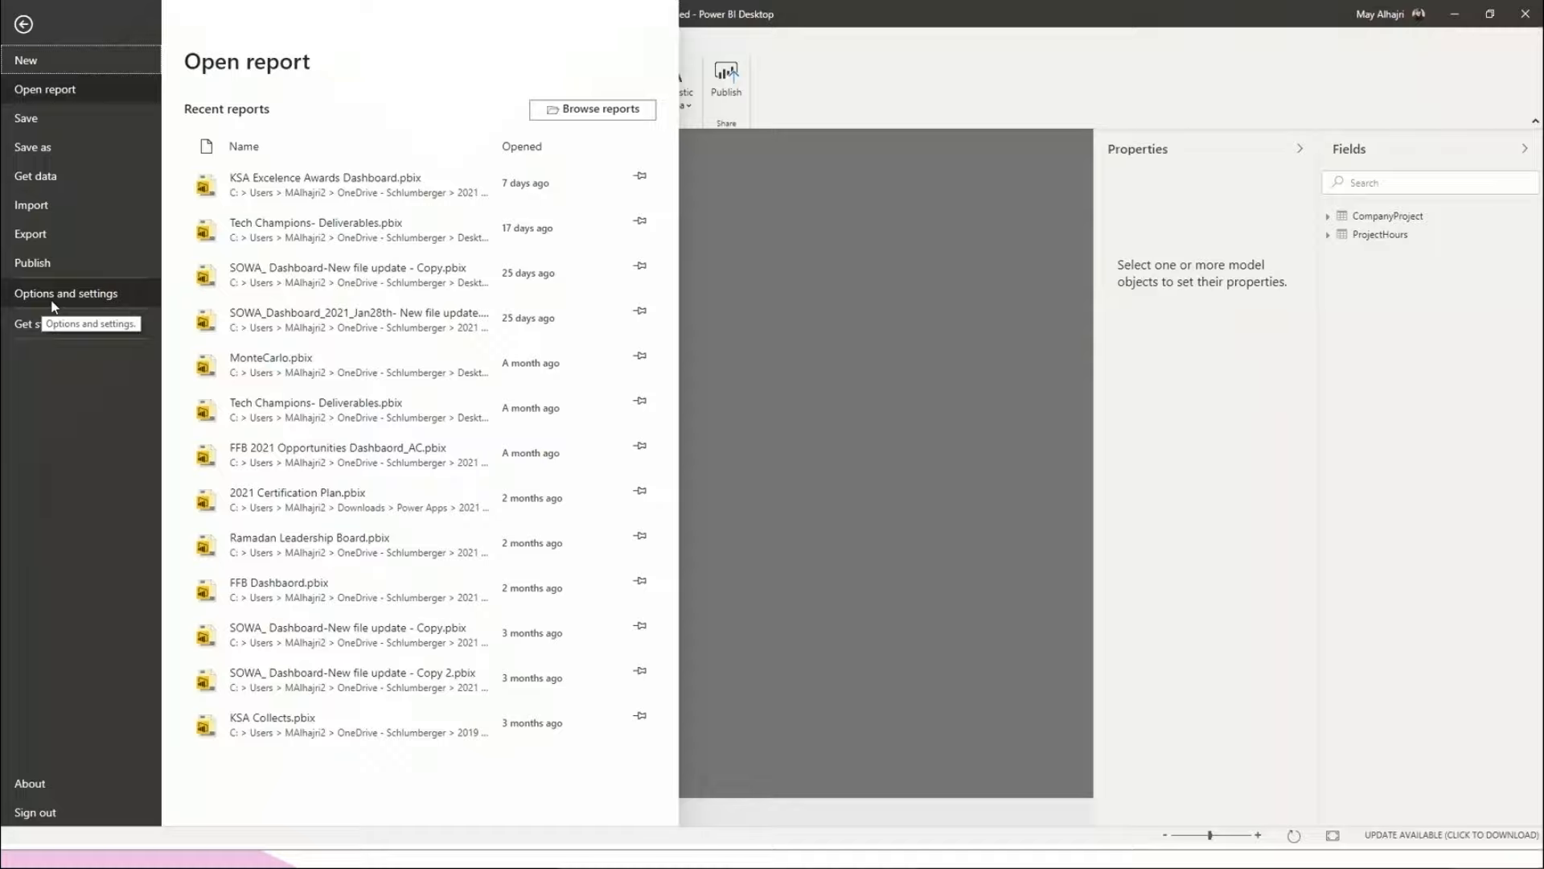
left_click(54, 304)
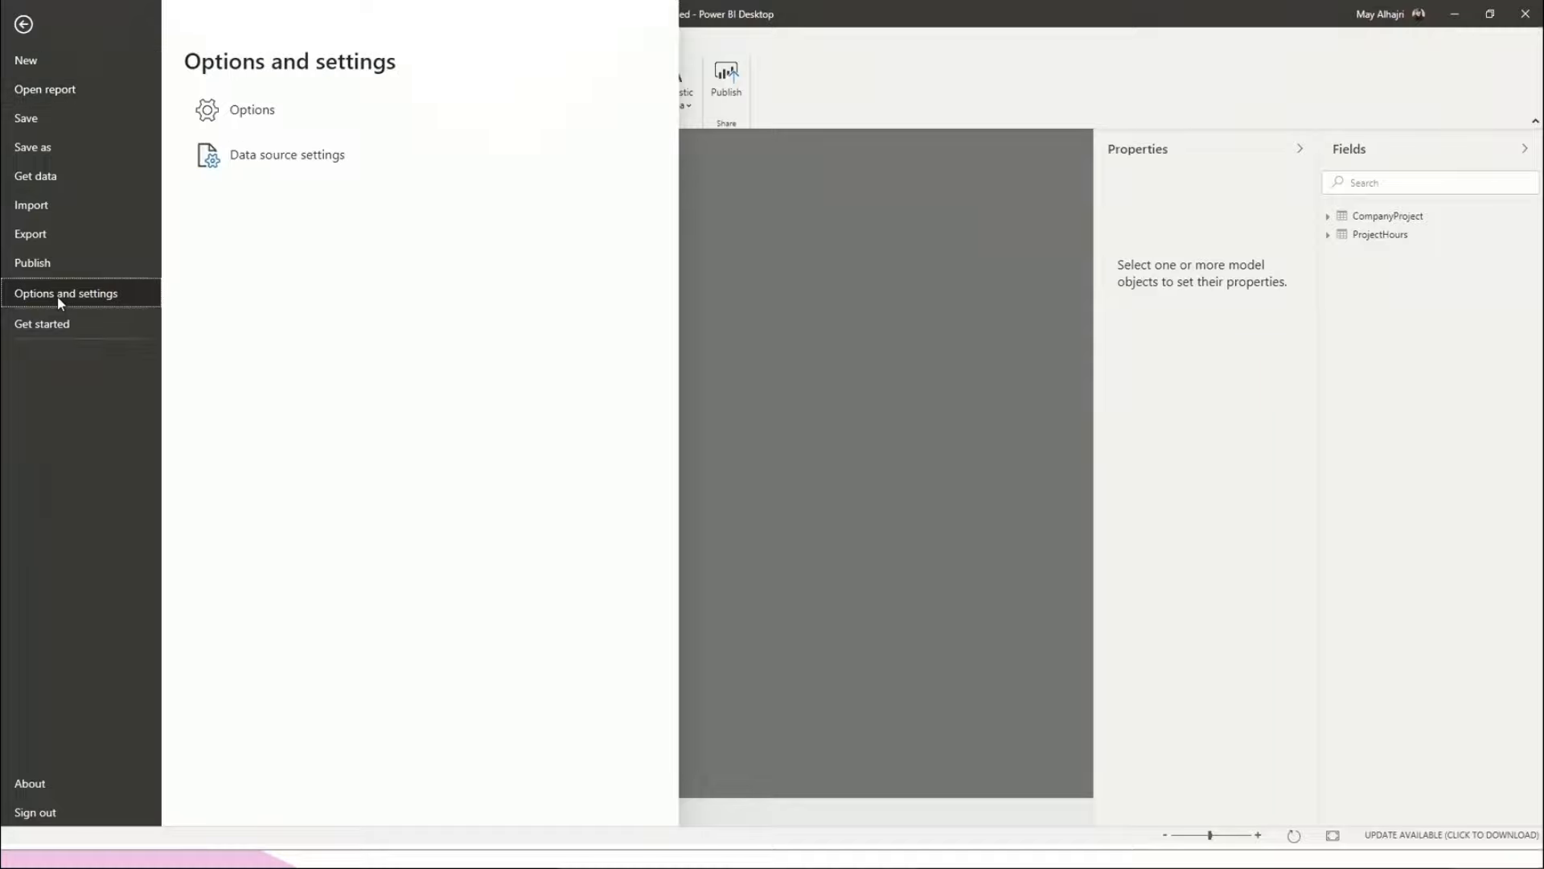
left_click(293, 117)
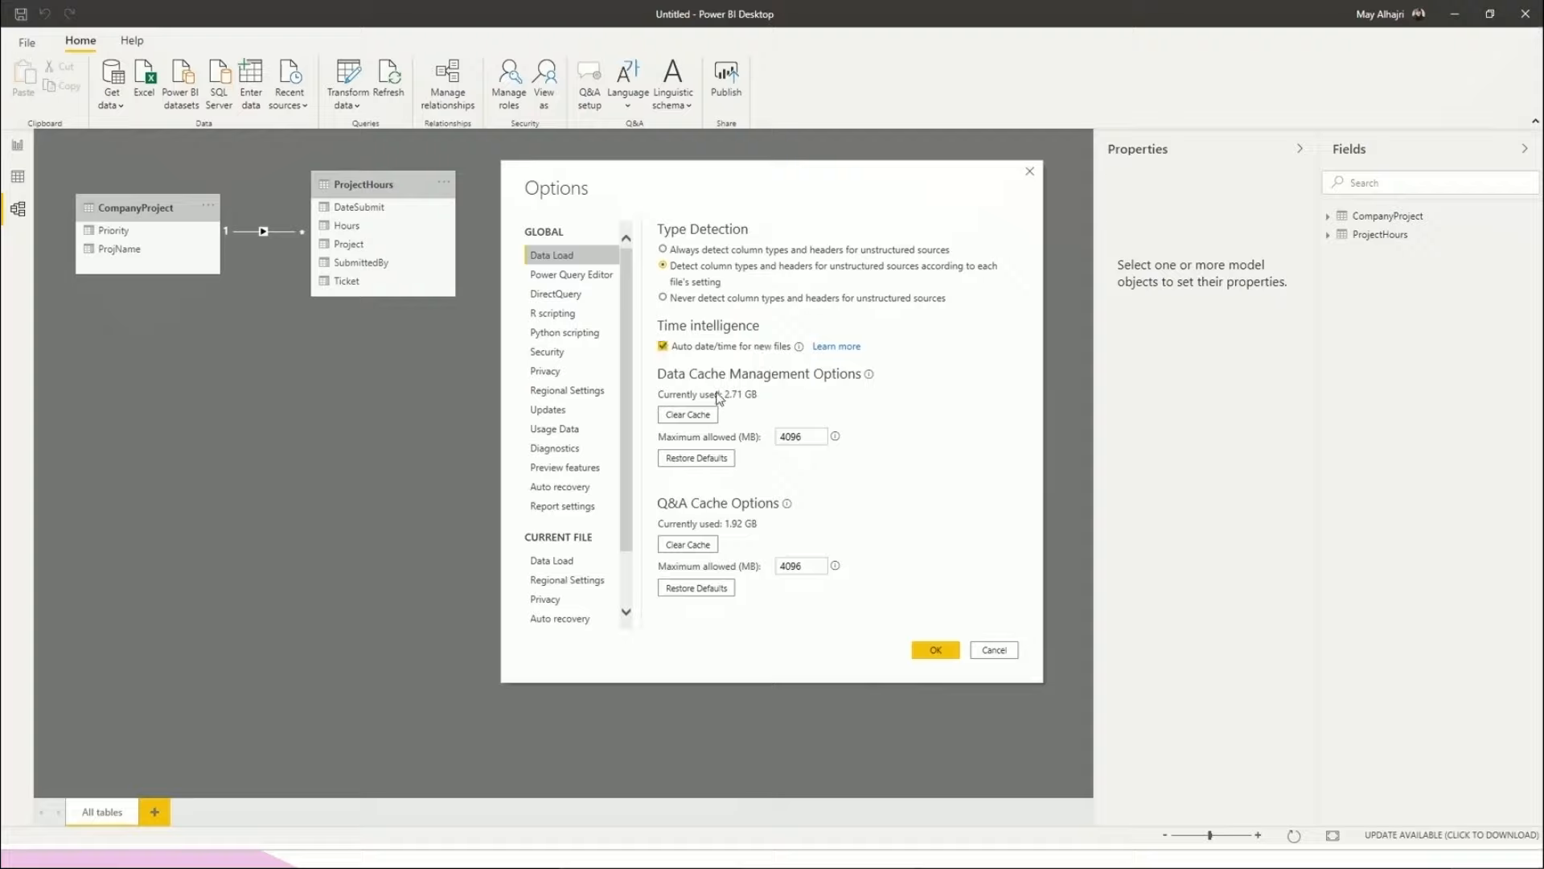
scroll(599, 506, "down", 1)
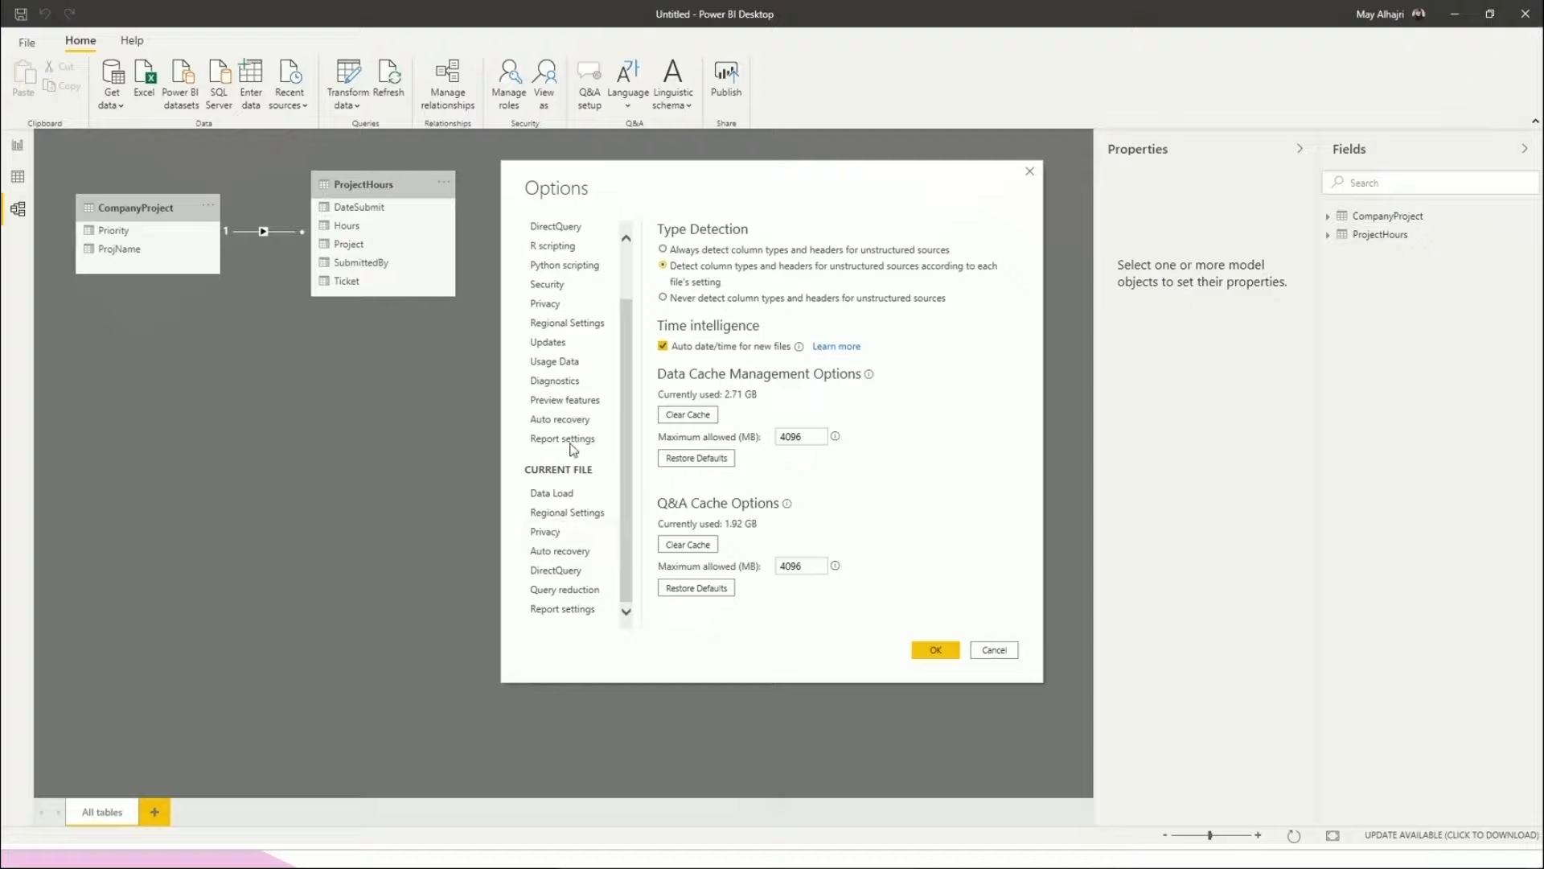
left_click_drag(628, 402, 630, 346)
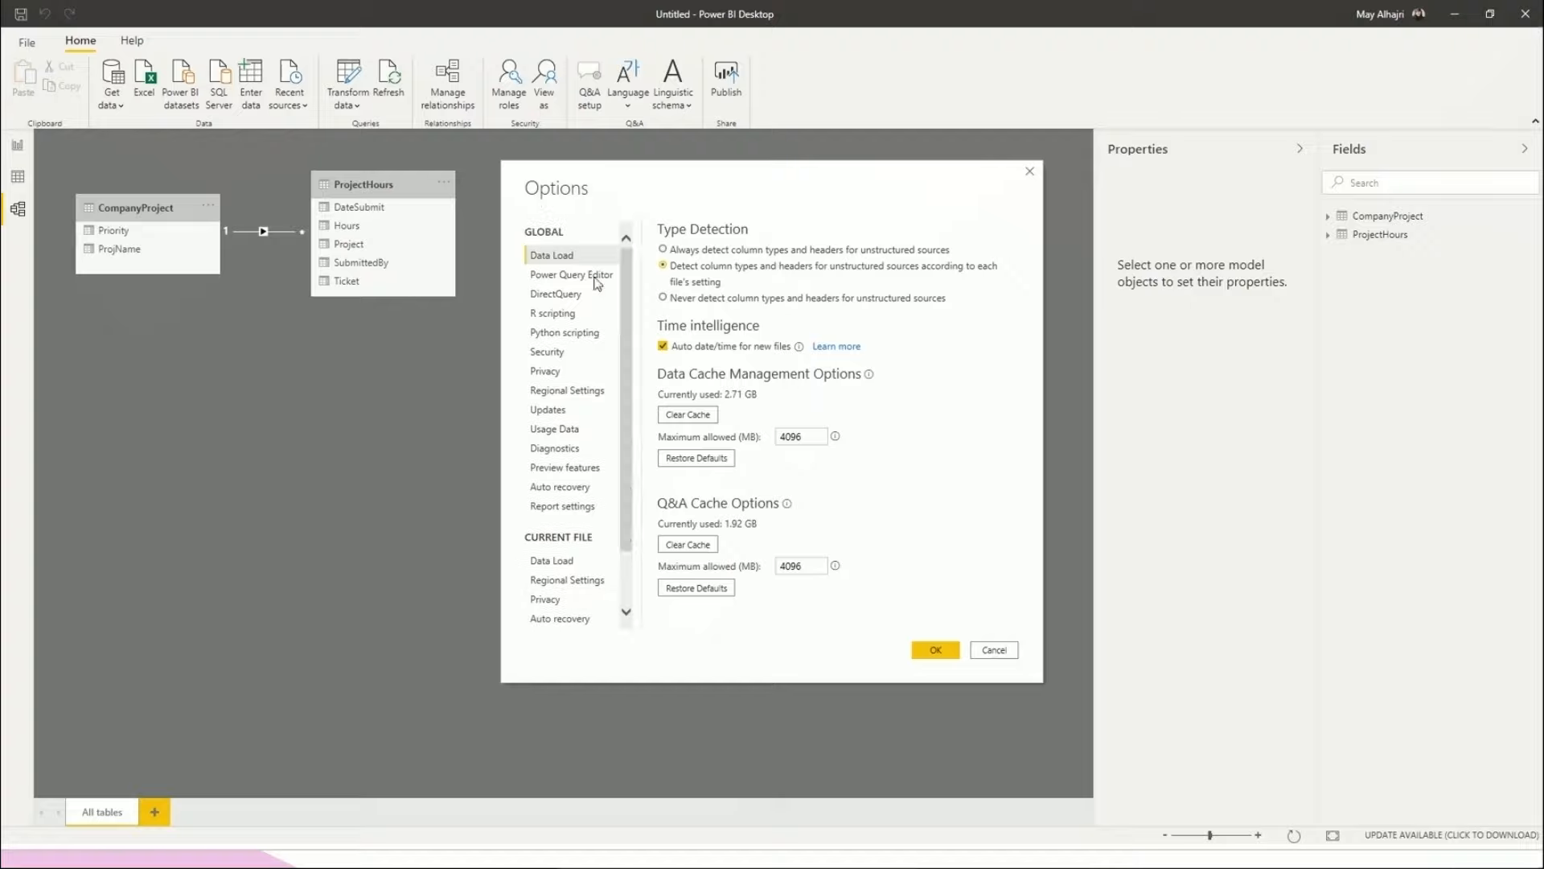
left_click(575, 562)
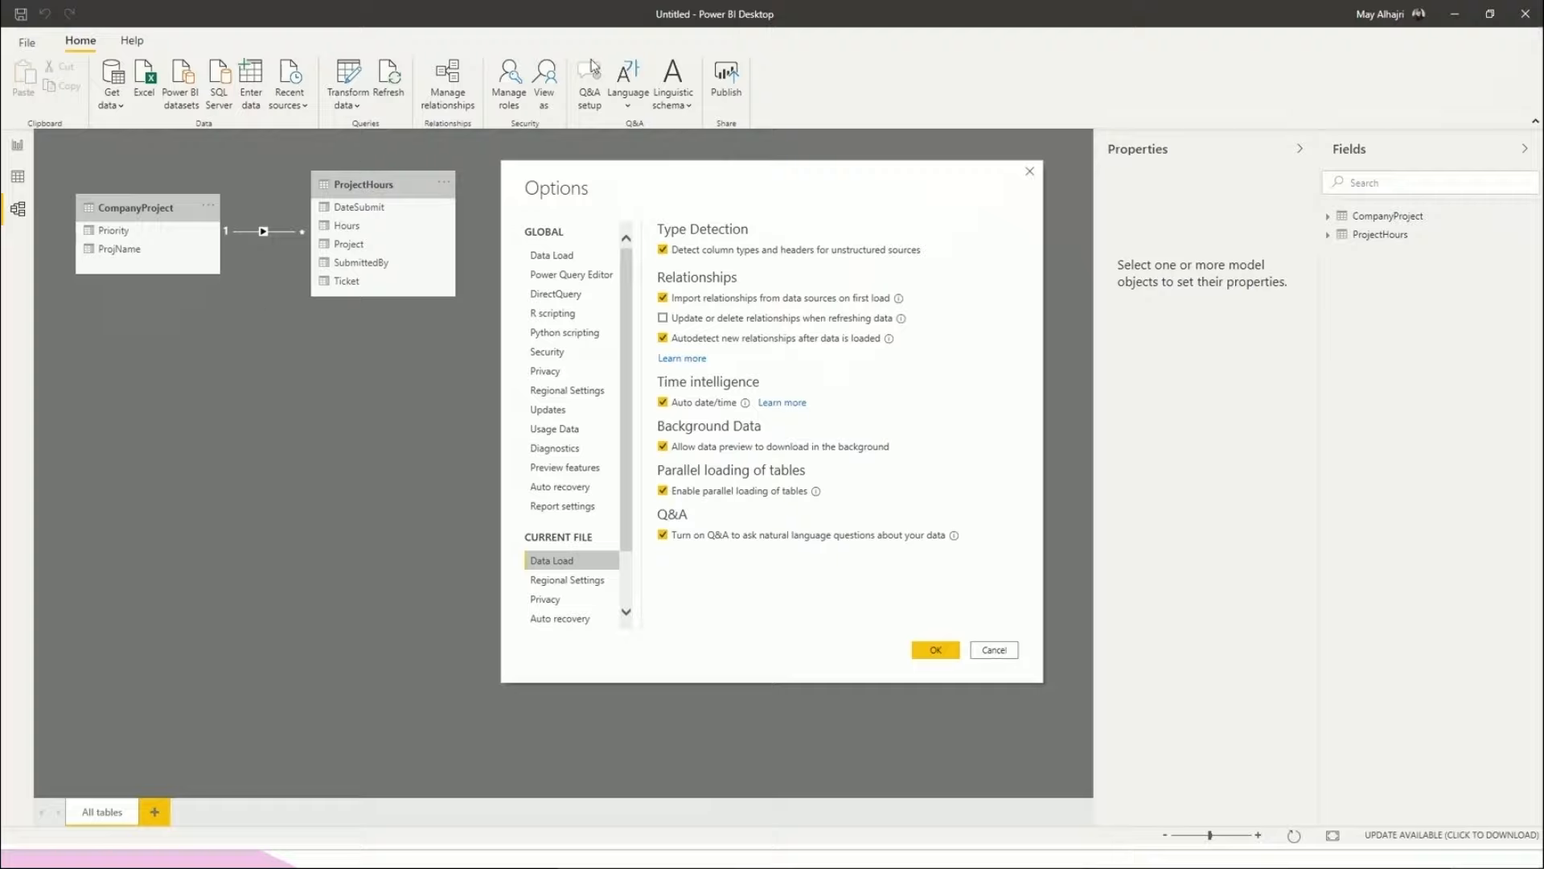
left_click(1030, 175)
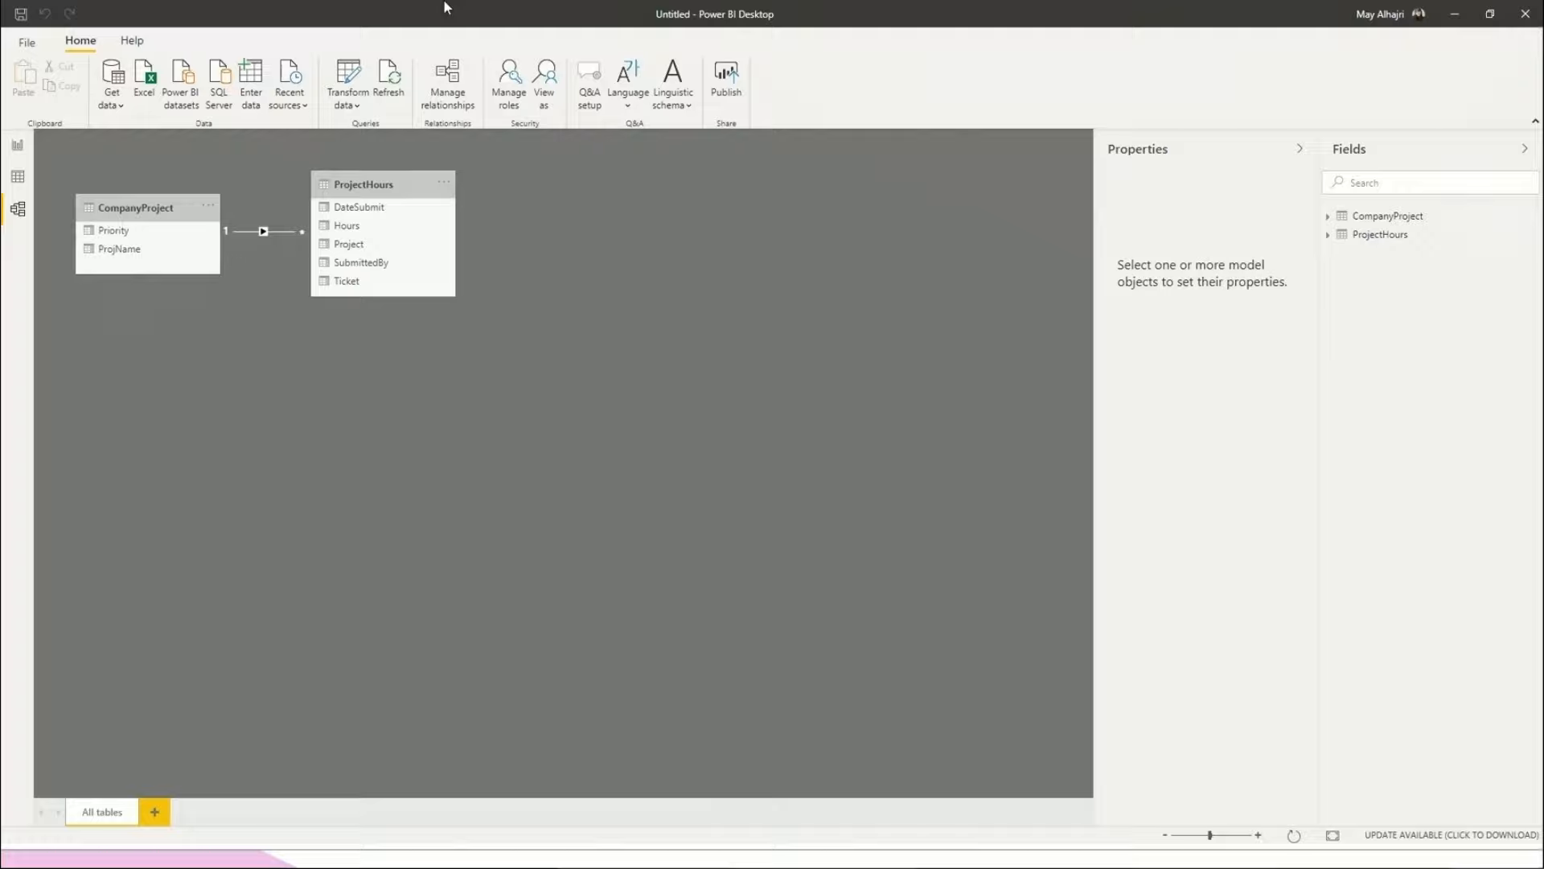
Run relationship autodetection again from relationship management and dismiss its result.
left_click(453, 88)
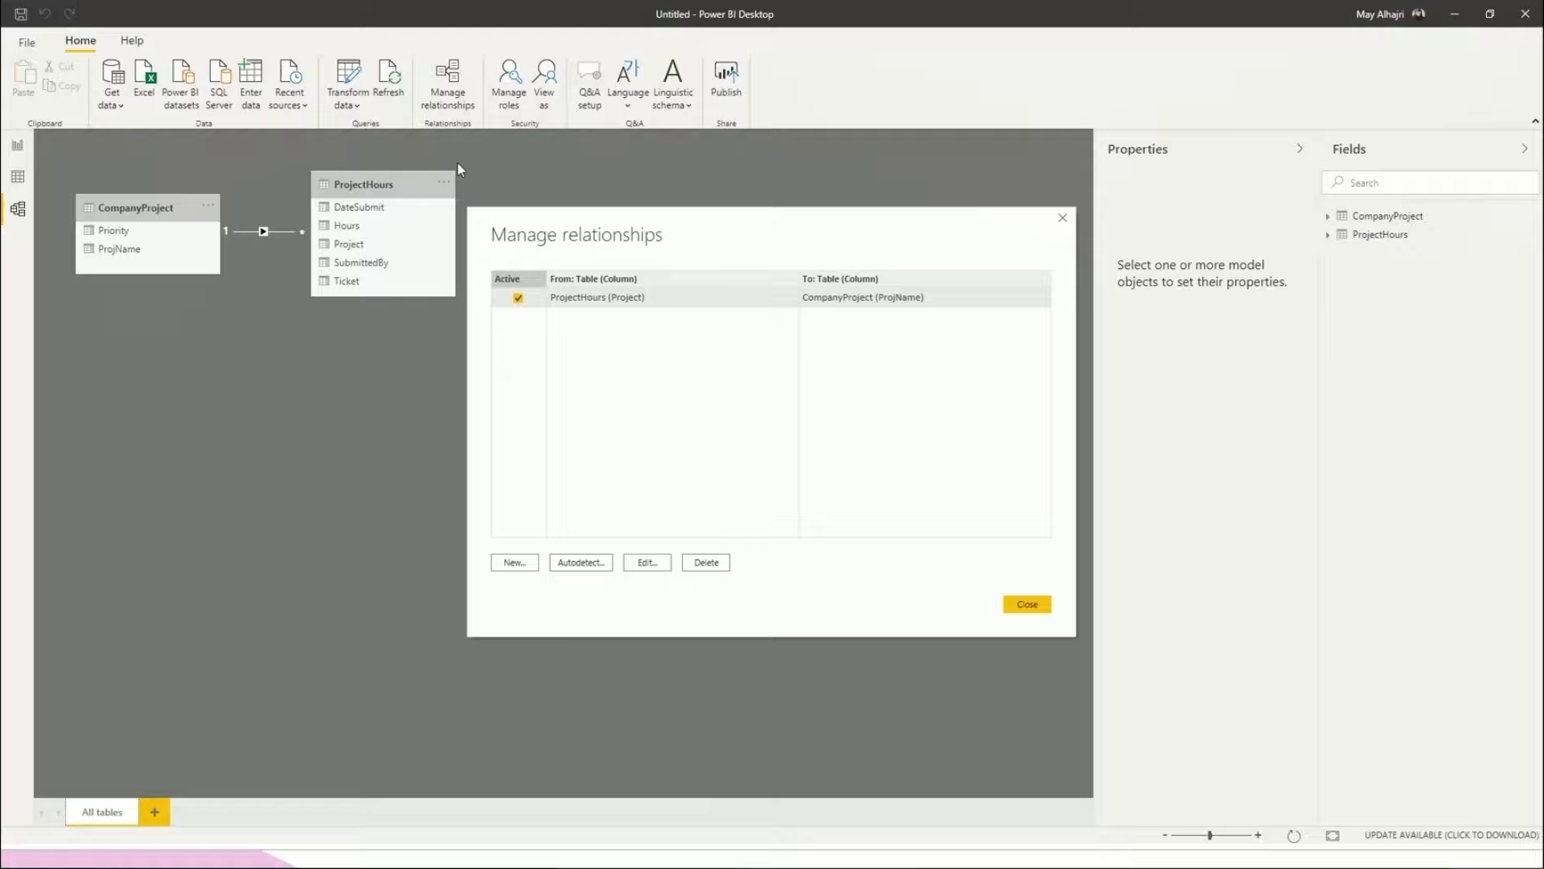
left_click(582, 566)
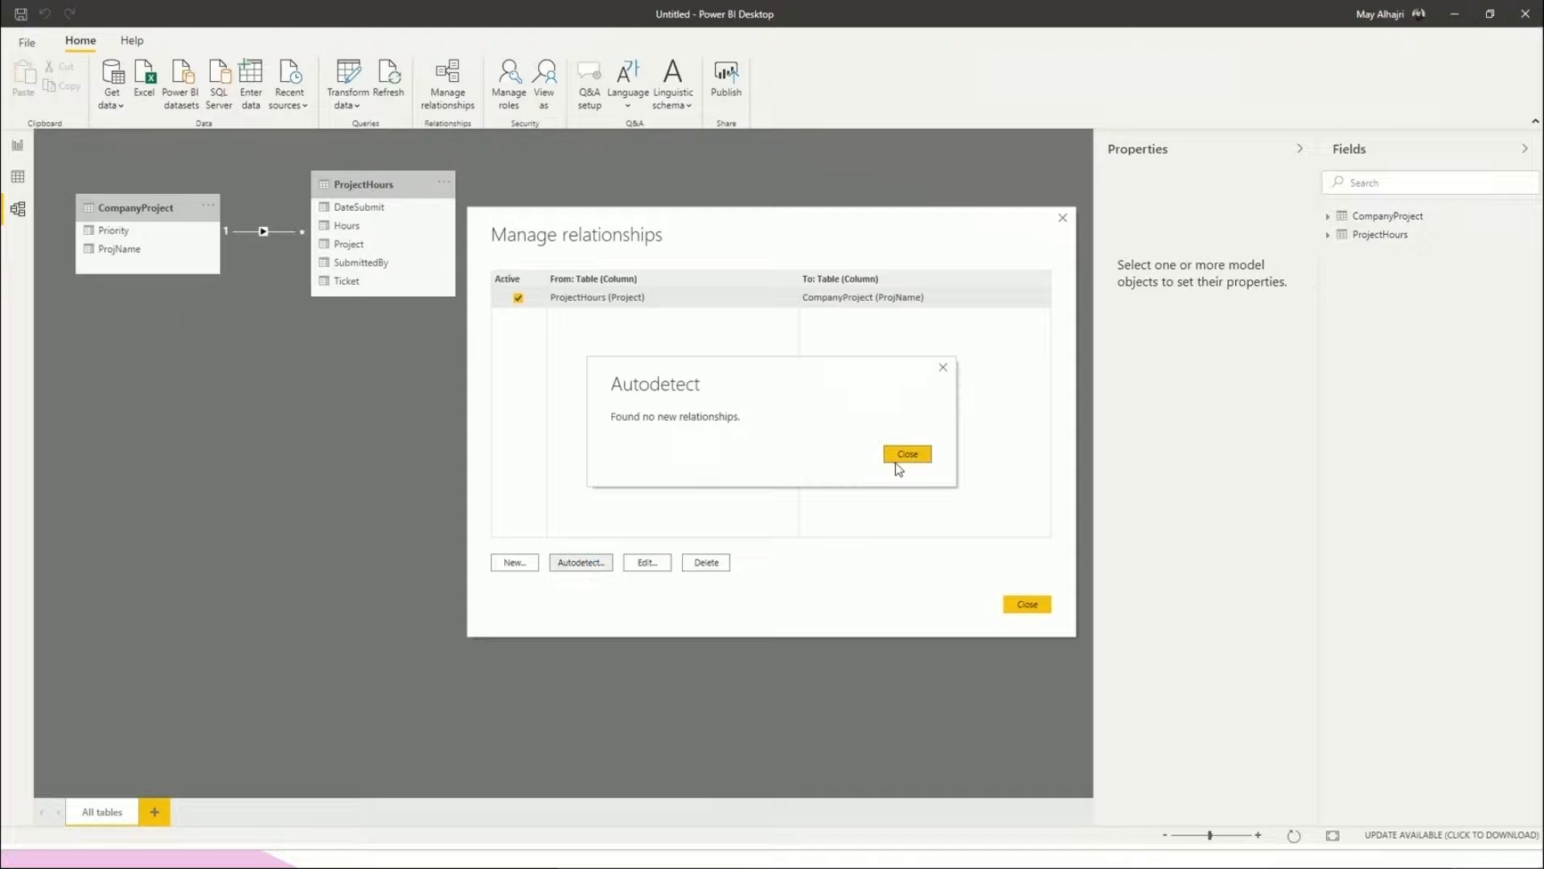
left_click(904, 457)
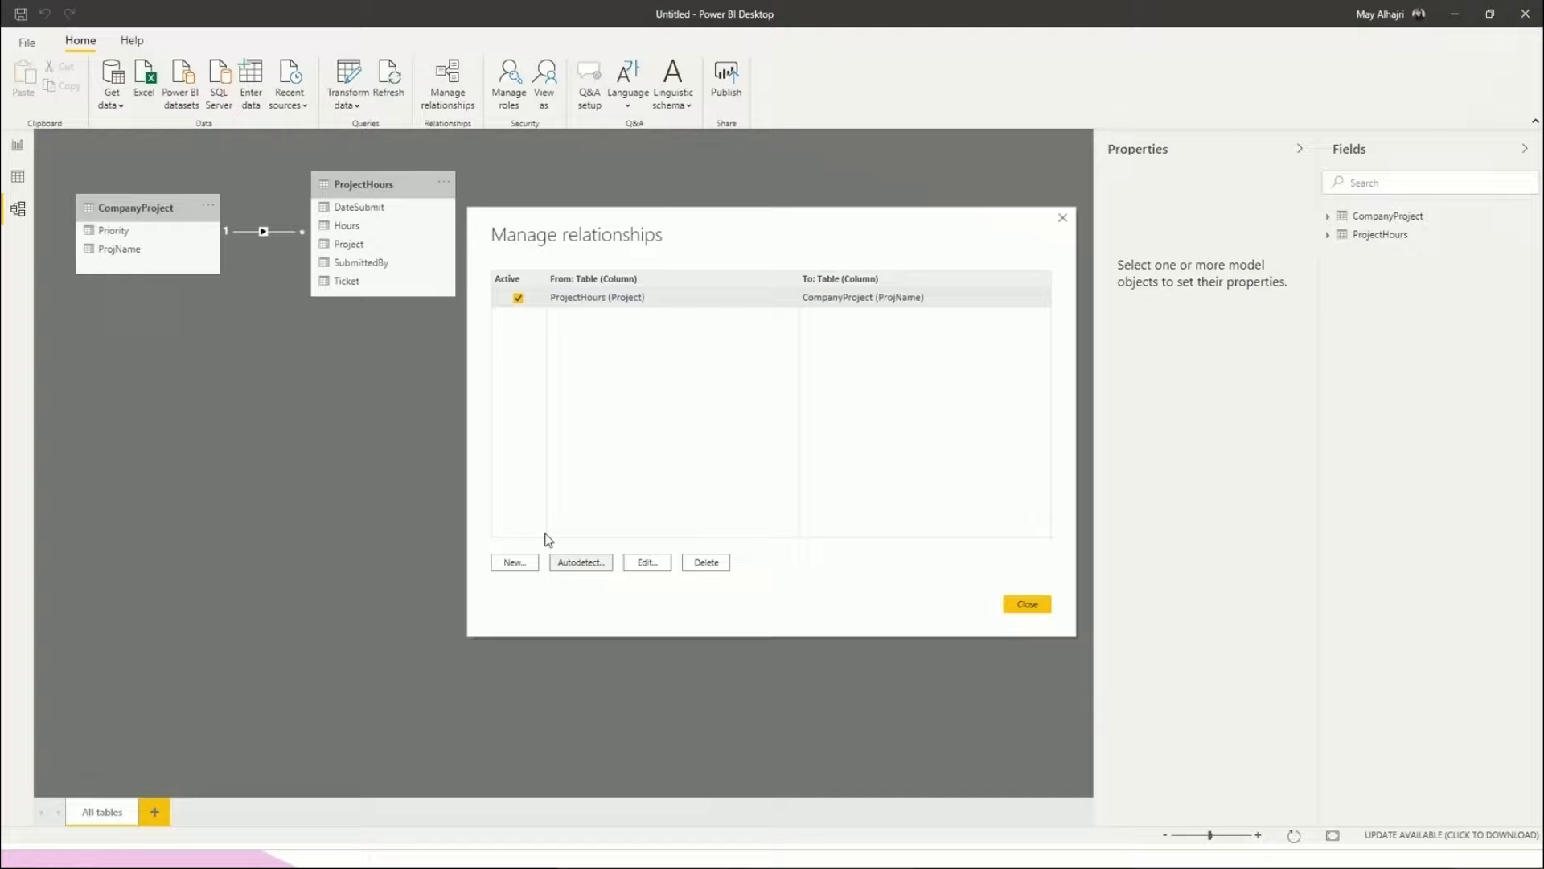
Examine the table, cardinality and cross filter direction choices of the ProjectHours to CompanyProject relationship, and close relationship management without changes.
left_click(648, 563)
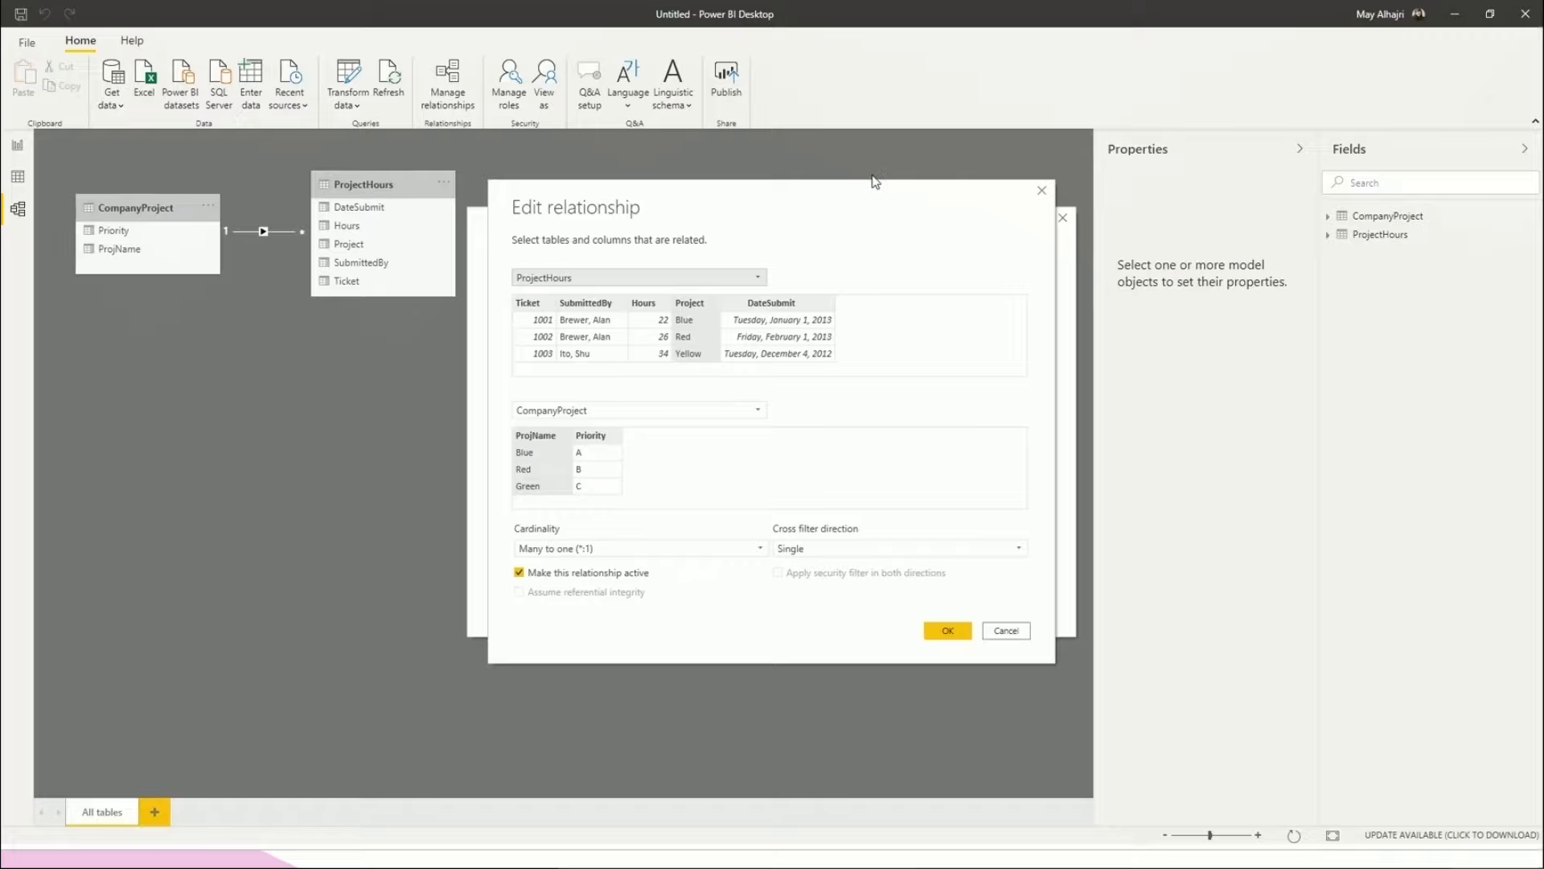
left_click(389, 375)
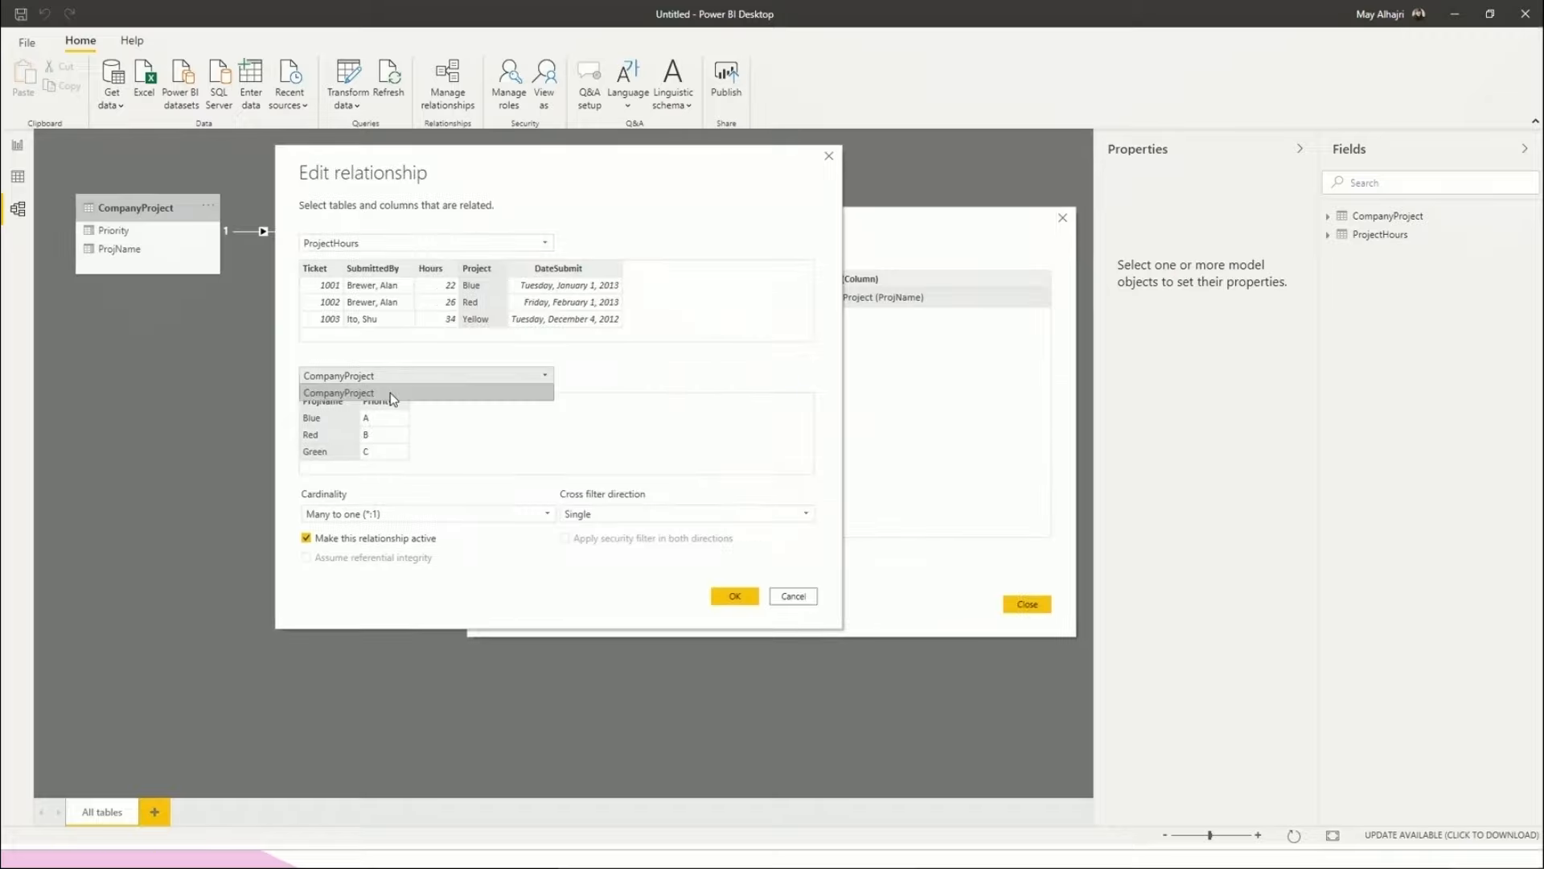
left_click(438, 386)
left_click(399, 514)
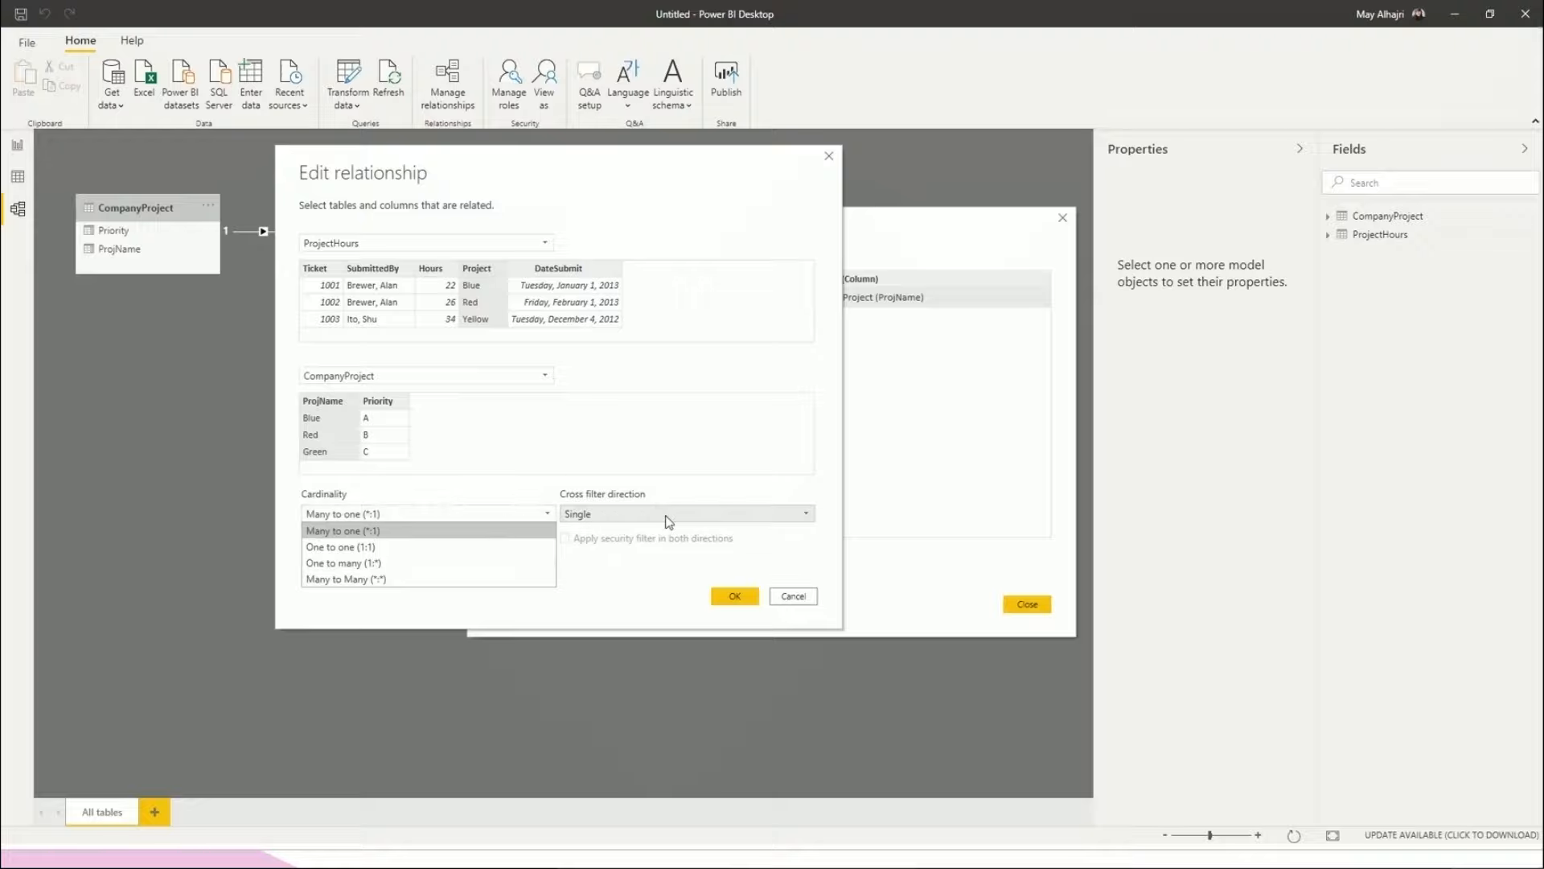
left_click(605, 577)
left_click(607, 515)
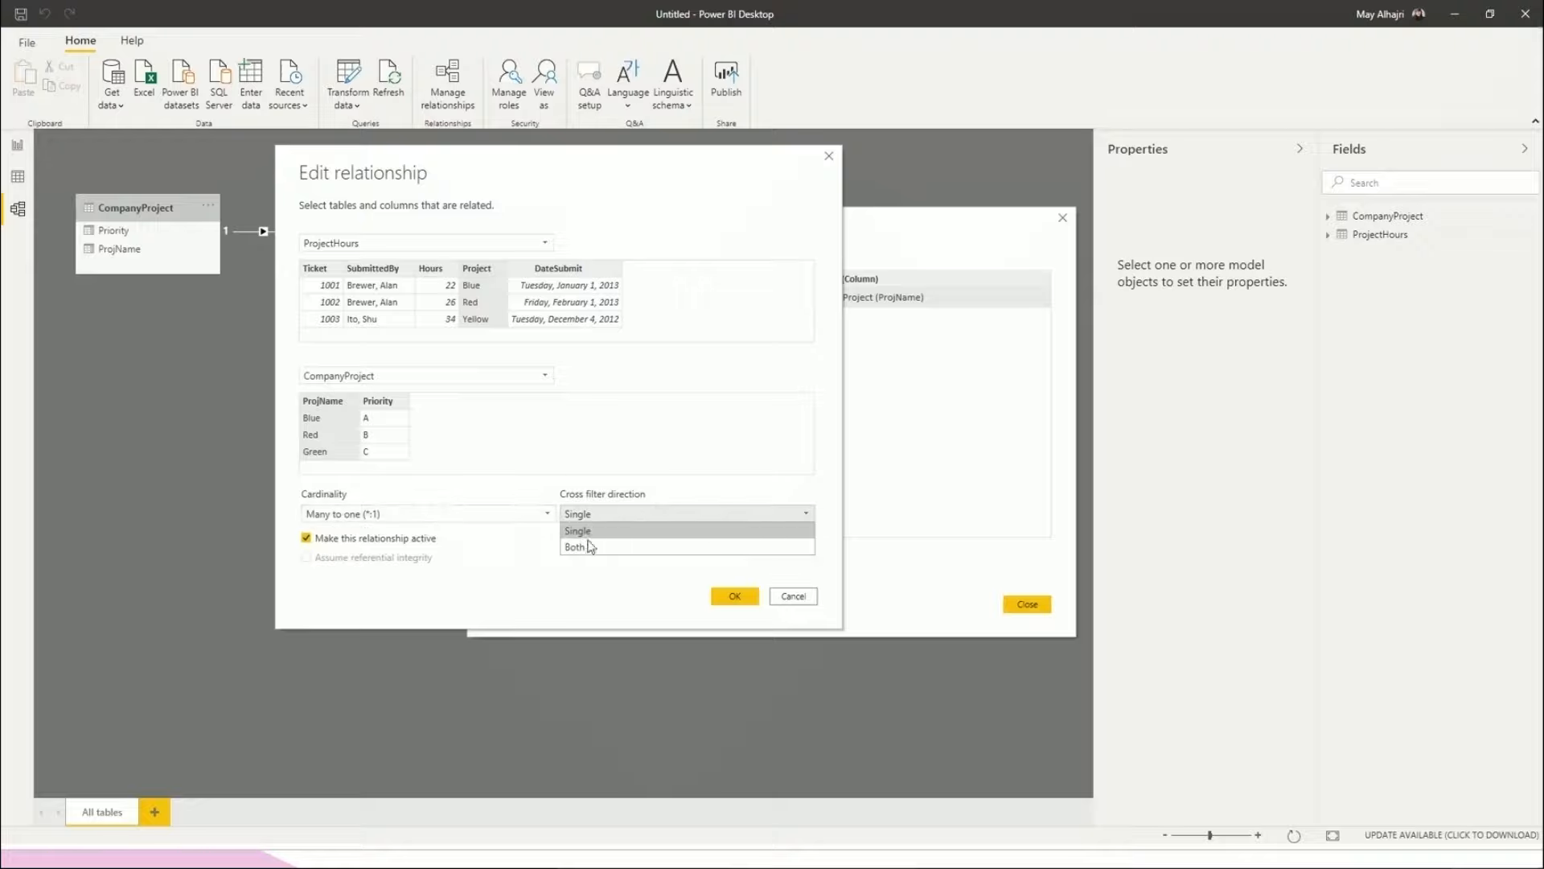
left_click(551, 591)
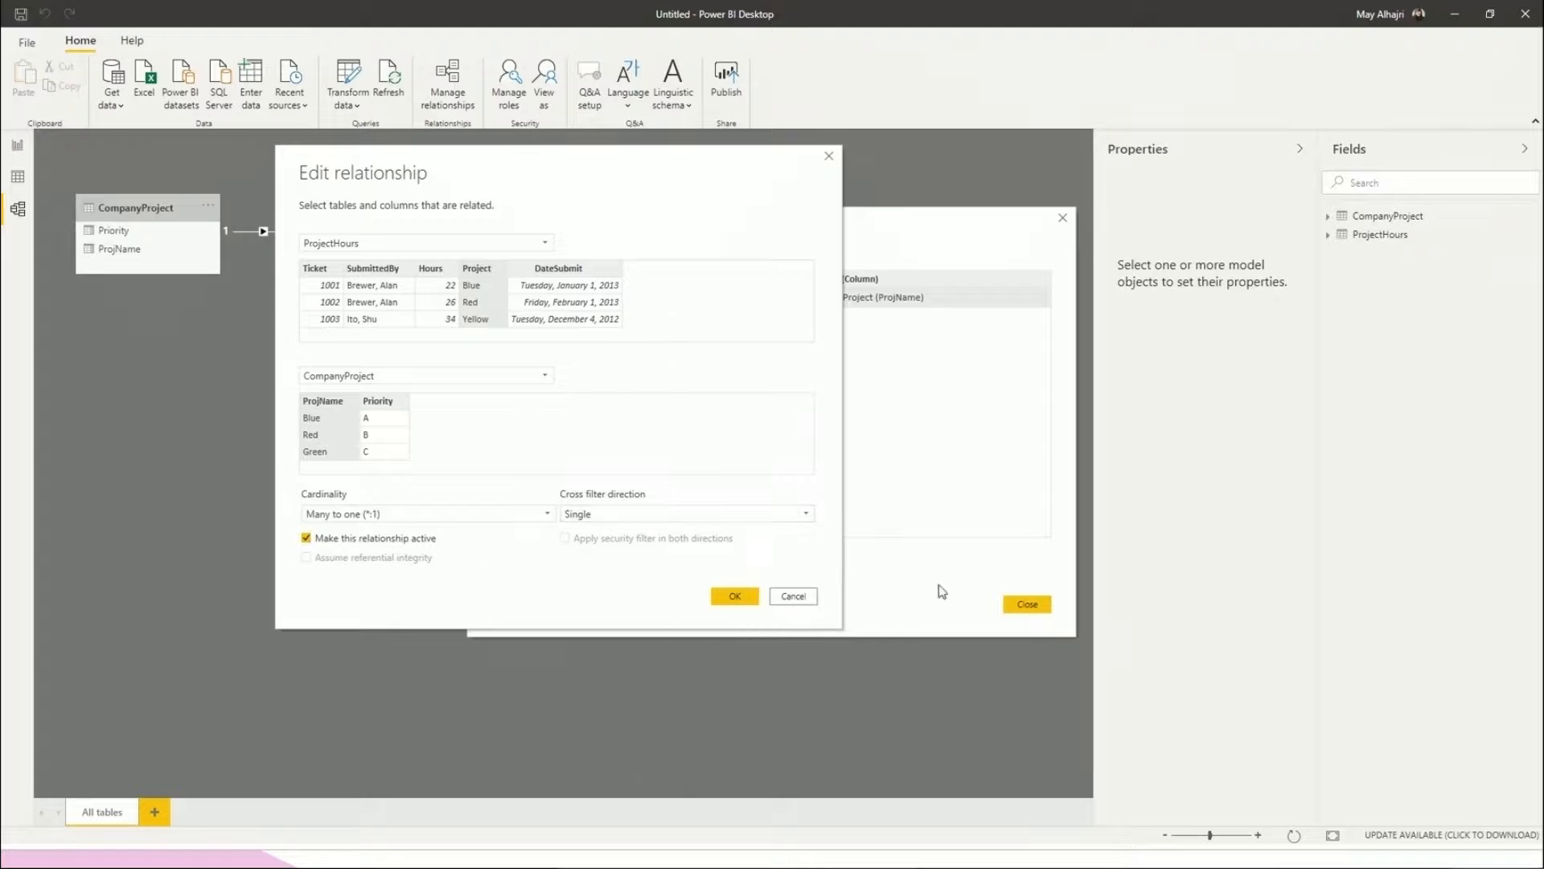
left_click(793, 600)
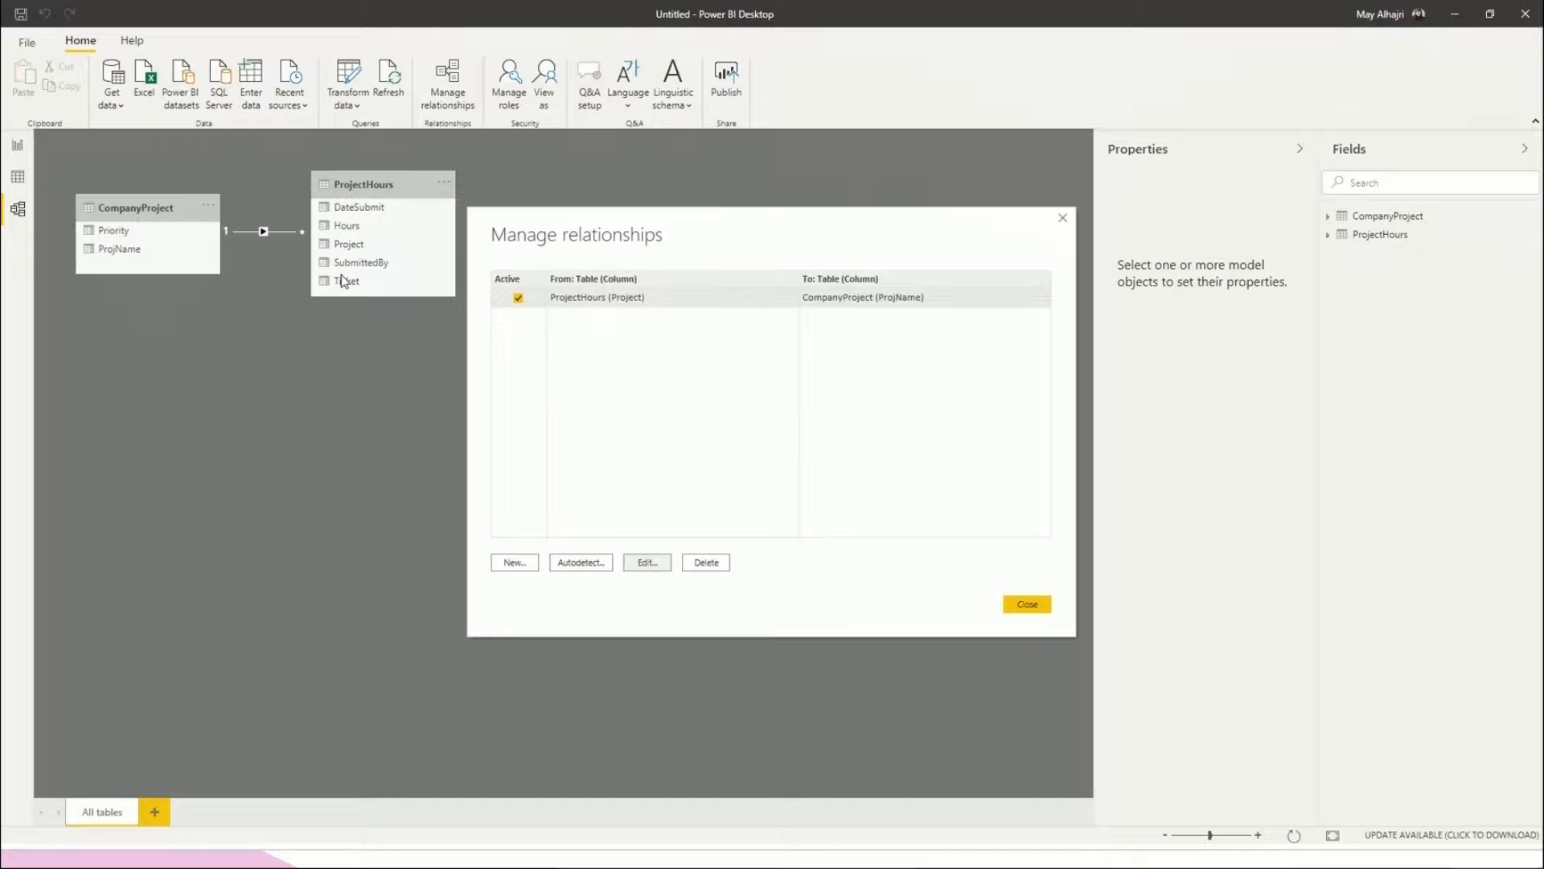
left_click(1063, 219)
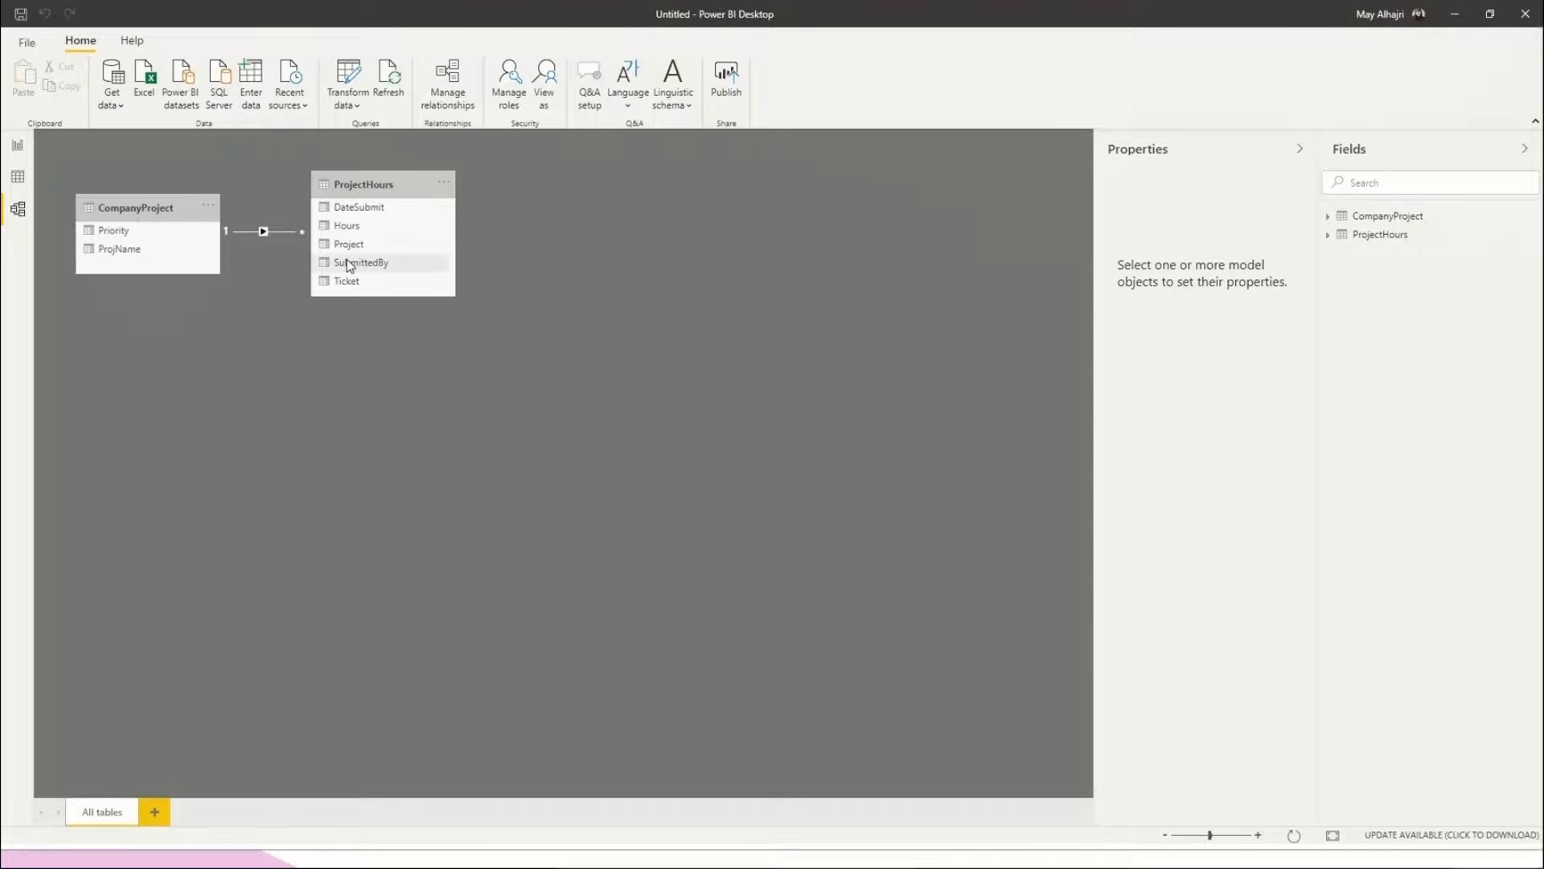
Create a many-to-many relationship between CompanyProject's Priority column and ProjectHours' SubmittedBy column, with cross filtering in both directions.
left_click_drag(109, 252, 444, 314)
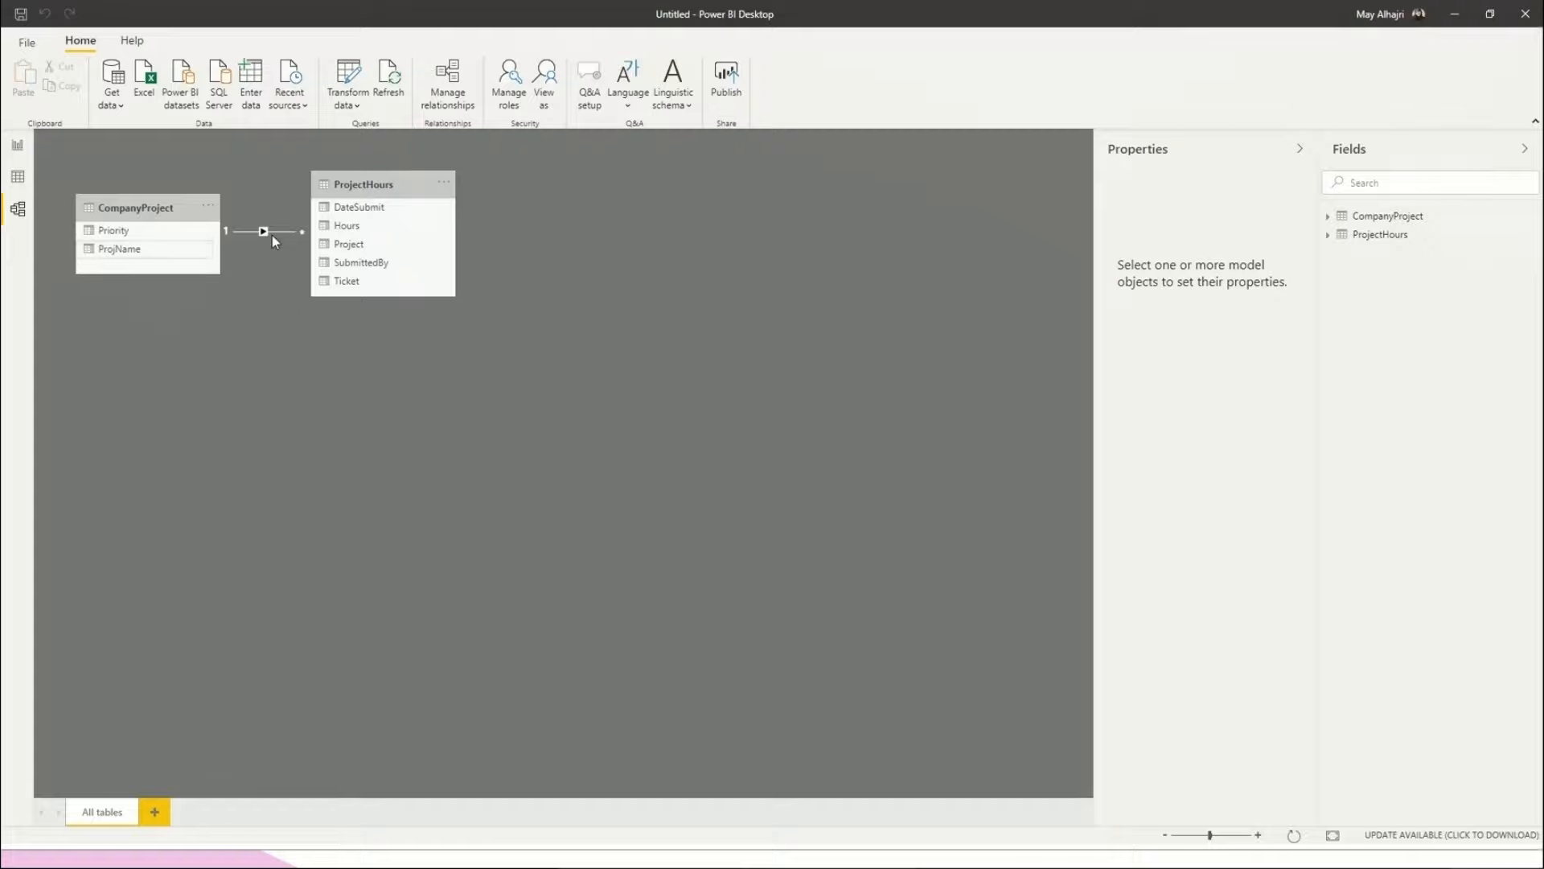
left_click(445, 84)
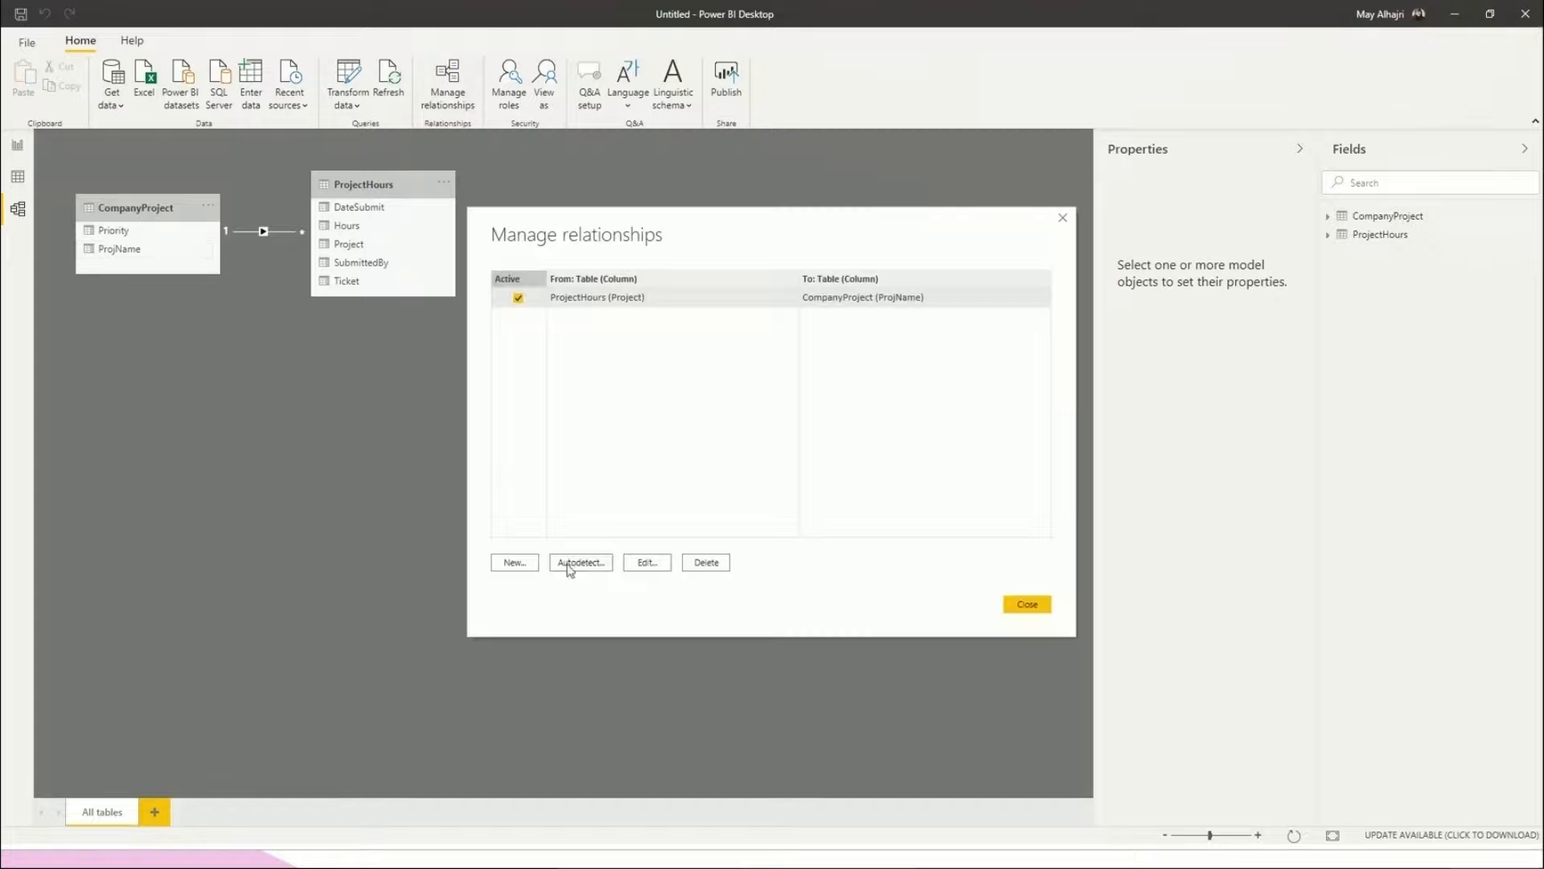
left_click(517, 564)
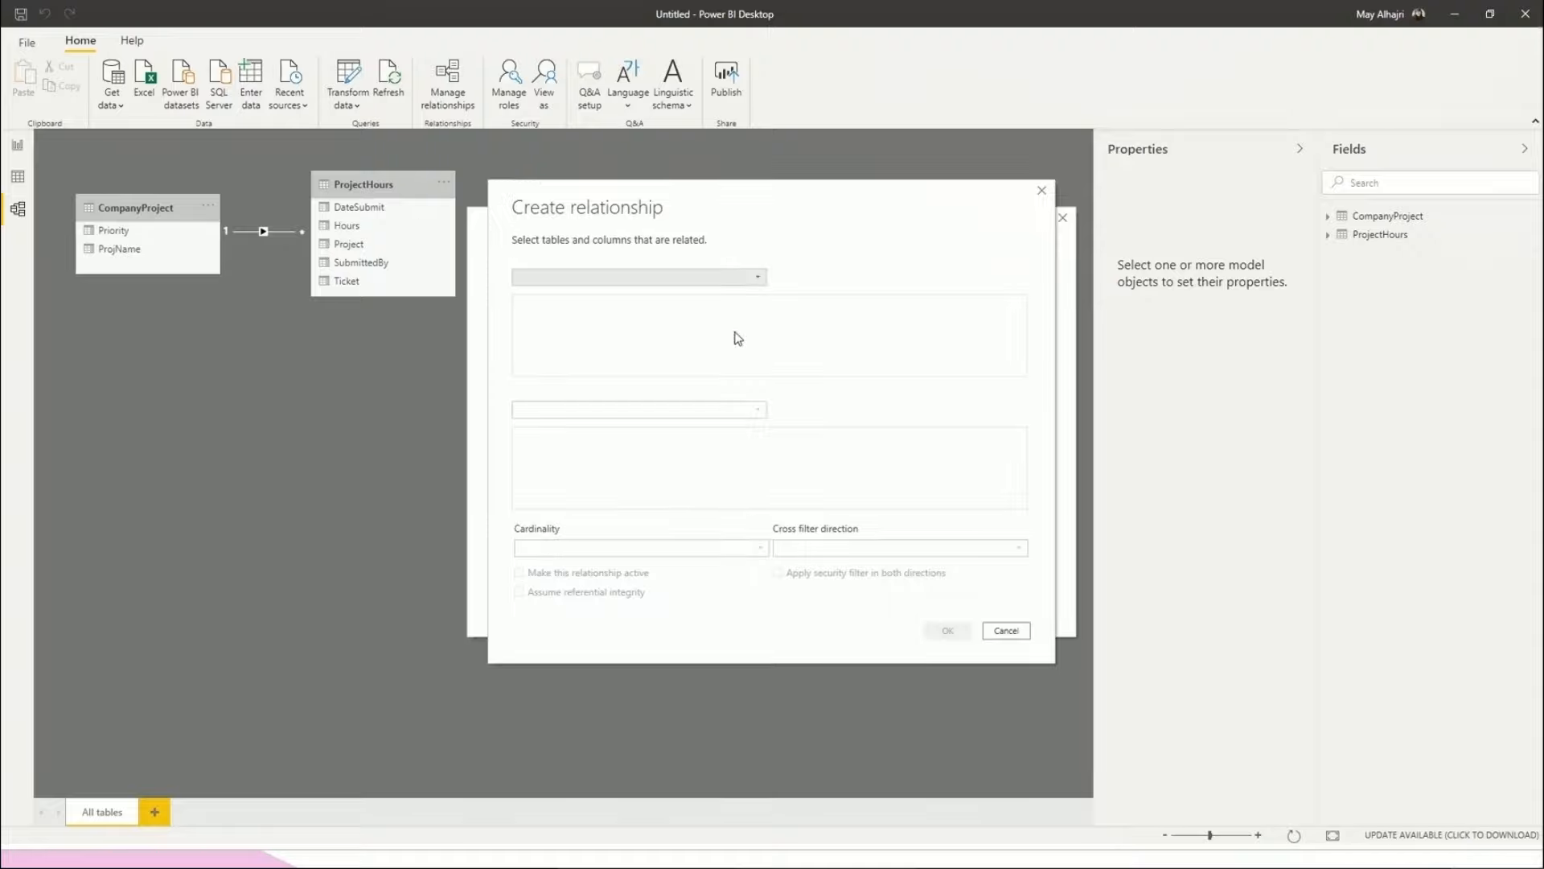
left_click(723, 277)
left_click(697, 296)
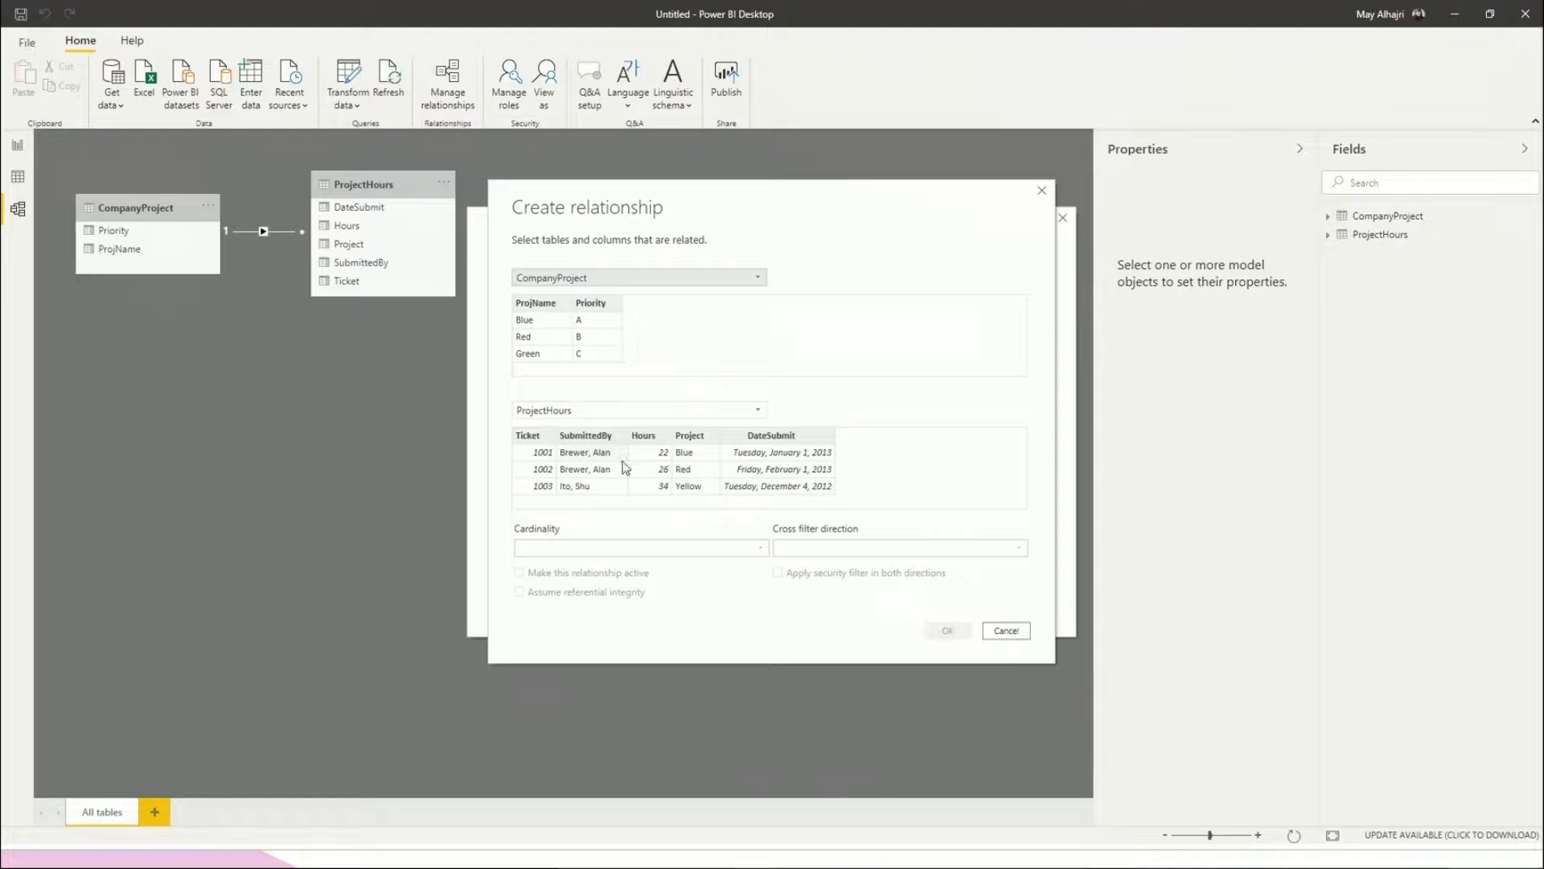
left_click(542, 436)
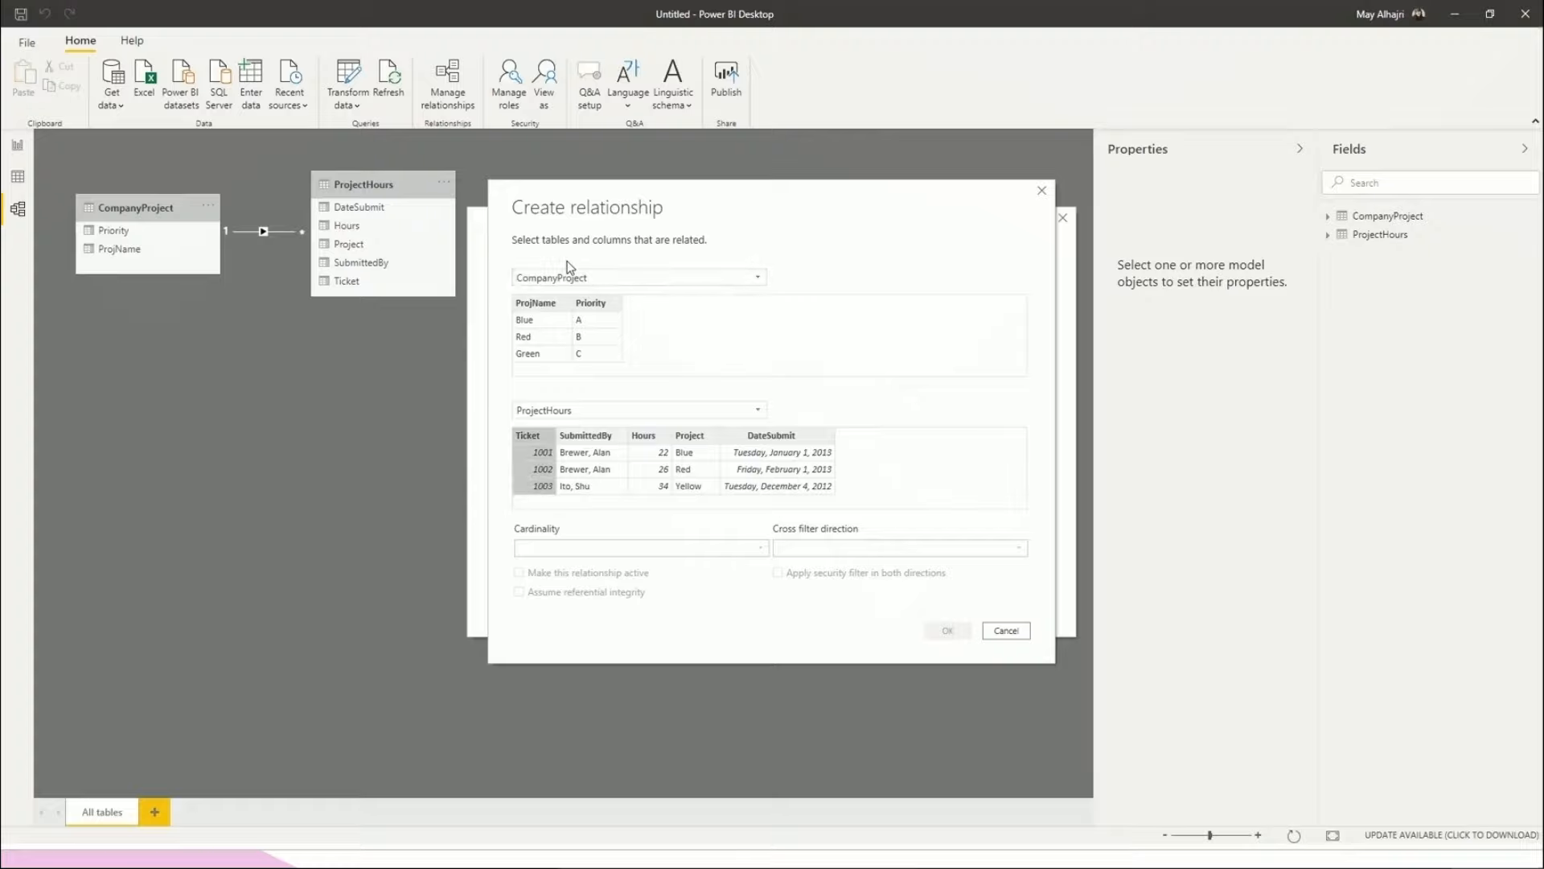
left_click(598, 321)
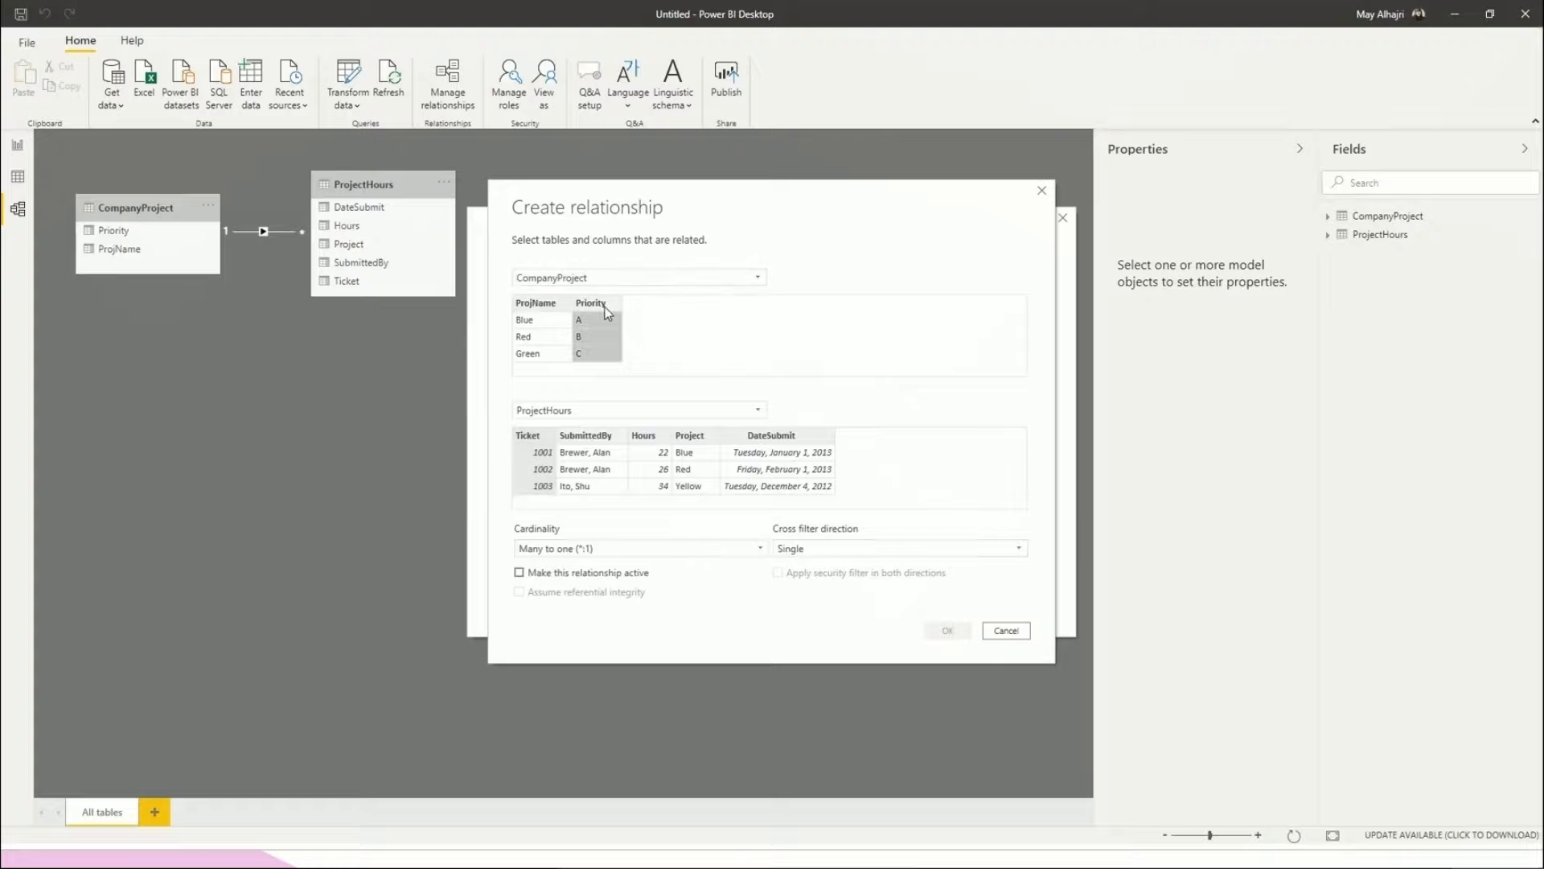
left_click(598, 443)
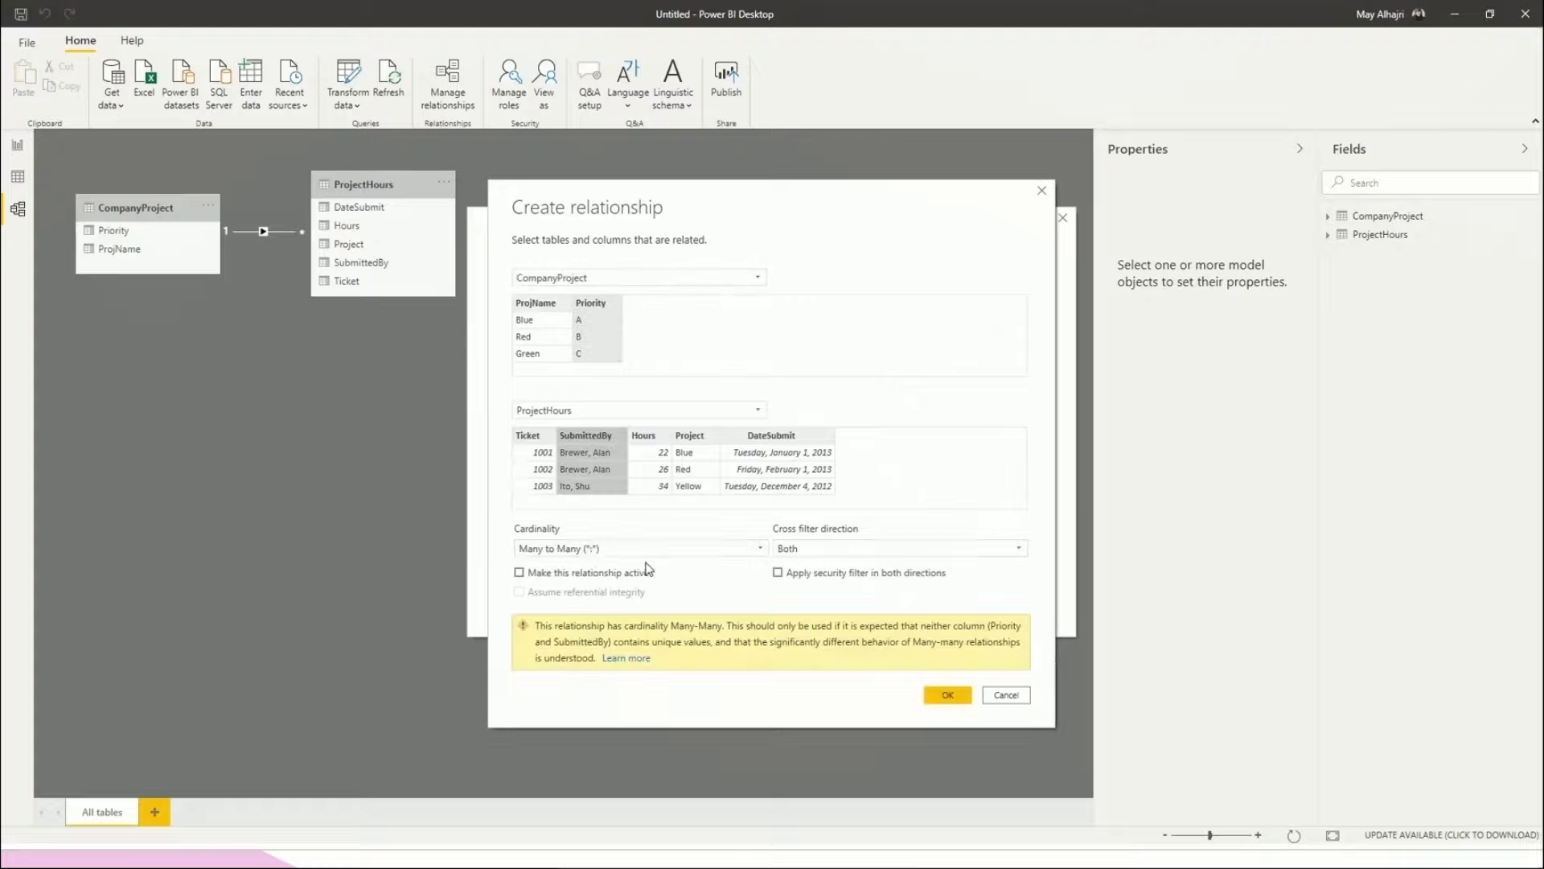
left_click(956, 694)
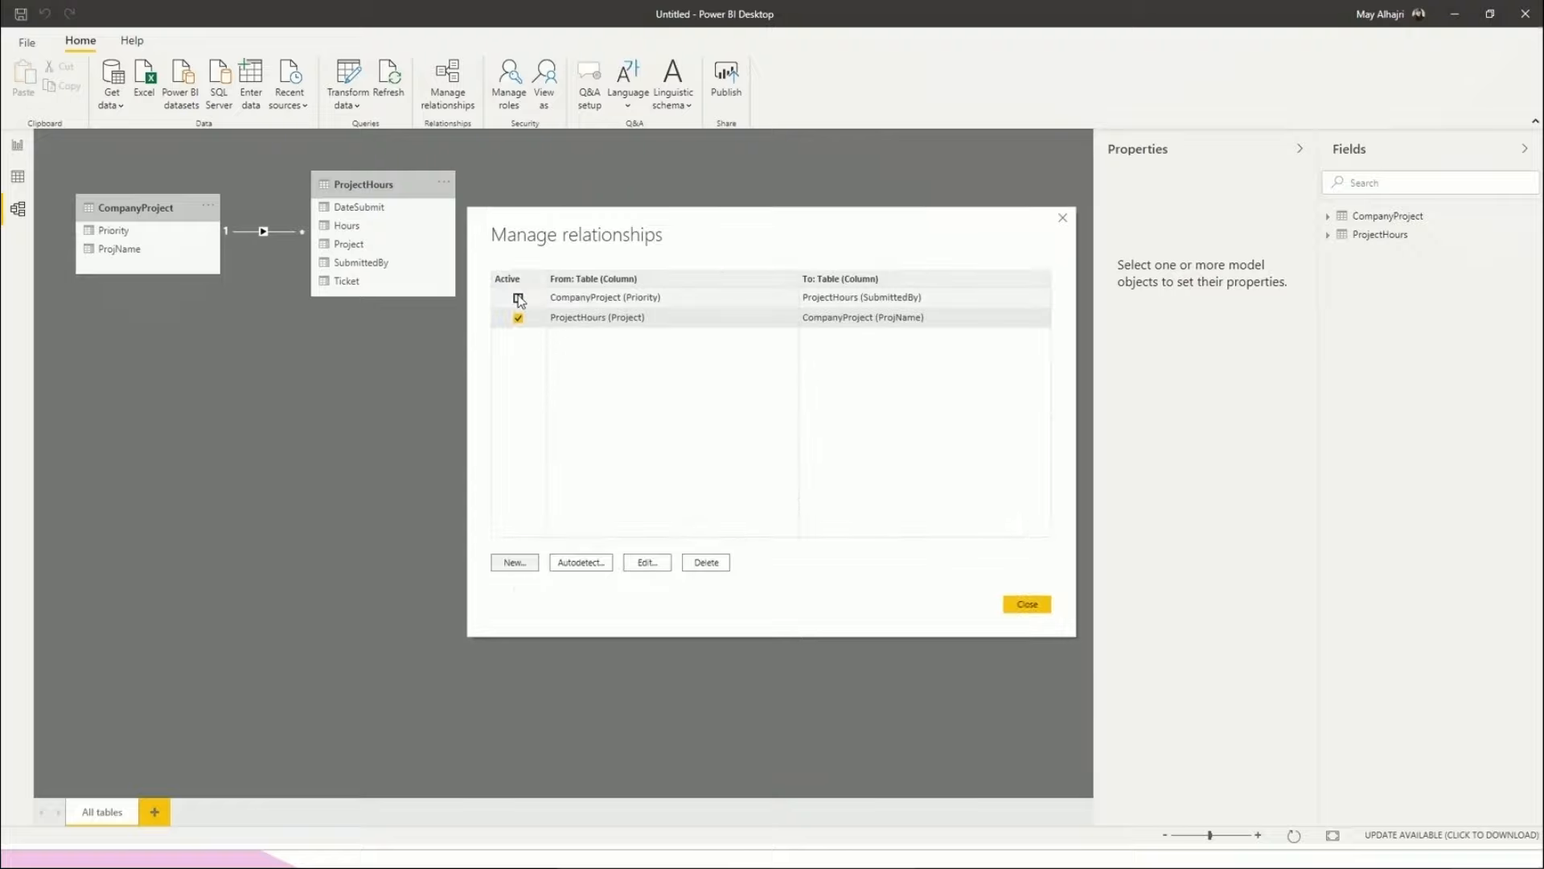
Try to activate the Priority to SubmittedBy relationship, and close relationship management.
left_click(519, 299)
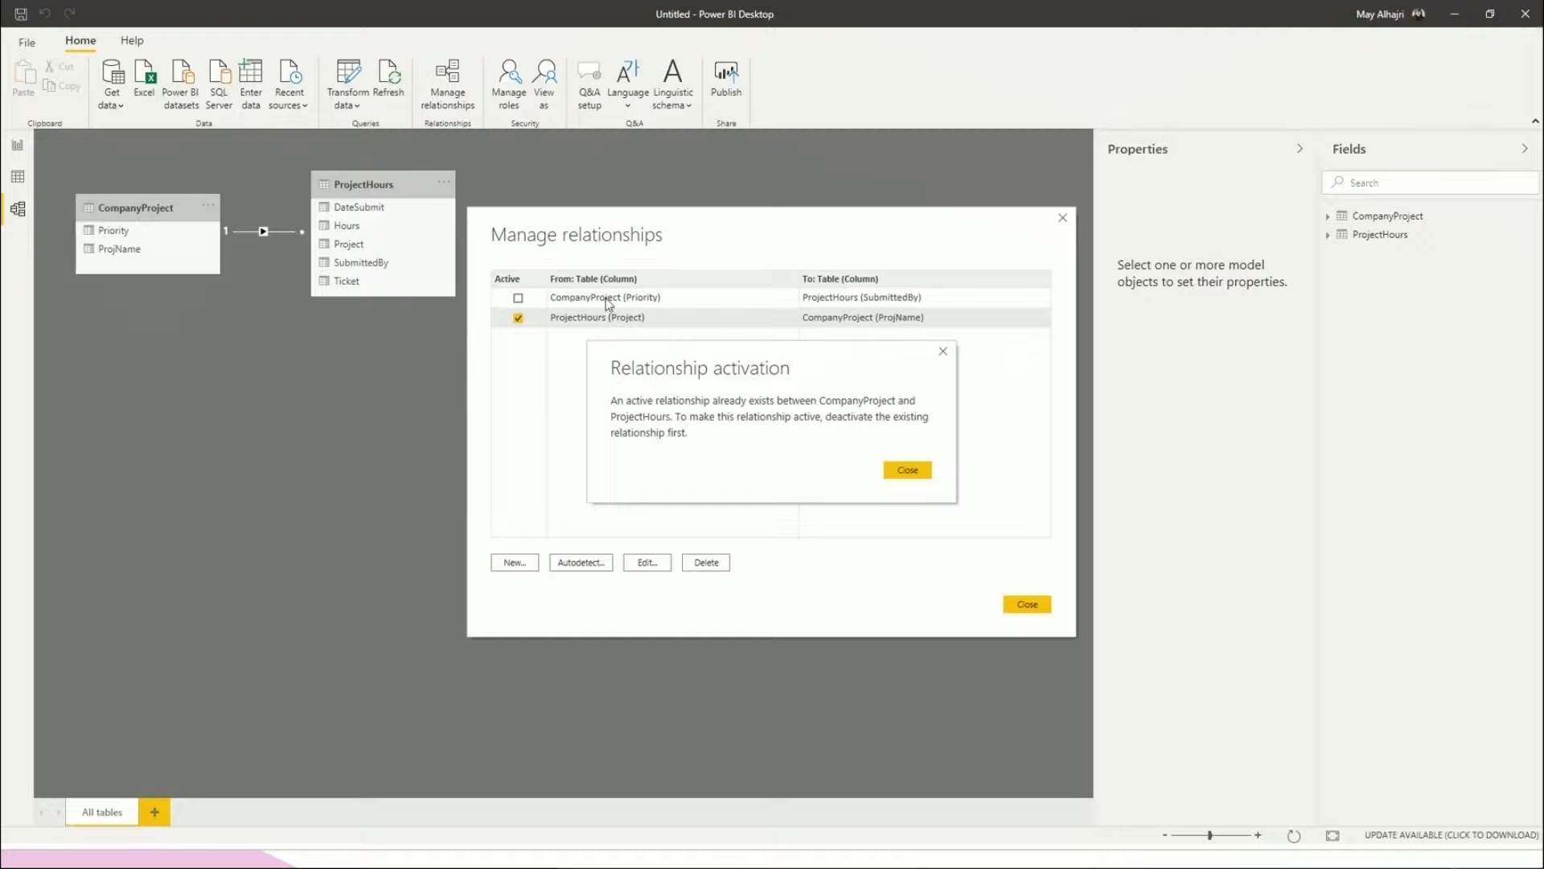
left_click(944, 353)
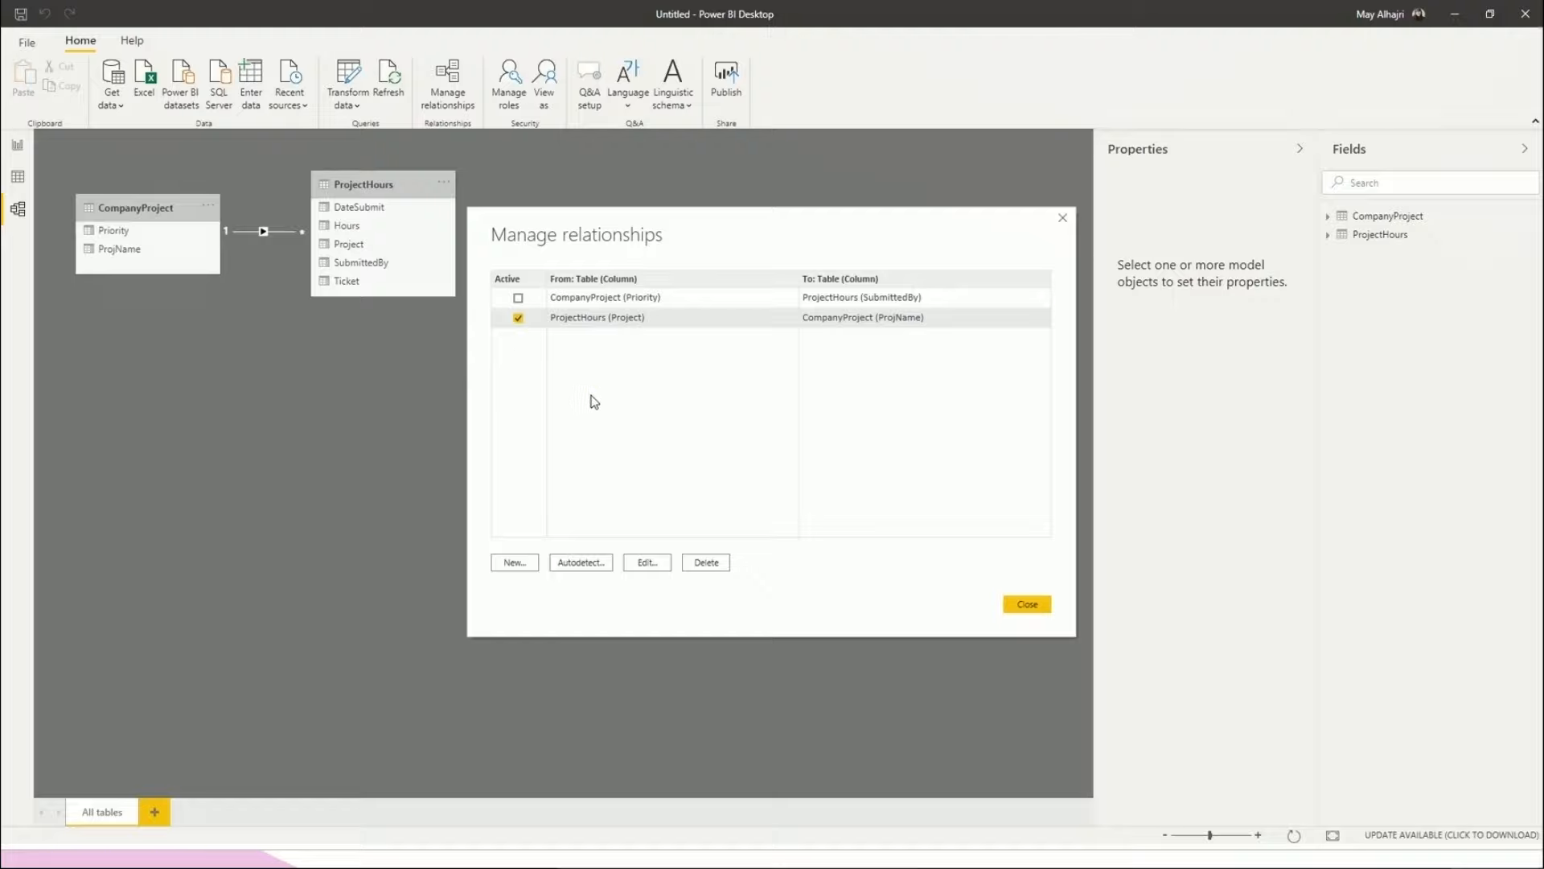
left_click(1032, 606)
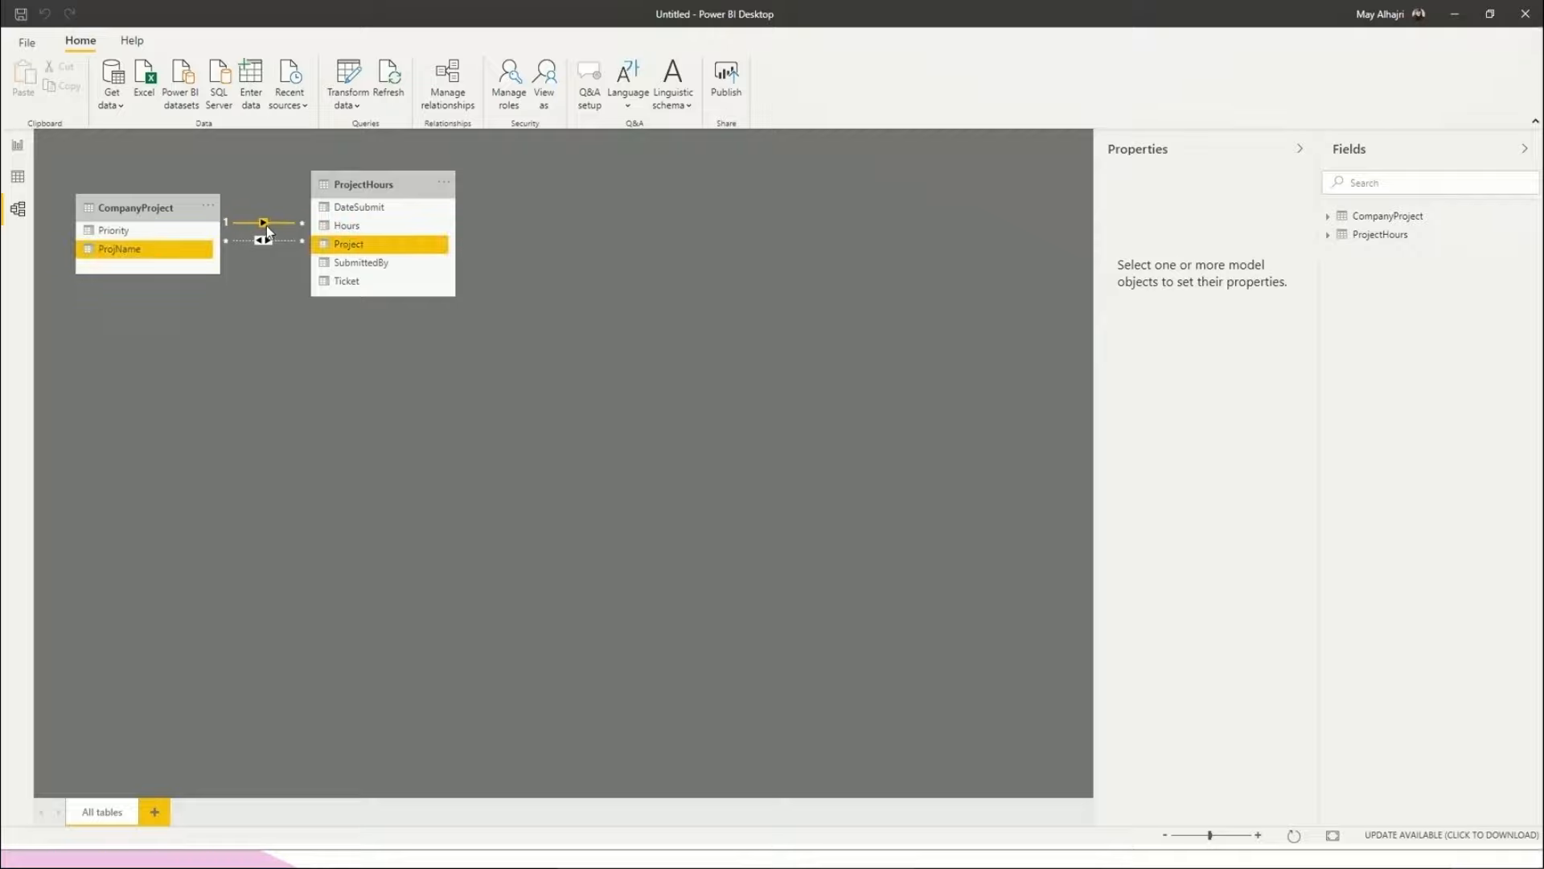
Check the report's hours by priority, and inspect the settings of the inactive Priority to SubmittedBy relationship without changing them.
left_click(17, 148)
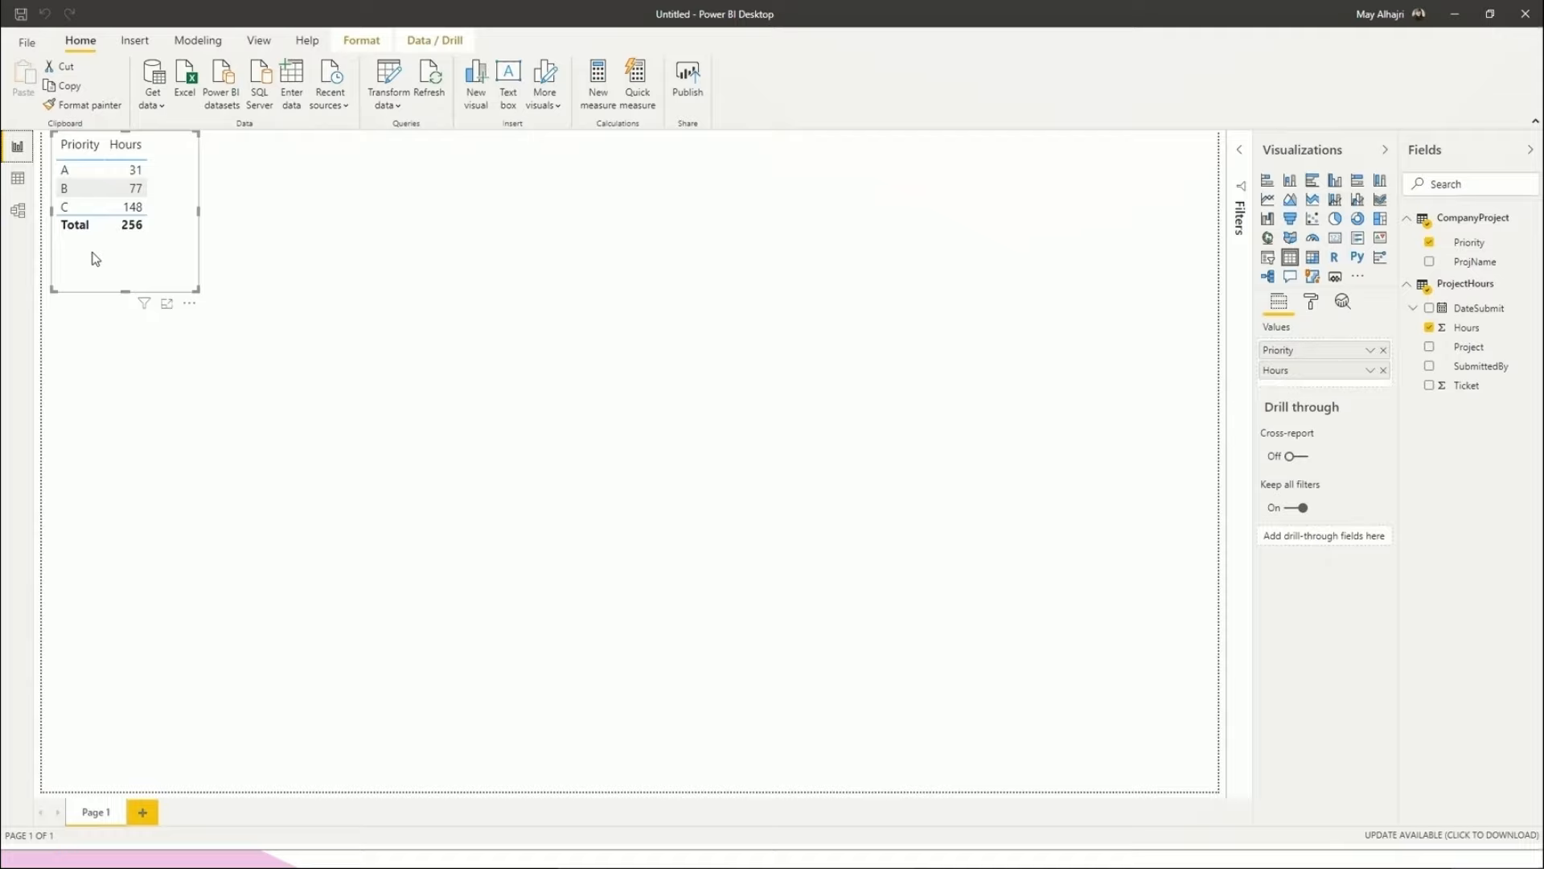
left_click(17, 209)
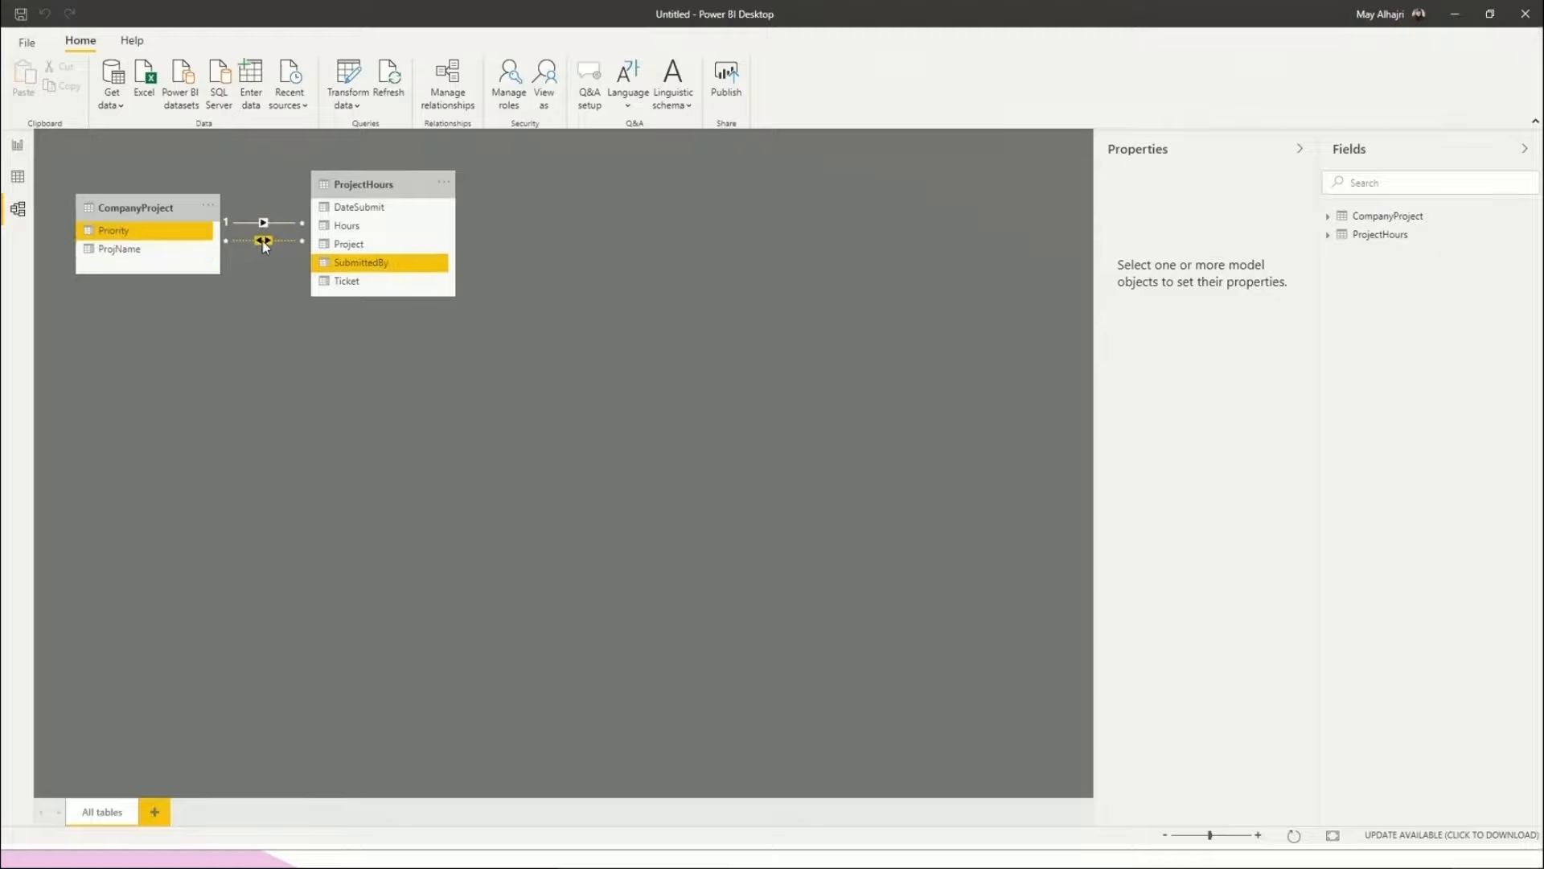
double_click(262, 240)
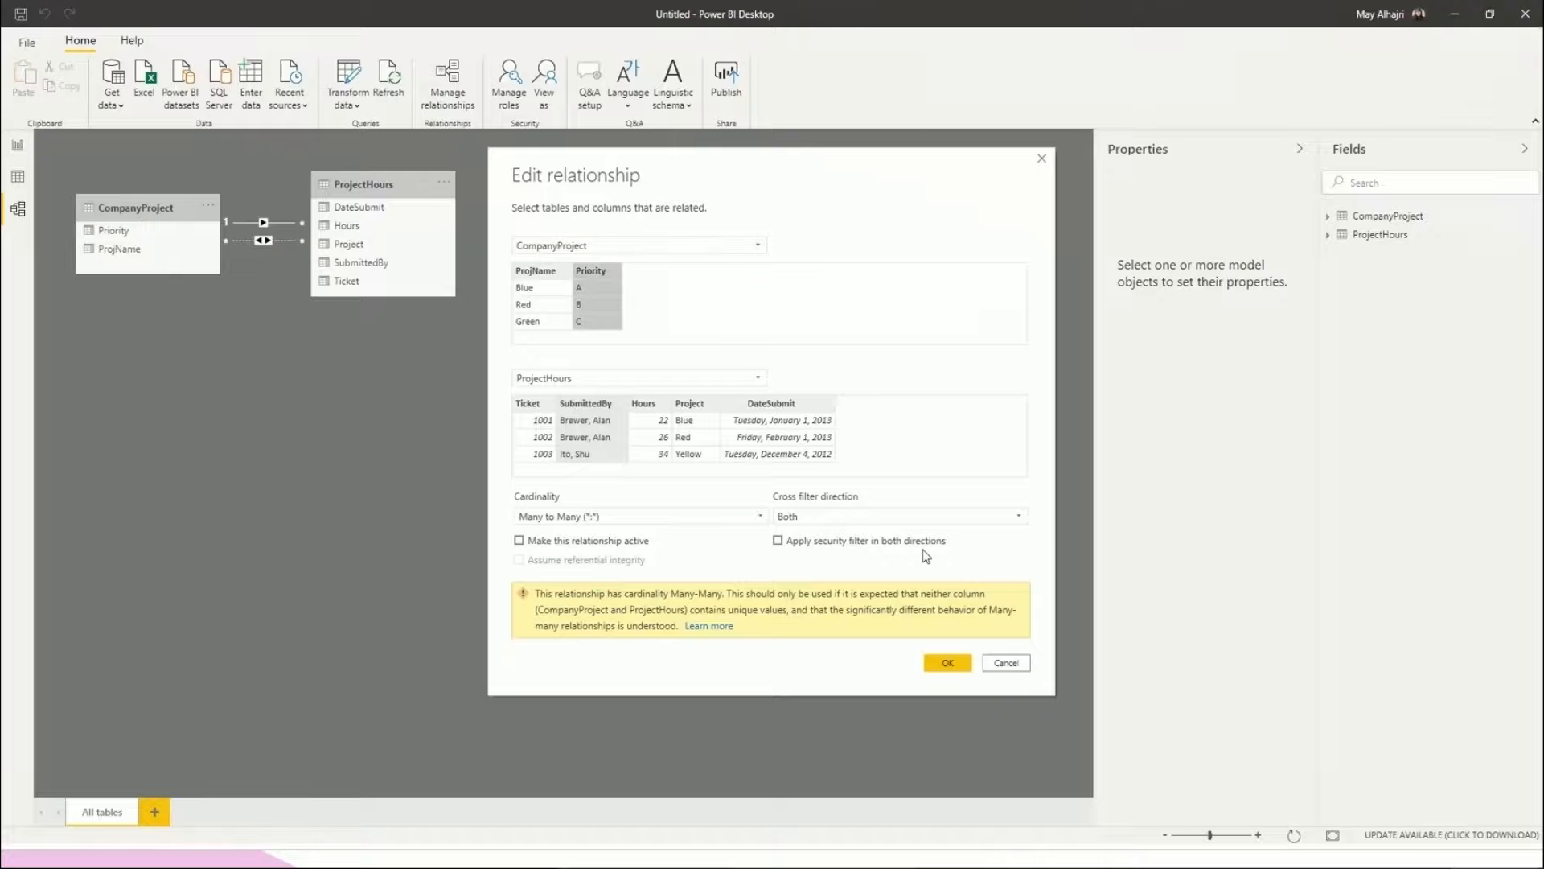
left_click(1005, 661)
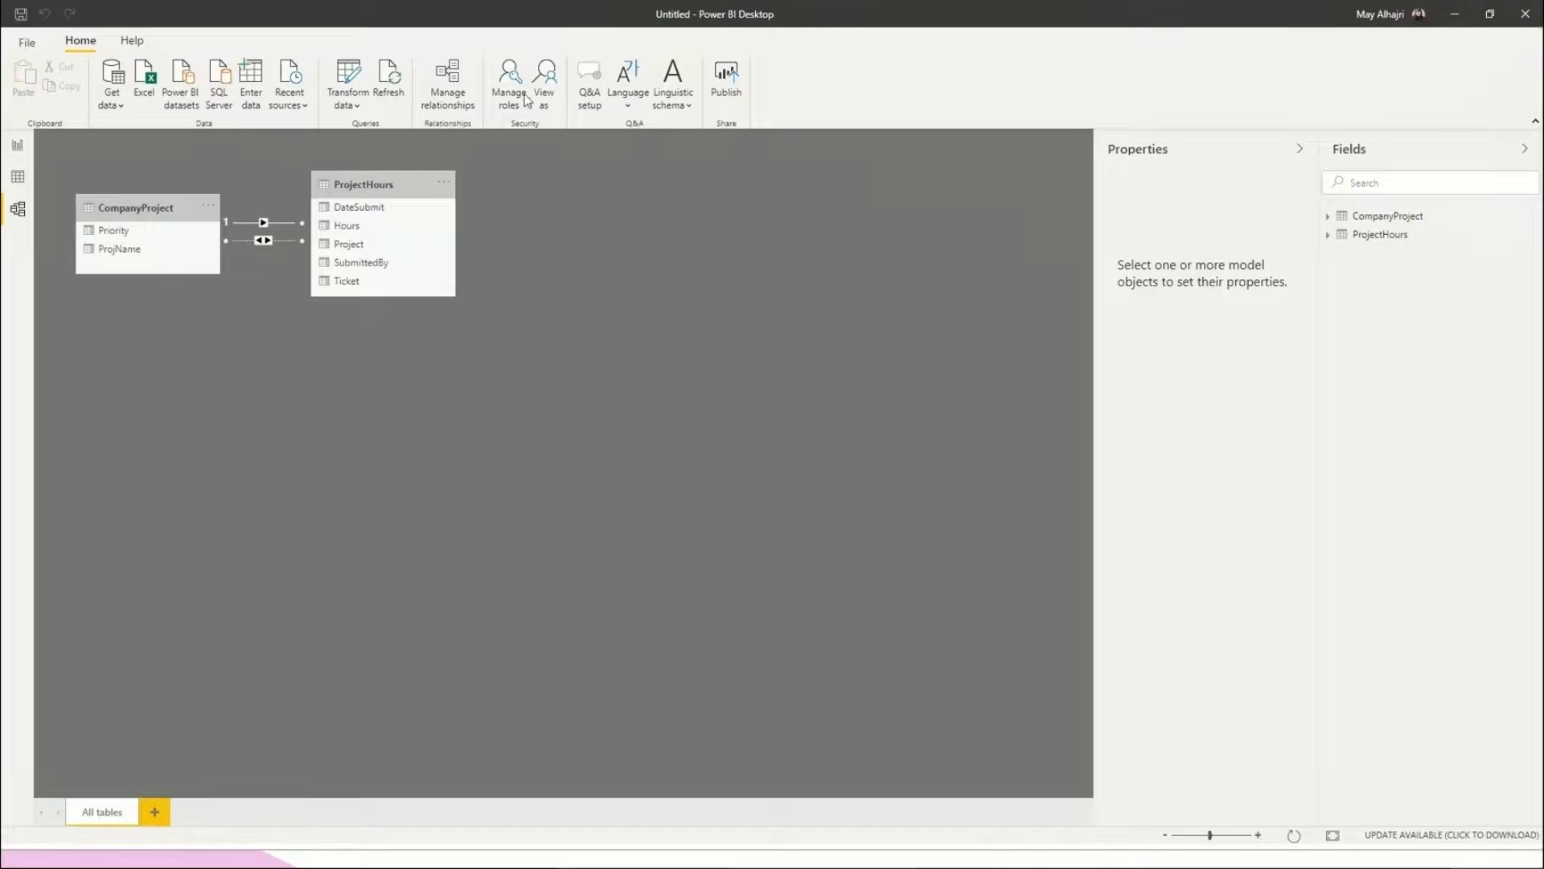
Deactivate the Project to ProjName relationship and make the Priority to SubmittedBy relationship active instead.
left_click(439, 77)
left_click(448, 83)
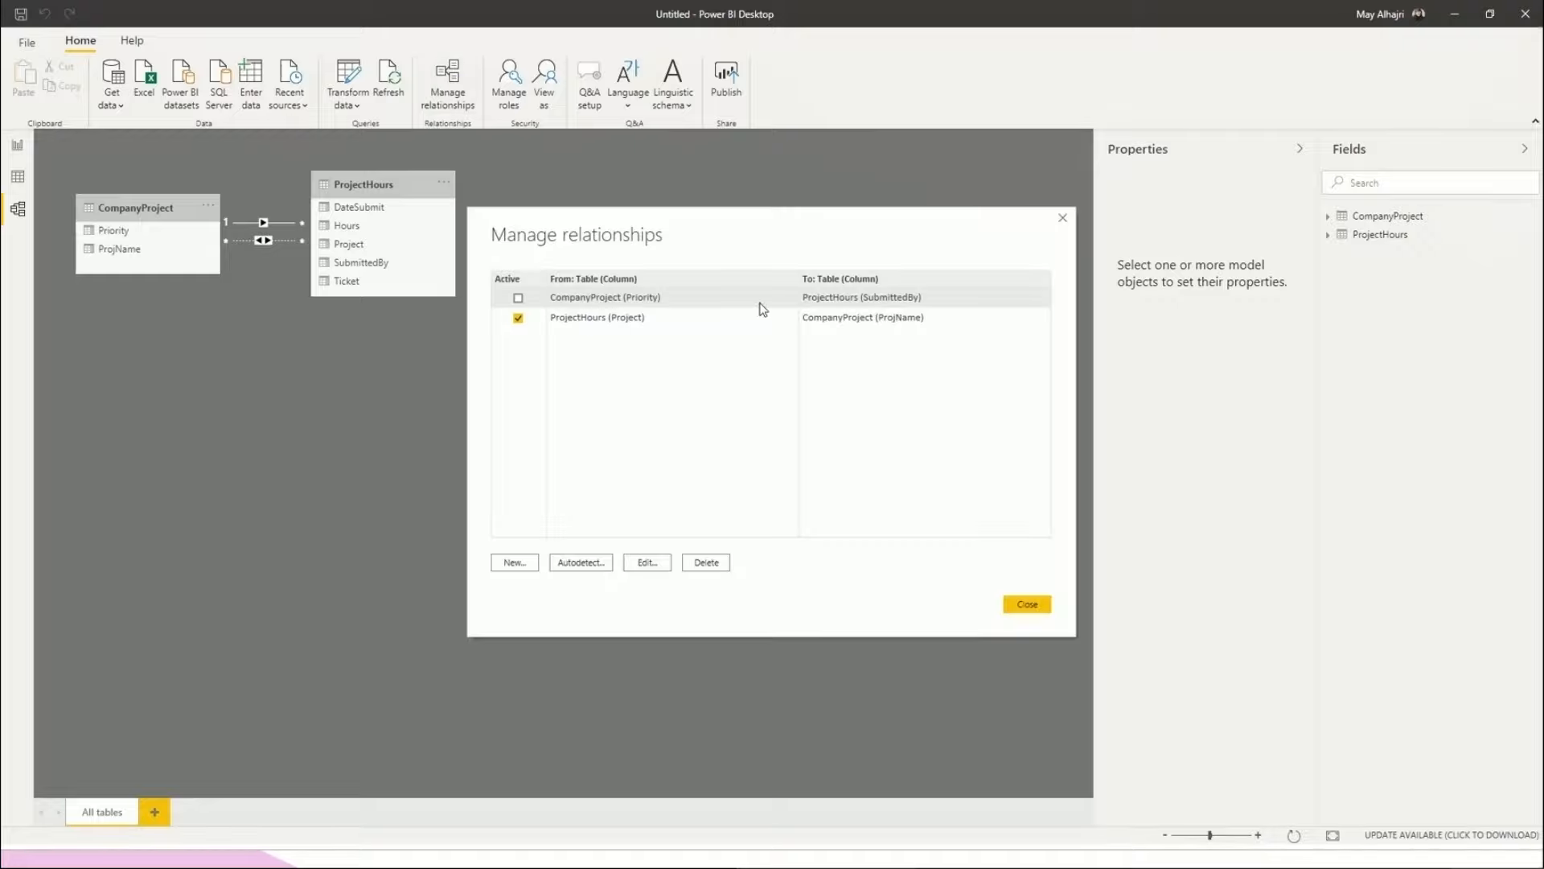
left_click(518, 319)
left_click(949, 361)
left_click(518, 318)
left_click(518, 298)
Delete the Priority to SubmittedBy relationship, reactivate the Project to ProjName relationship, and close relationship management.
left_click(722, 561)
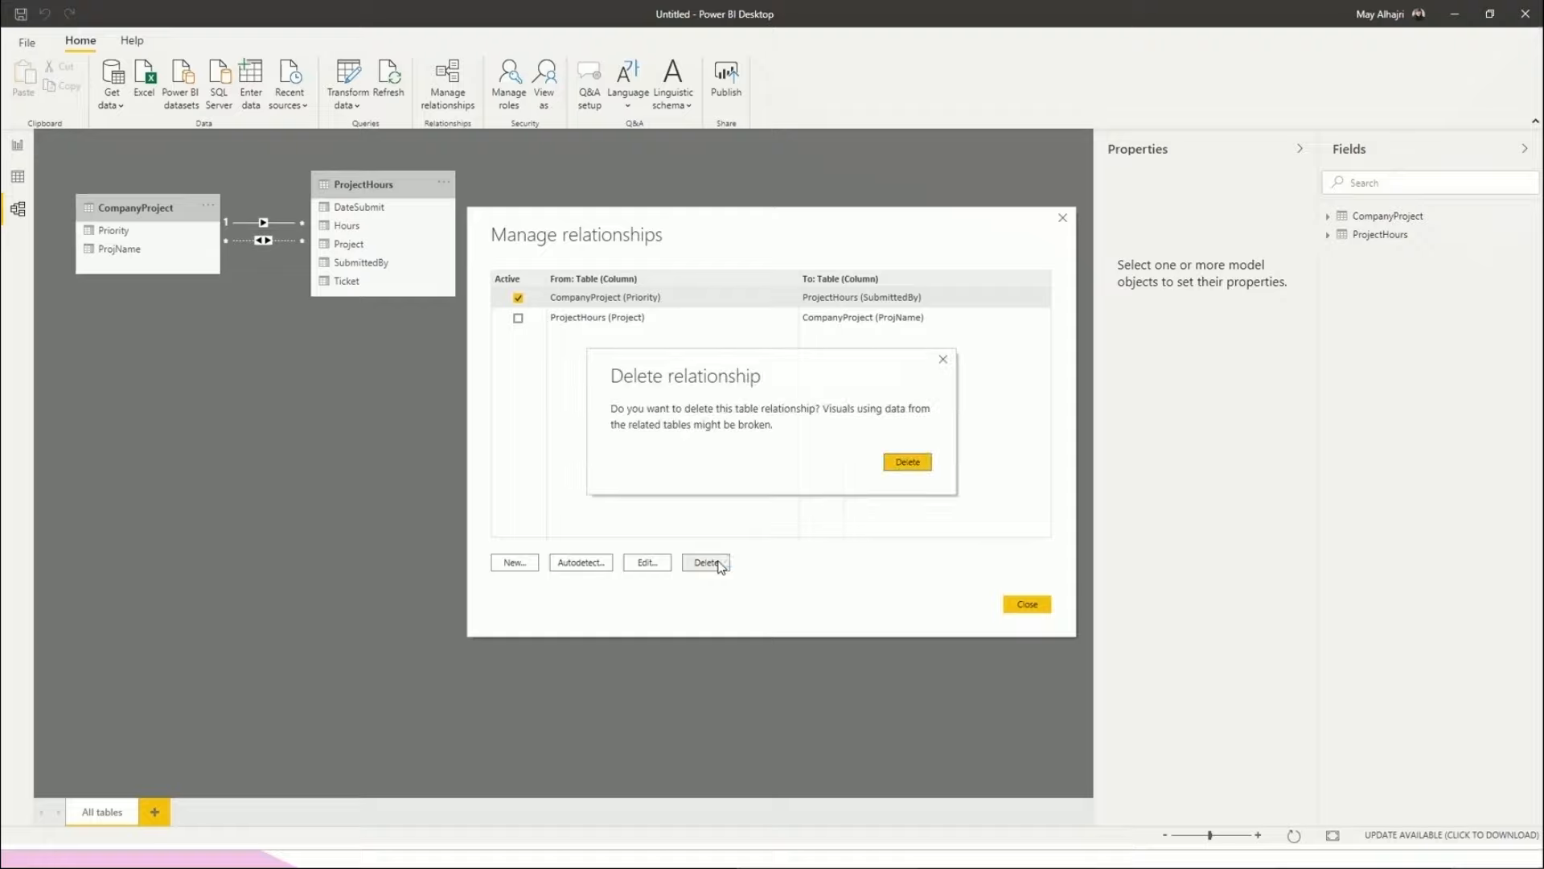
left_click(913, 466)
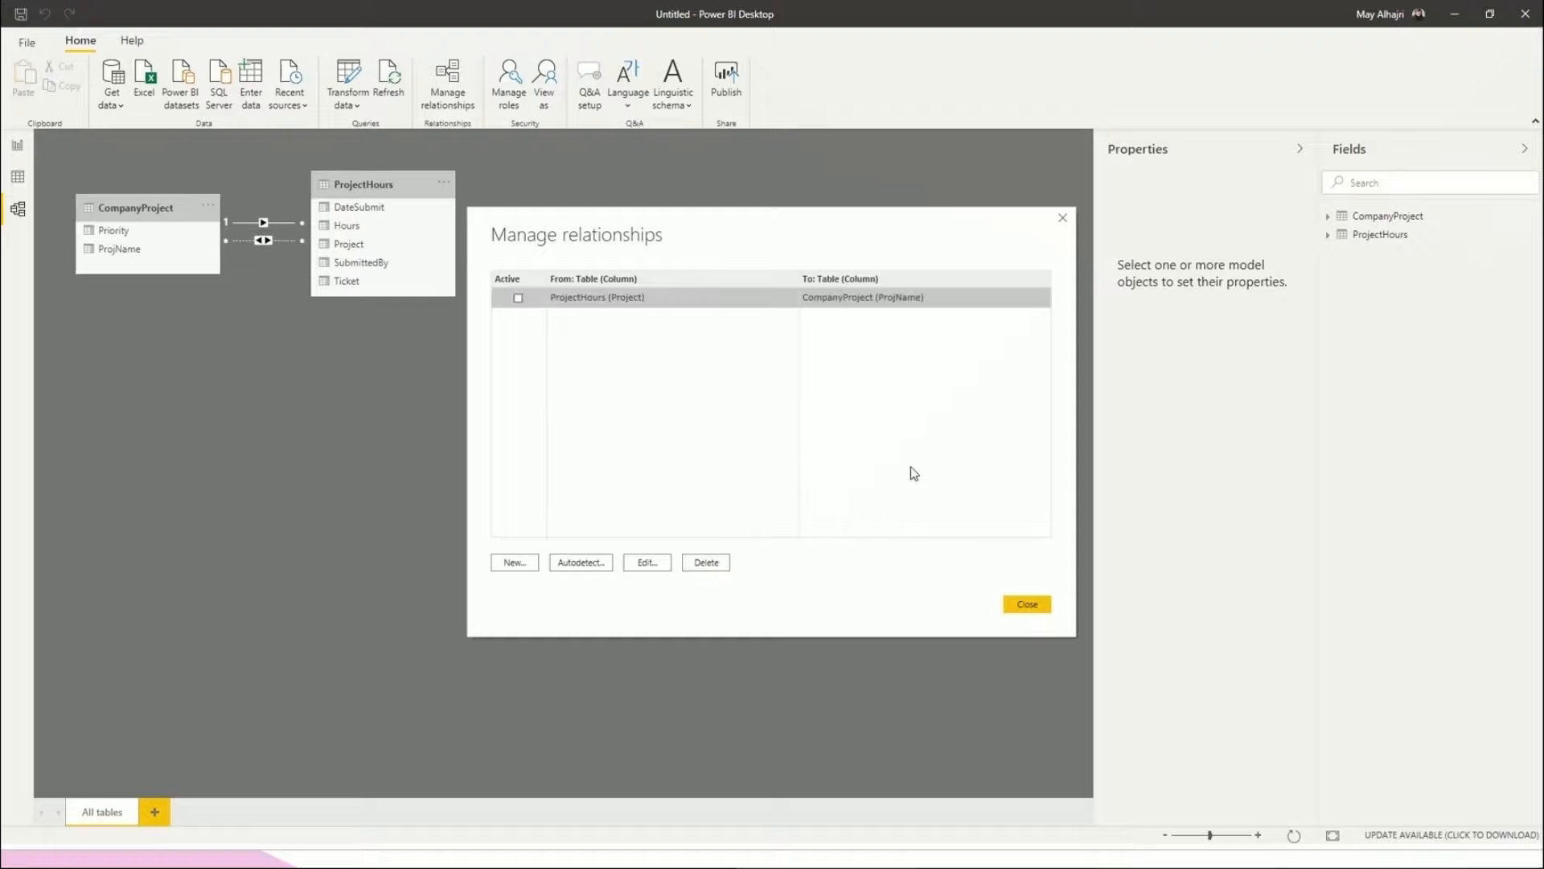
left_click(518, 298)
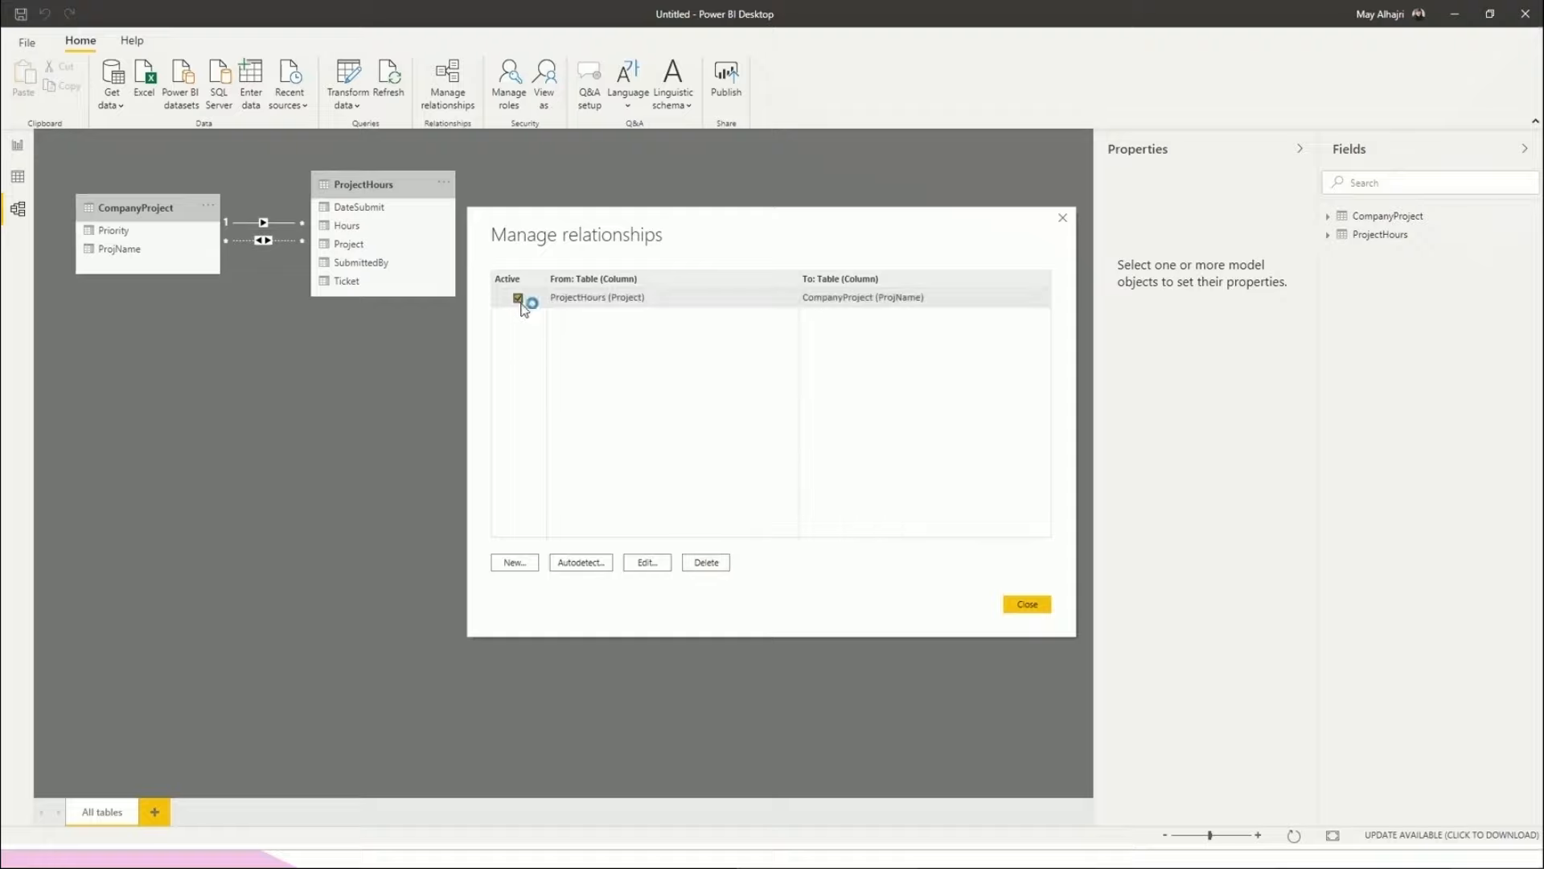
left_click(1025, 604)
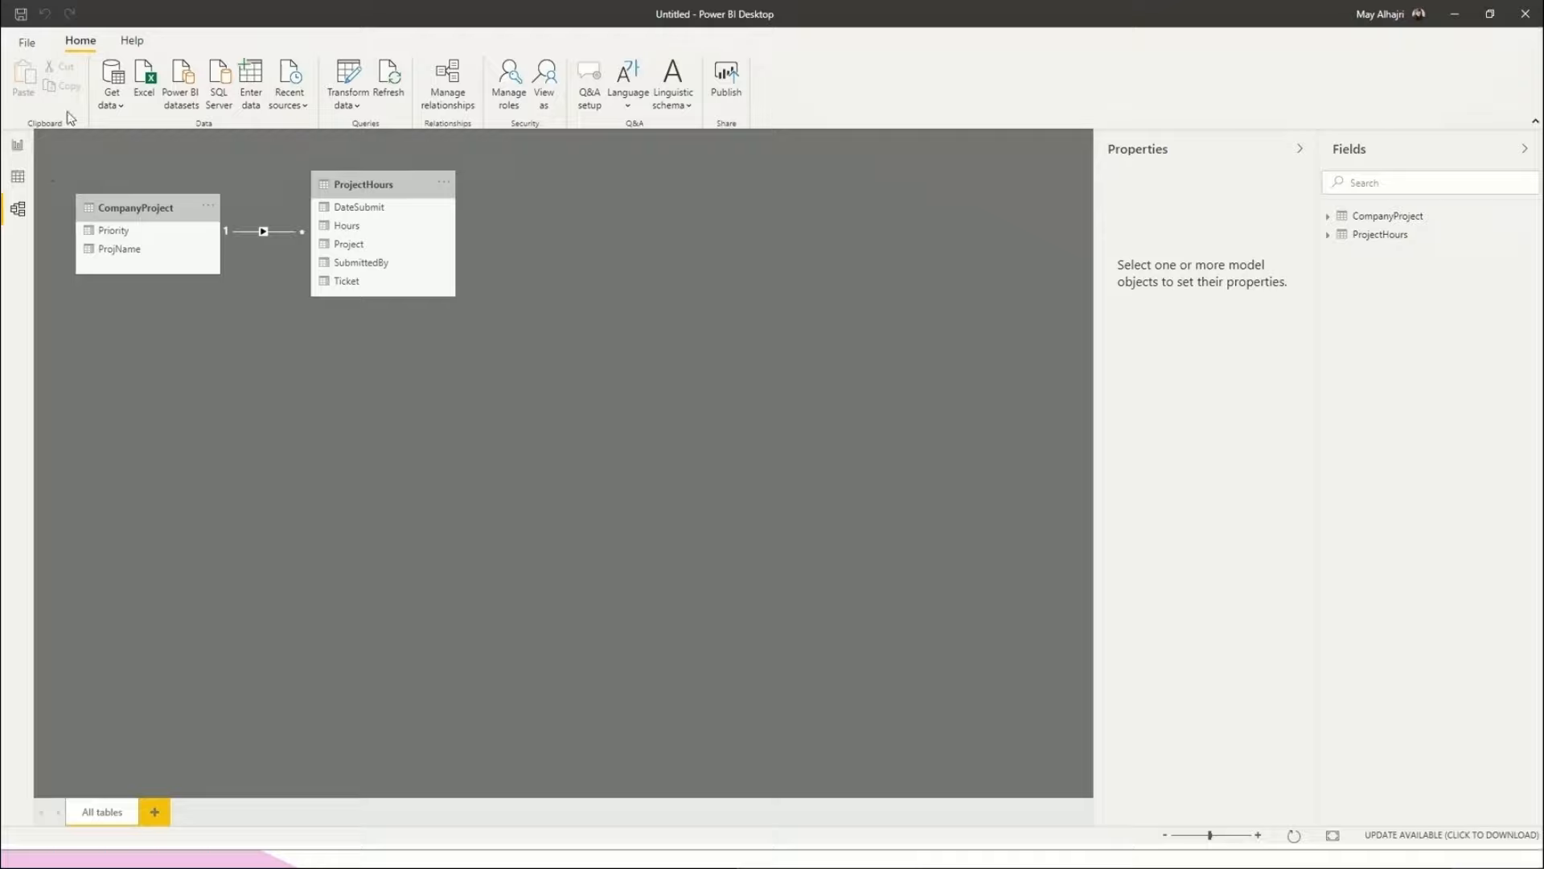
Load Page001 from the PDF file File 2 in the Case Study folder into the data model.
left_click(112, 98)
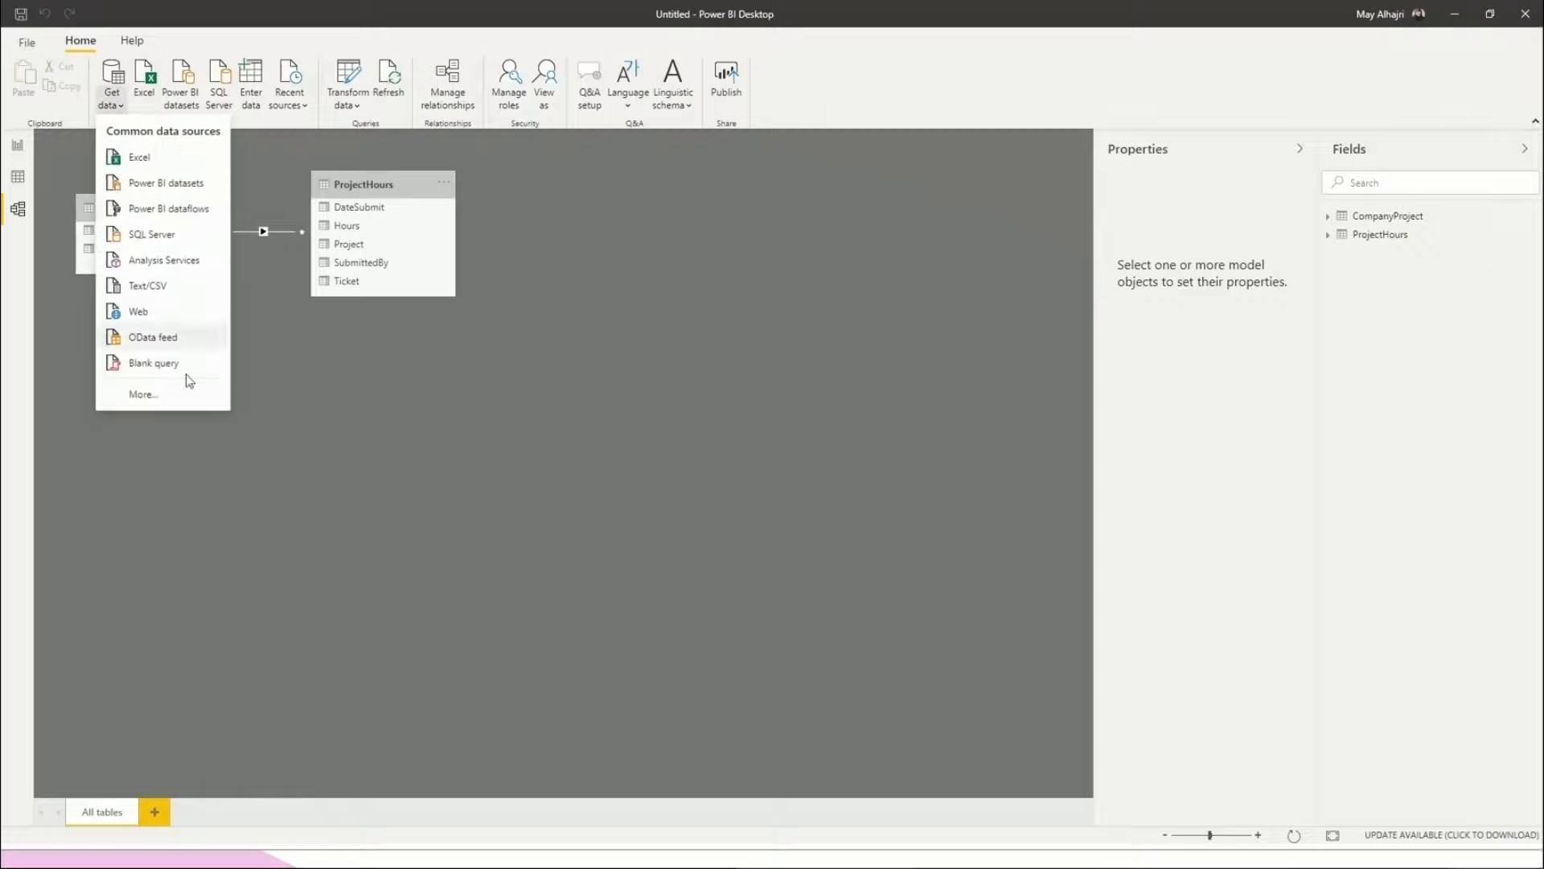
left_click(167, 404)
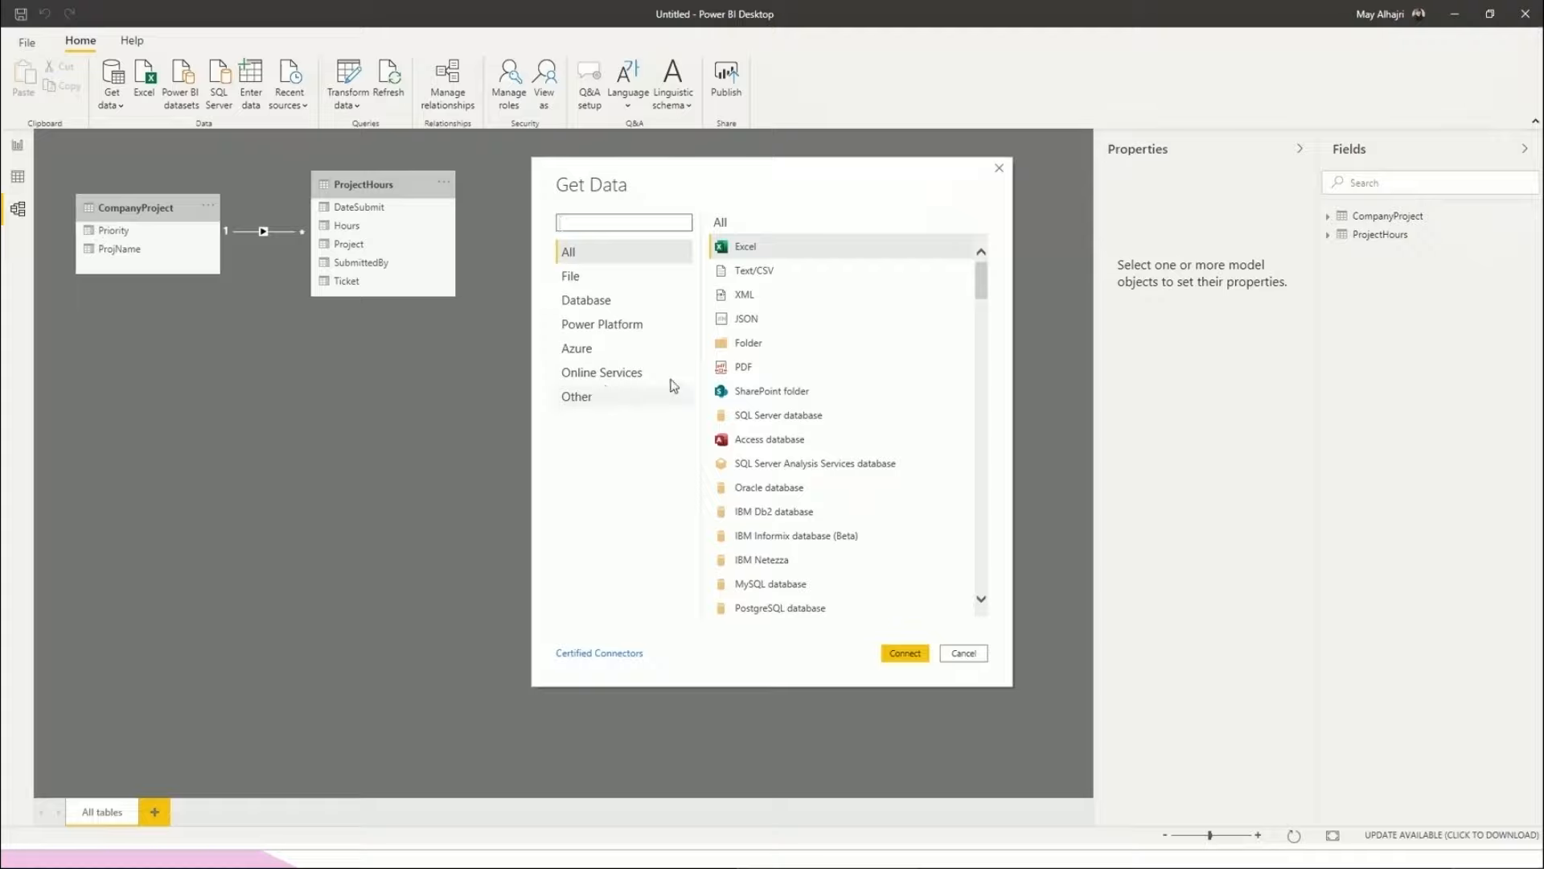
double_click(743, 367)
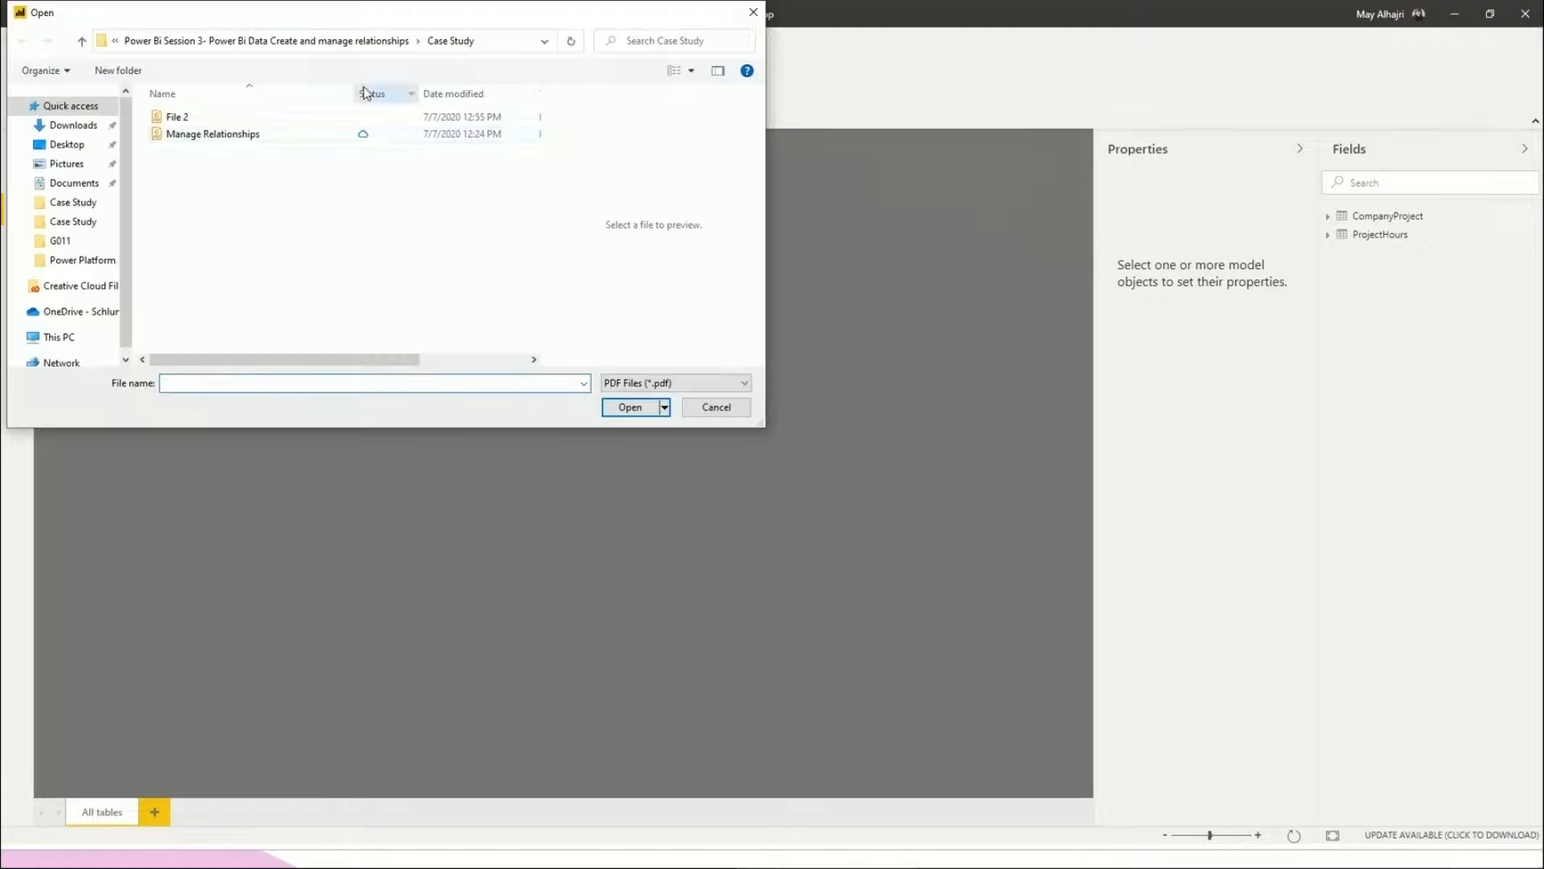
double_click(209, 117)
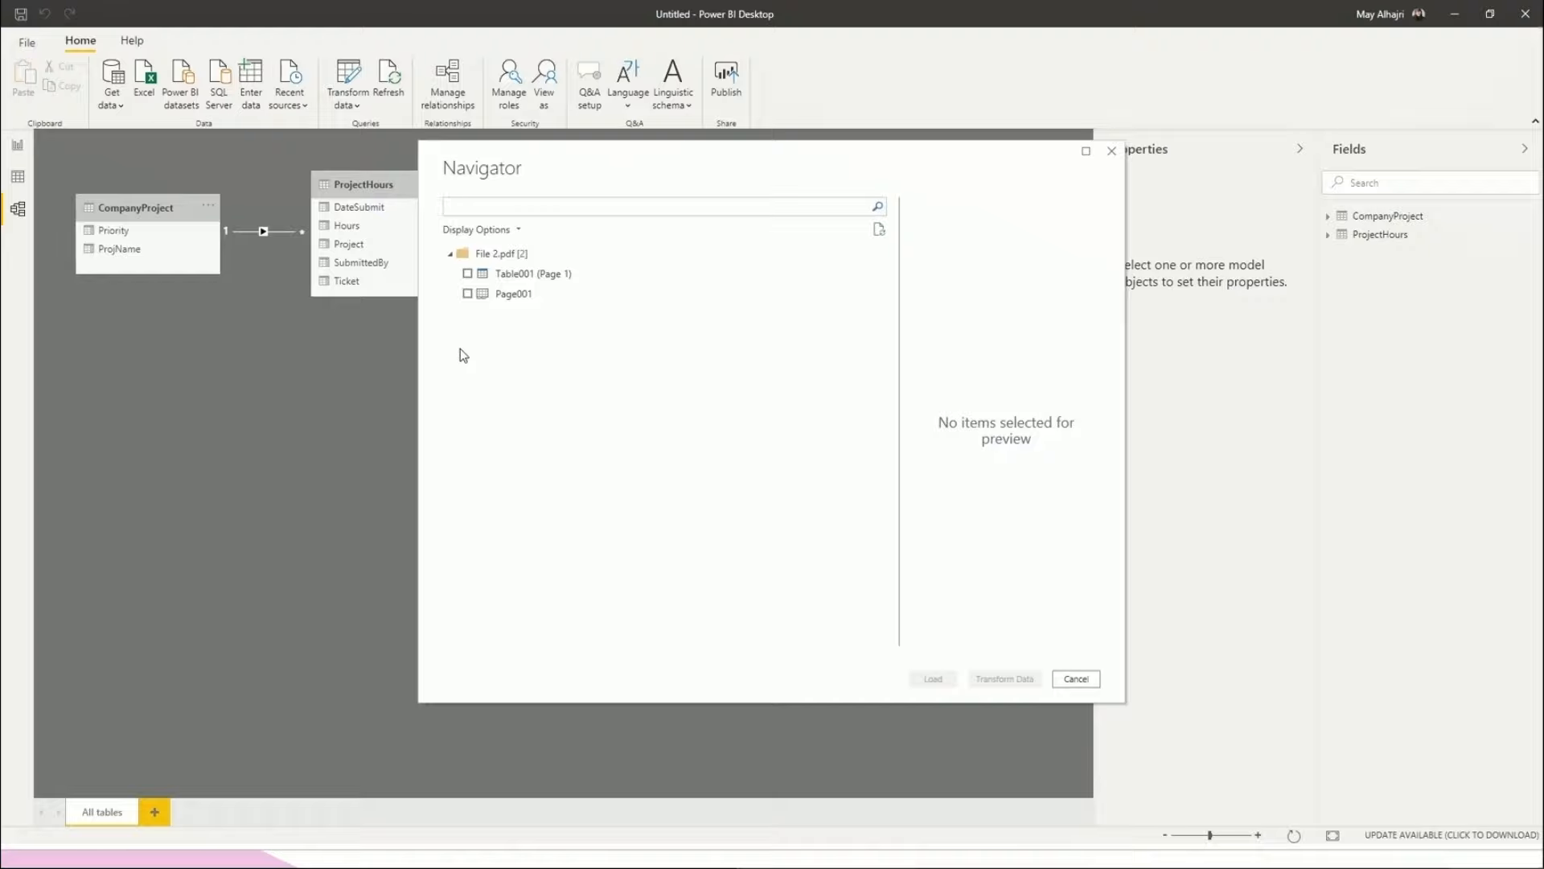
left_click(468, 293)
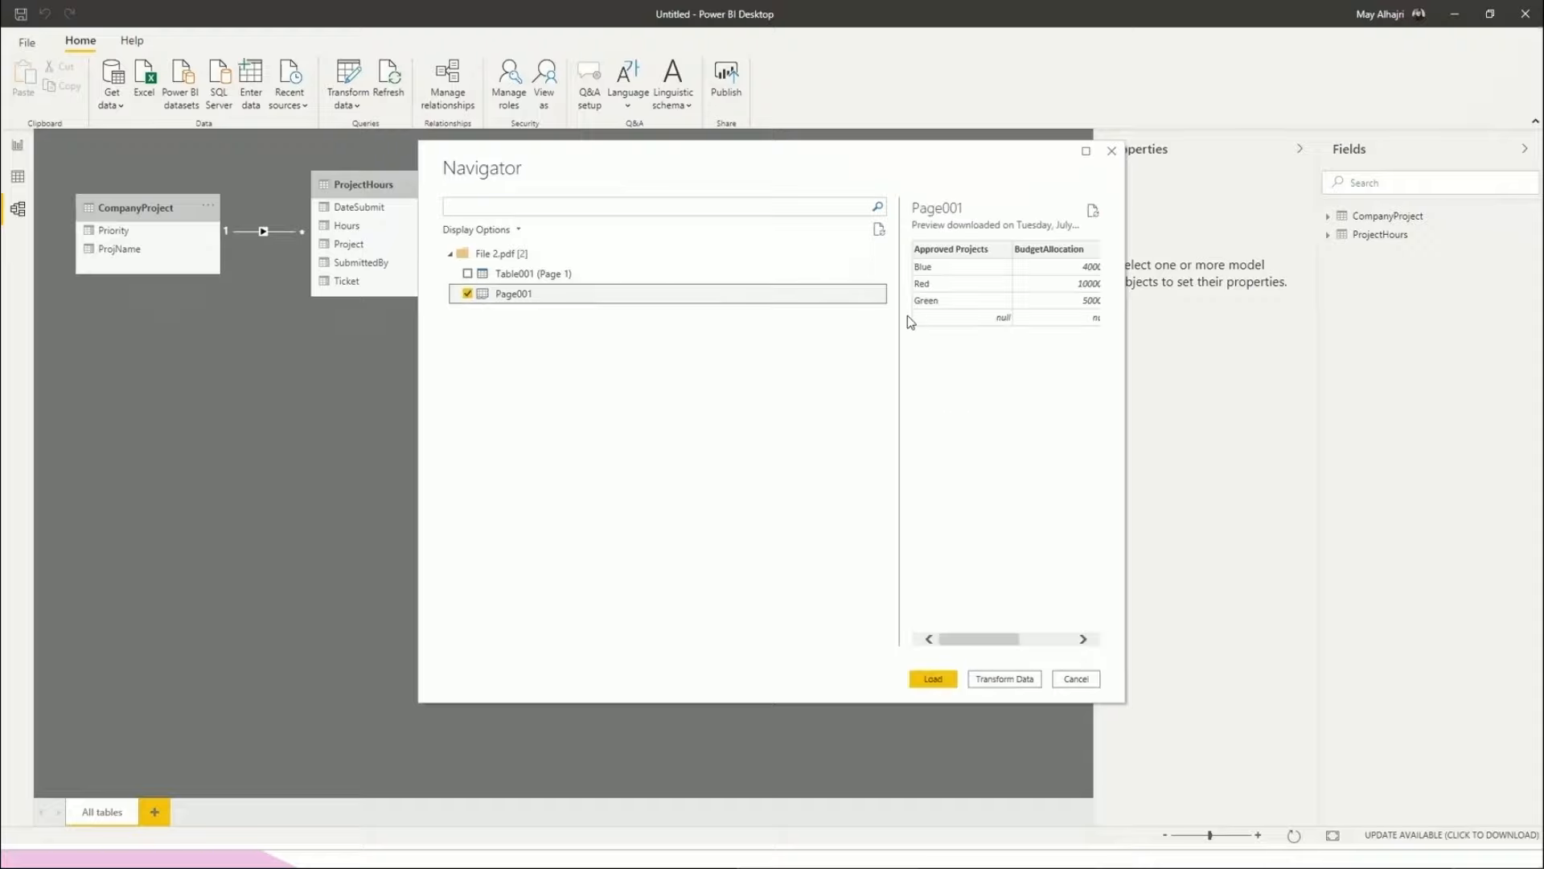
left_click_drag(901, 317, 635, 345)
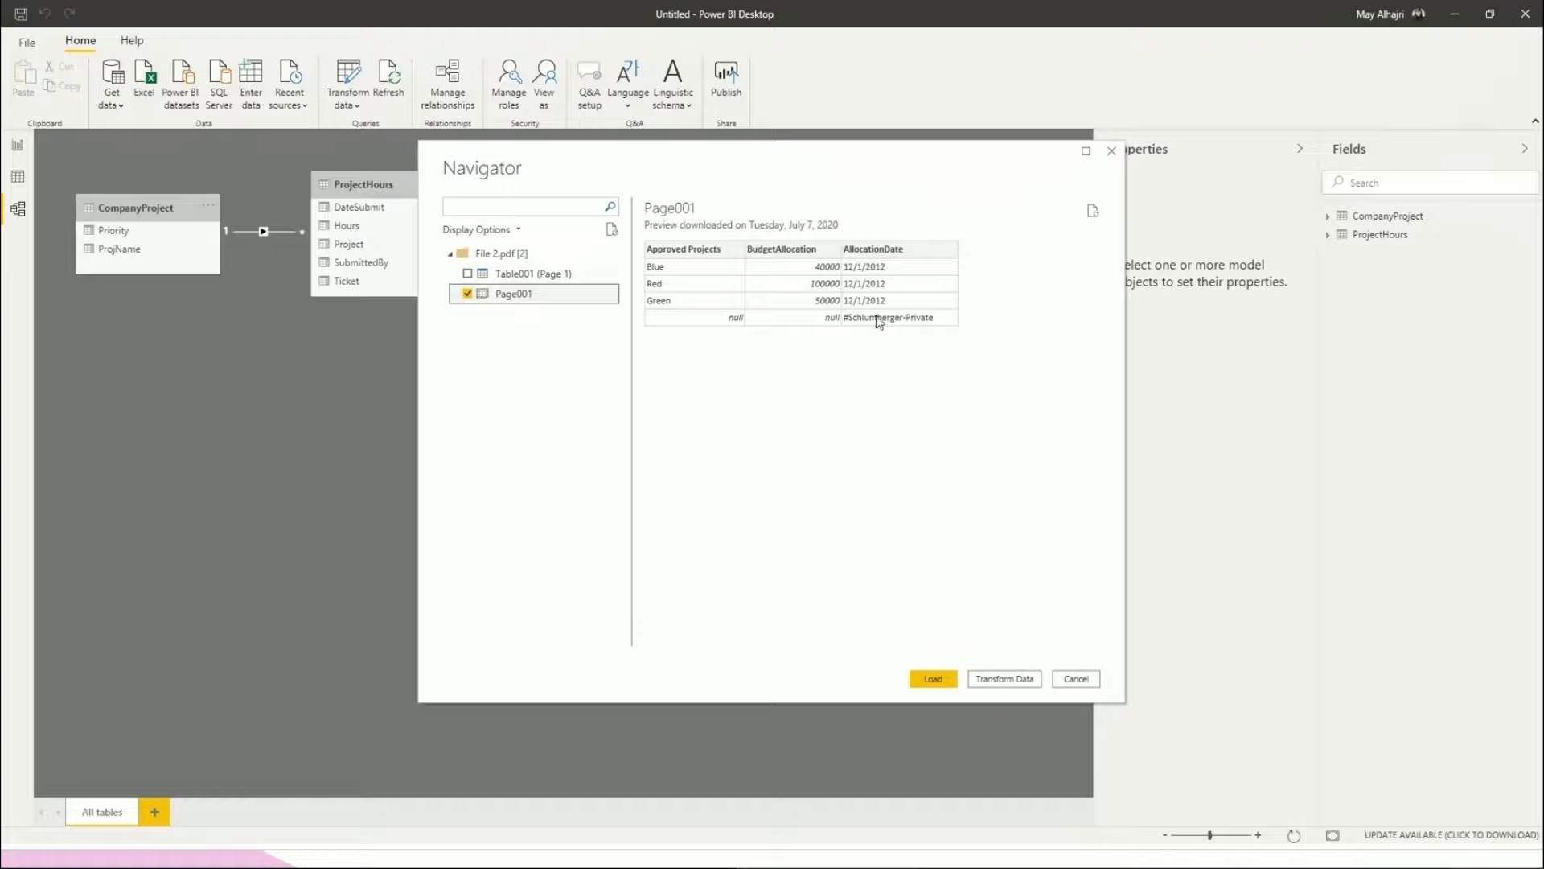
left_click(761, 264)
left_click(943, 680)
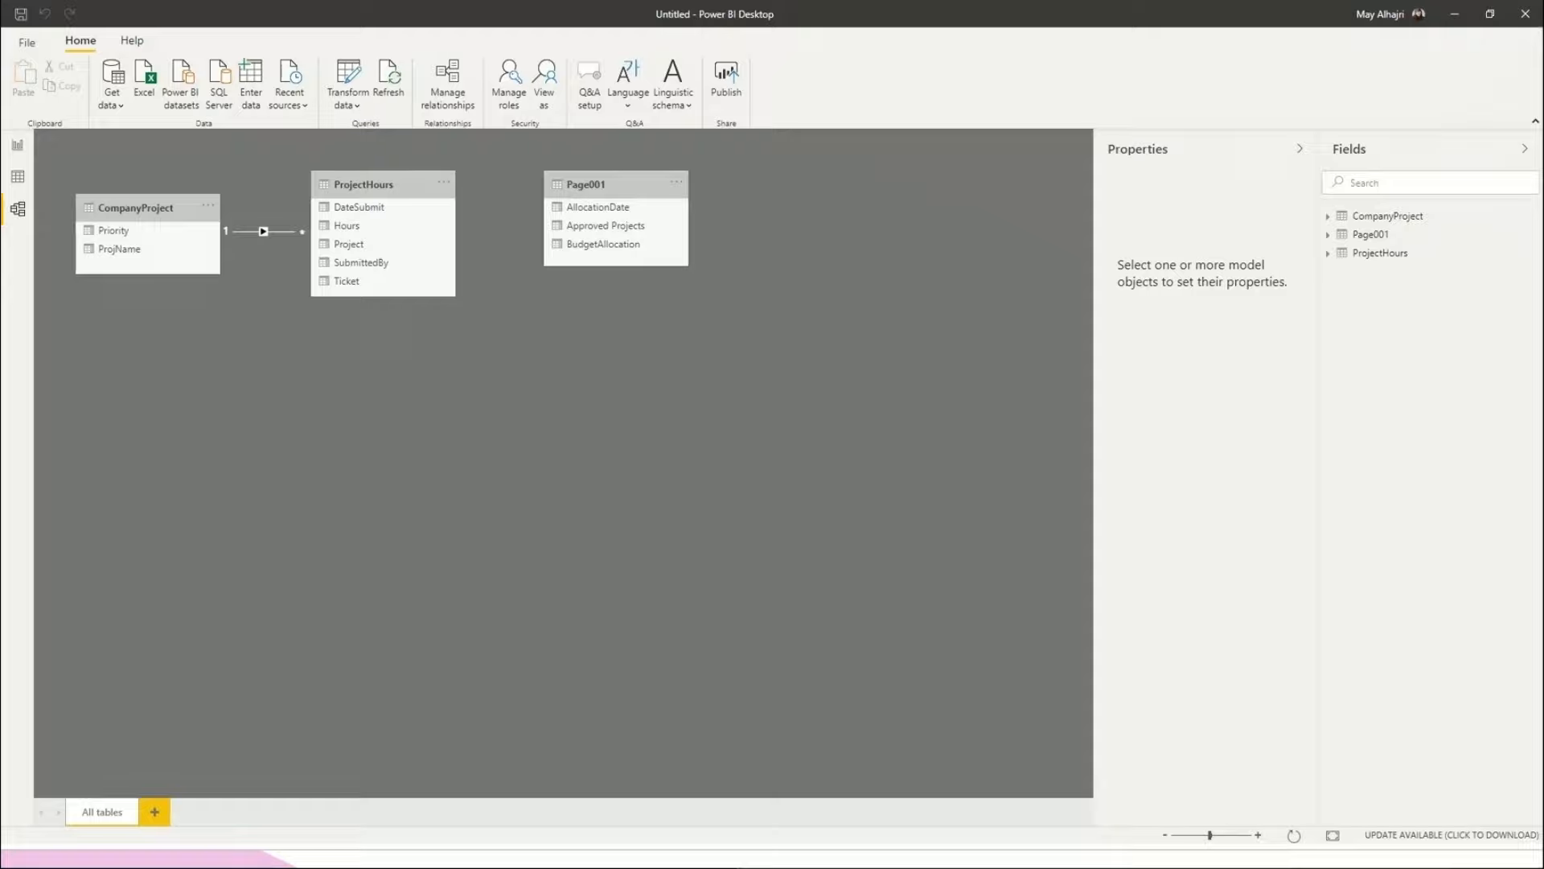
Open the data transformation editor and rename the Page001 query as ProjectBudget.
left_click(356, 76)
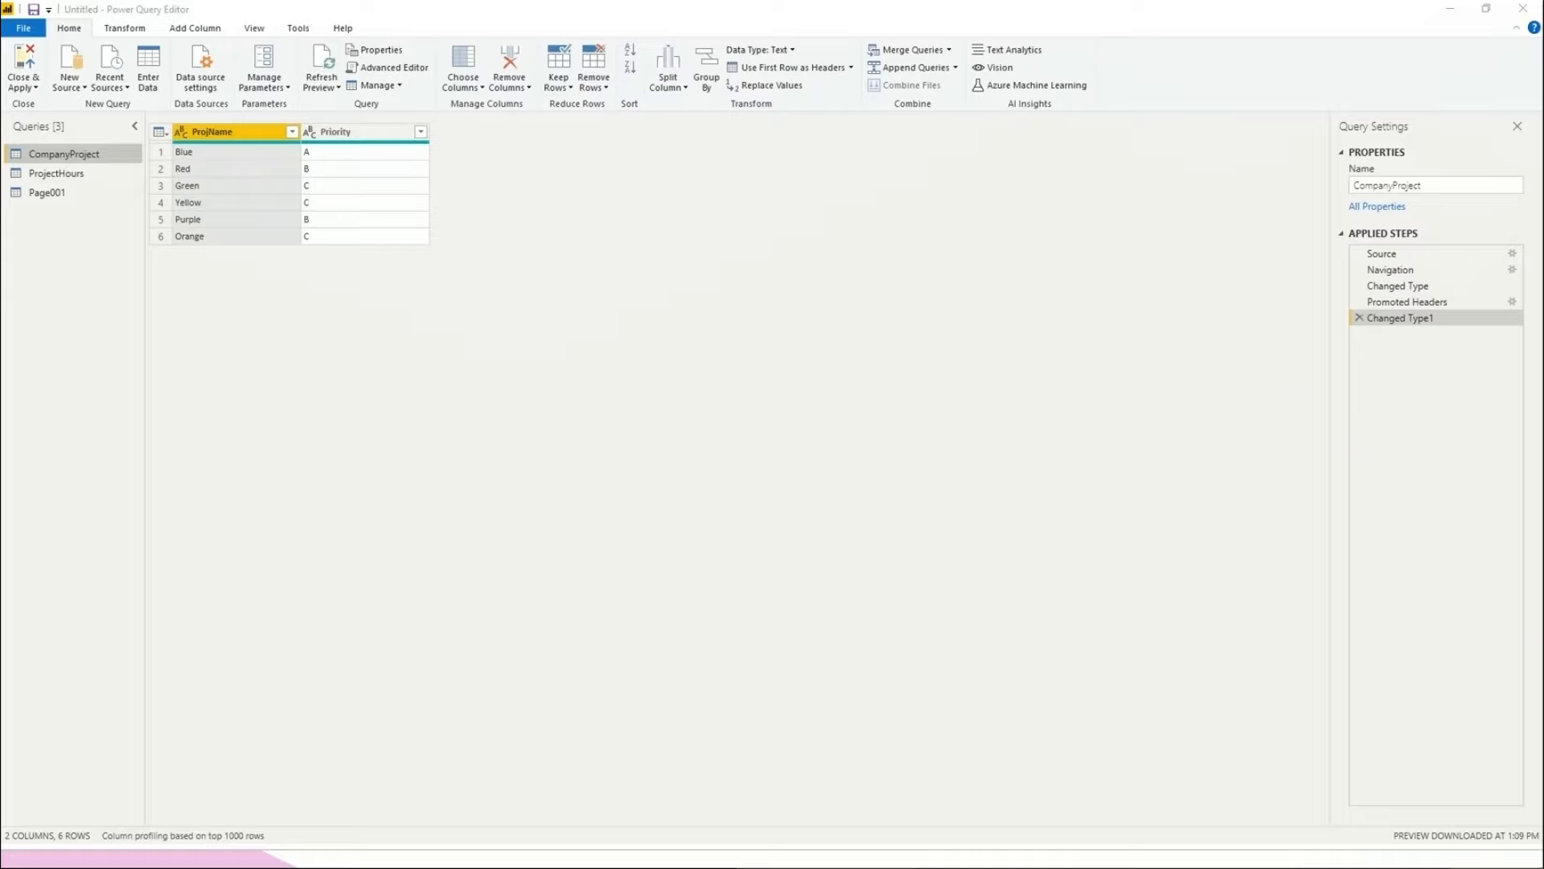
left_click(58, 193)
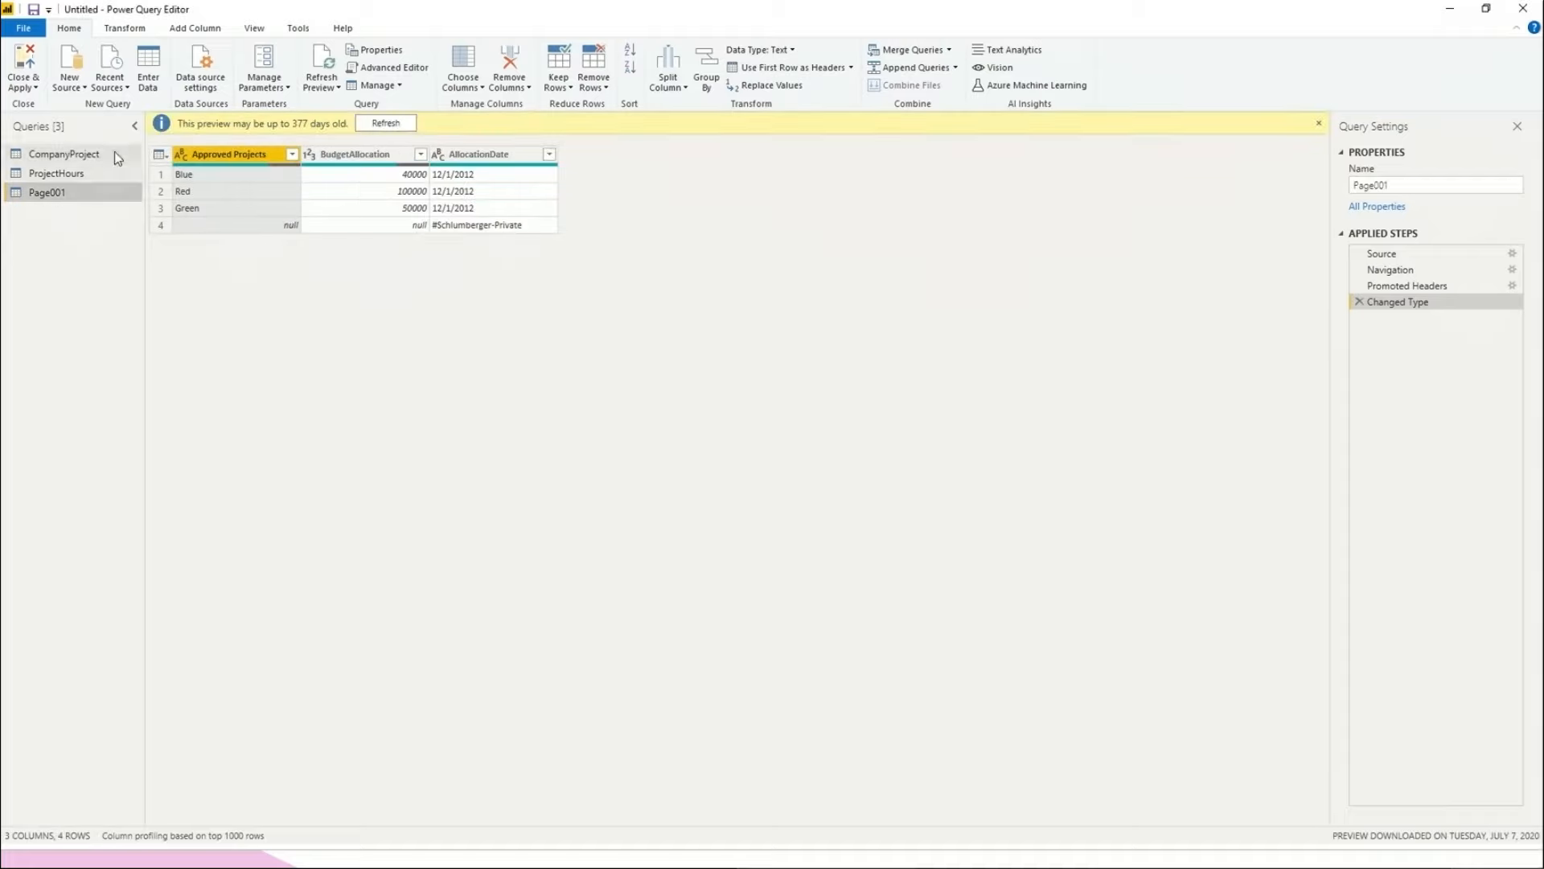
double_click(79, 192)
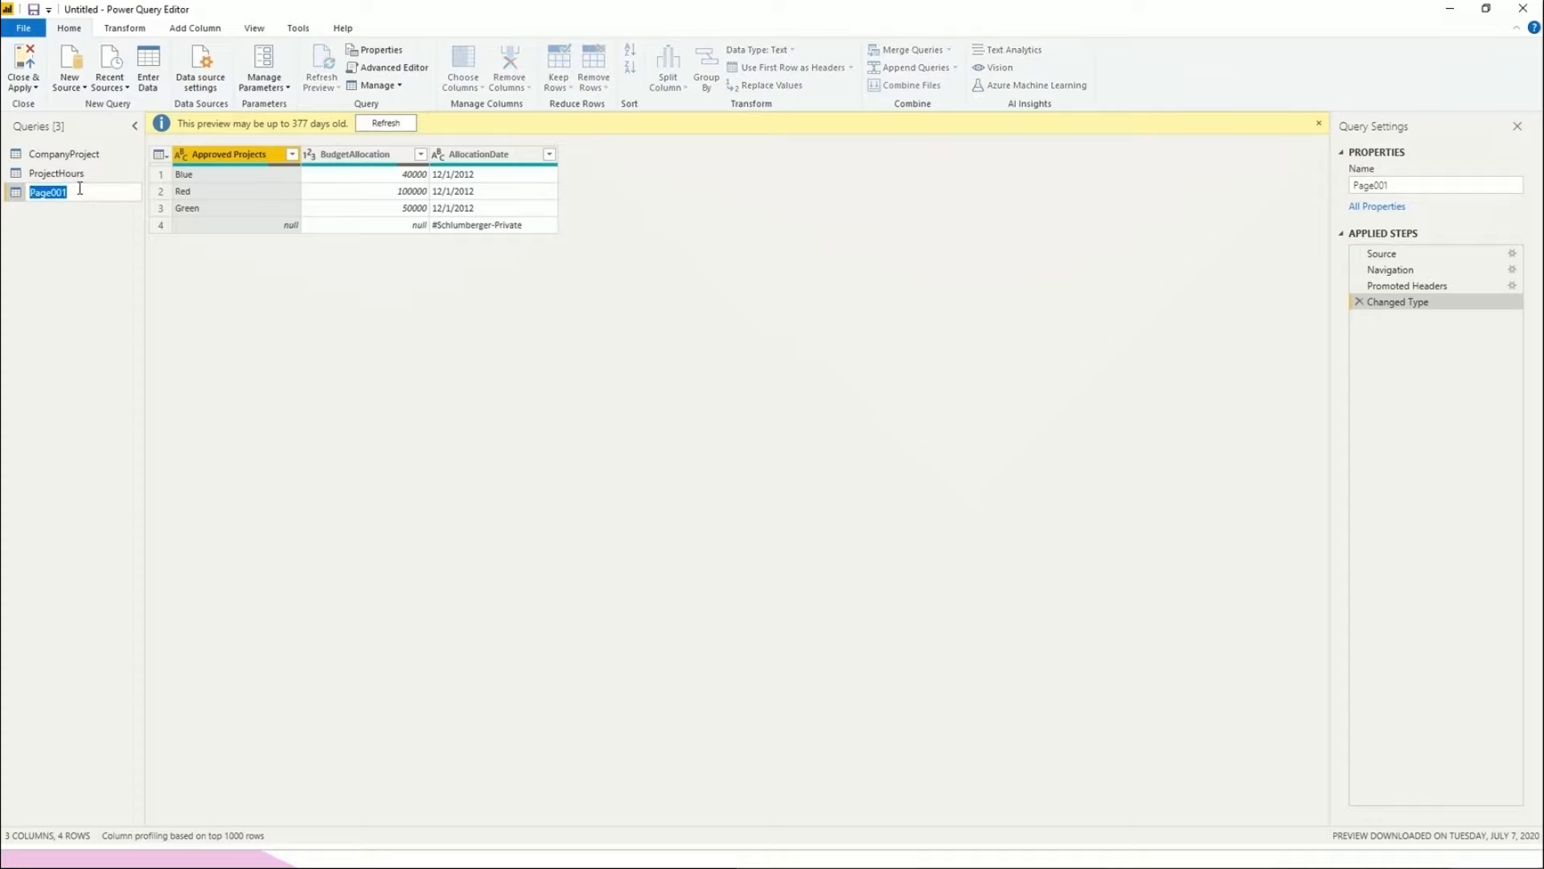
left_click(79, 188)
left_click_drag(87, 194, 34, 192)
type("a")
type("Project")
type("Bud")
type("get")
key("Return")
Try to clear the null row of ProjectBudget by removing blank rows, and delete that applied step.
left_click(163, 205)
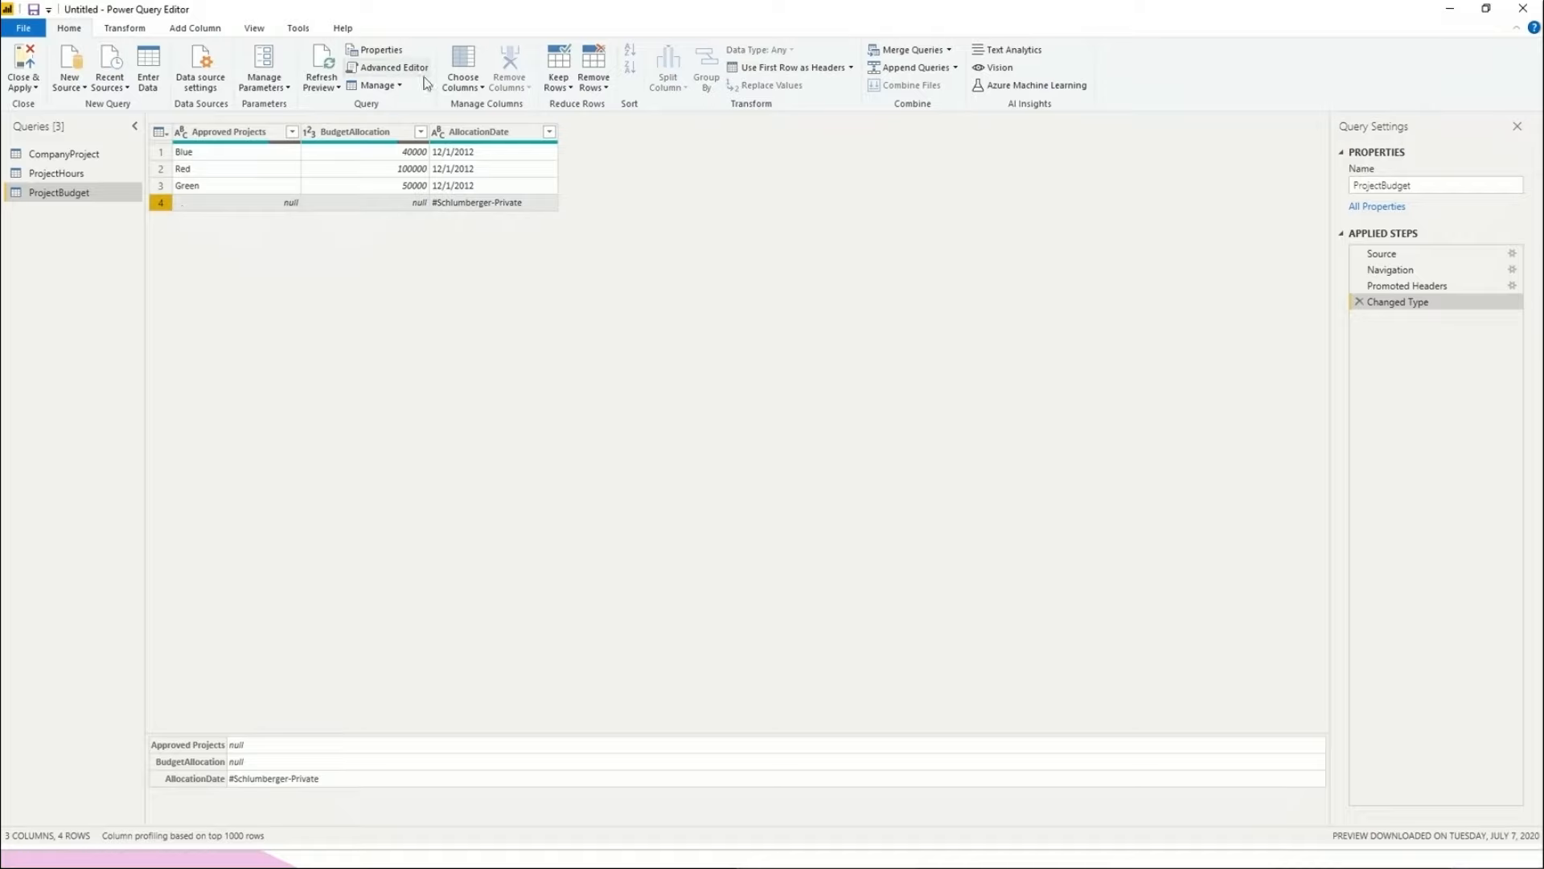
left_click(605, 91)
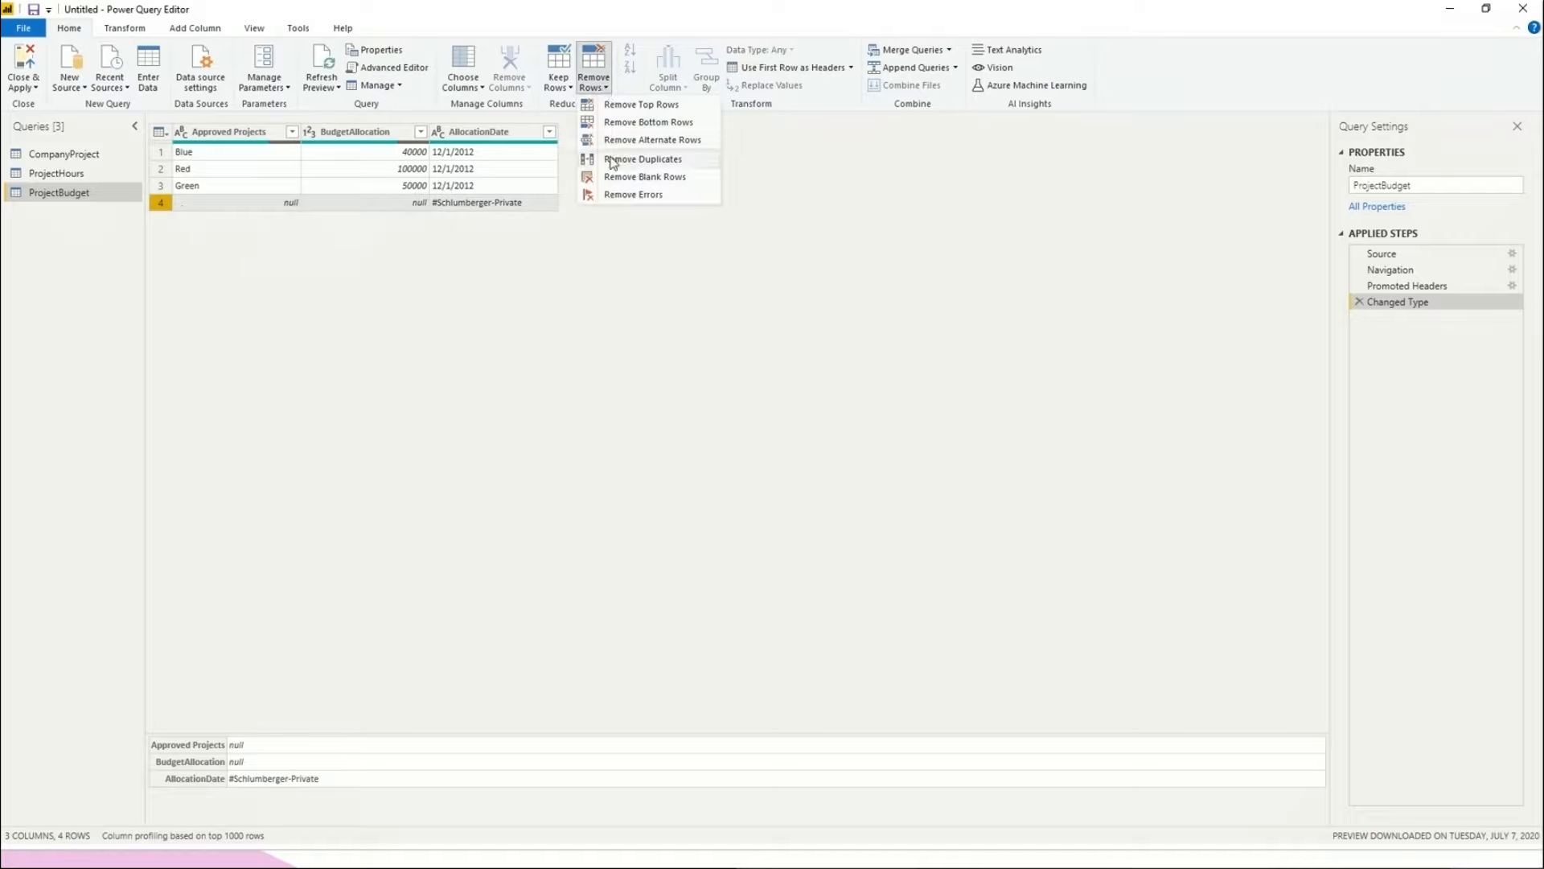
left_click(648, 177)
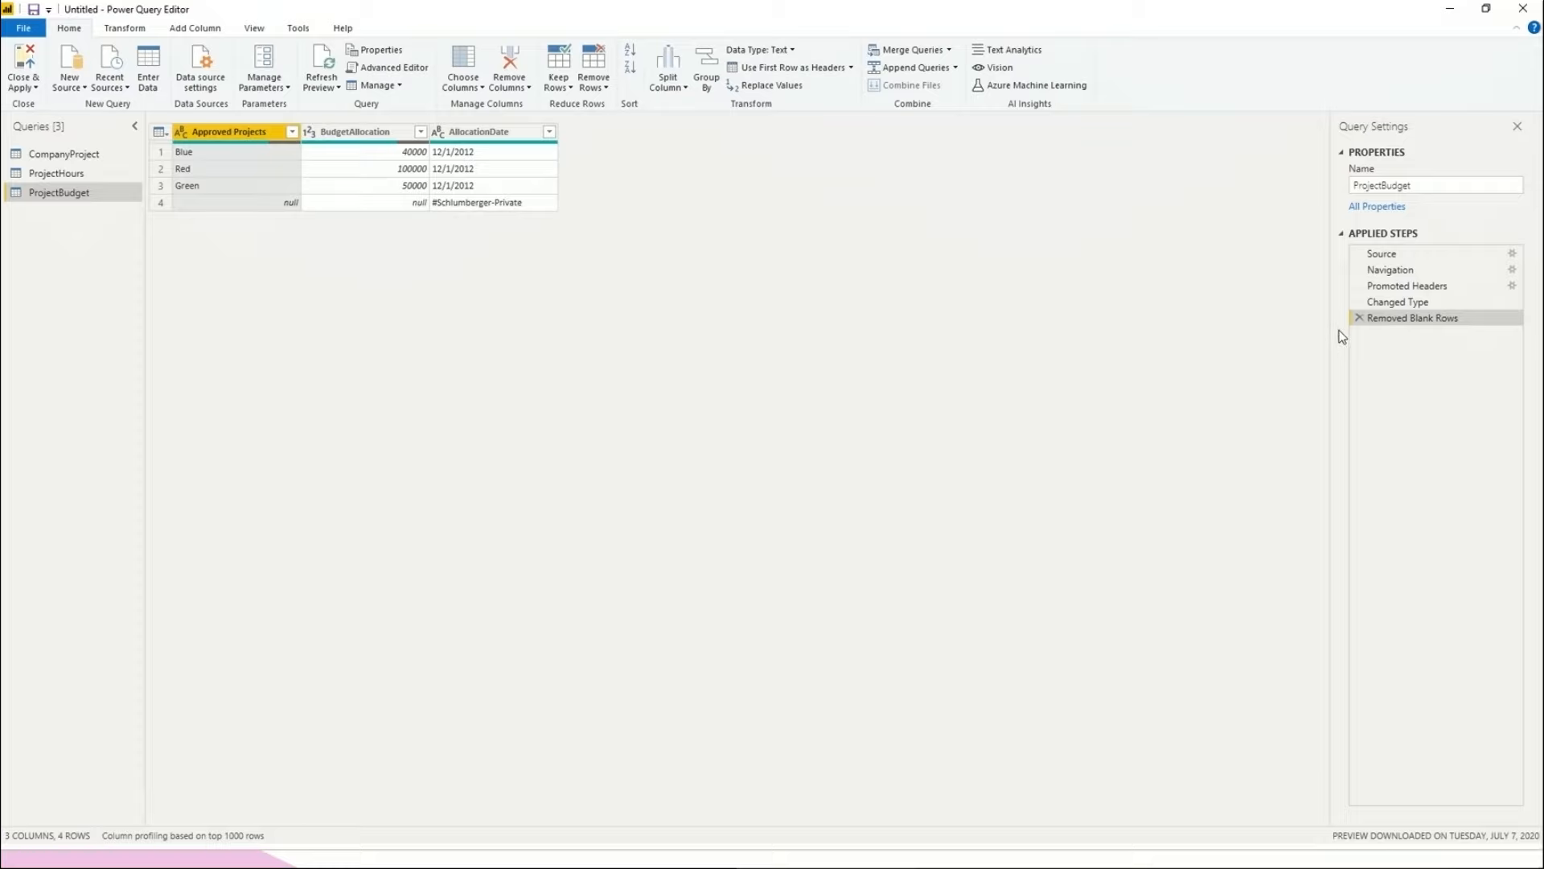
left_click(1360, 318)
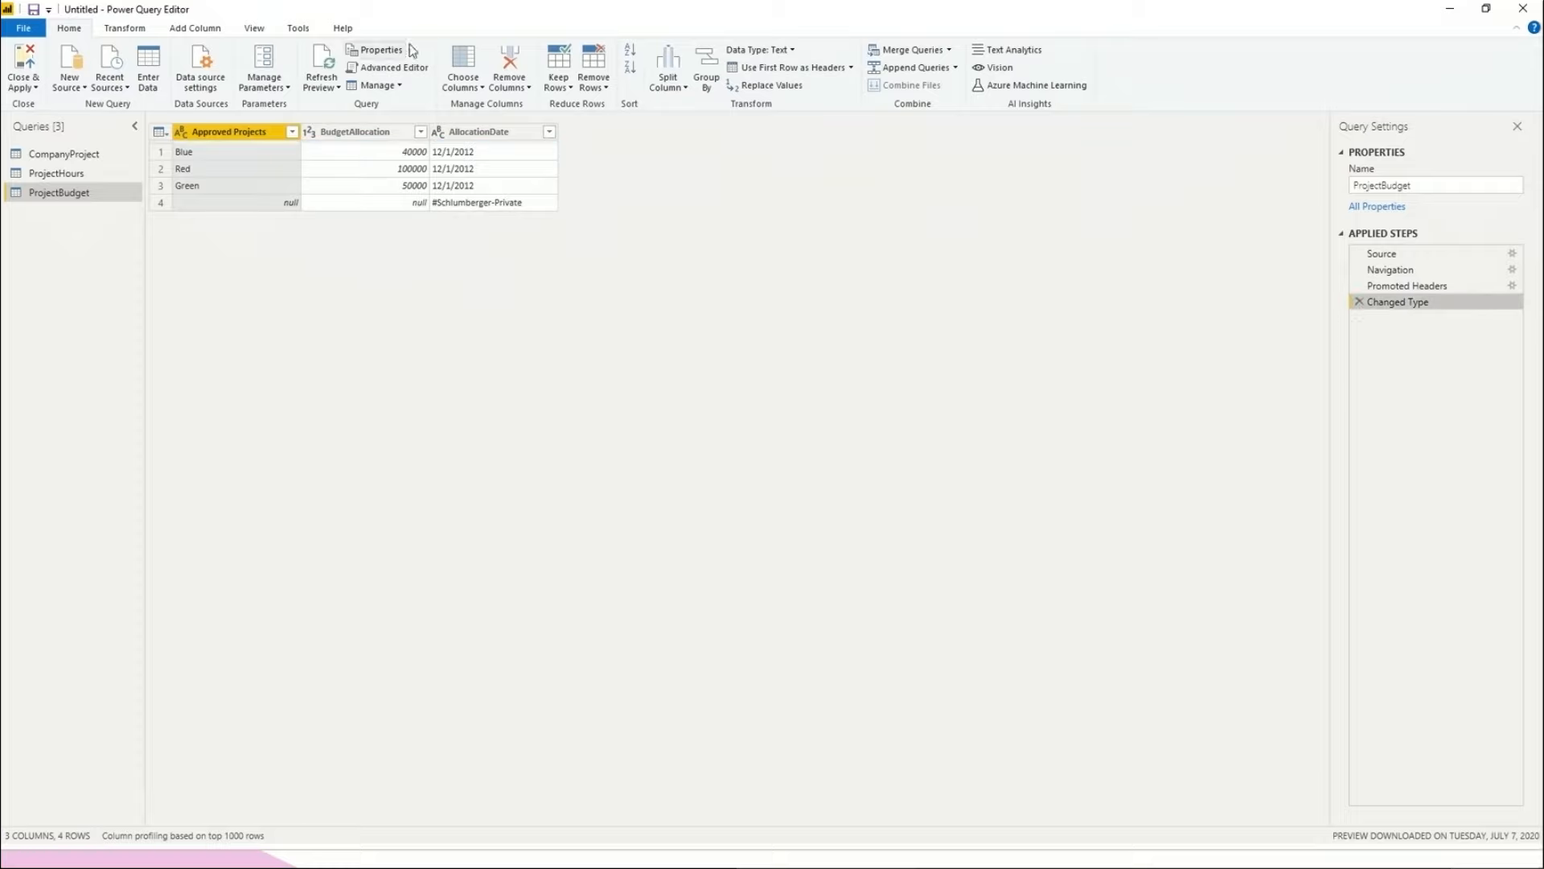
Remove the single bottom row from the ProjectBudget query and apply the changes to the model.
left_click(559, 84)
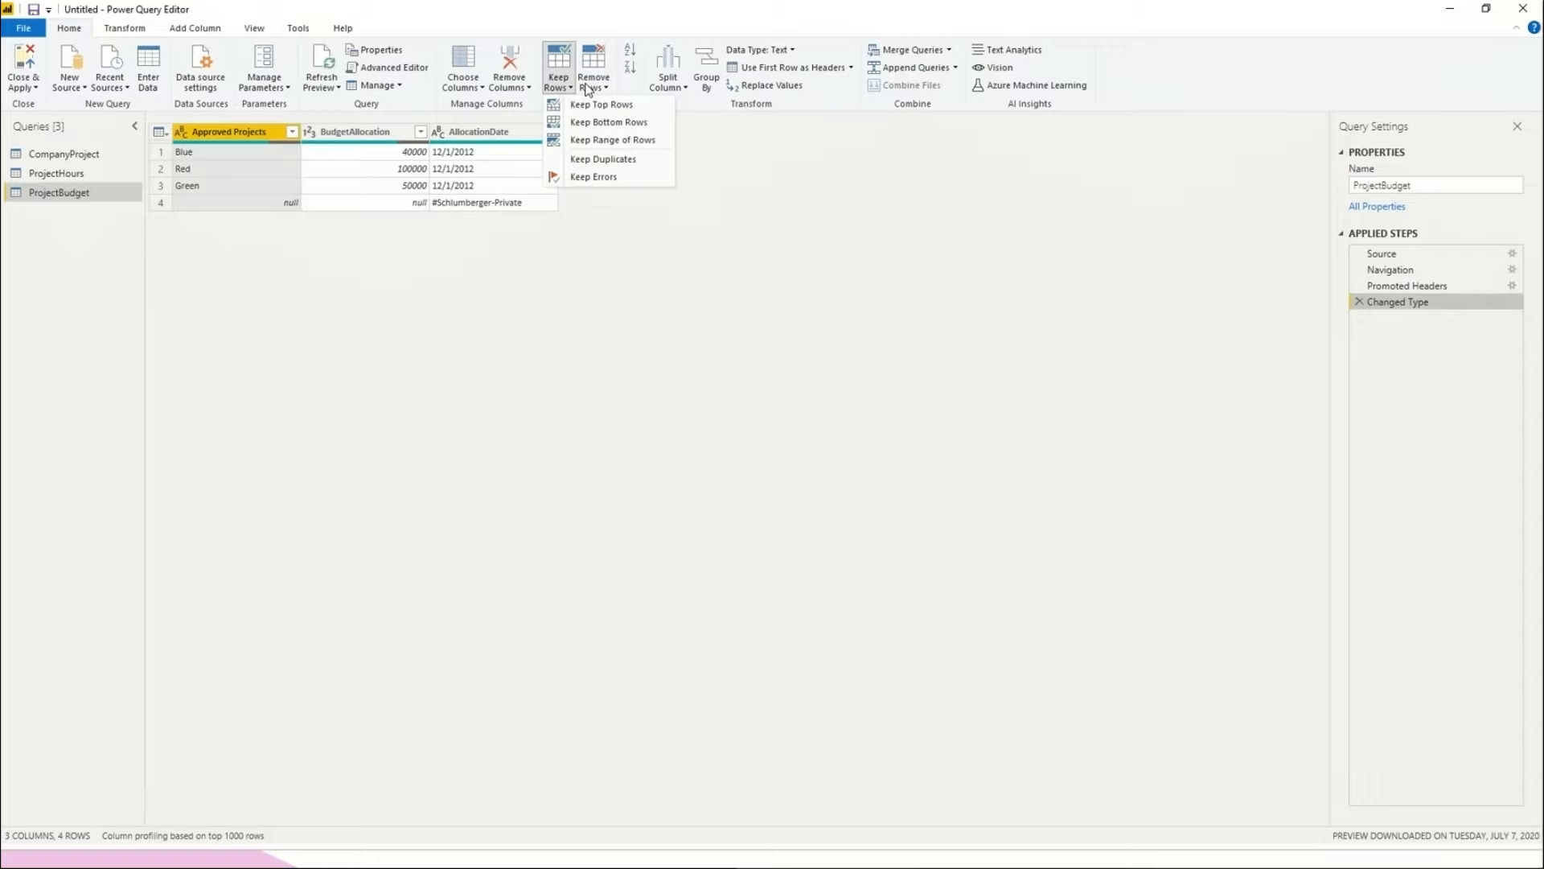
left_click(590, 85)
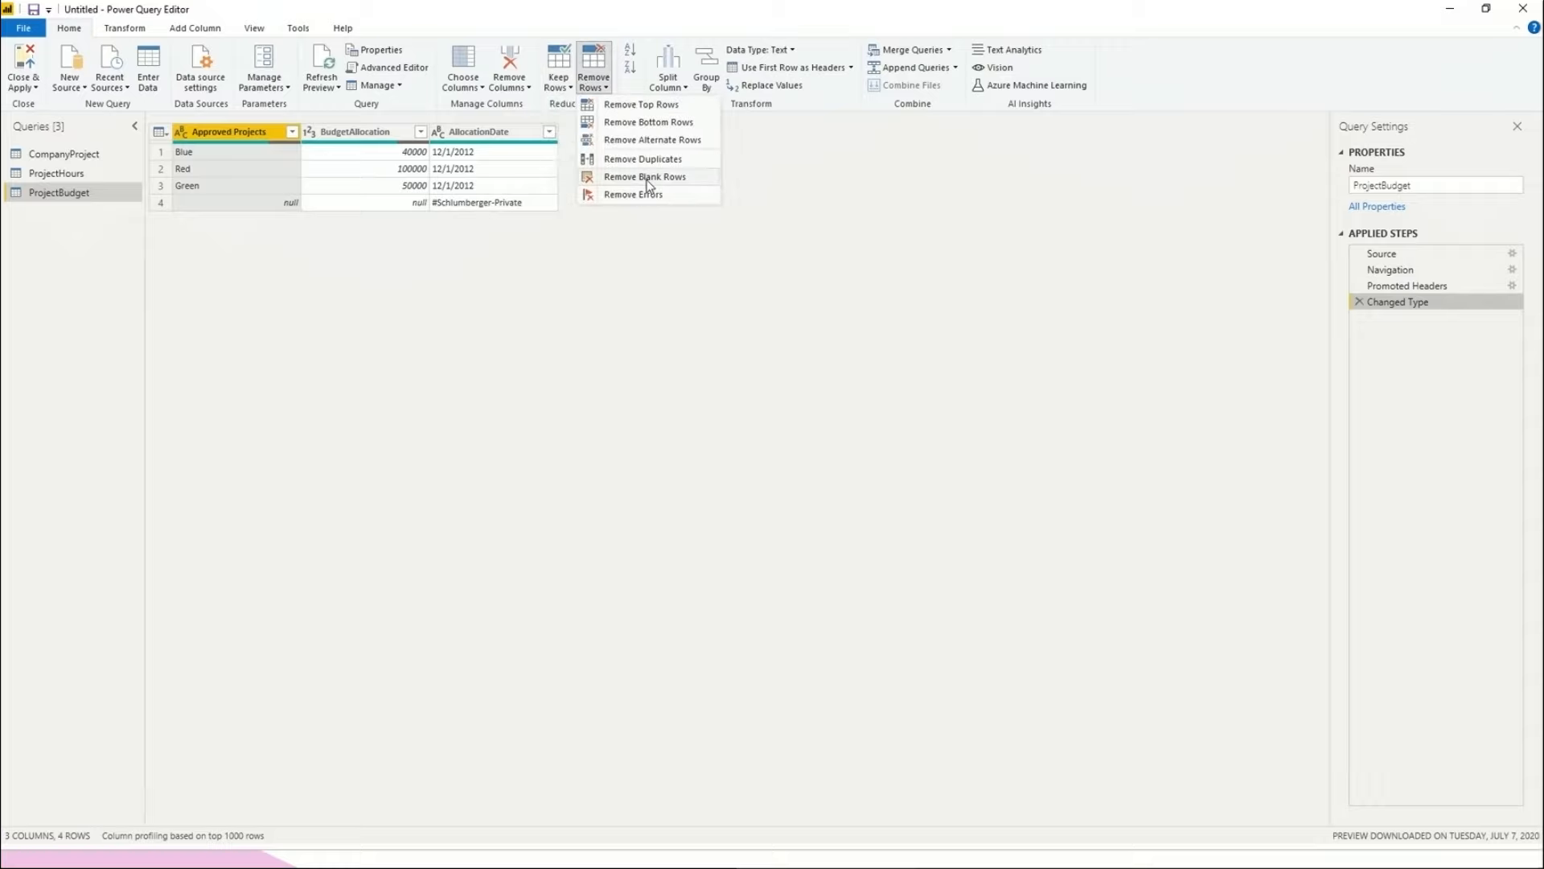
left_click(658, 126)
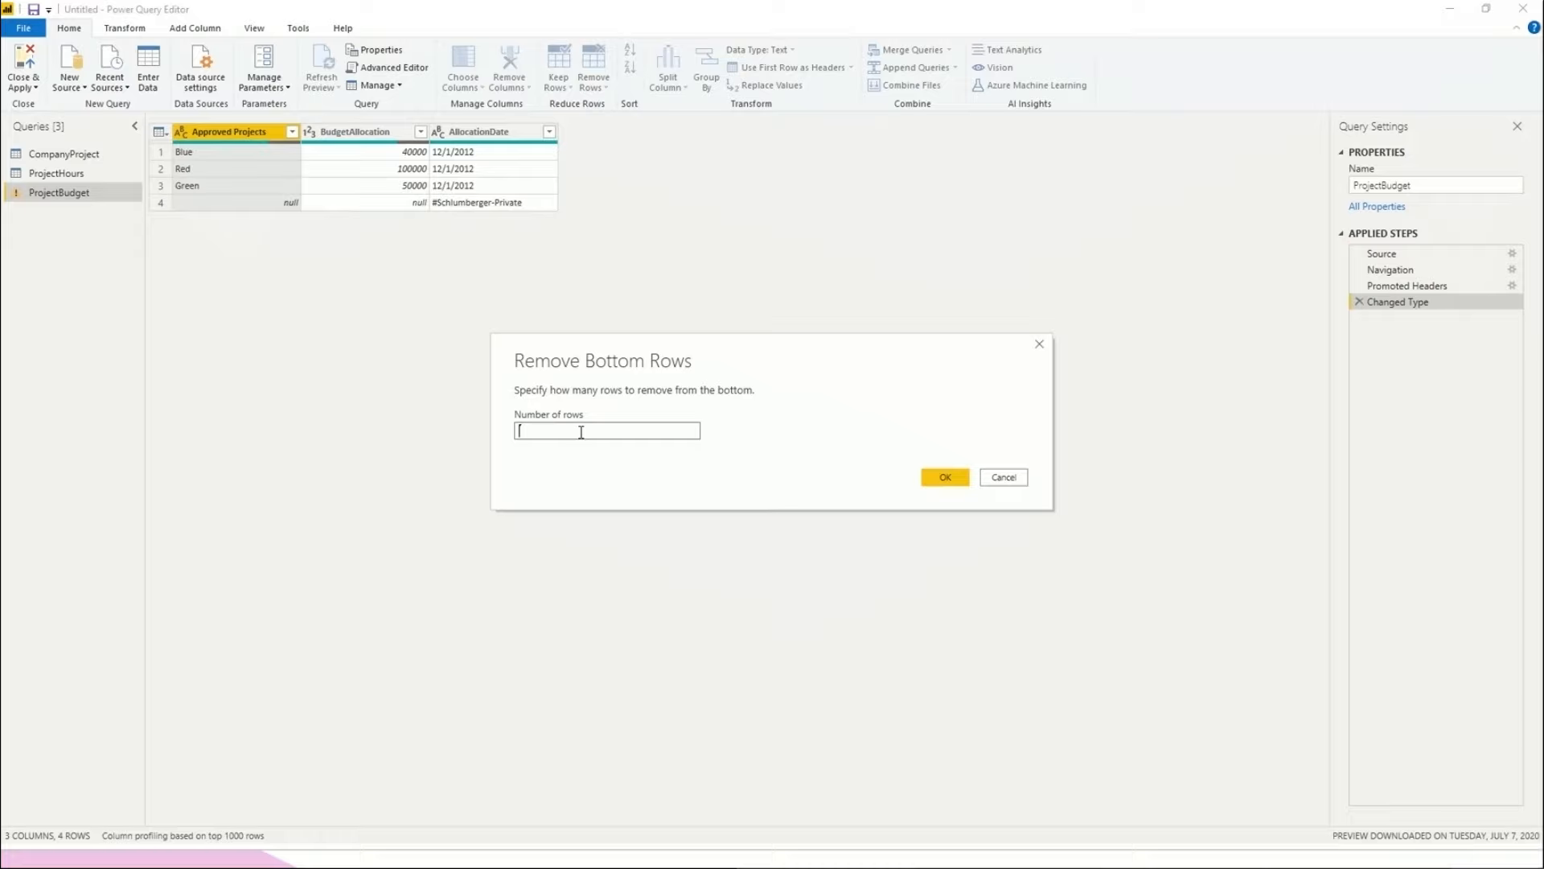
type("4")
left_click(945, 478)
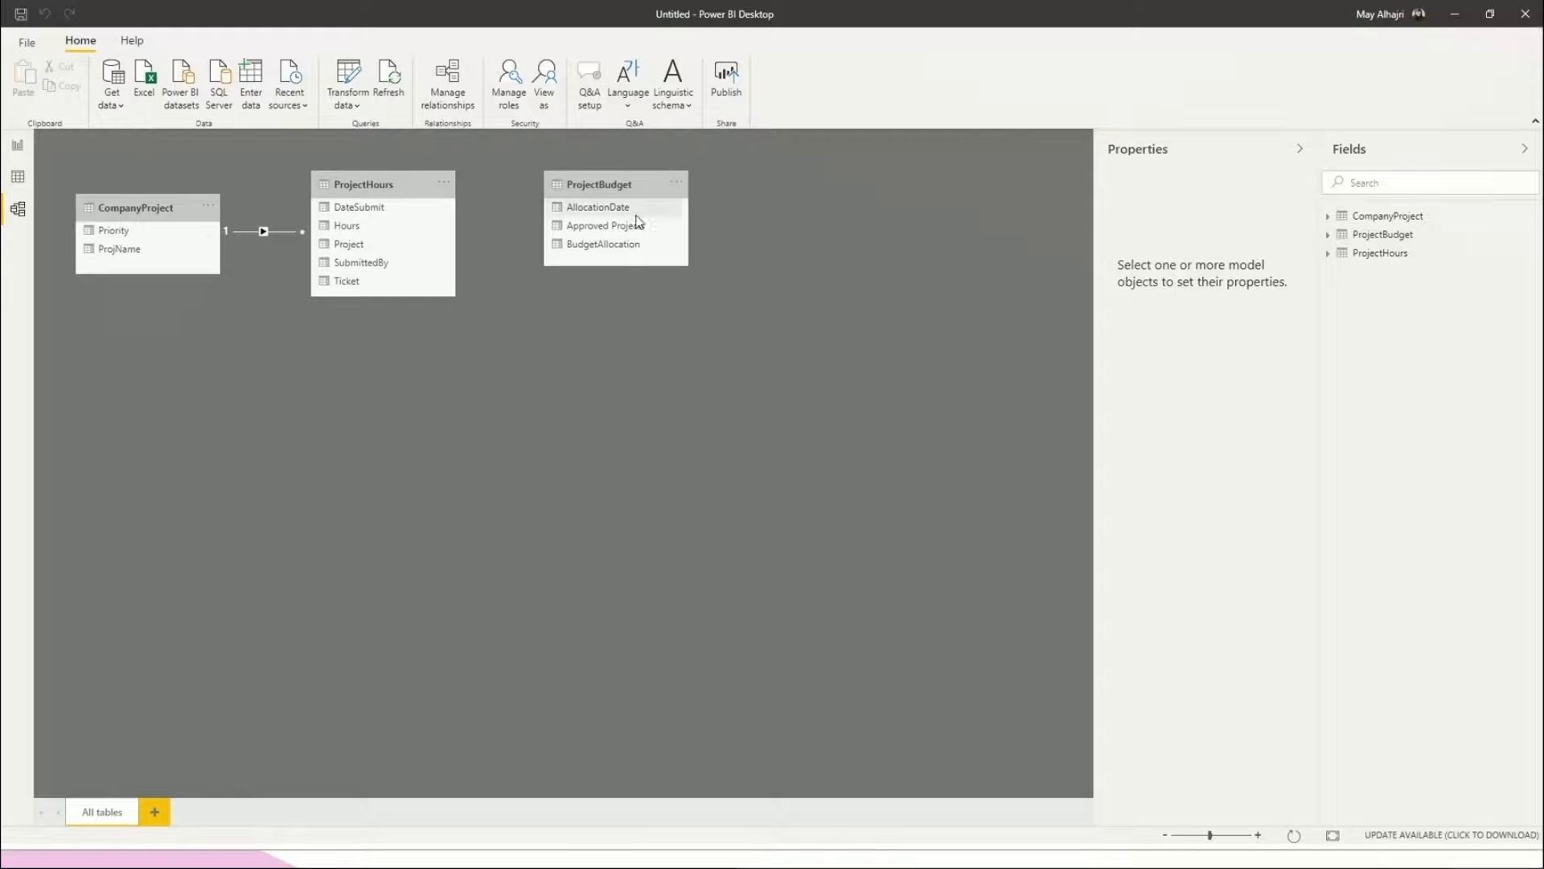
Check the cleaned rows of the ProjectBudget table in the data view, and return to the model diagram.
left_click(17, 184)
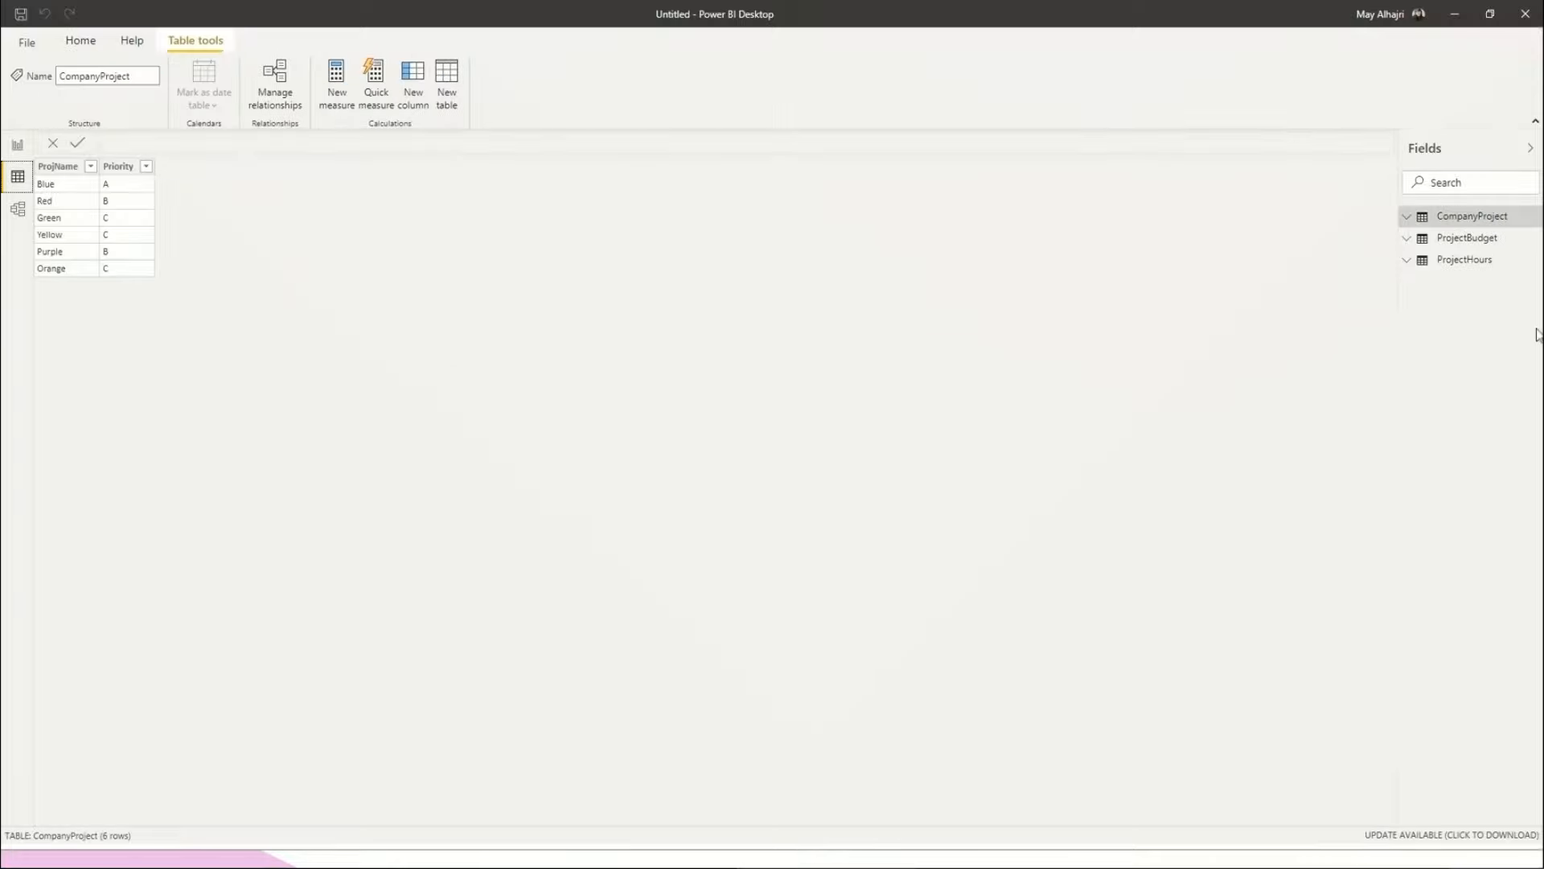
left_click(1470, 240)
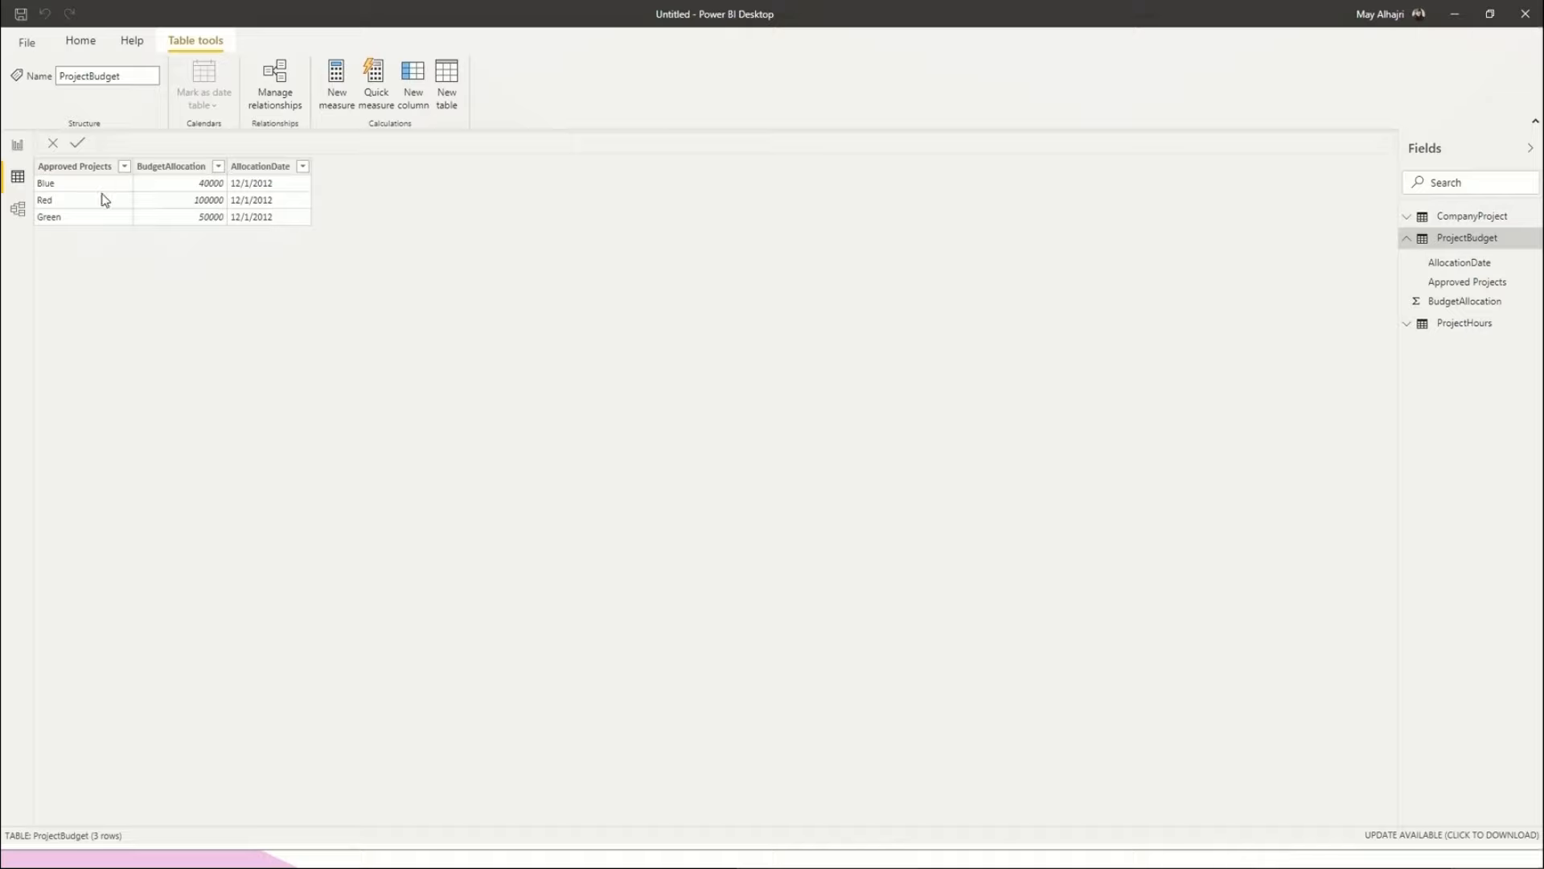
left_click(18, 210)
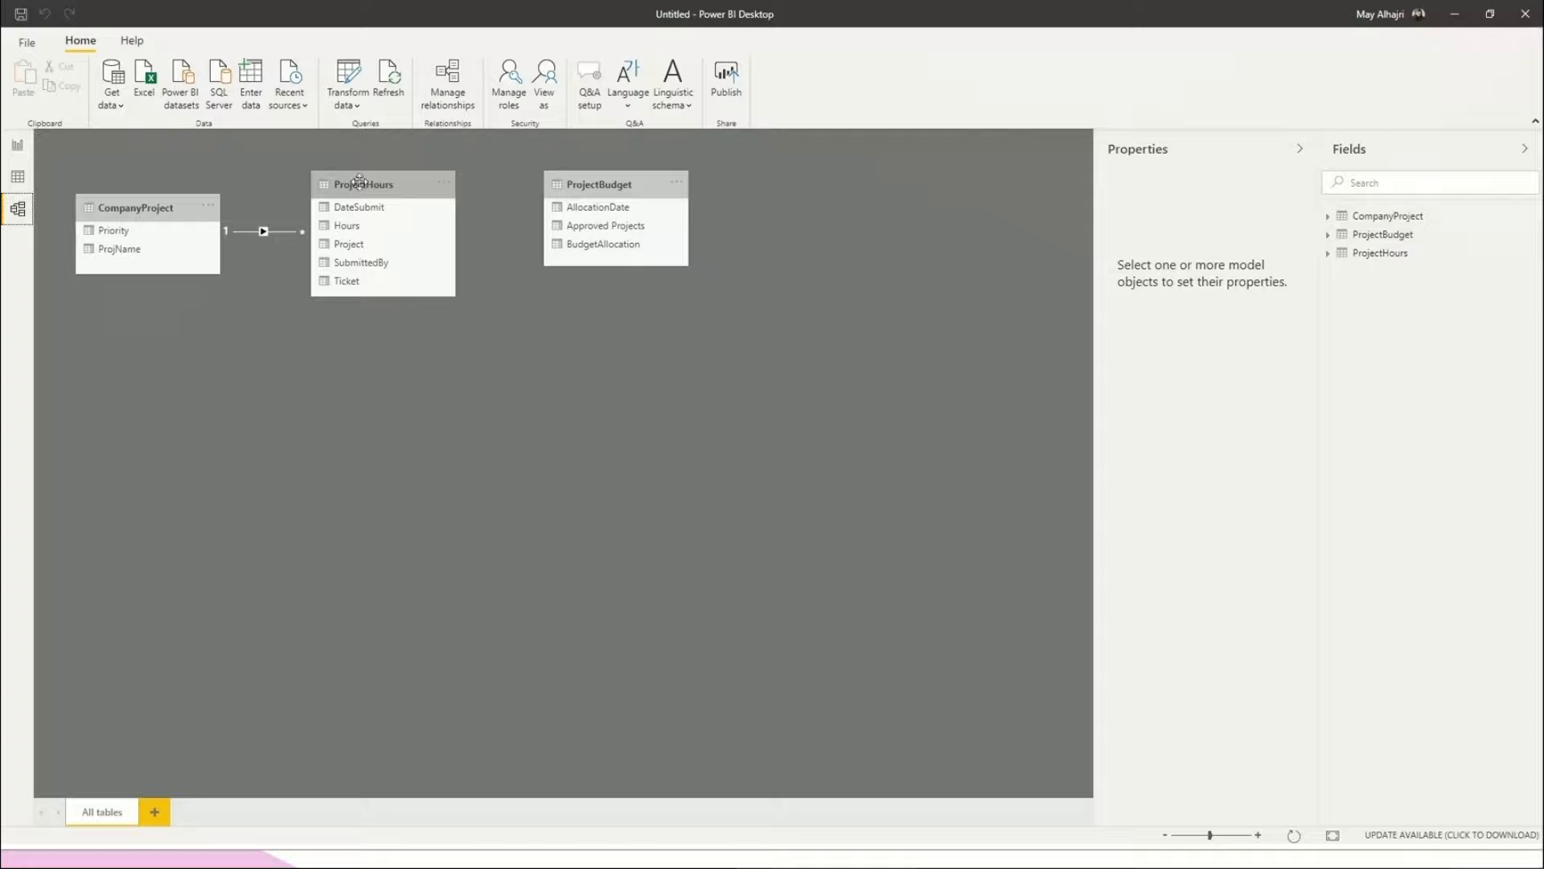
Rearrange the model diagram with ProjectHours lower between the other two tables and CompanyProject level with ProjectBudget.
left_click_drag(361, 191, 383, 307)
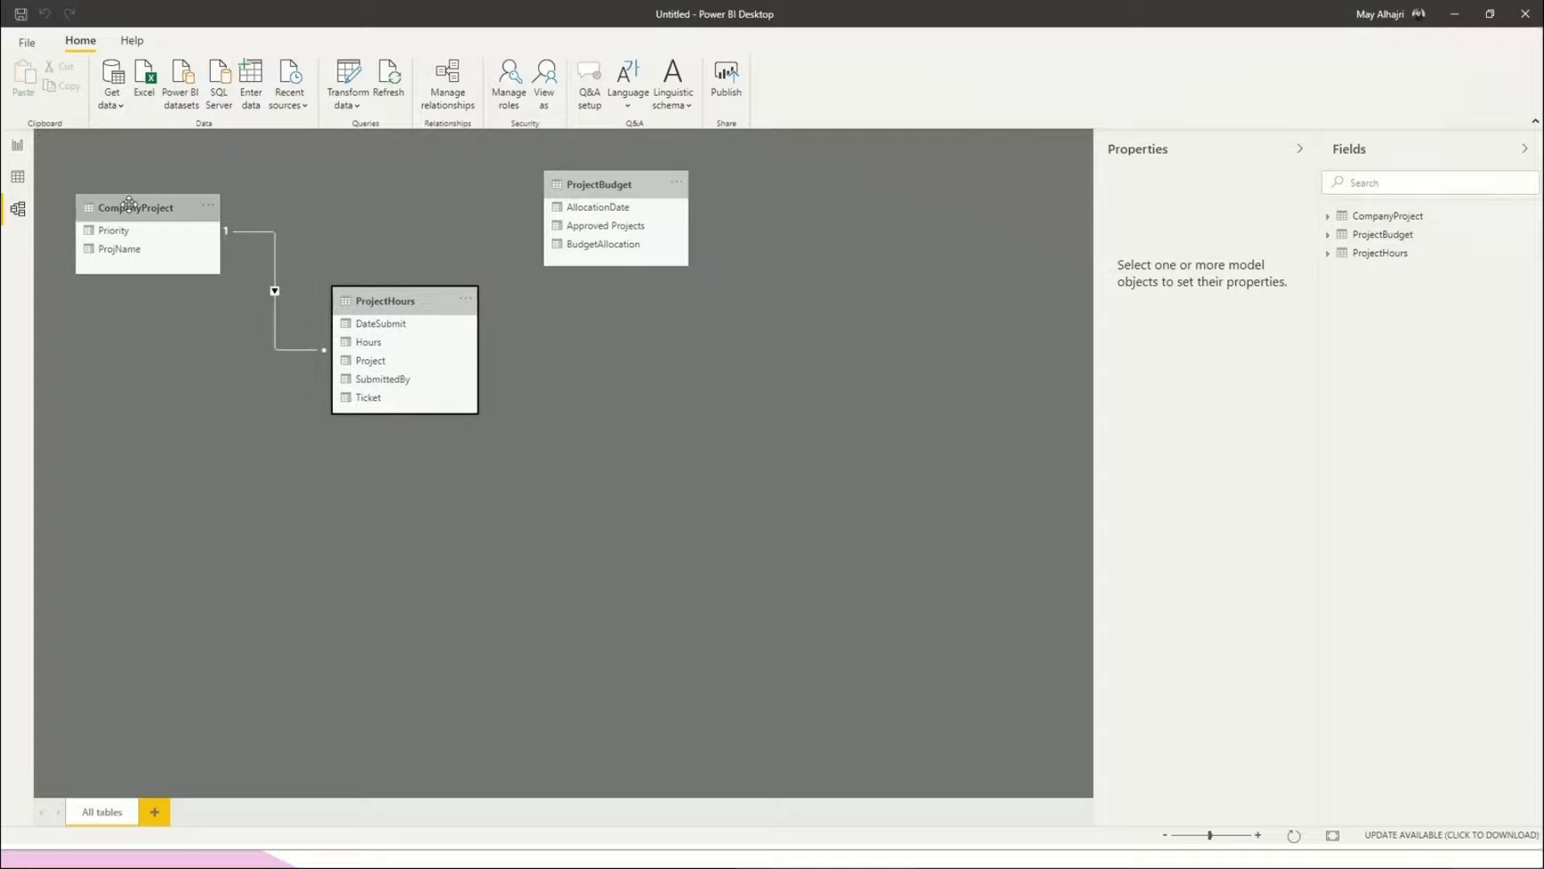
left_click_drag(132, 209, 136, 185)
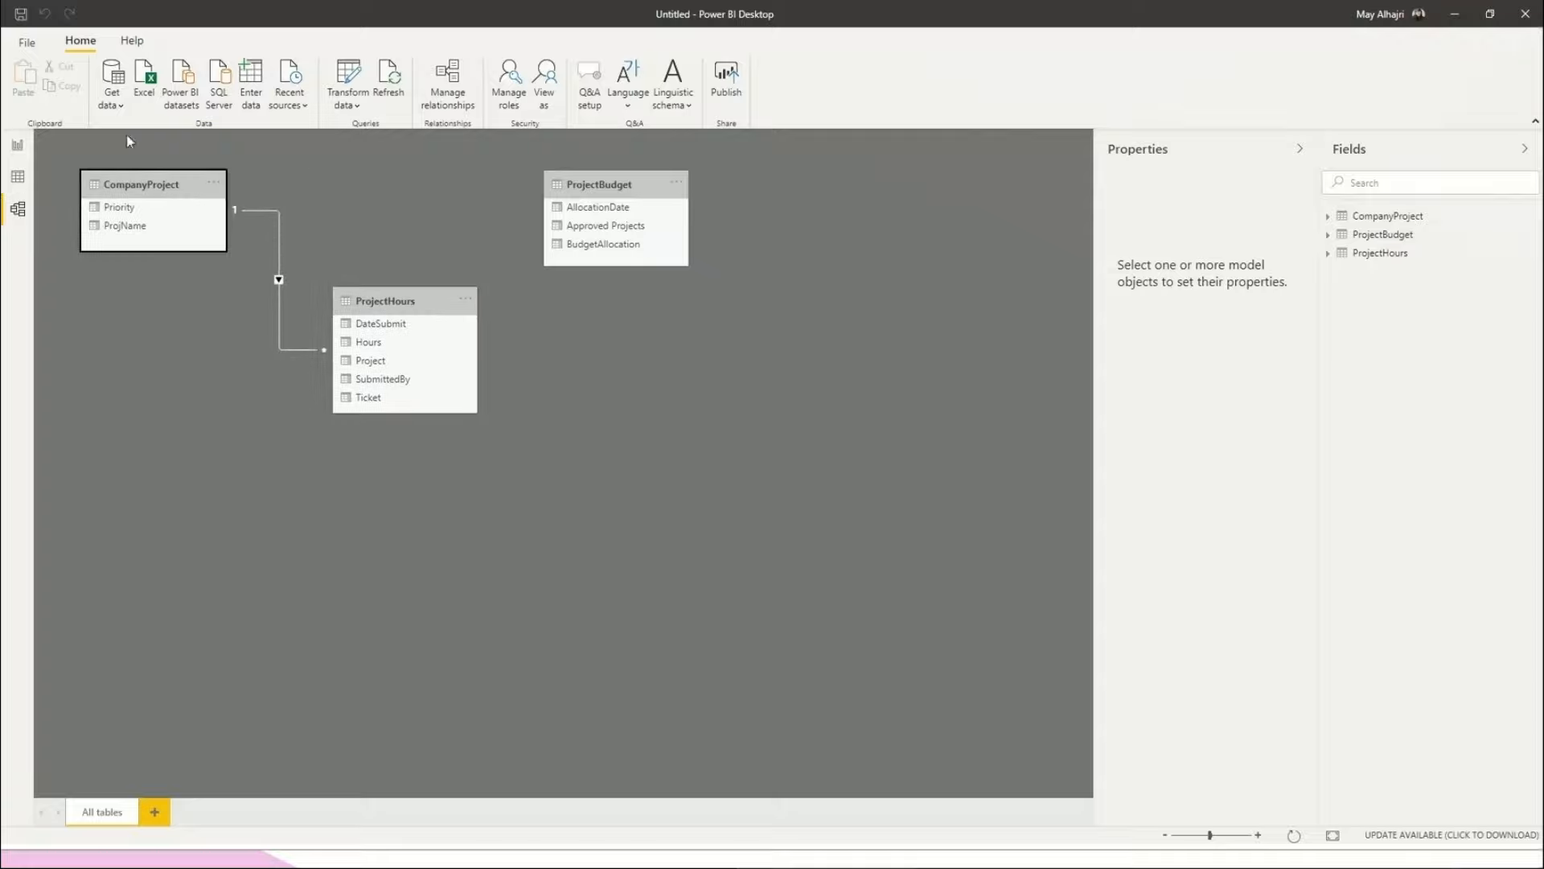
left_click(643, 188)
left_click(136, 185)
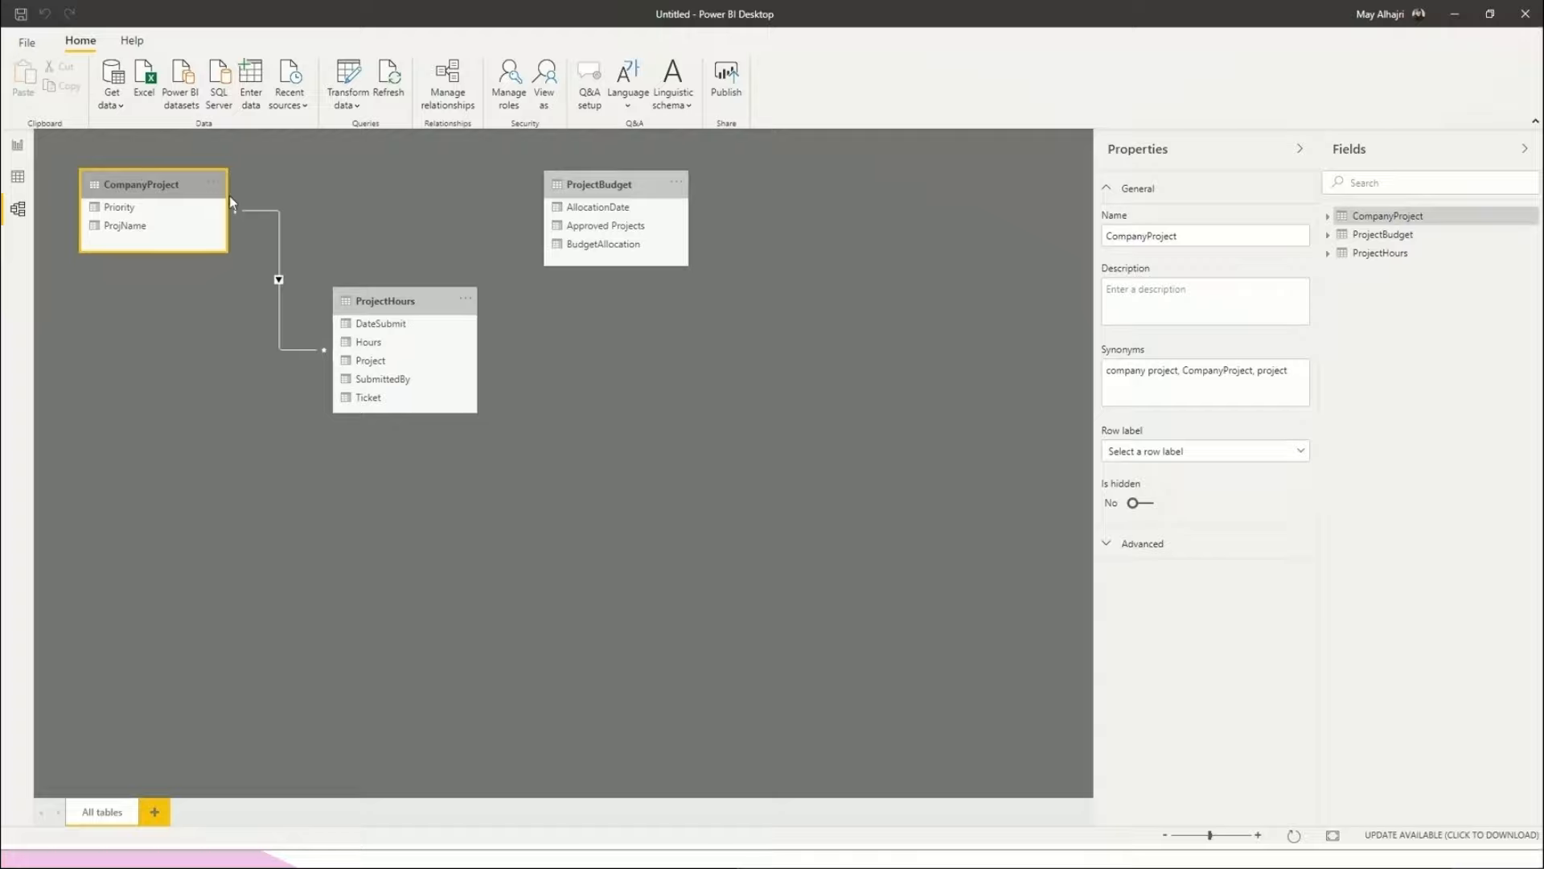
Add a second table visual listing CompanyProject's Priority to the report, and place it in the upper middle of the page.
left_click(17, 147)
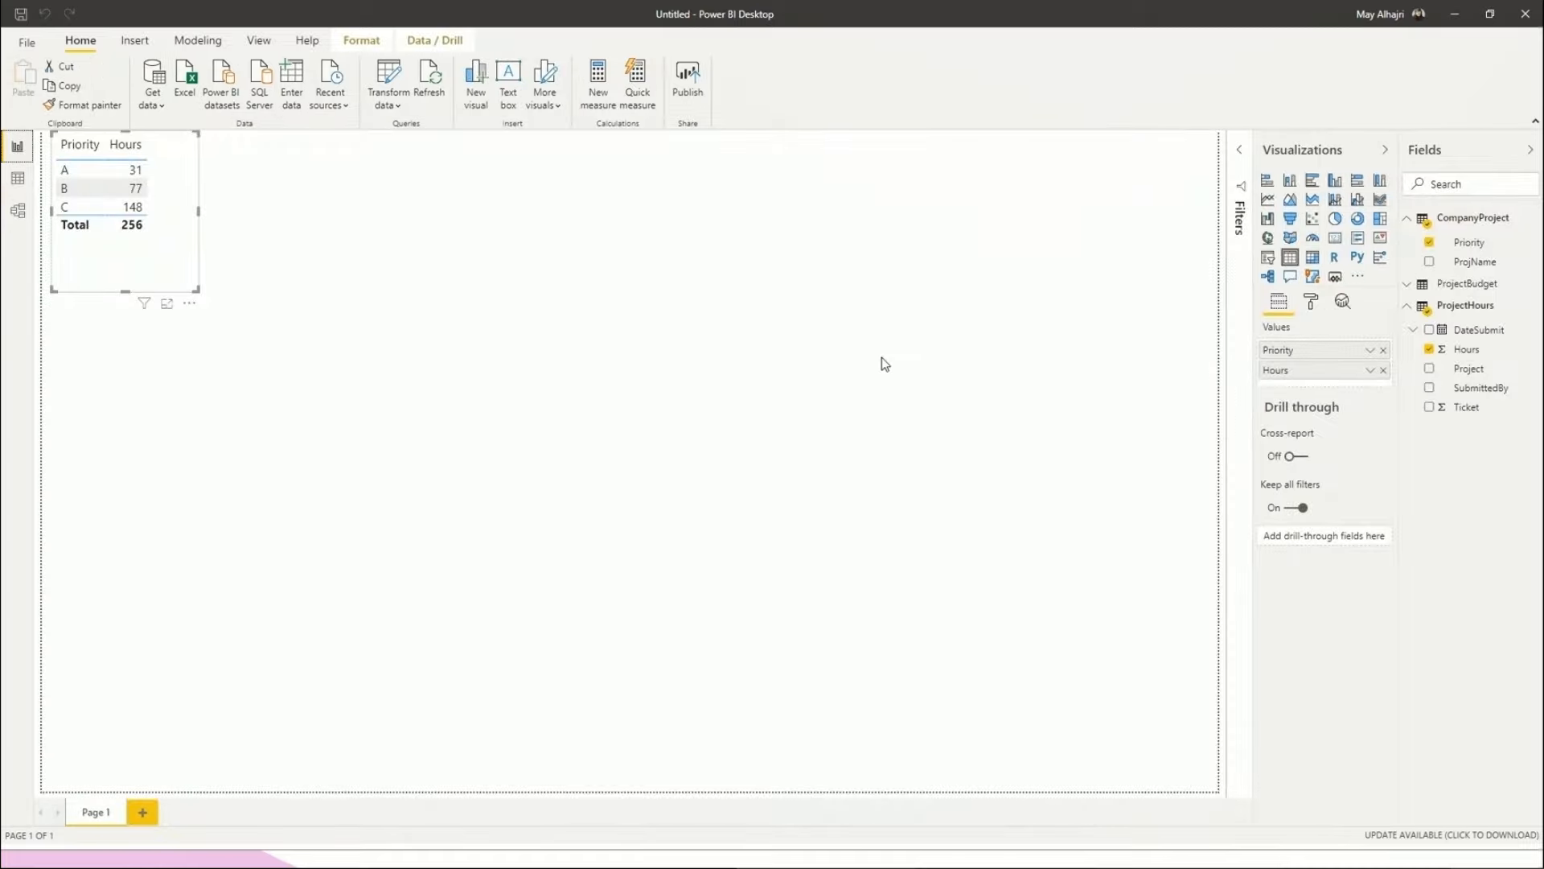
left_click(1126, 216)
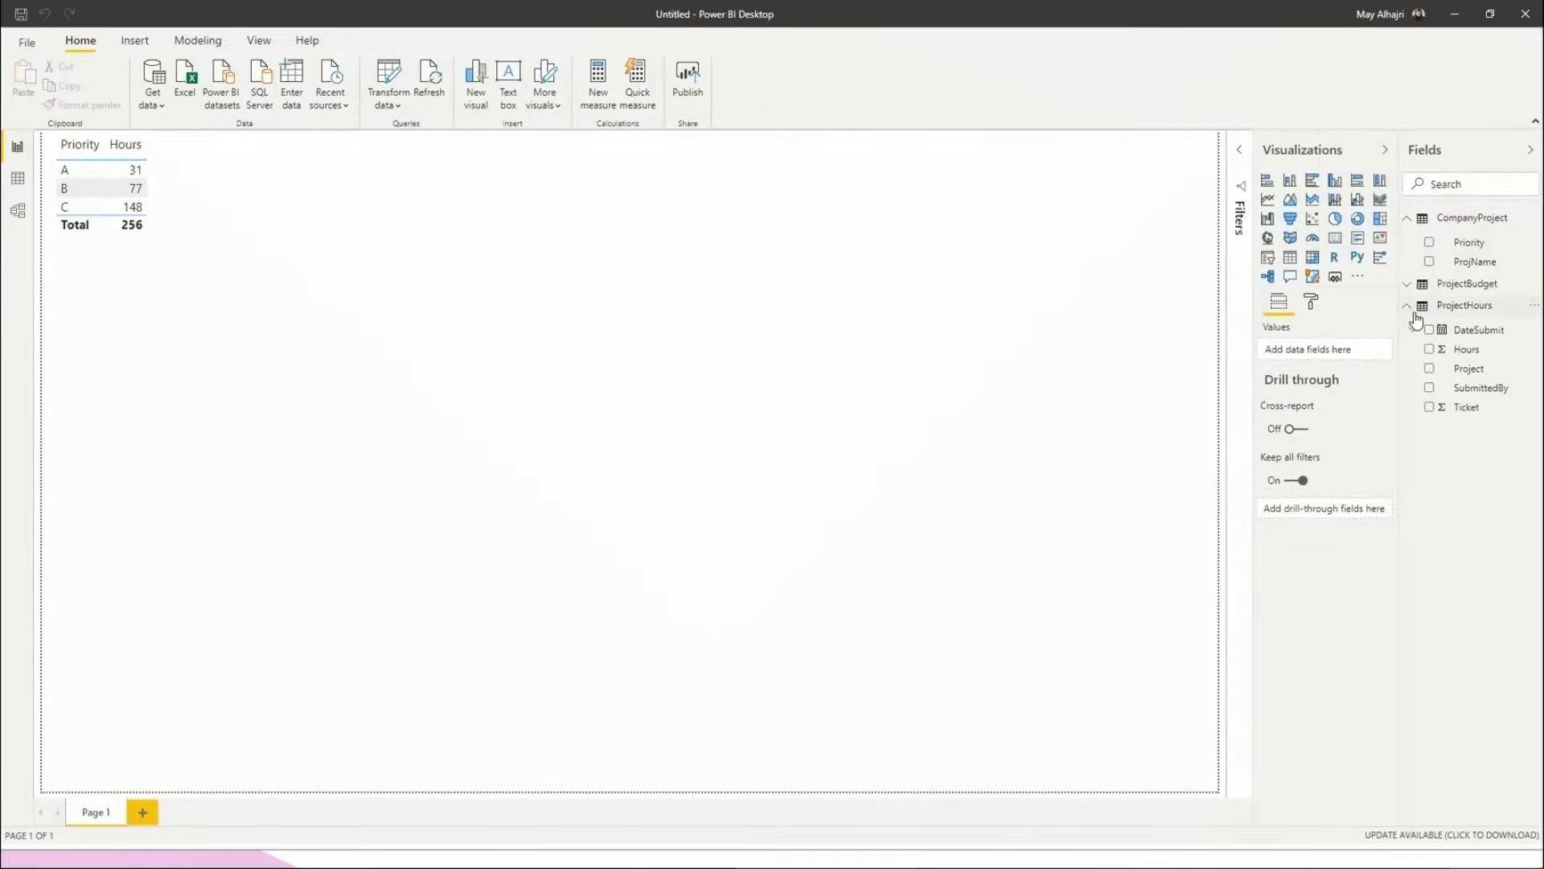
left_click(1429, 243)
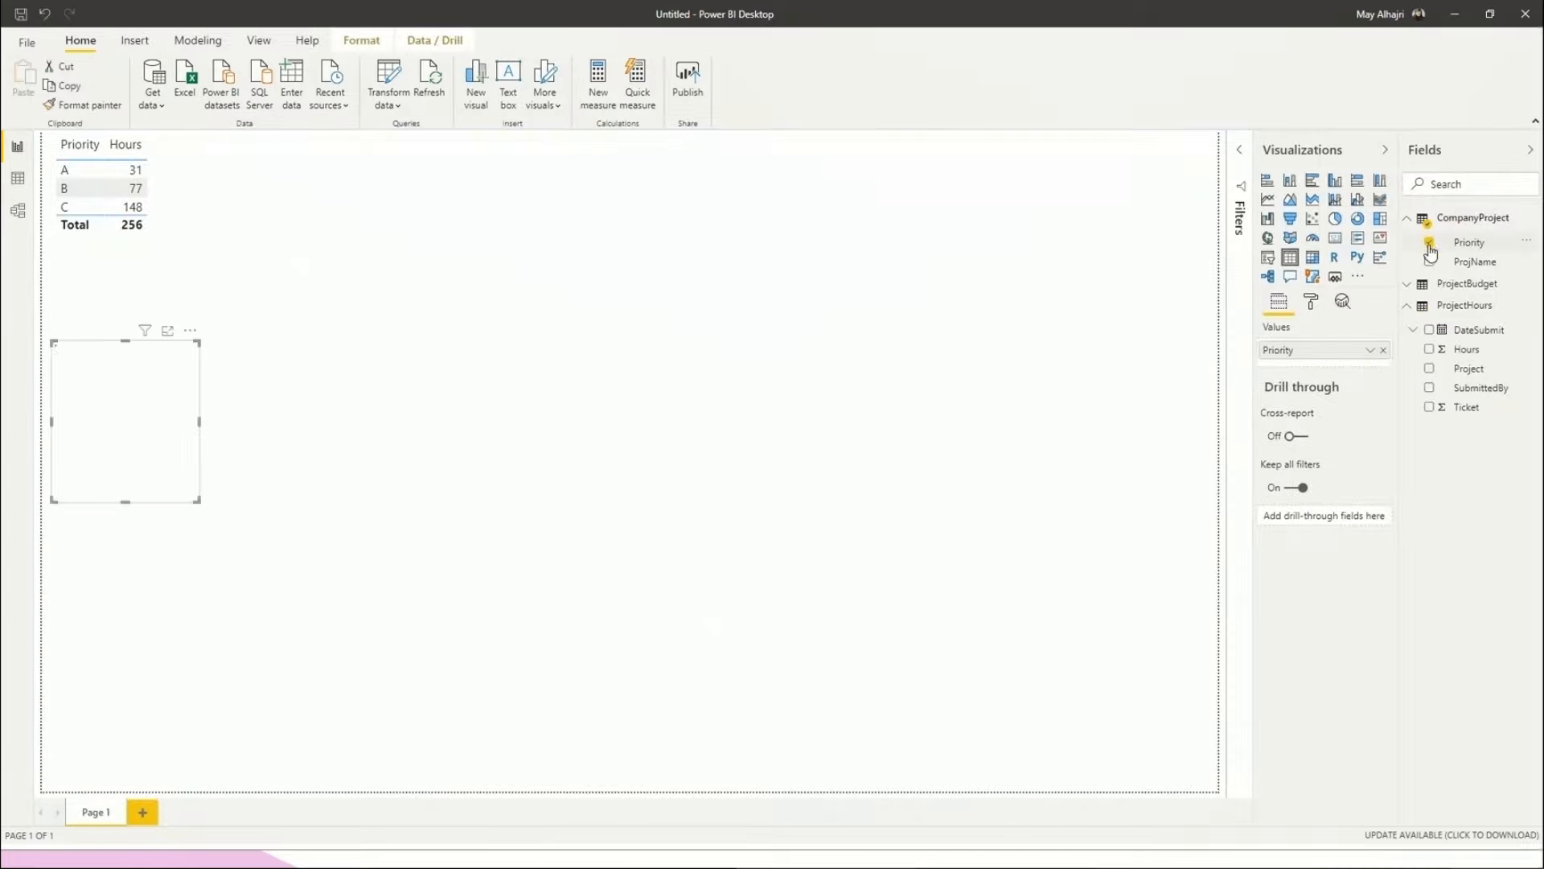
left_click_drag(145, 387, 671, 214)
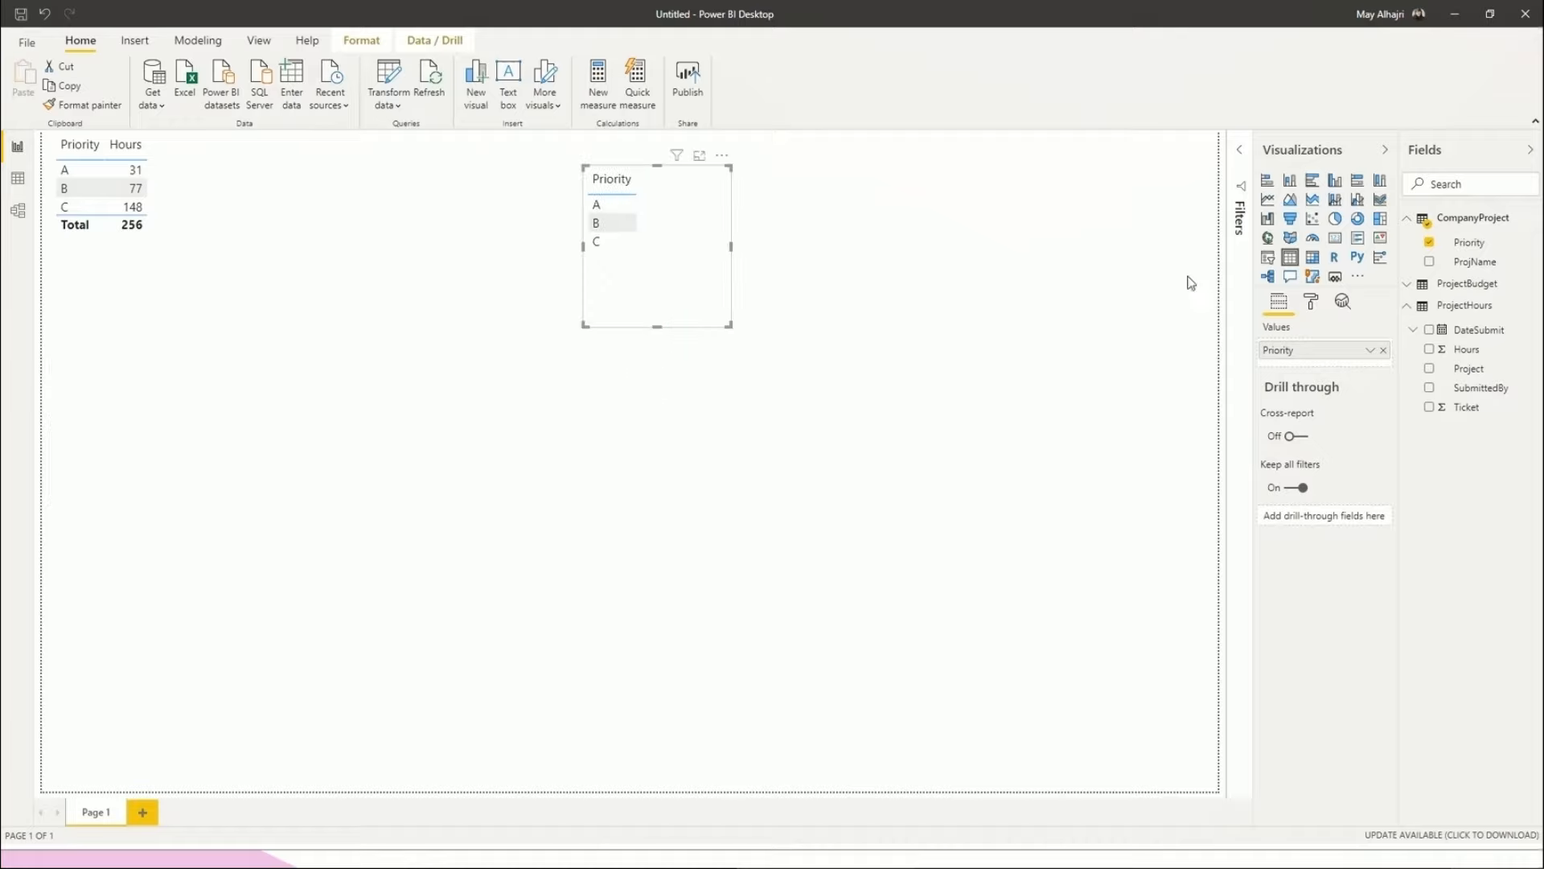
Add Approved Projects and BudgetAllocation from ProjectBudget to the new Priority table, and dismiss the offered relationship fix without applying it.
left_click(1409, 285)
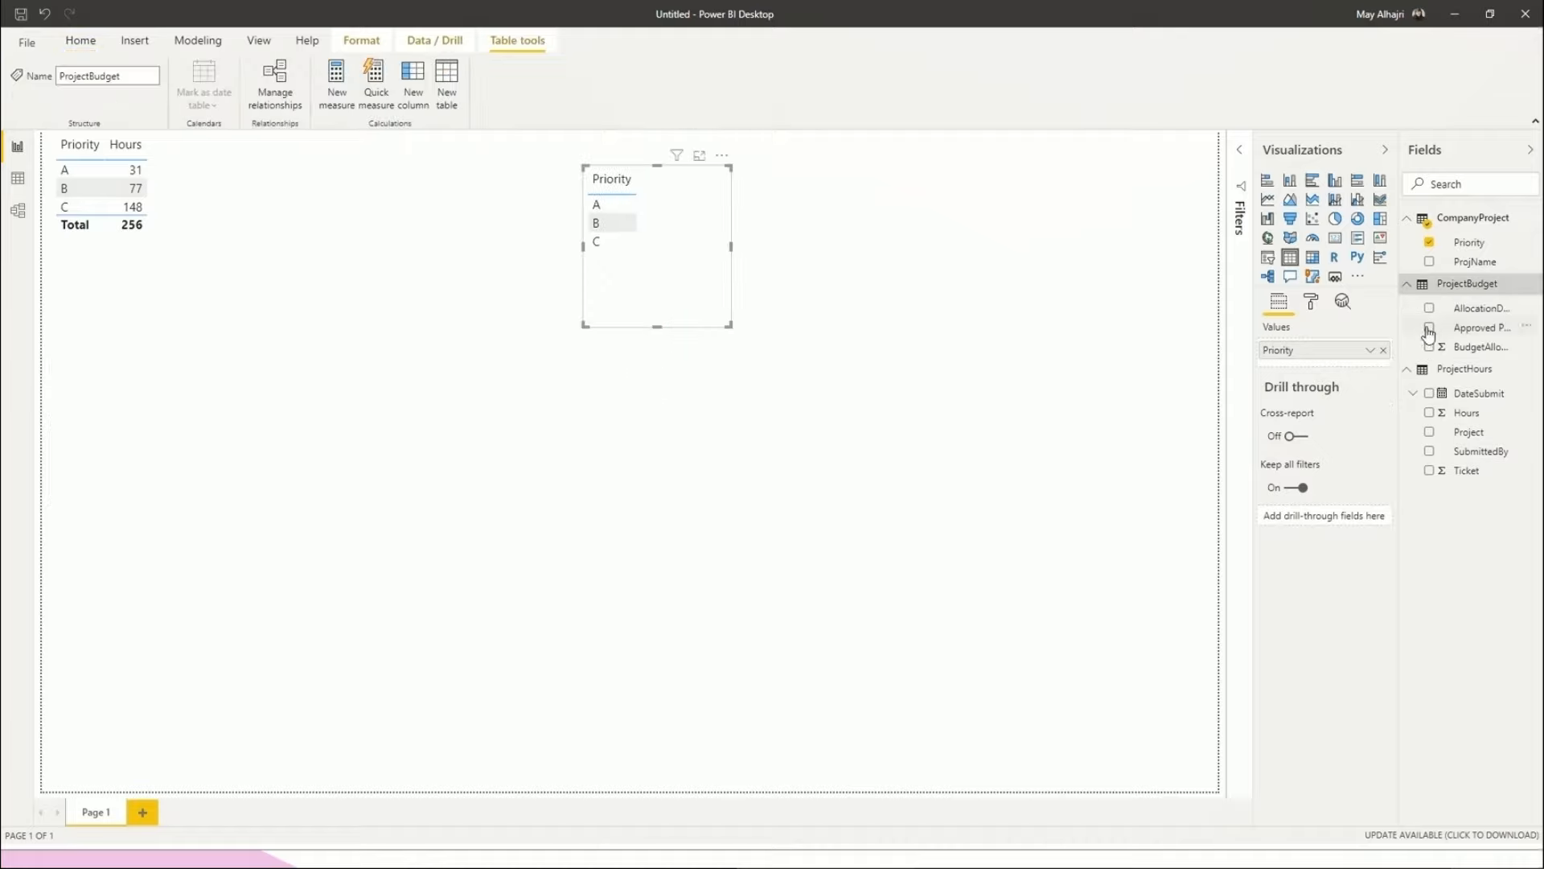
left_click(1430, 329)
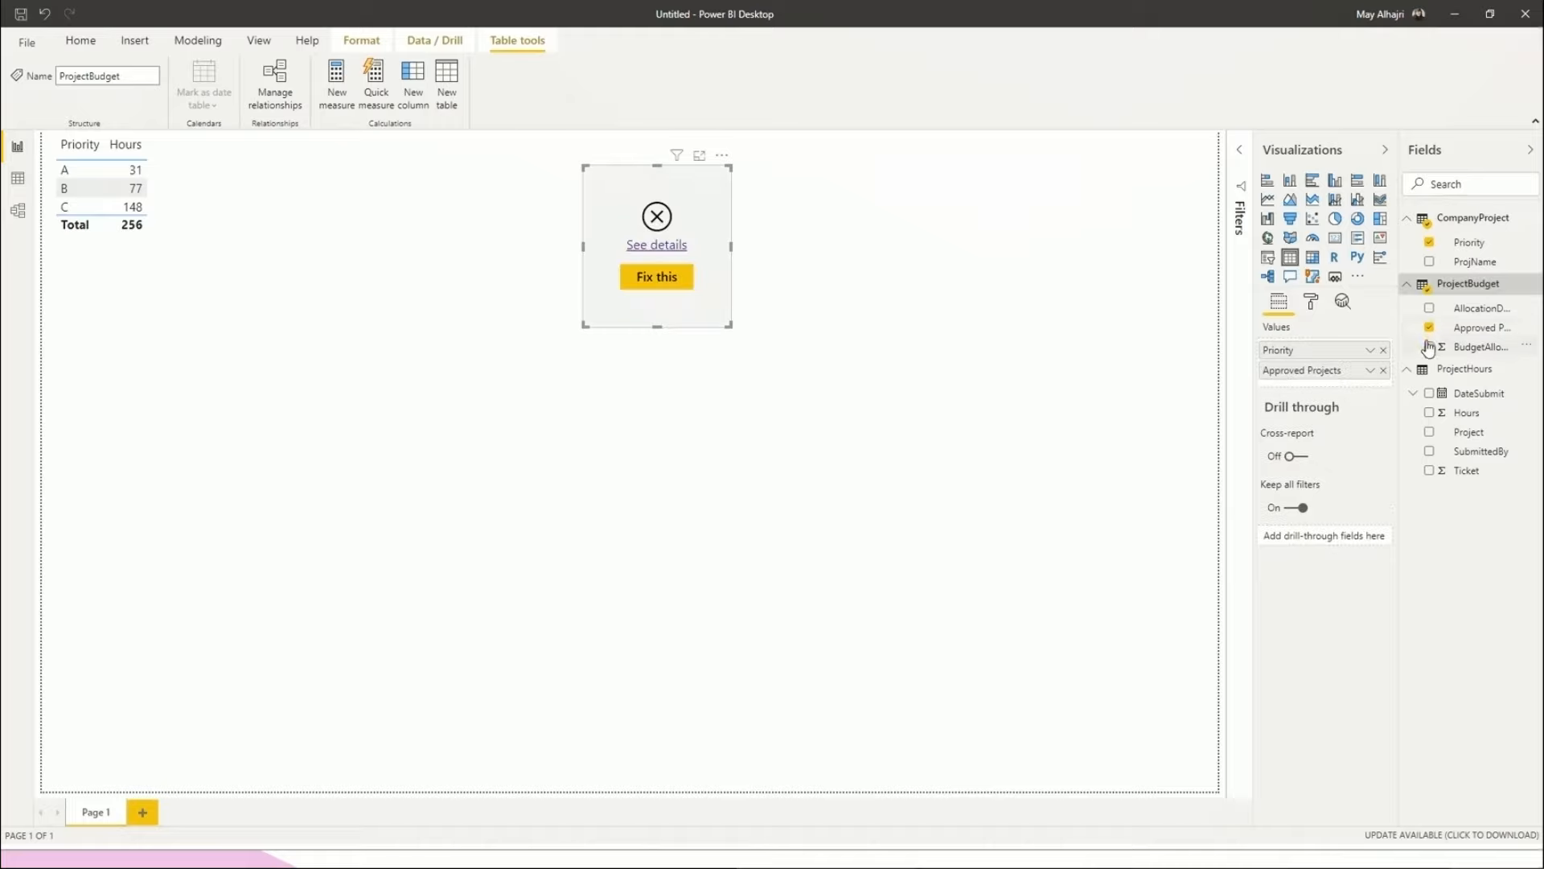
left_click(1429, 347)
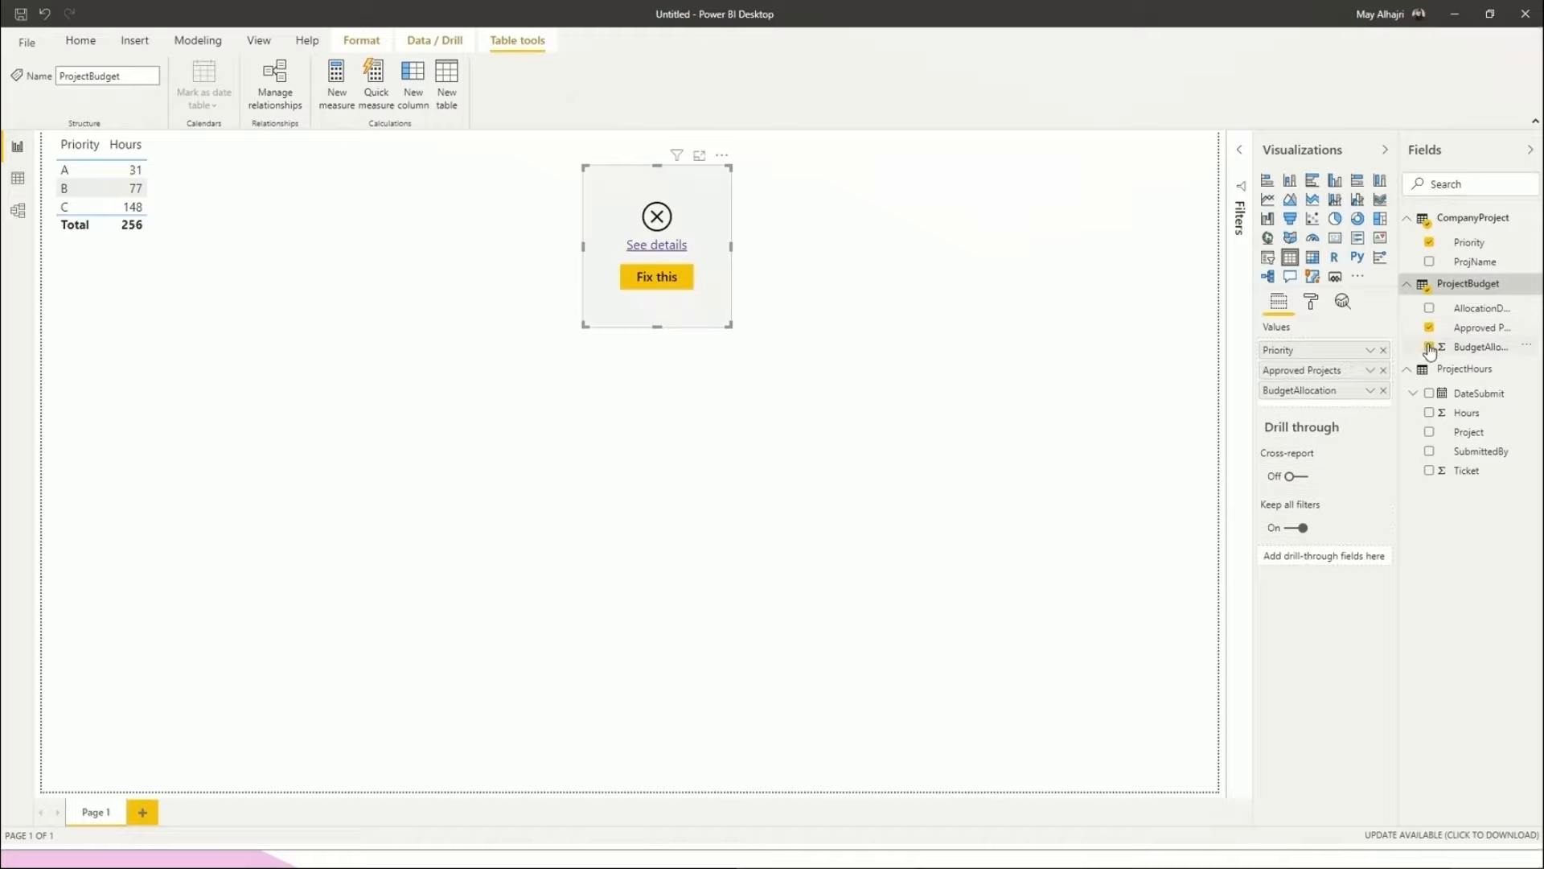
left_click(661, 293)
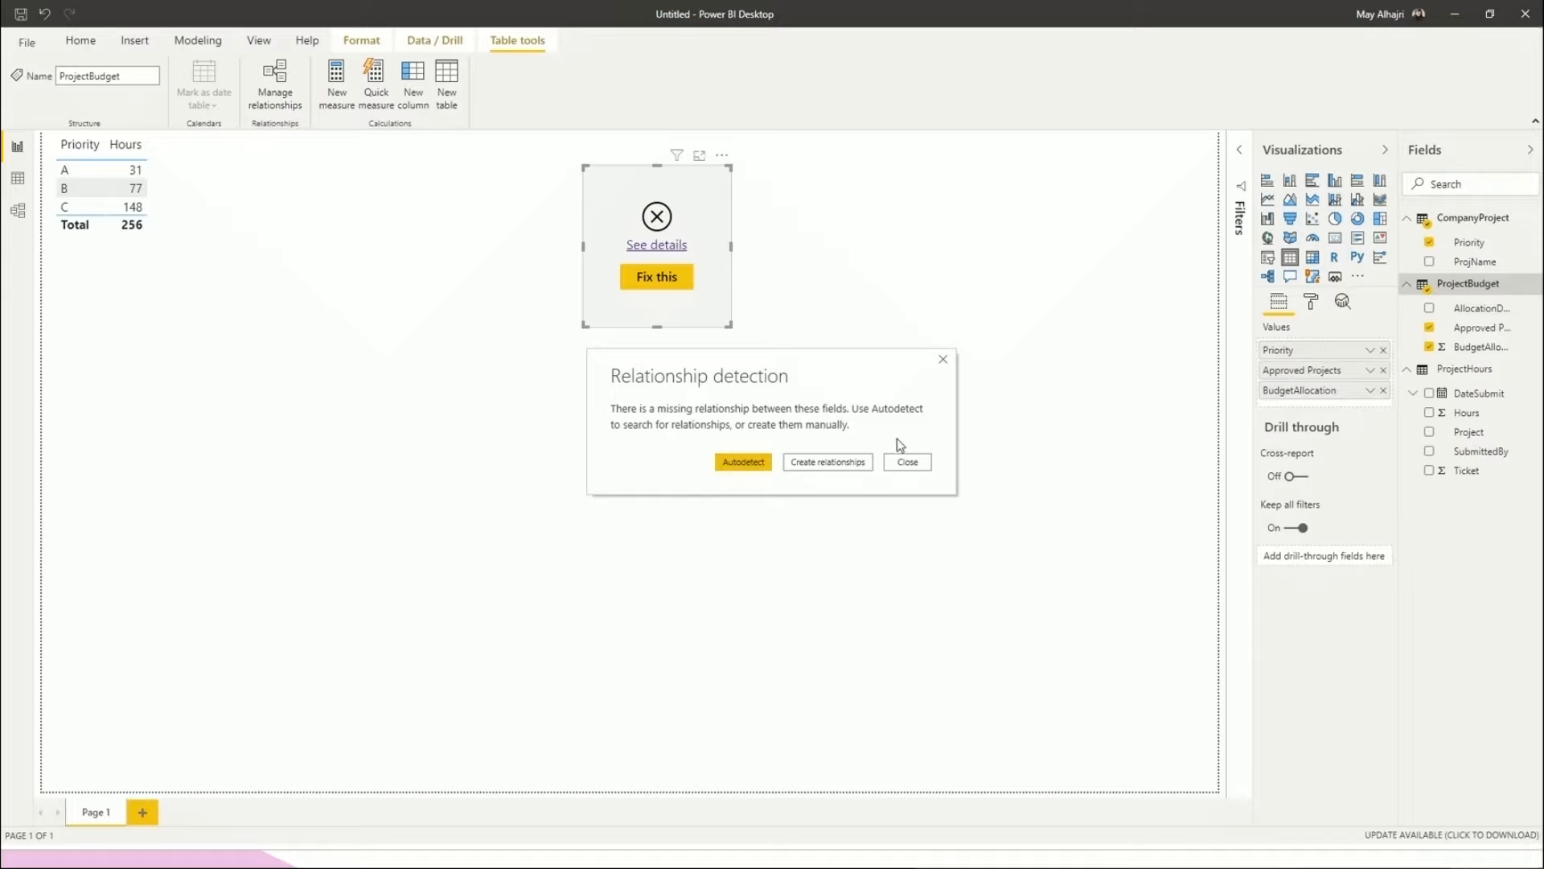
left_click(943, 359)
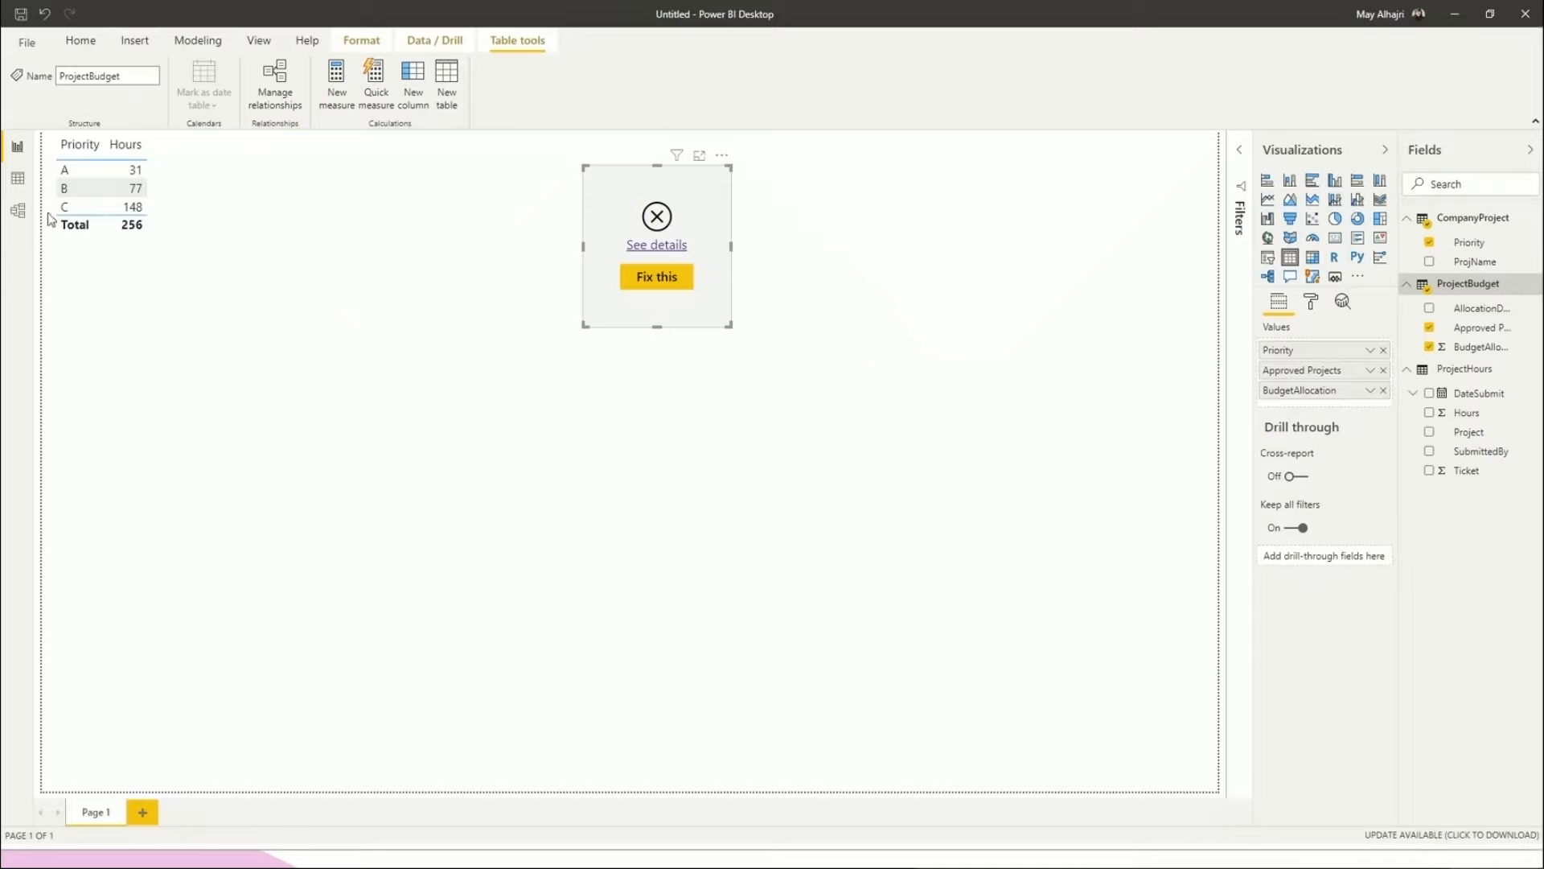
Return to the model diagram and move the ProjectHours table slightly lower.
left_click(17, 211)
left_click(17, 215)
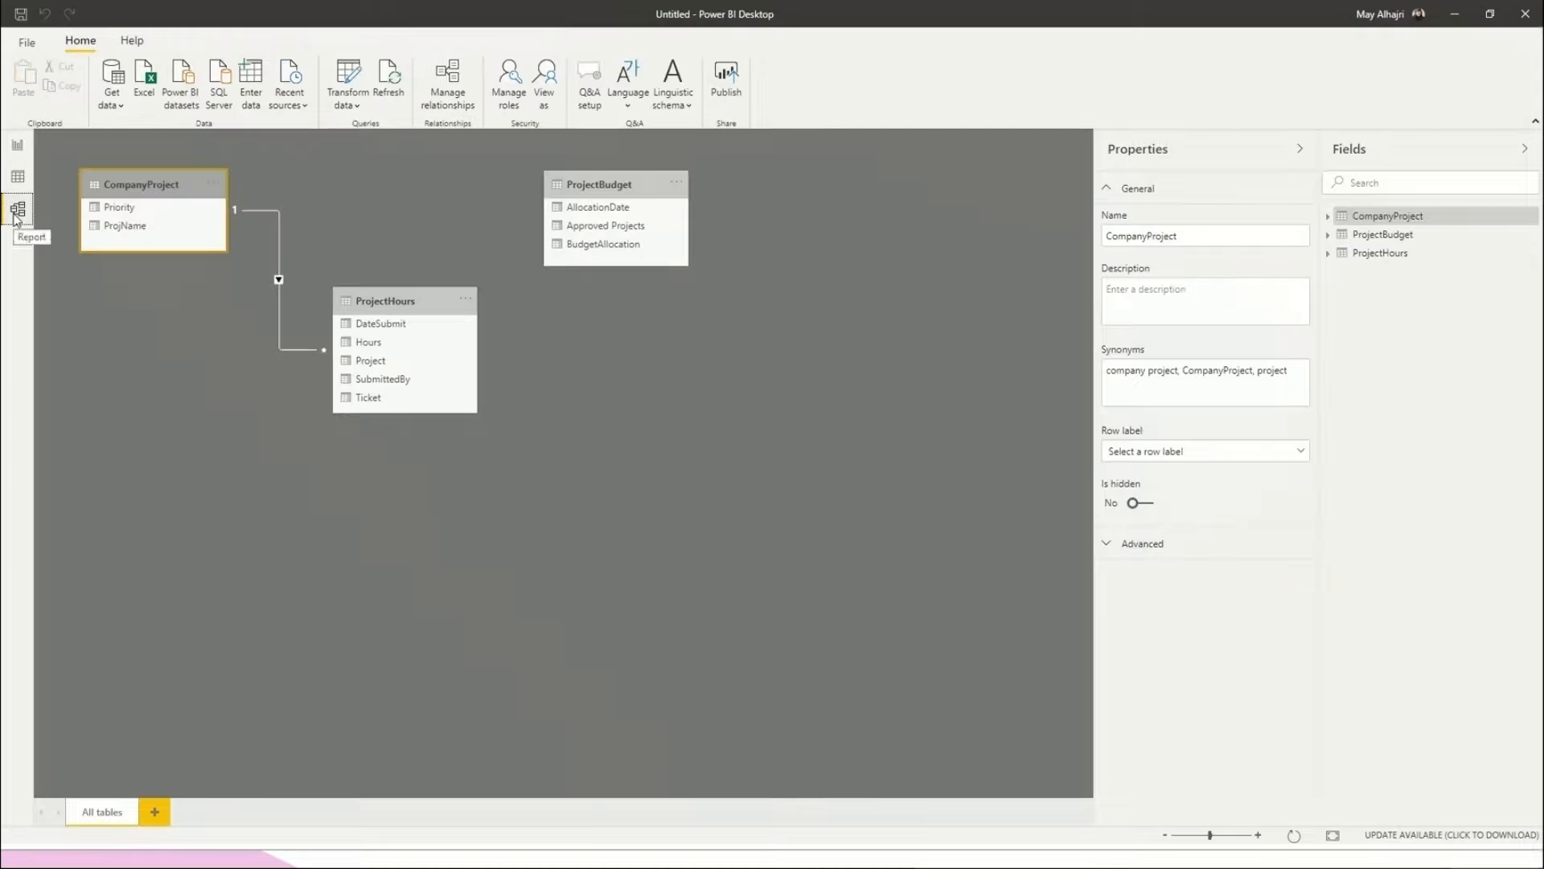
left_click(440, 193)
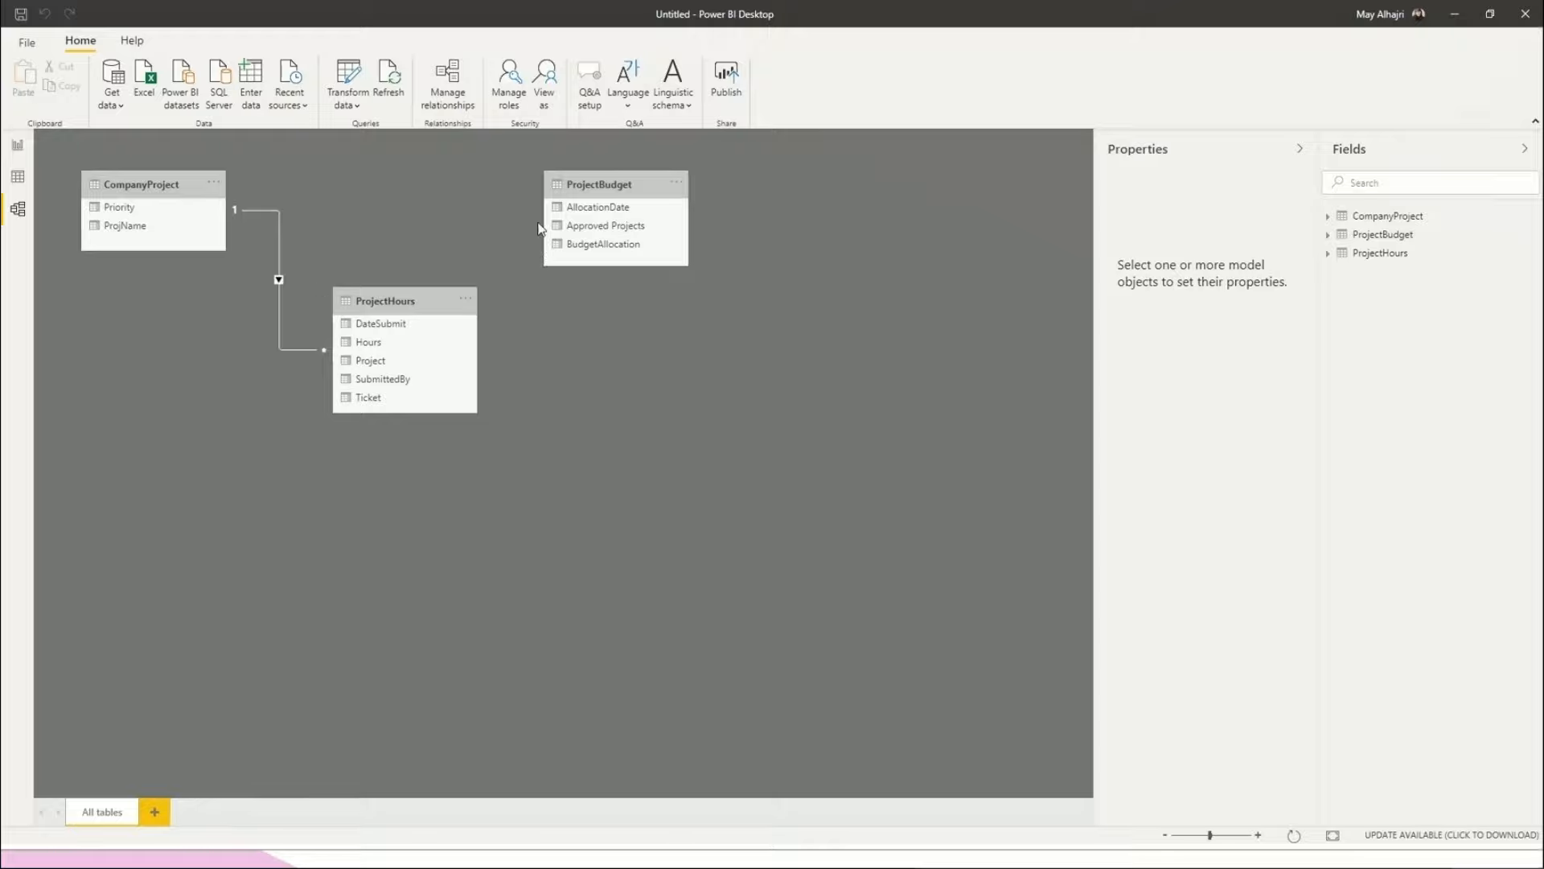
left_click_drag(421, 293, 421, 334)
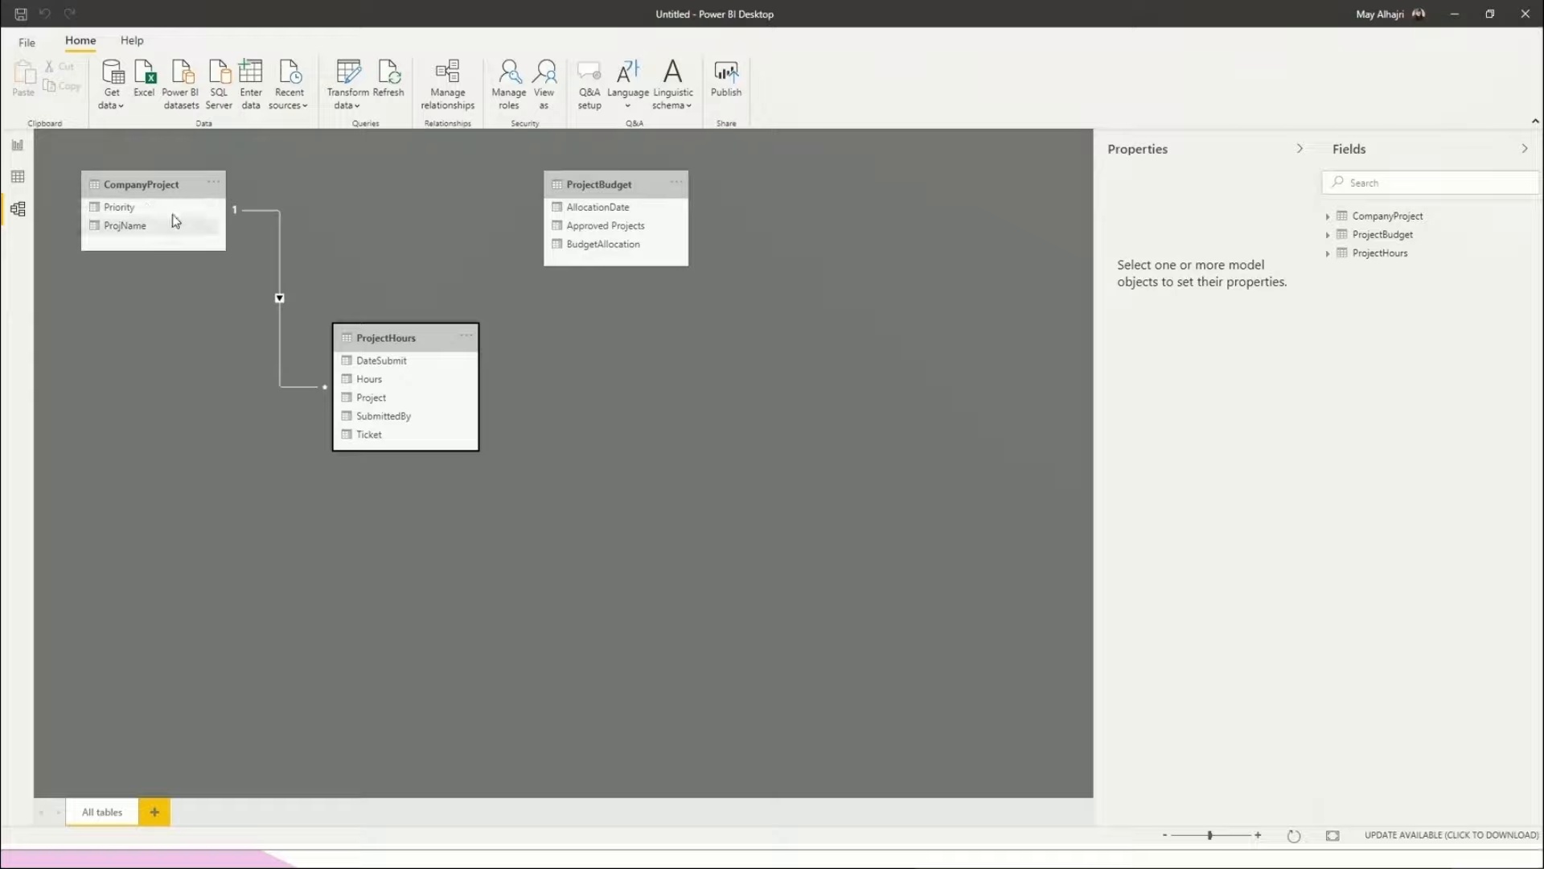
Create an active one-to-many relationship from ProjectBudget's Approved Projects to ProjectHours' Project with single cross filter direction.
left_click(460, 79)
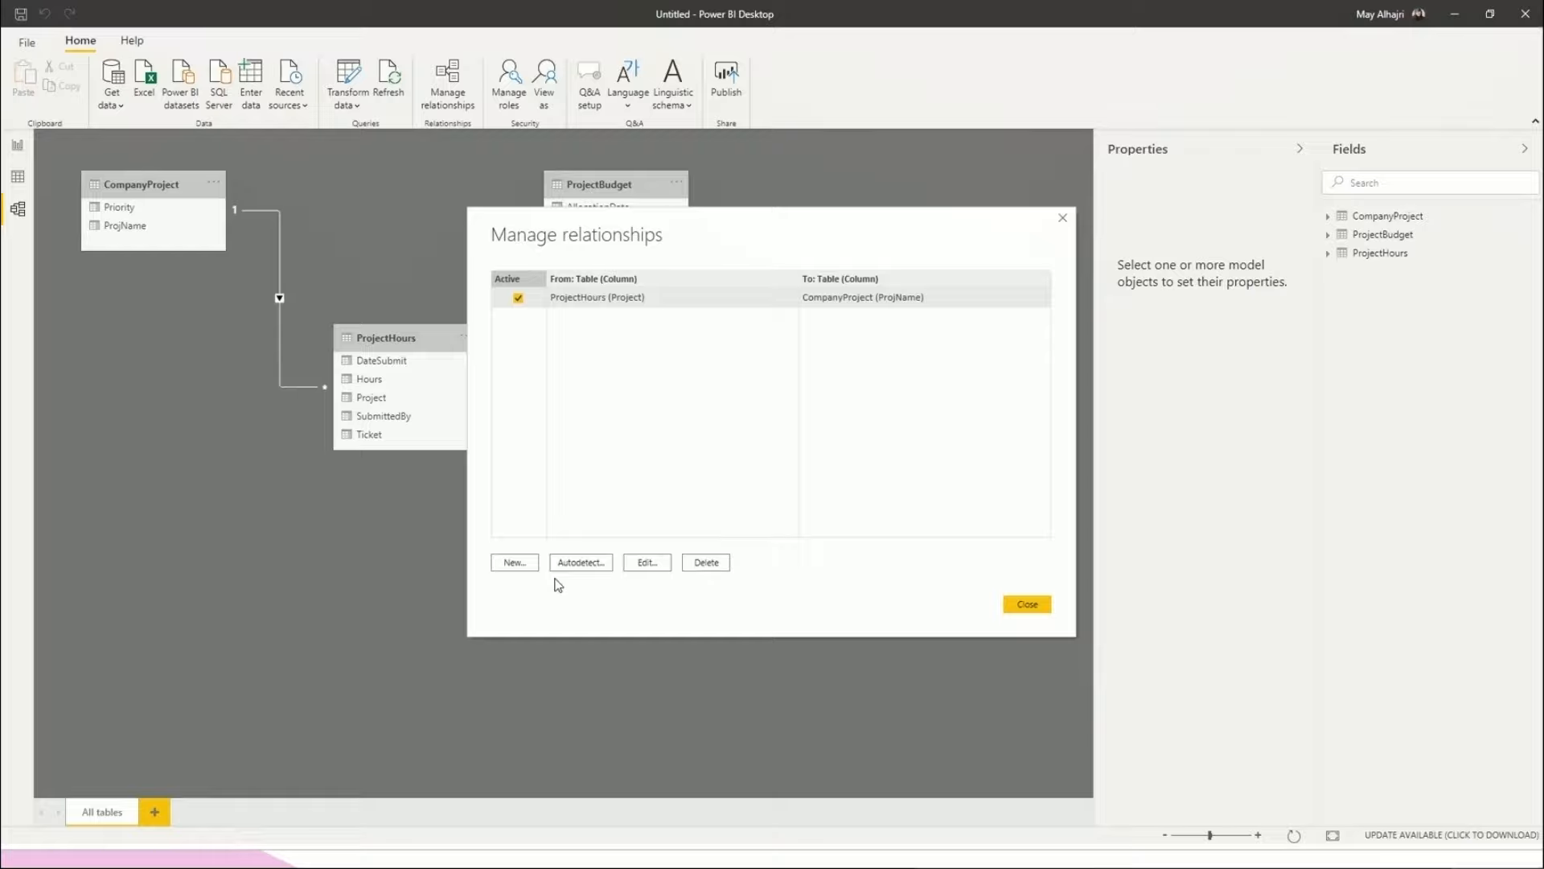
left_click(520, 560)
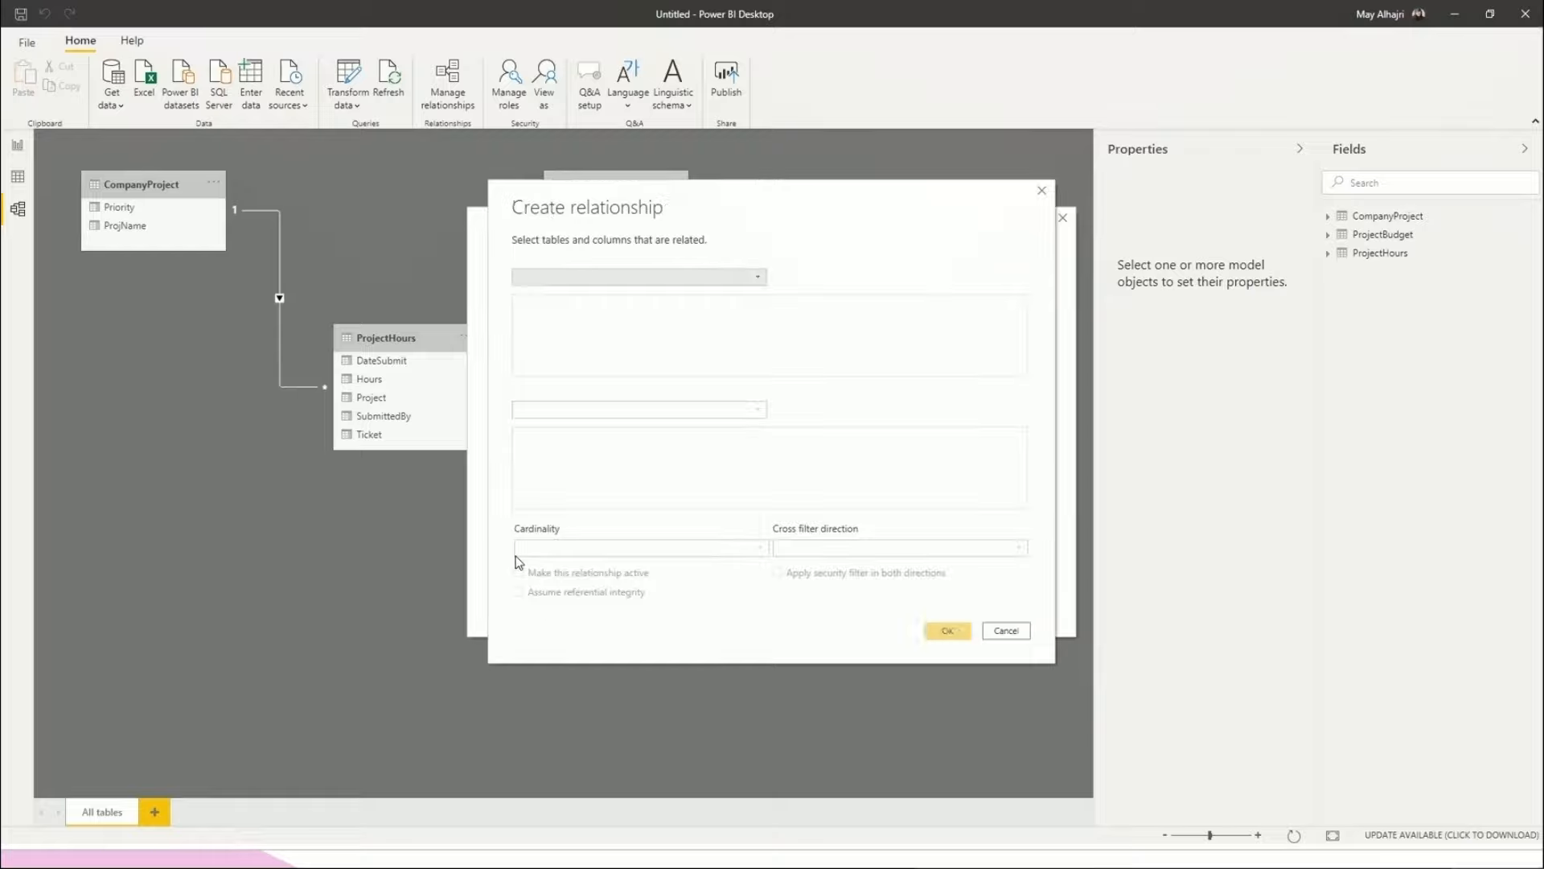
left_click(599, 278)
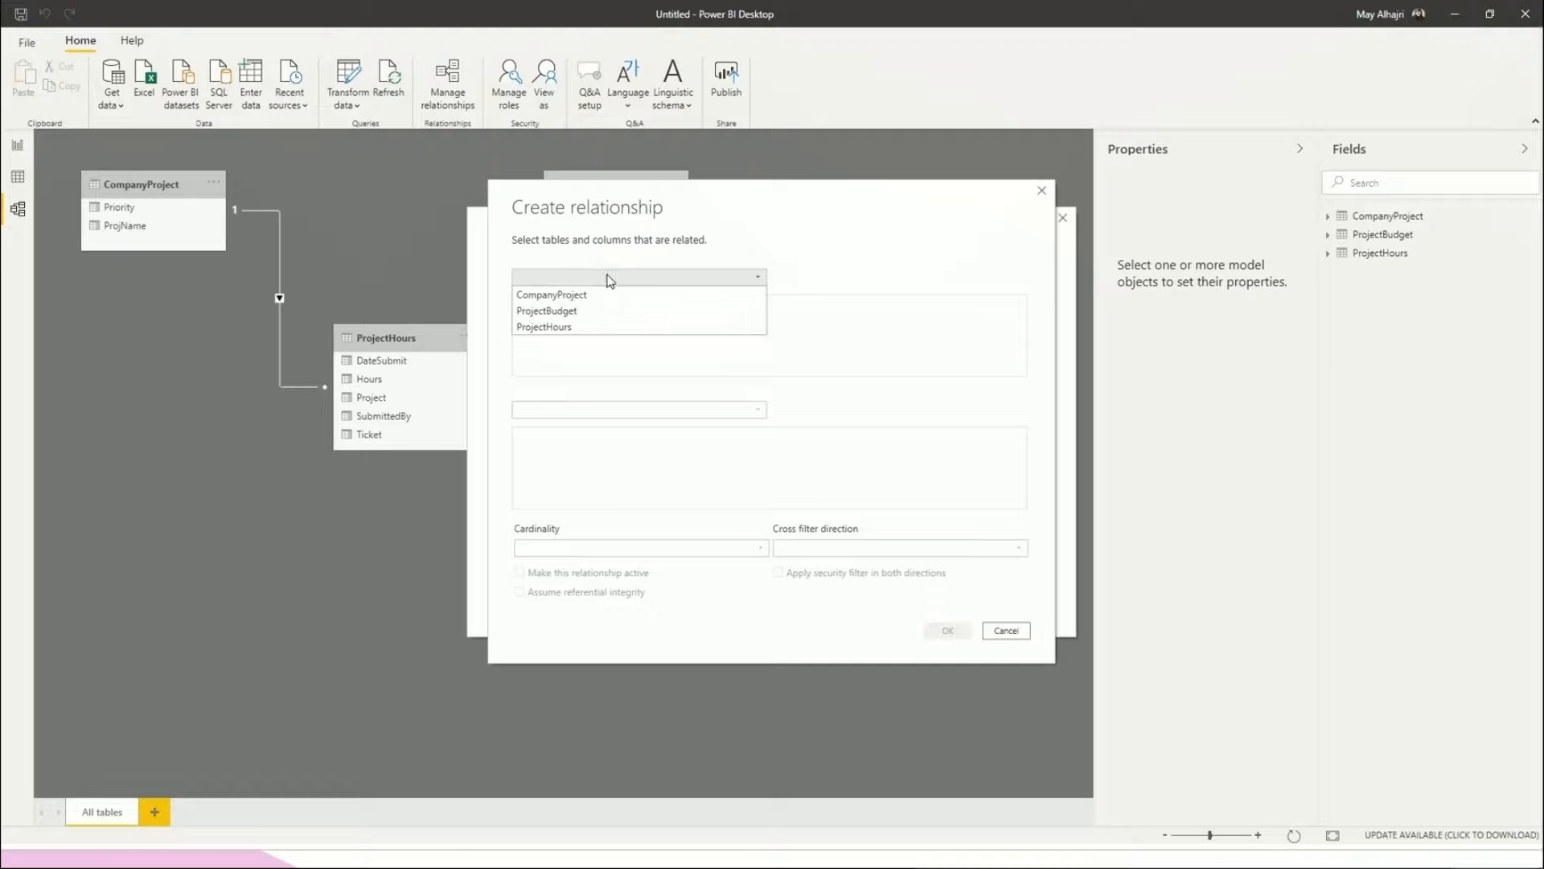
left_click(575, 311)
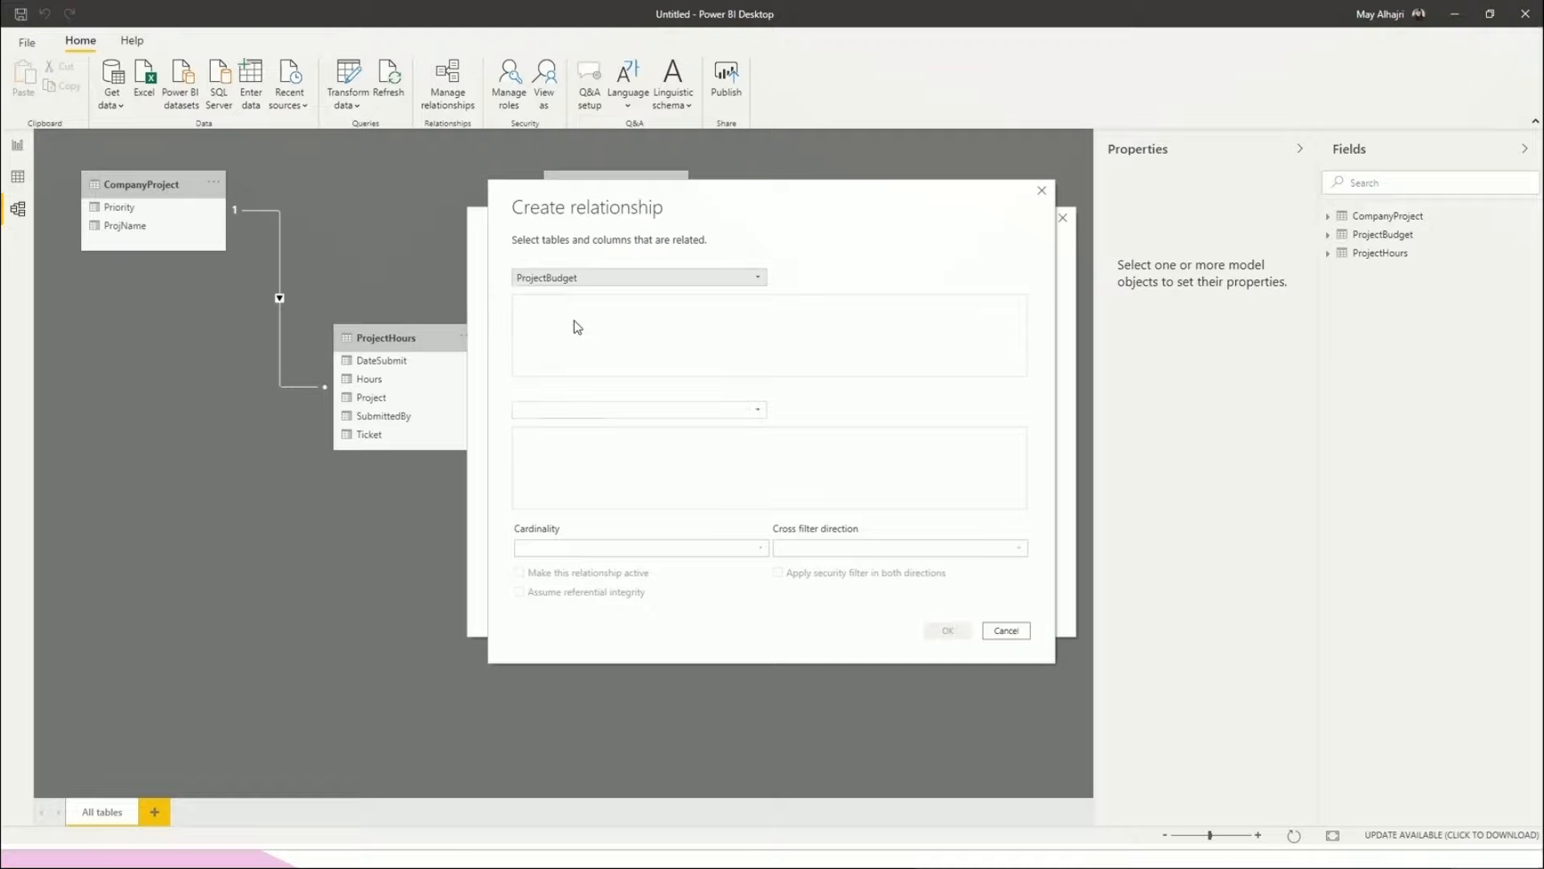
left_click(579, 410)
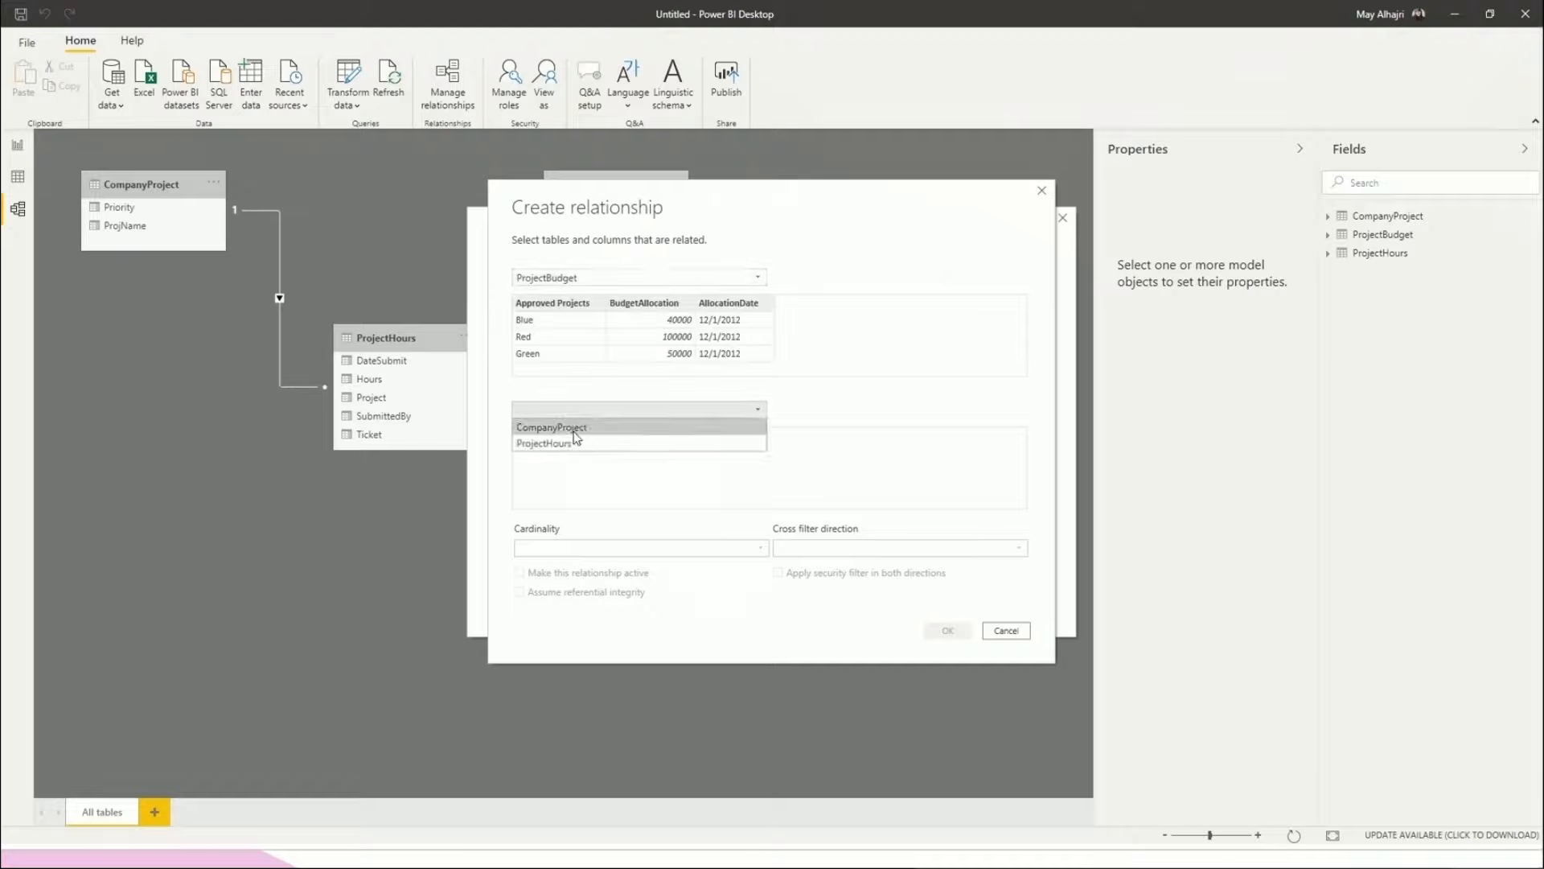
left_click(573, 443)
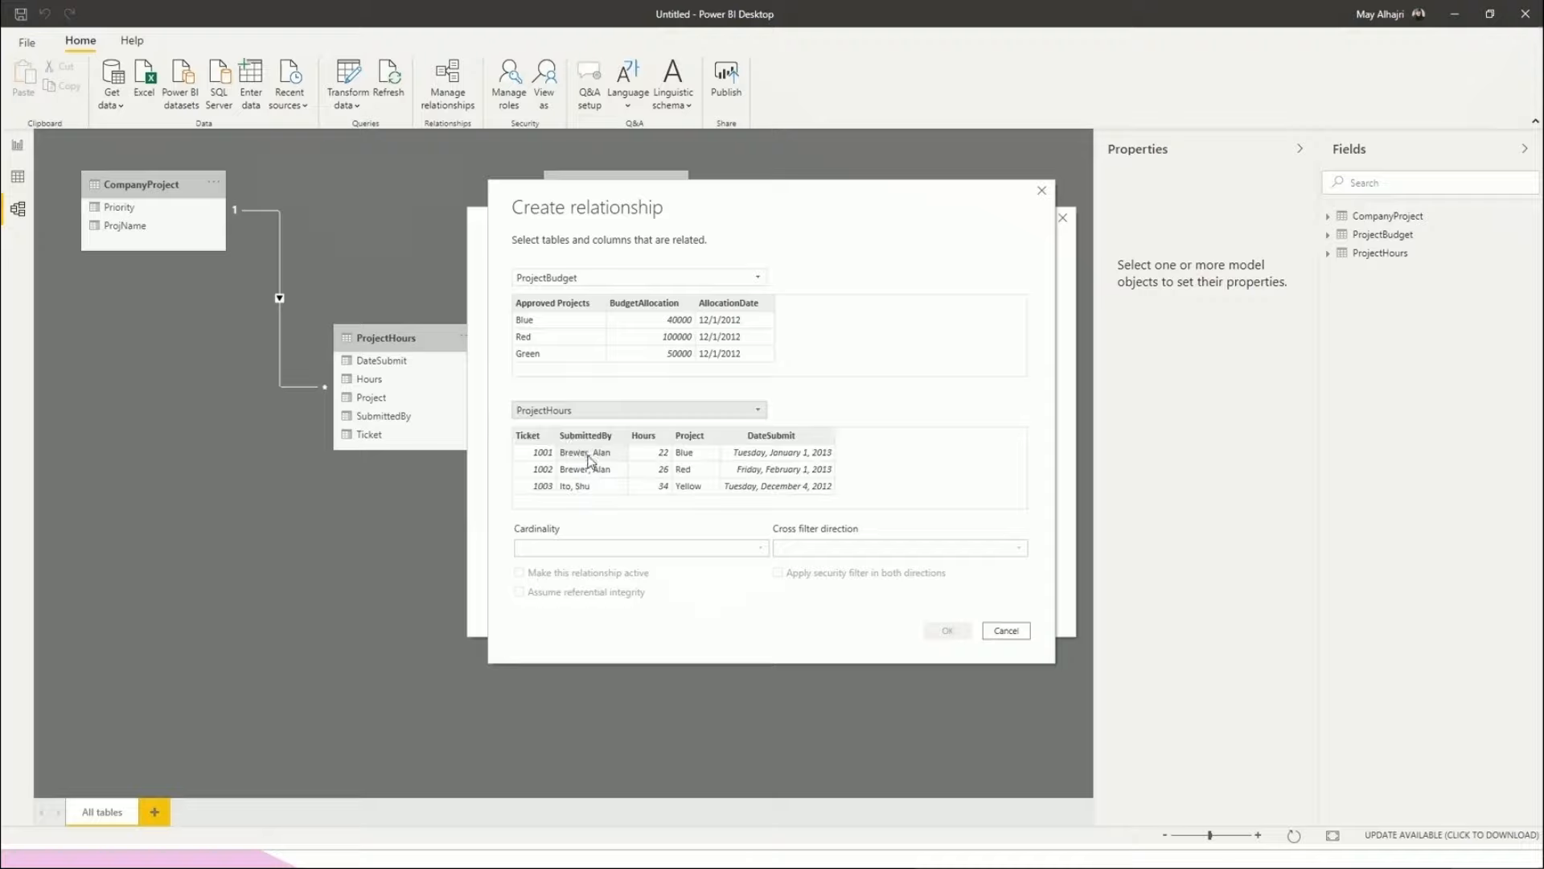
left_click(569, 320)
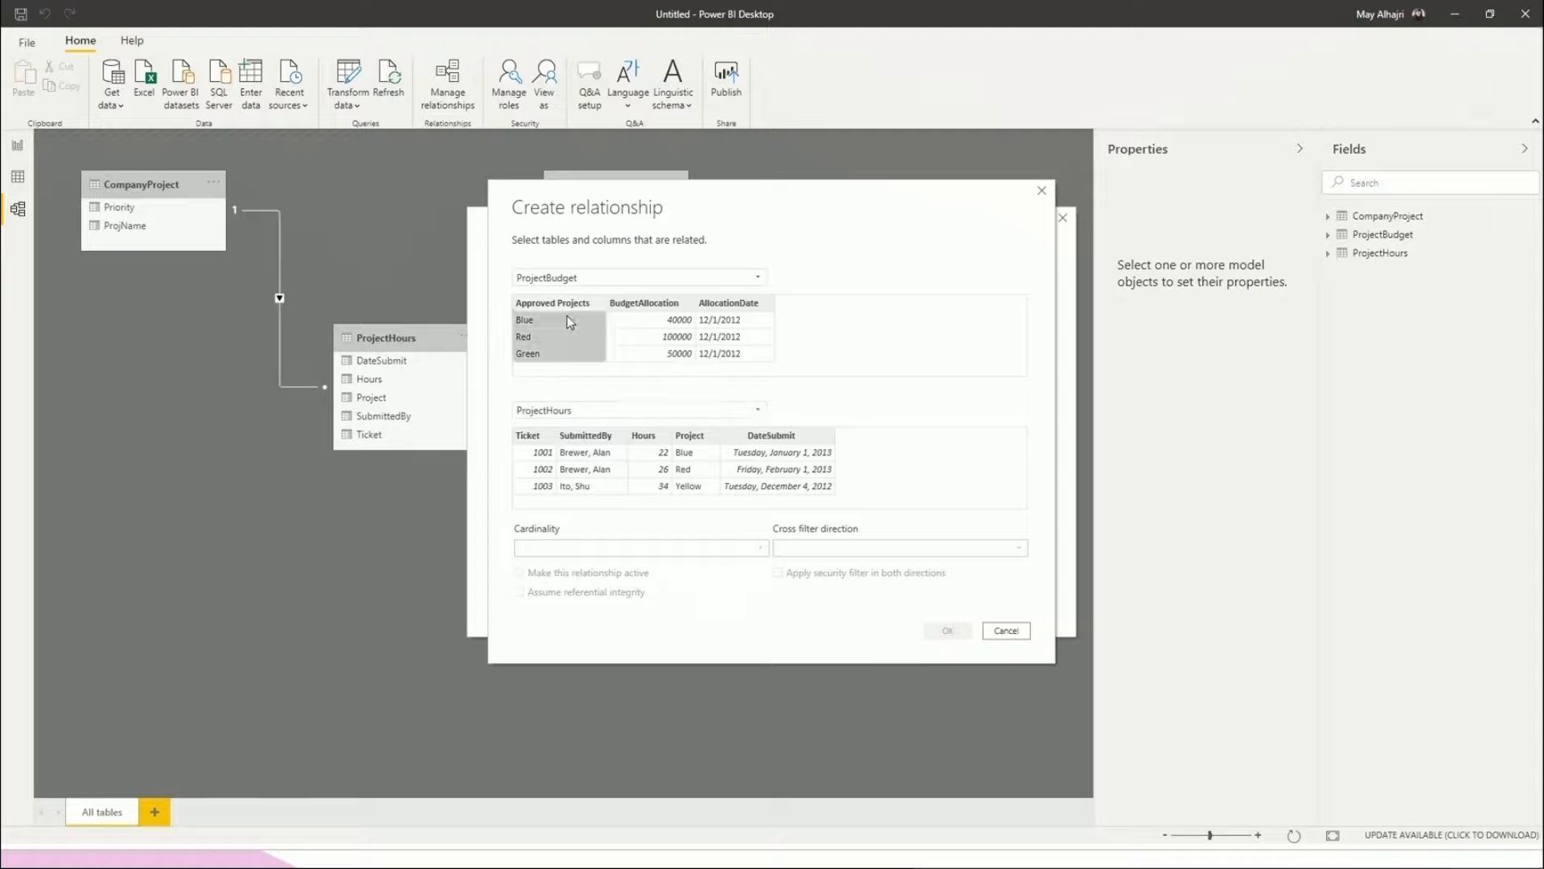
left_click(693, 451)
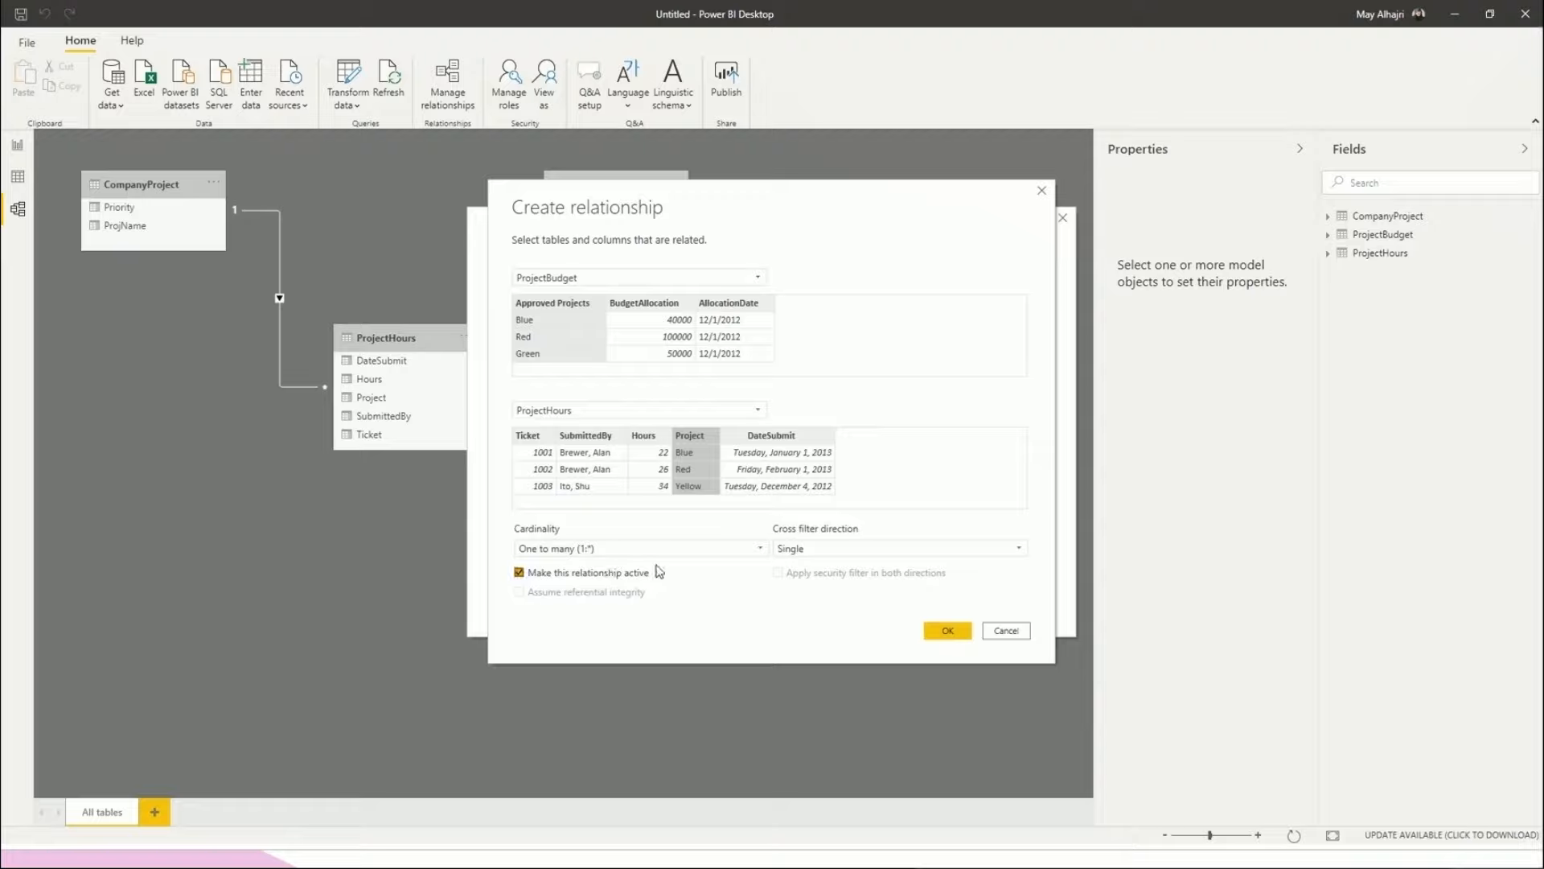
left_click(962, 636)
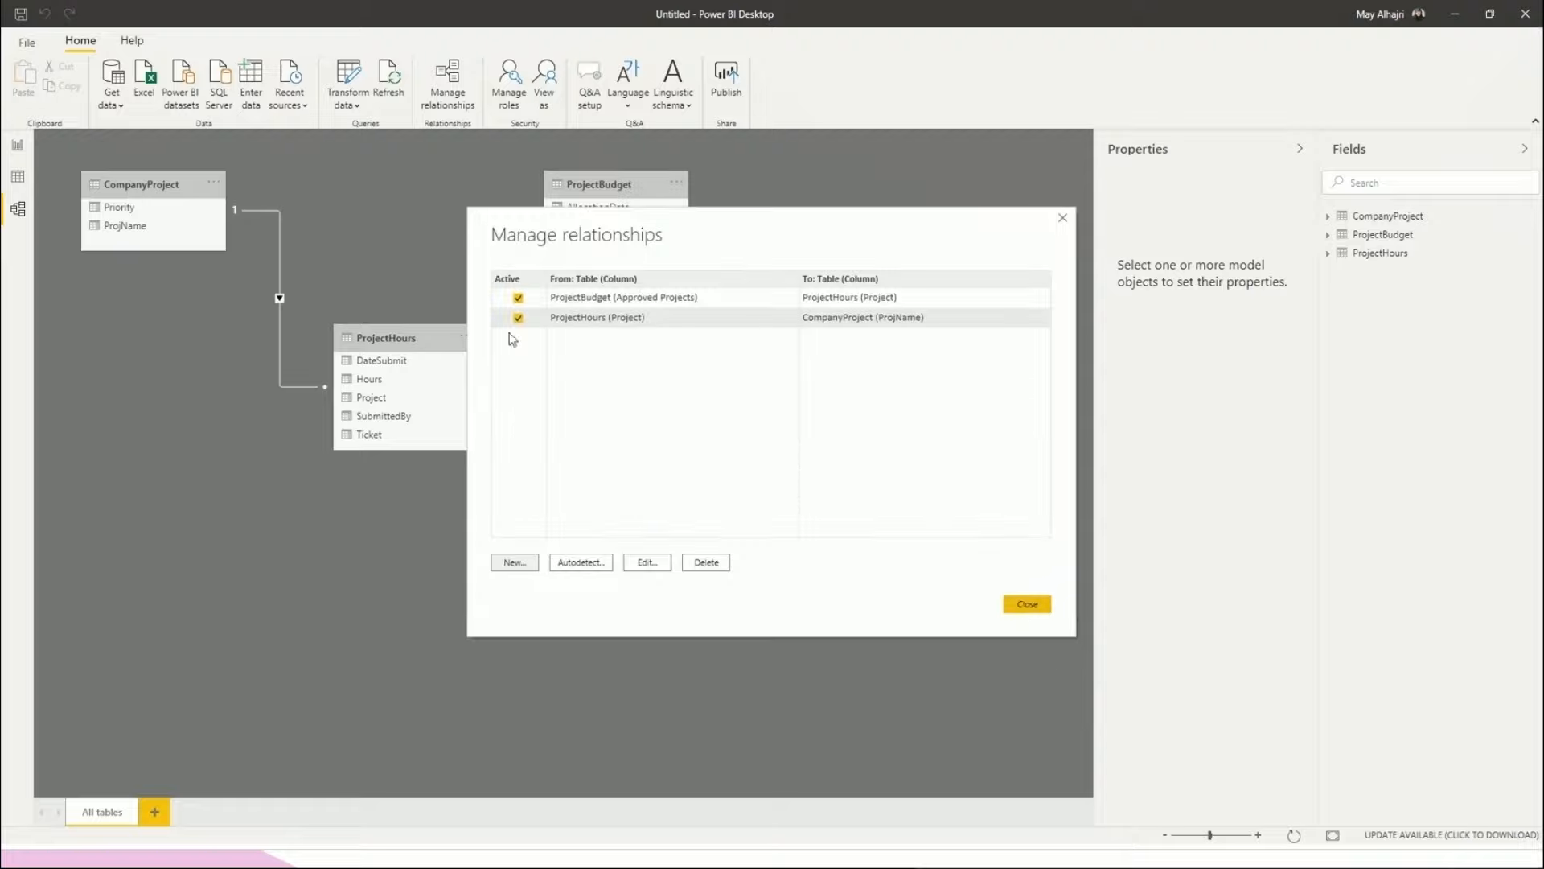
left_click(1027, 605)
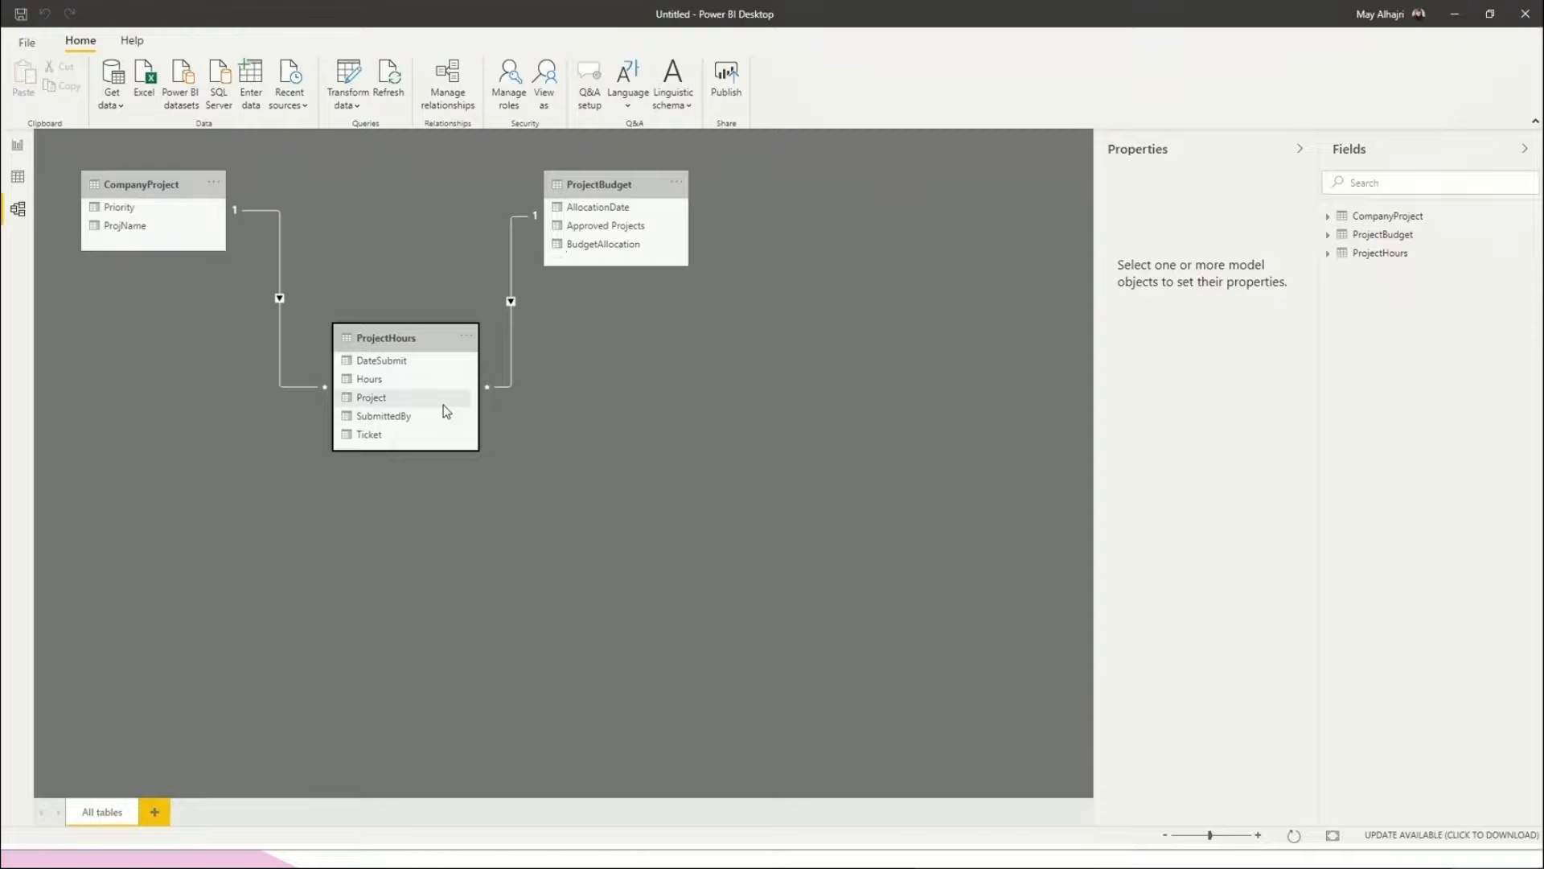
Enlarge the report's Priority and budget table to show all its columns, and compare it with the model diagram's relationships.
left_click(29, 152)
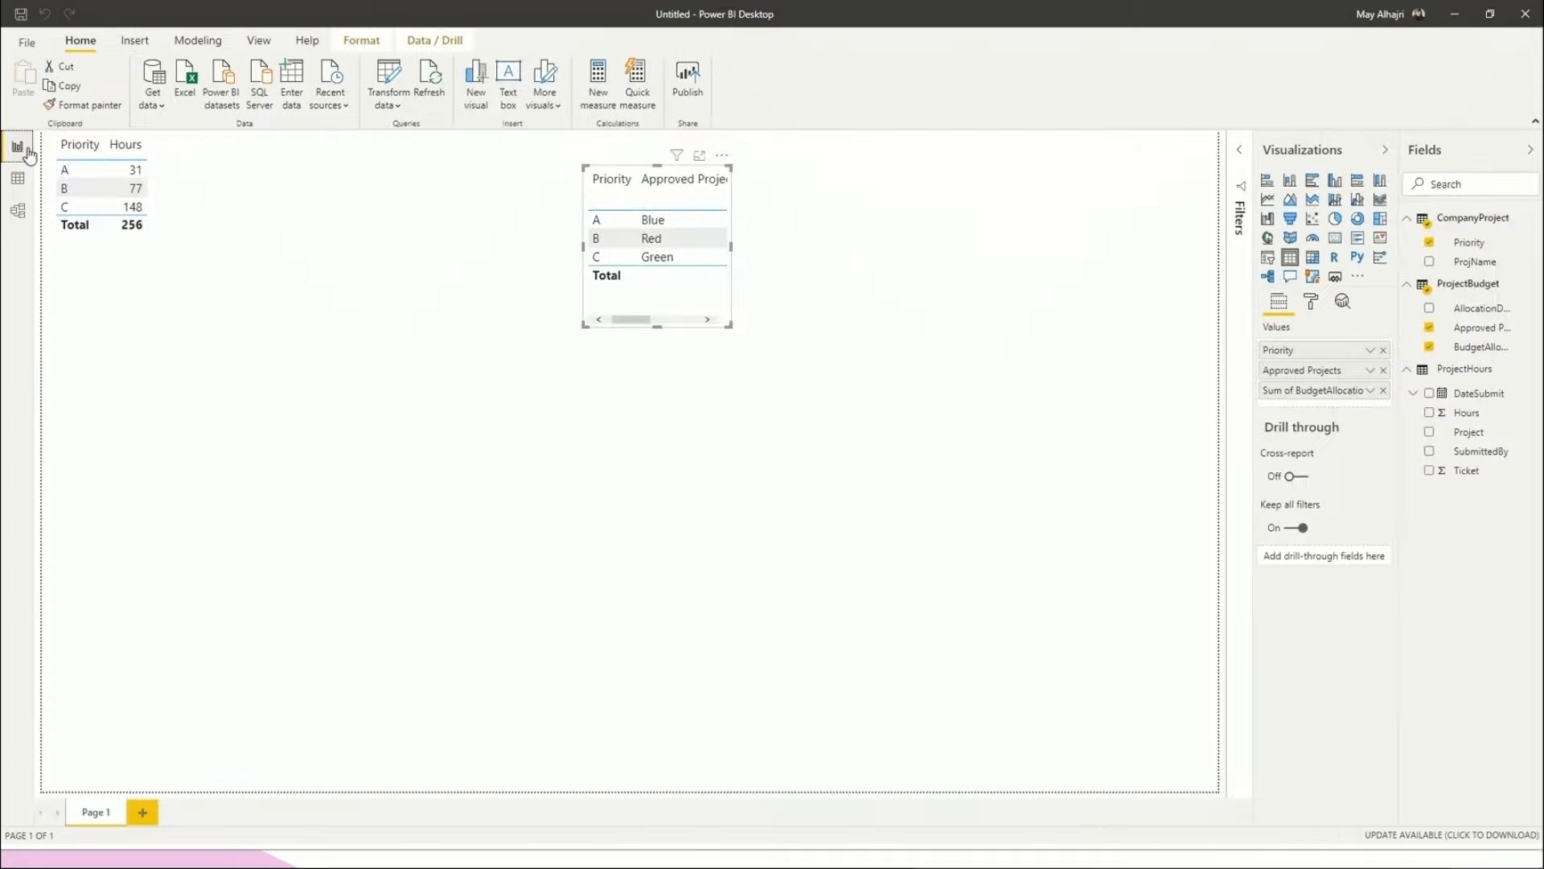
left_click_drag(730, 325, 1119, 444)
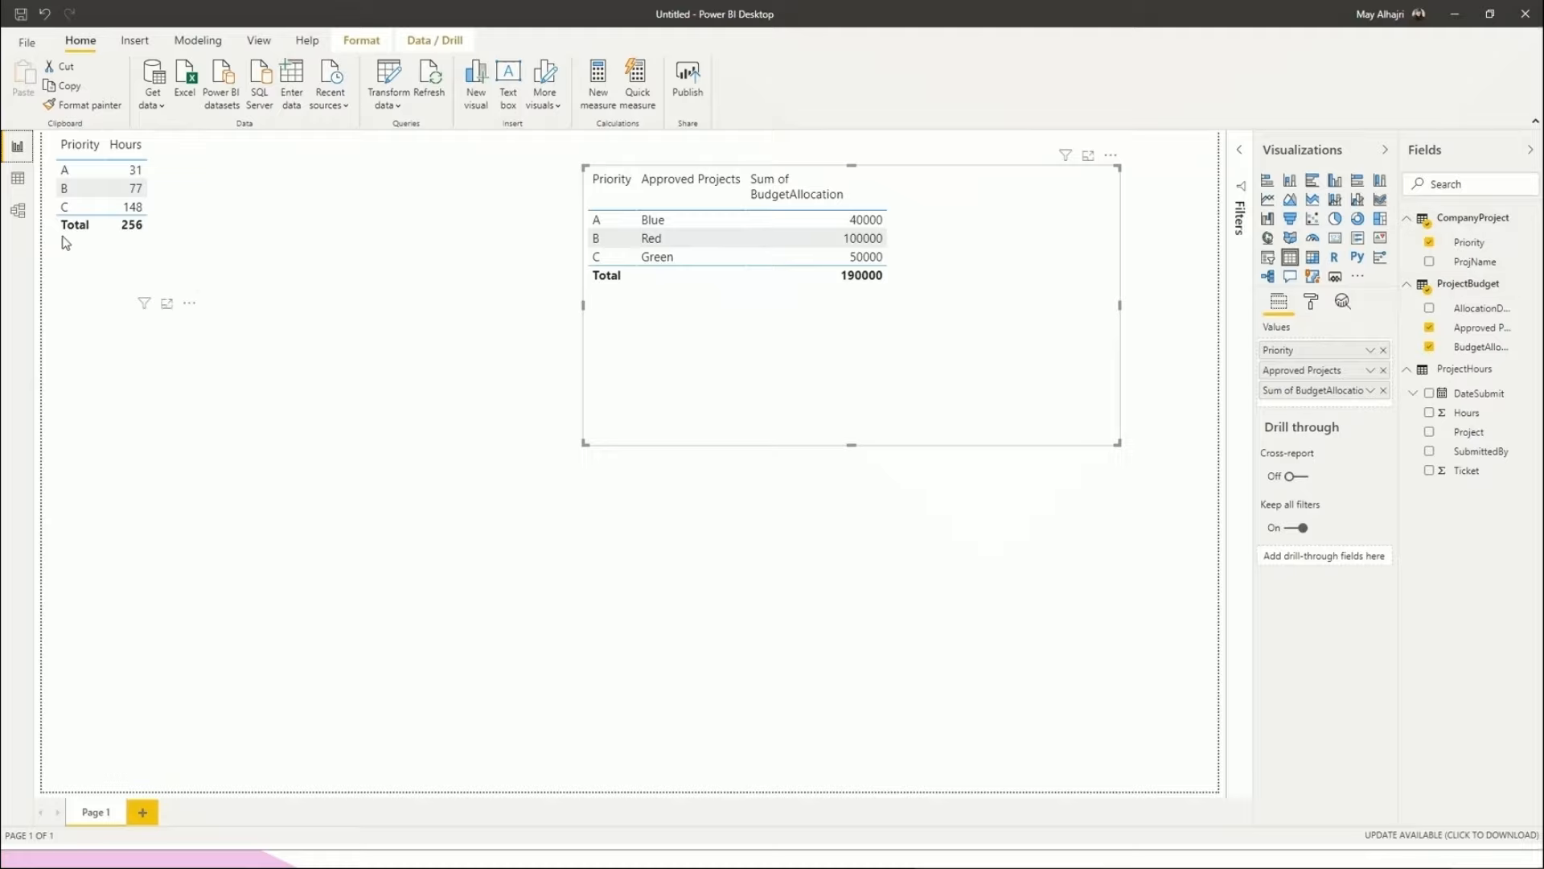
left_click(20, 210)
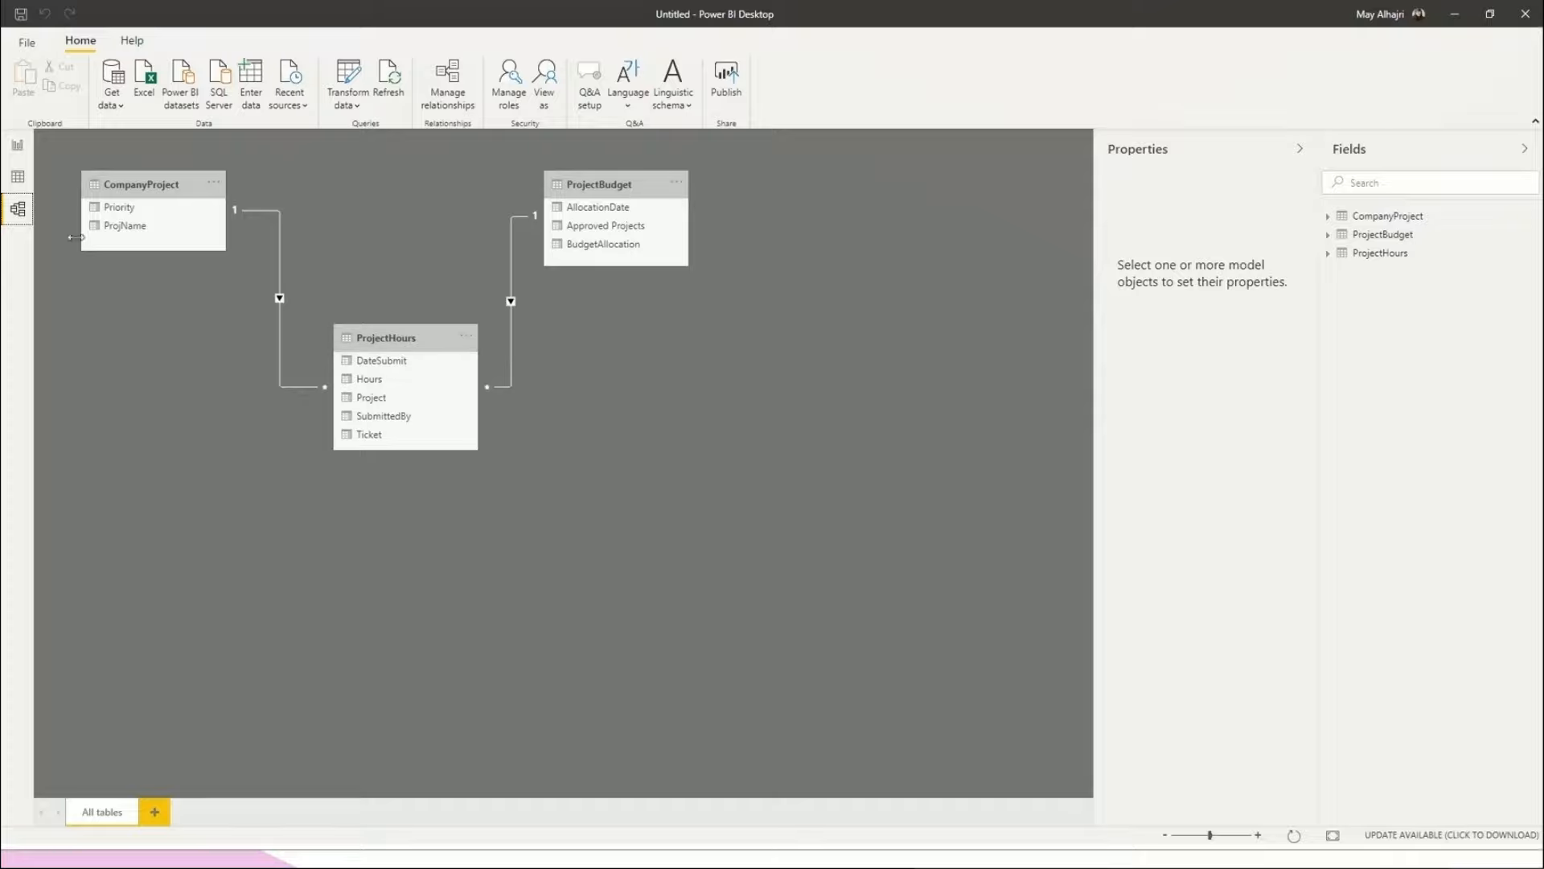
left_click(17, 146)
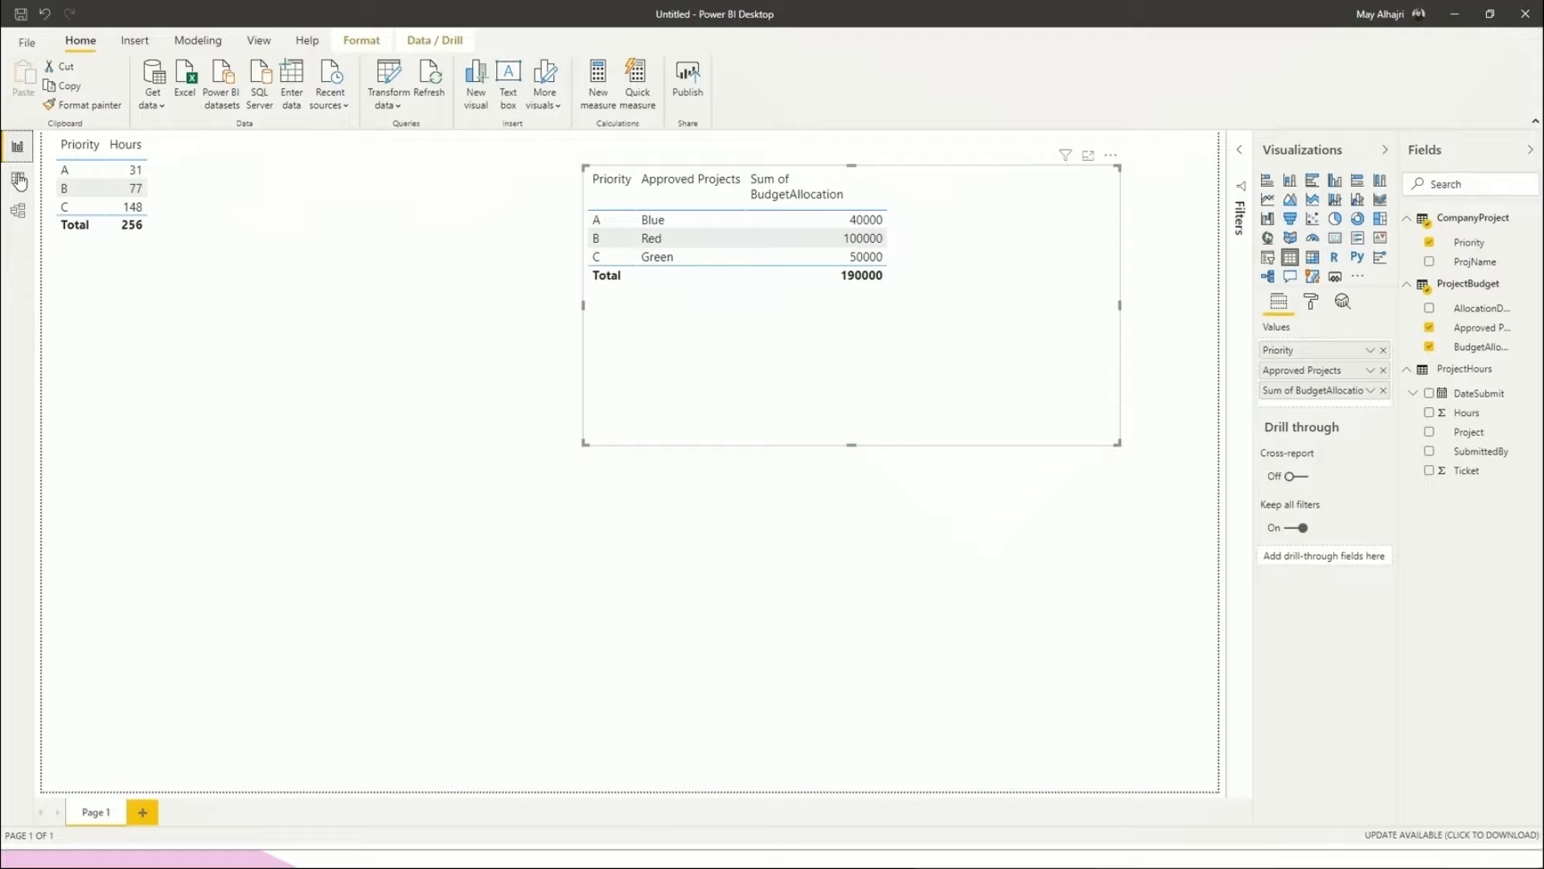
Set the cross filter direction of the ProjectHours–ProjectBudget relationship to Both, and check the report tables.
left_click(18, 213)
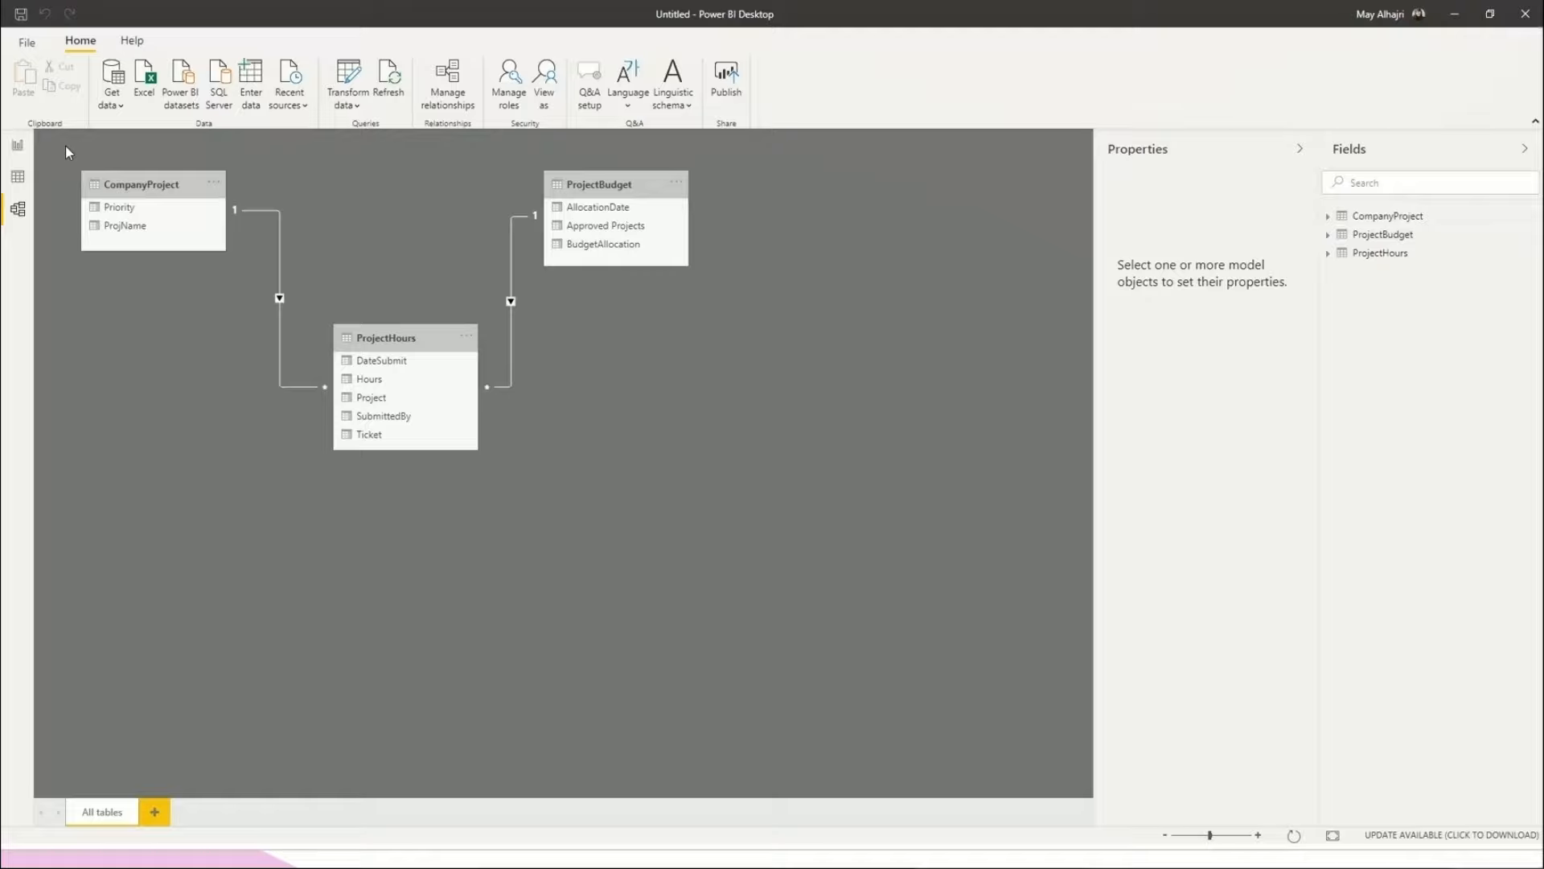
double_click(513, 305)
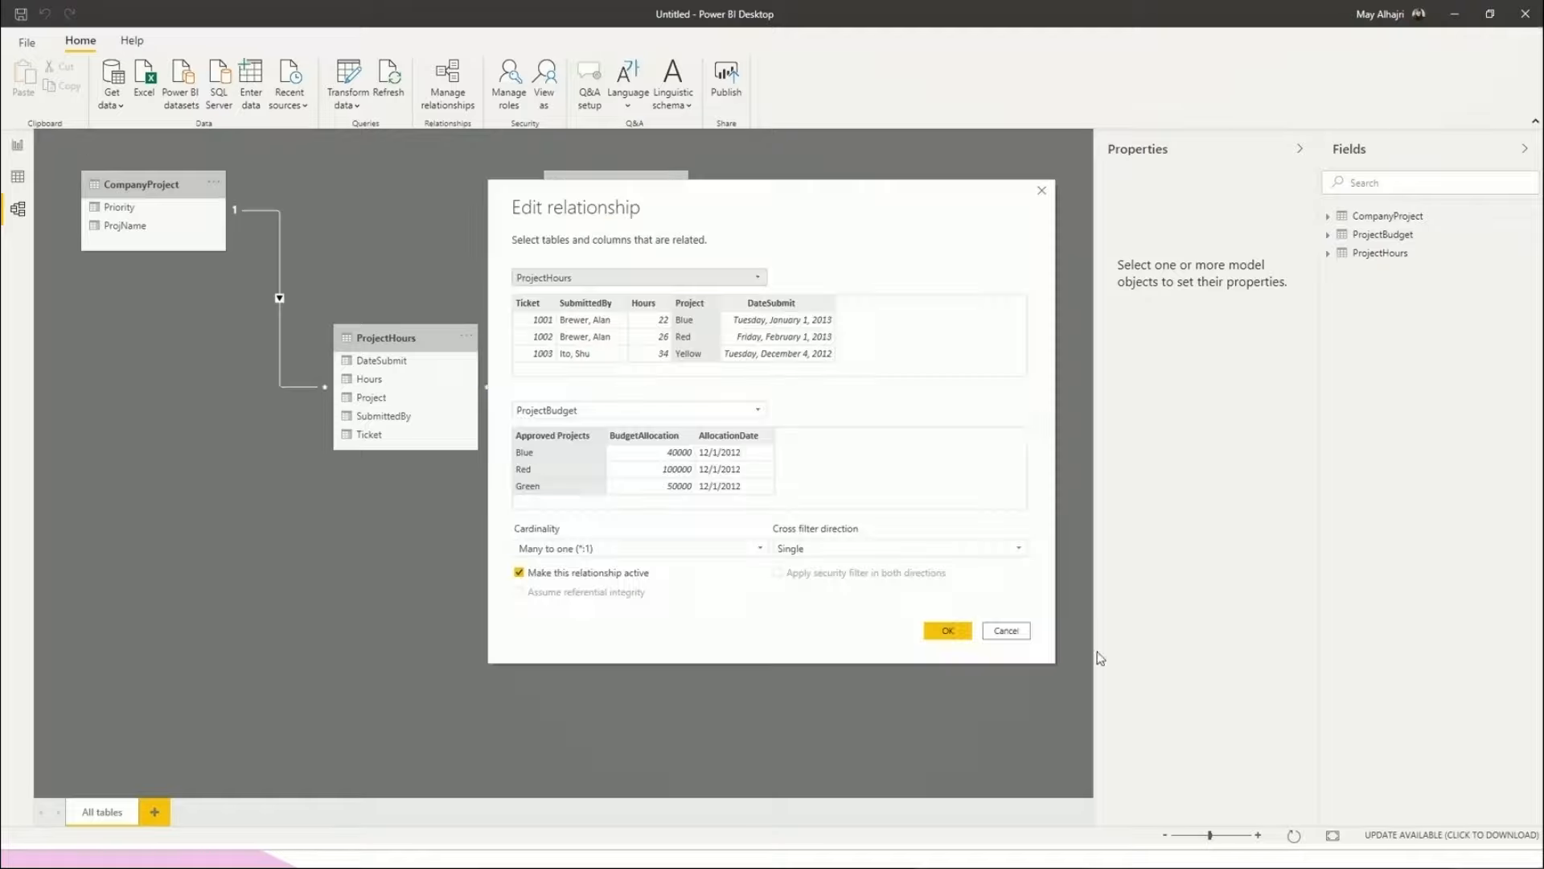
left_click(829, 550)
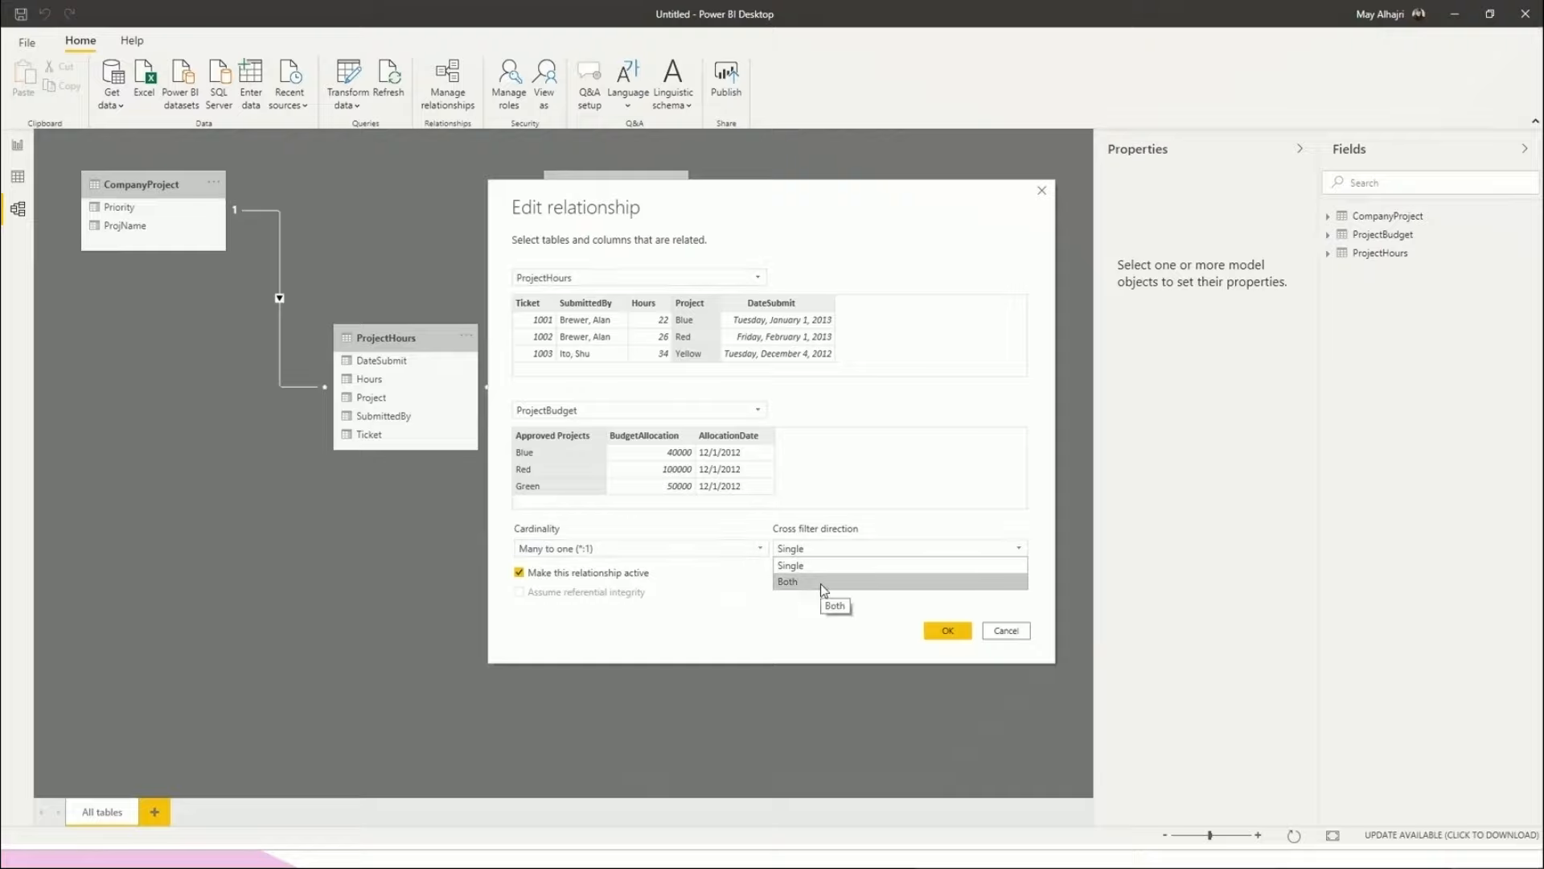
left_click(821, 582)
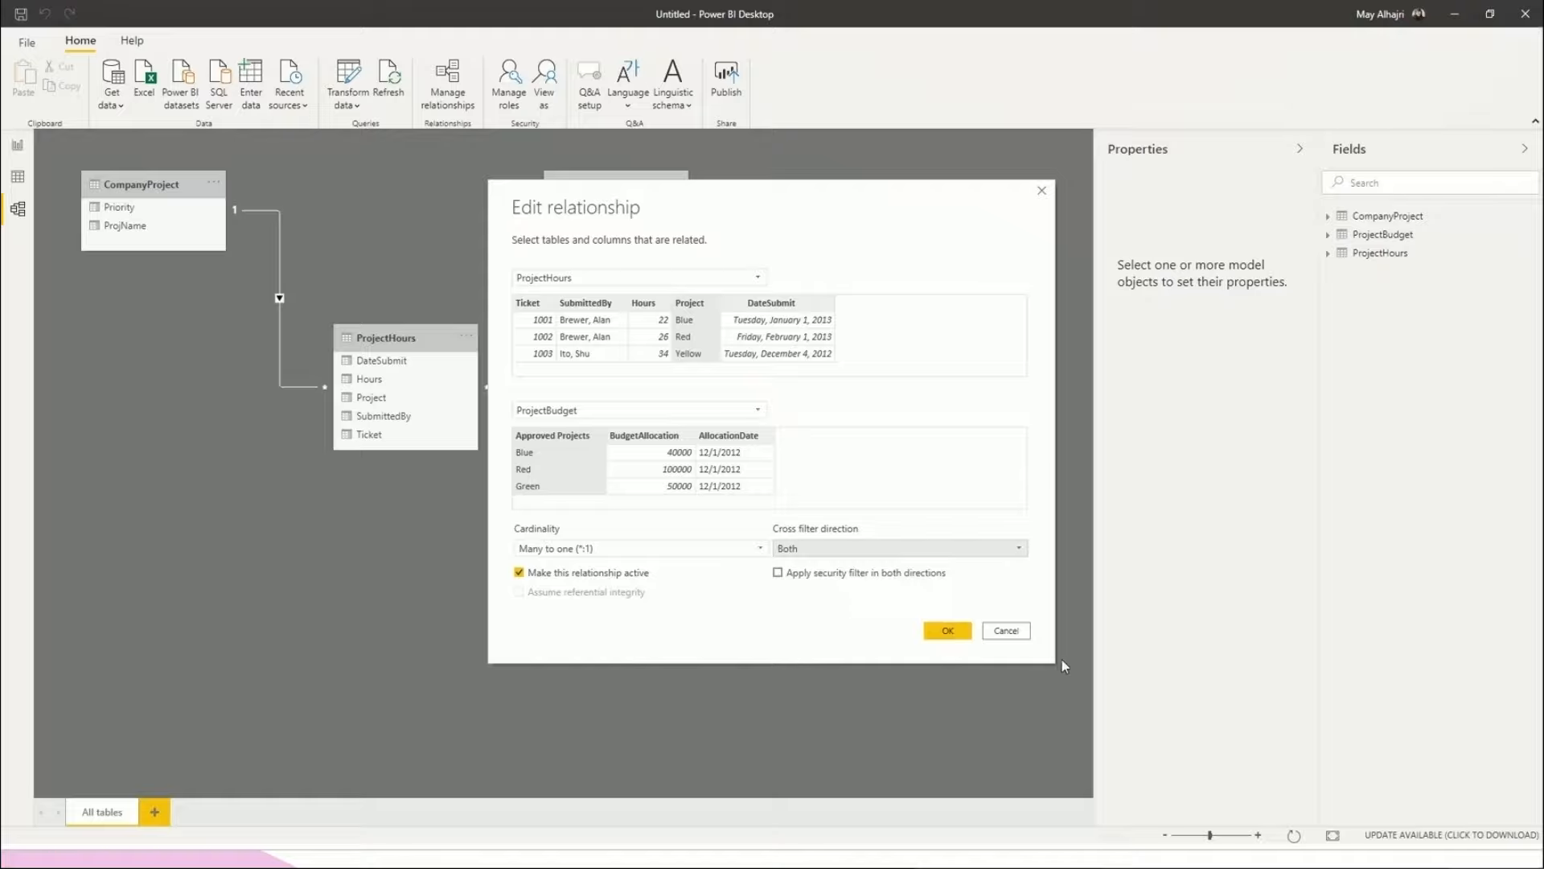
left_click(949, 631)
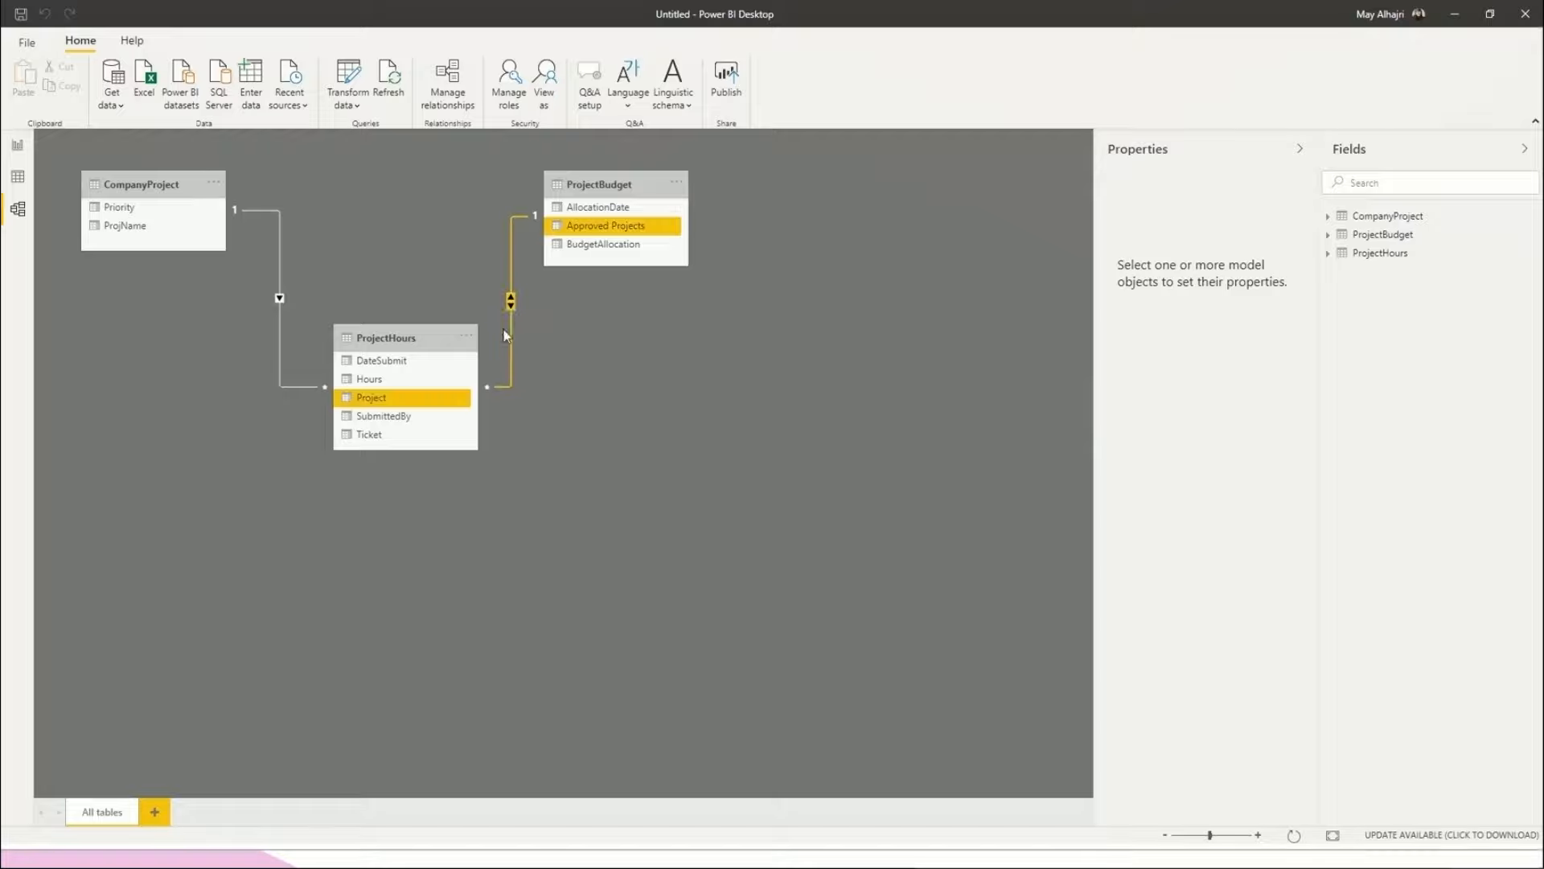
left_click(17, 146)
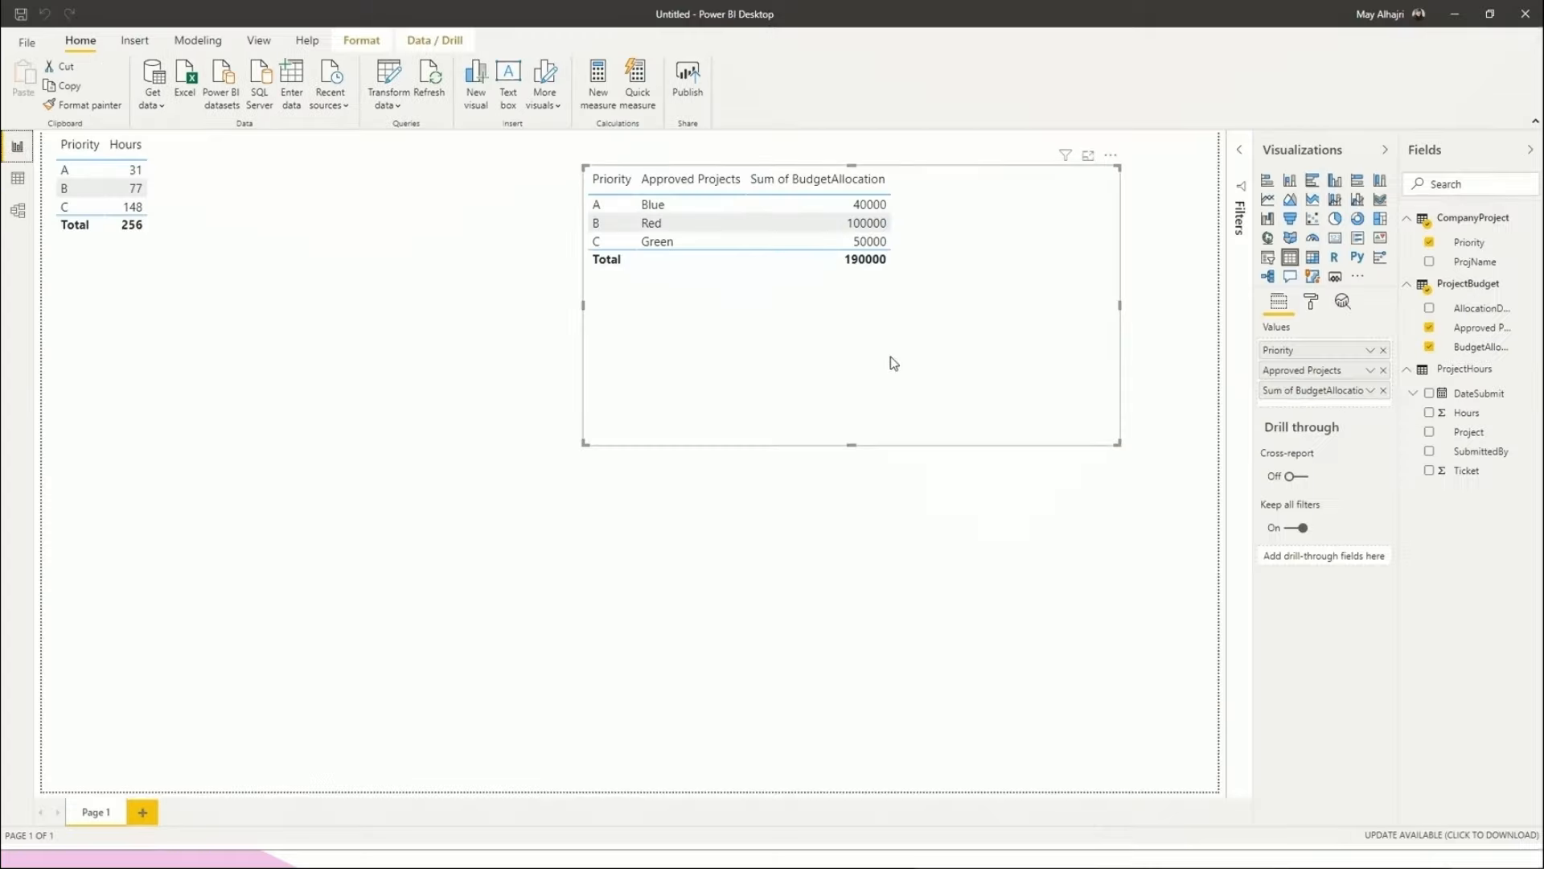
Set the ProjectHours–ProjectBudget relationship's cross filter direction to Single, and place CompanyProject level with ProjectBudget, slightly closer to it in the model diagram.
left_click(18, 210)
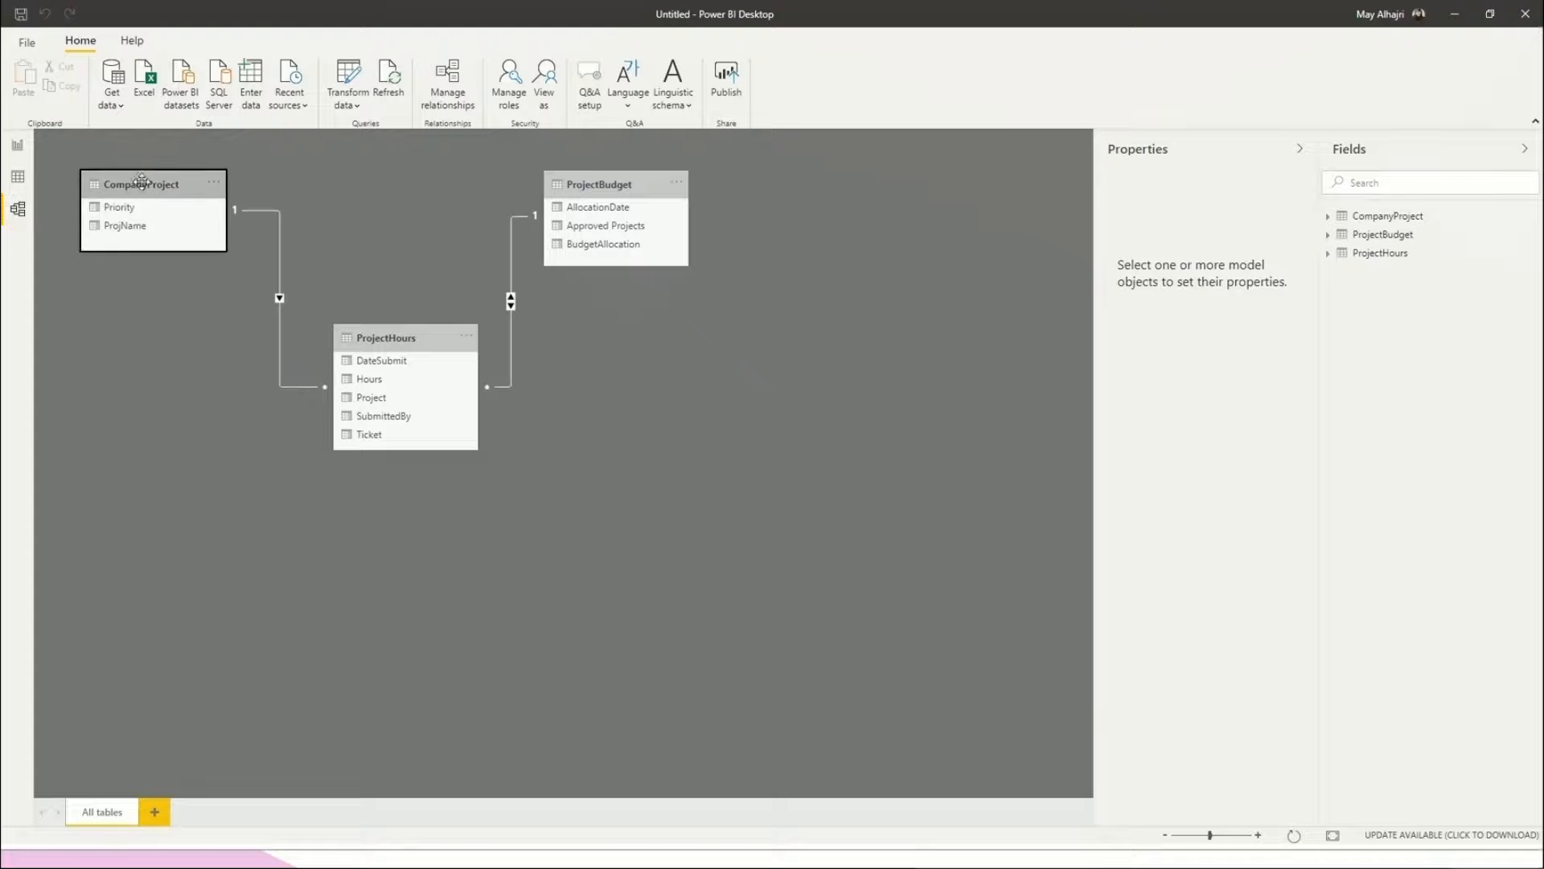
left_click_drag(143, 184, 171, 286)
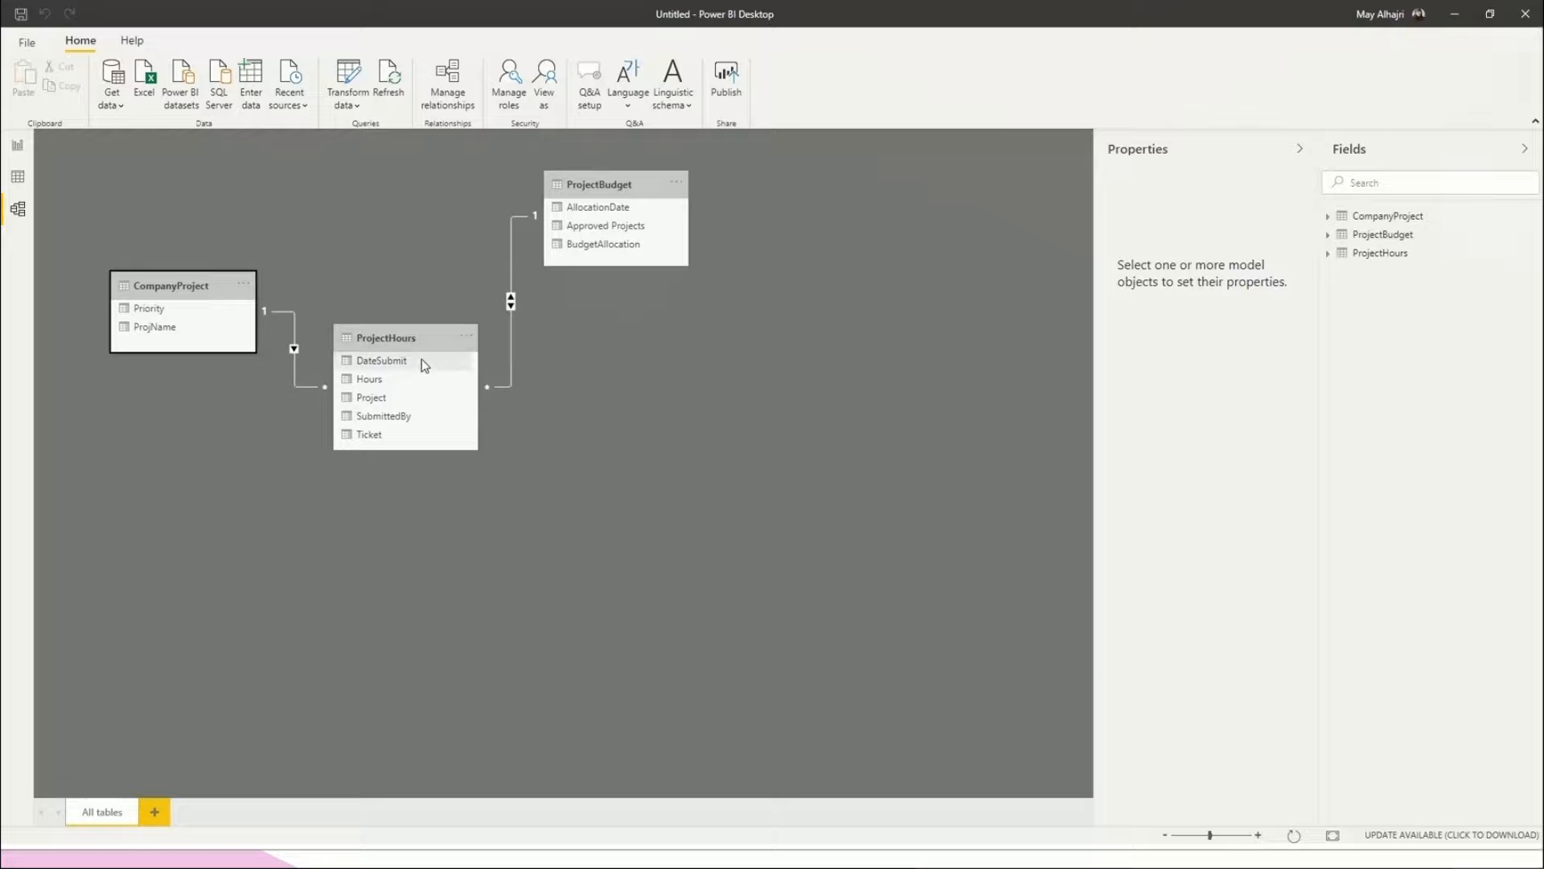
double_click(511, 304)
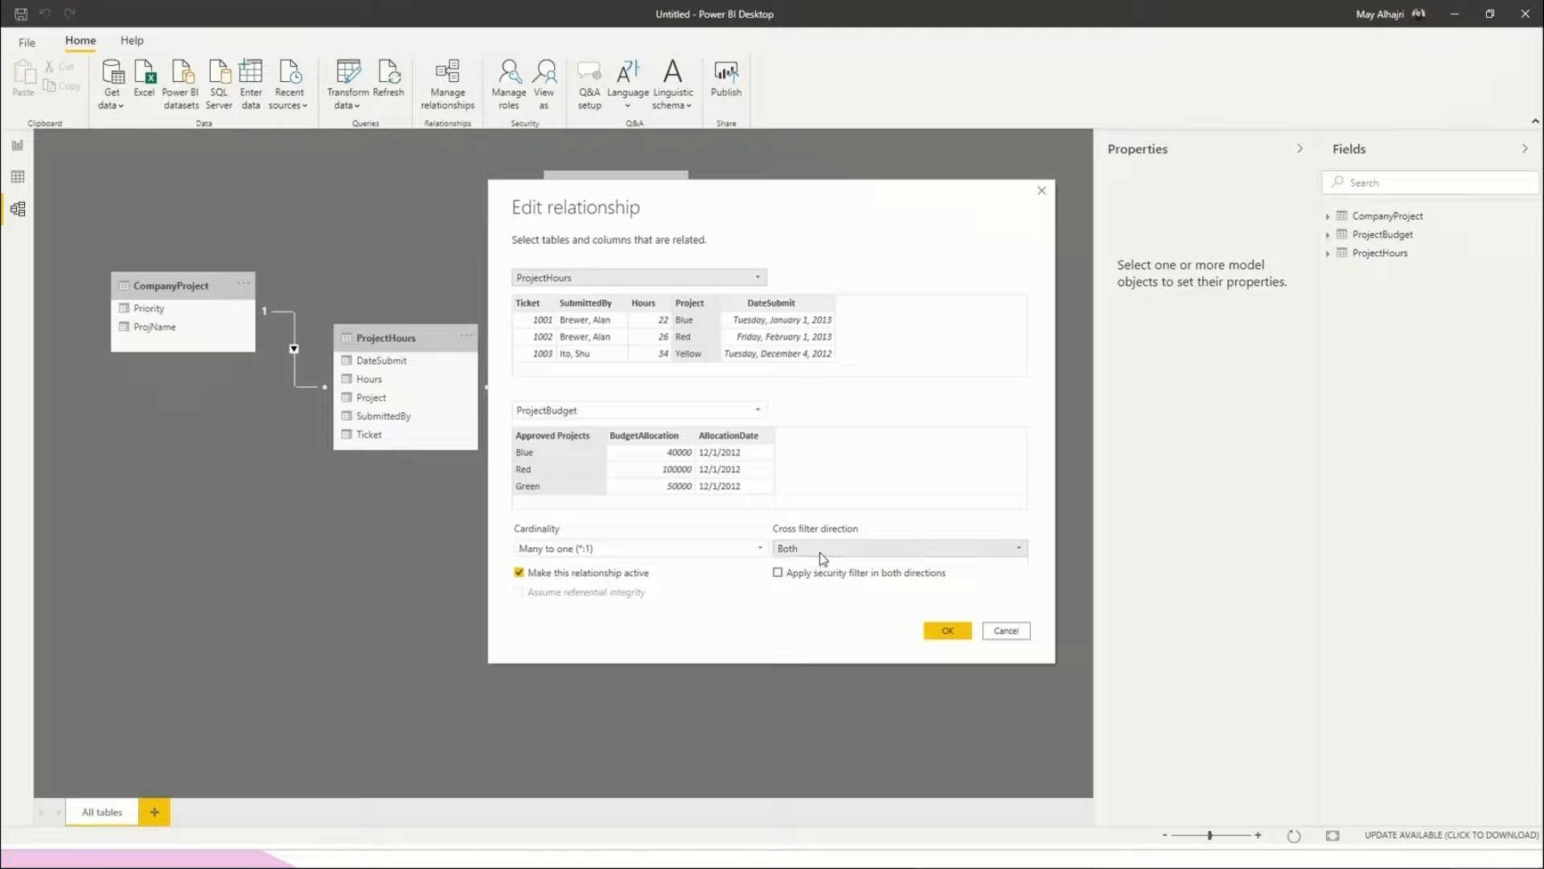
left_click(893, 548)
left_click(837, 569)
left_click(948, 632)
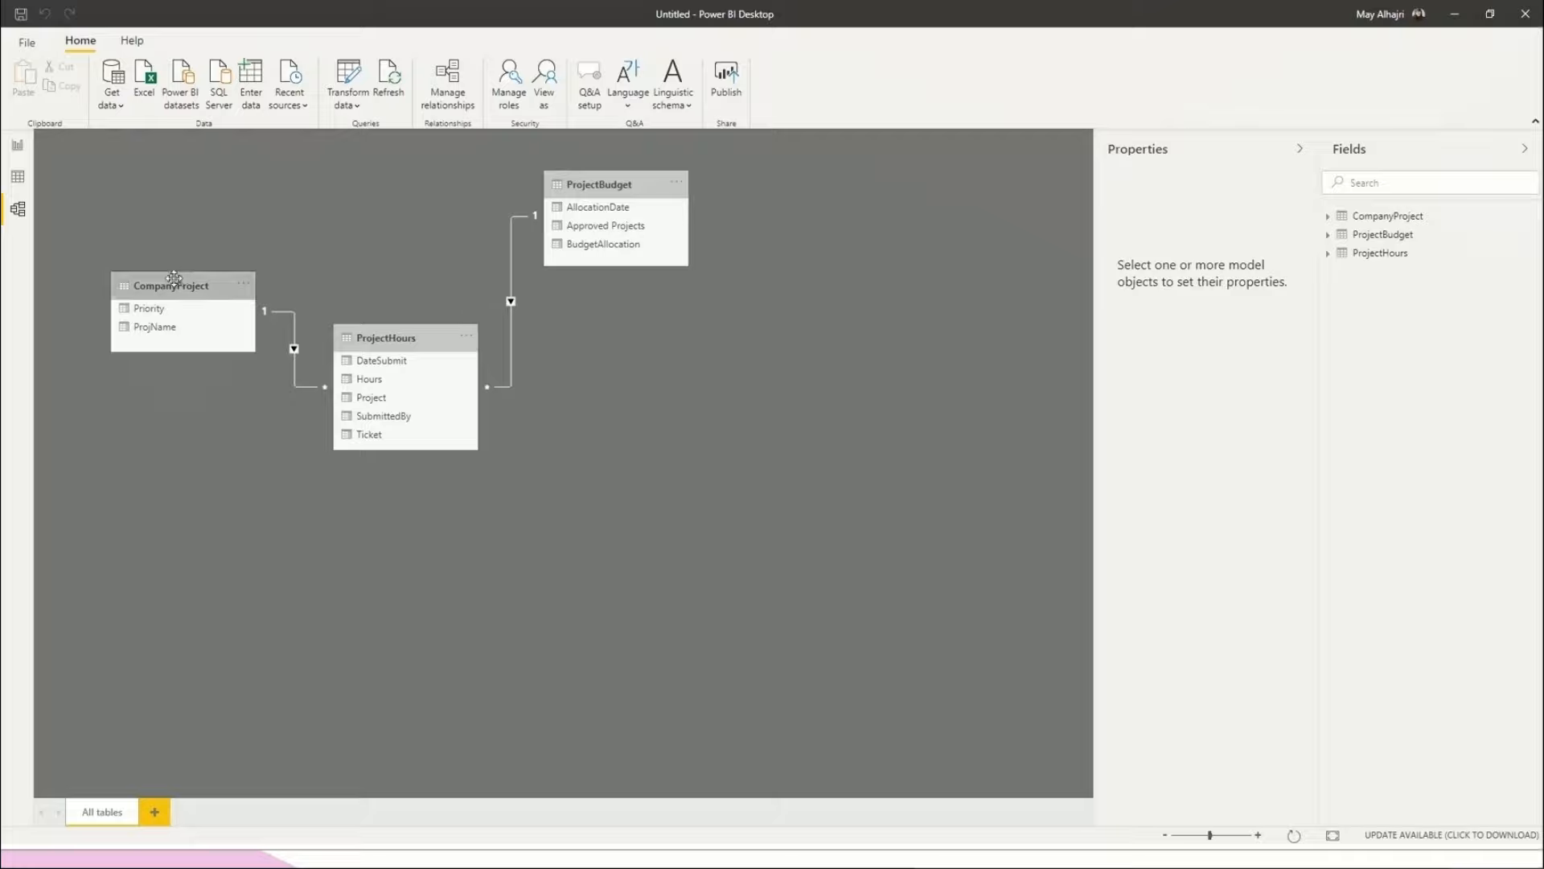
left_click_drag(192, 289, 202, 188)
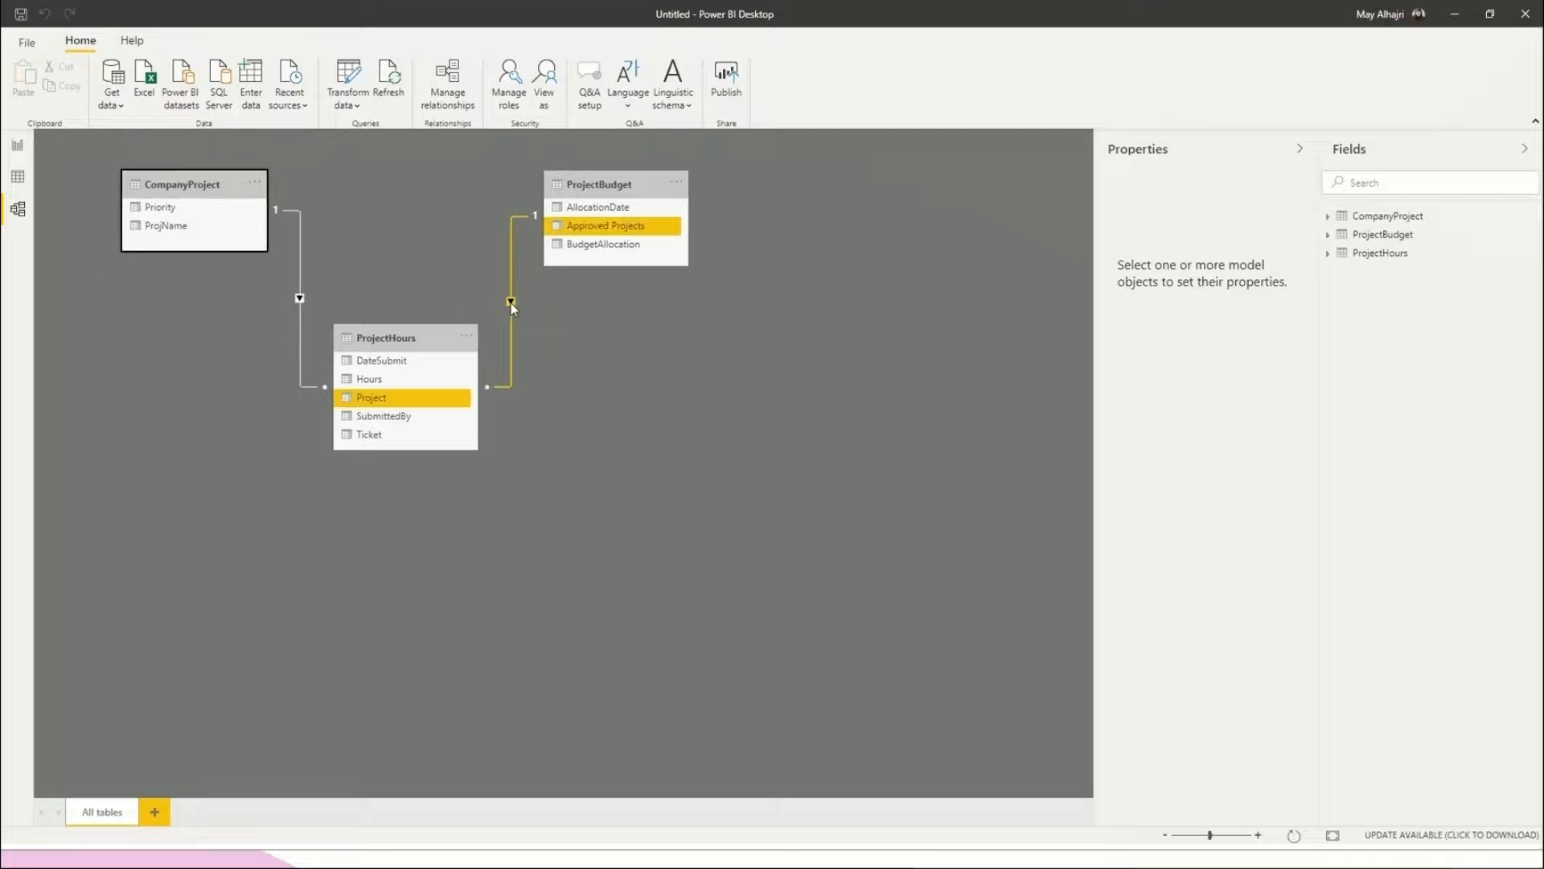
Review the tables and options of the ProjectHours–ProjectBudget relationship, reselecting Project and Approved Projects as its matching columns.
double_click(511, 304)
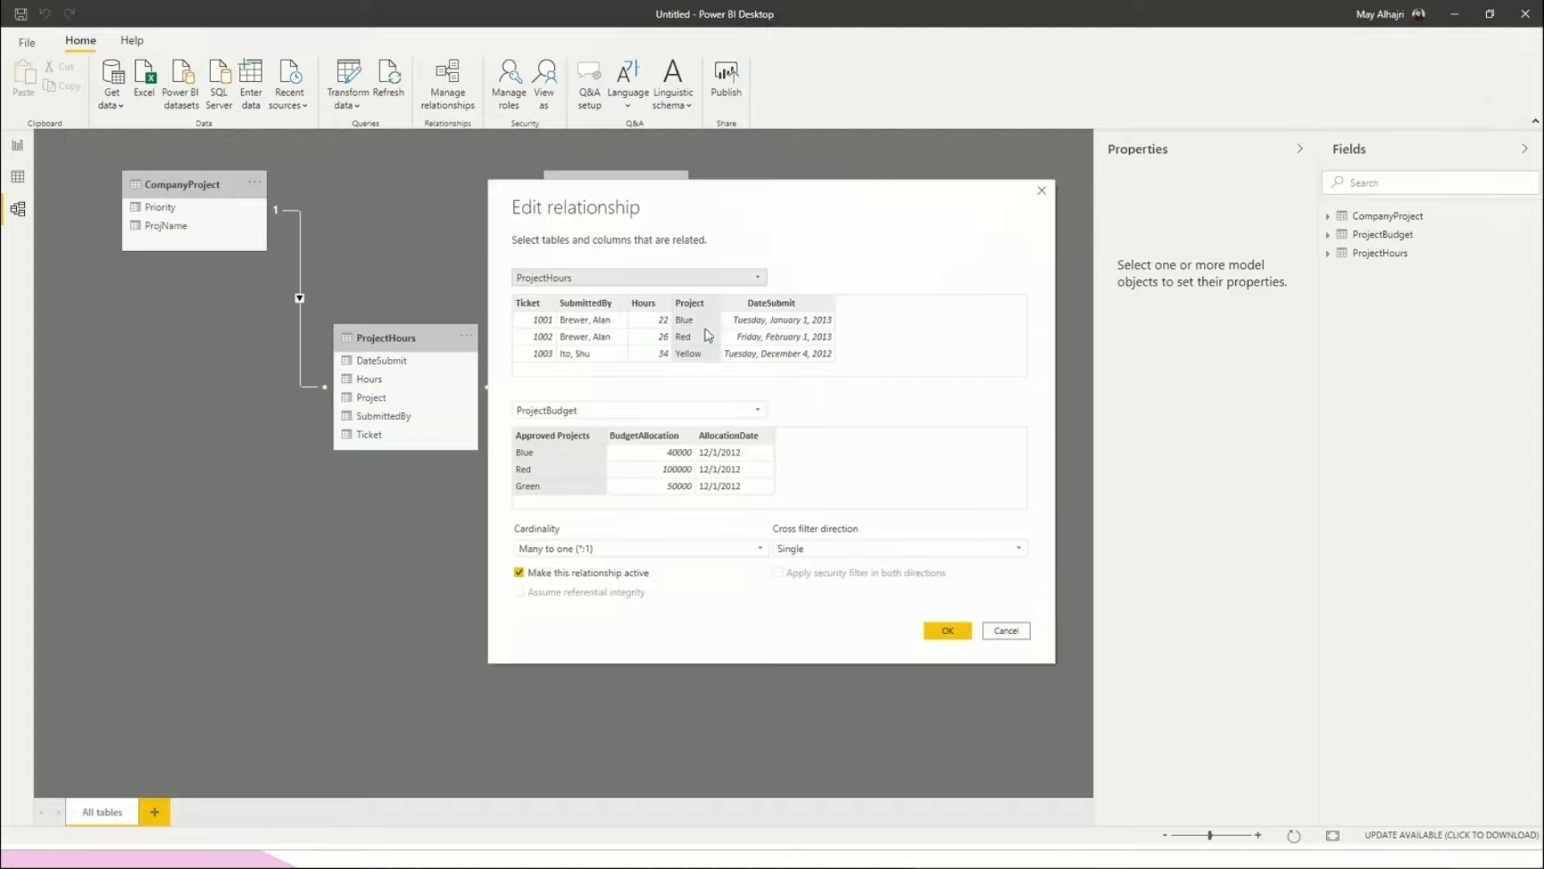
left_click(642, 278)
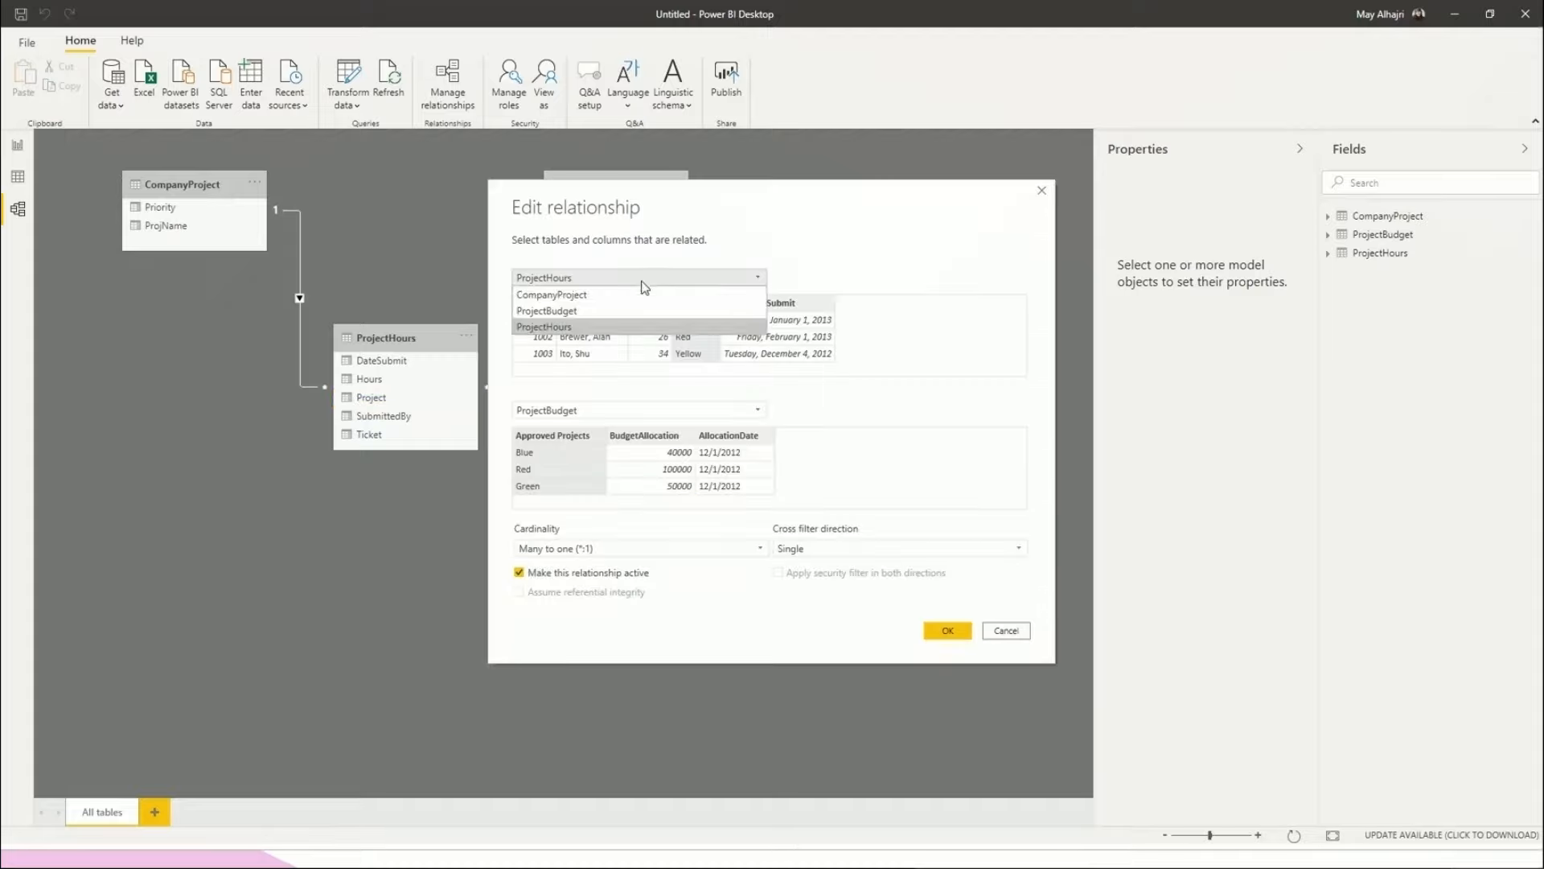
left_click(613, 328)
left_click(630, 414)
left_click(873, 420)
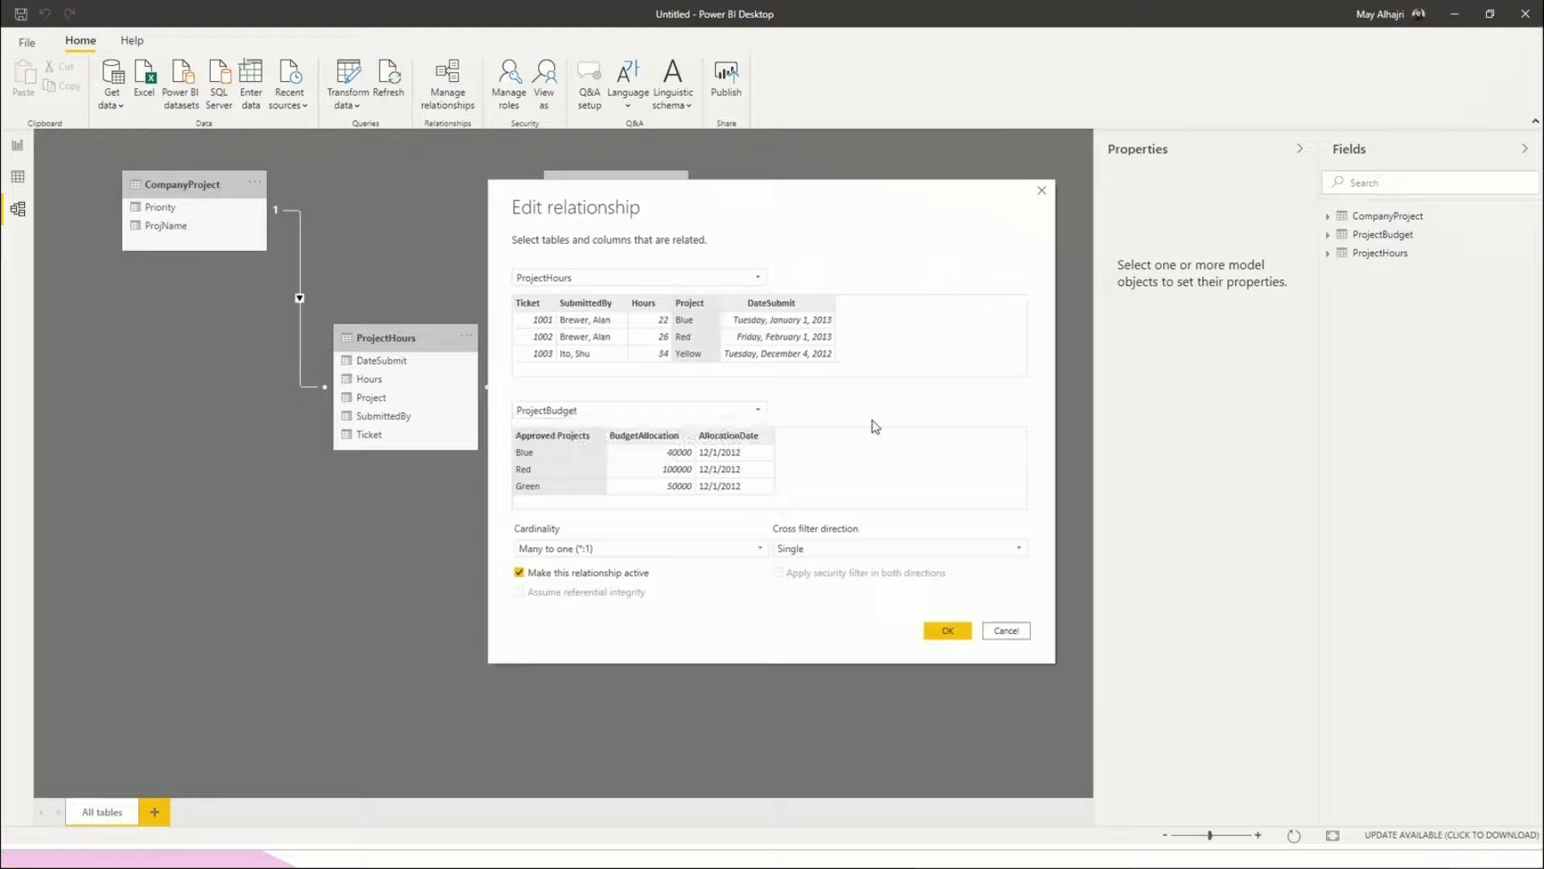
left_click(688, 310)
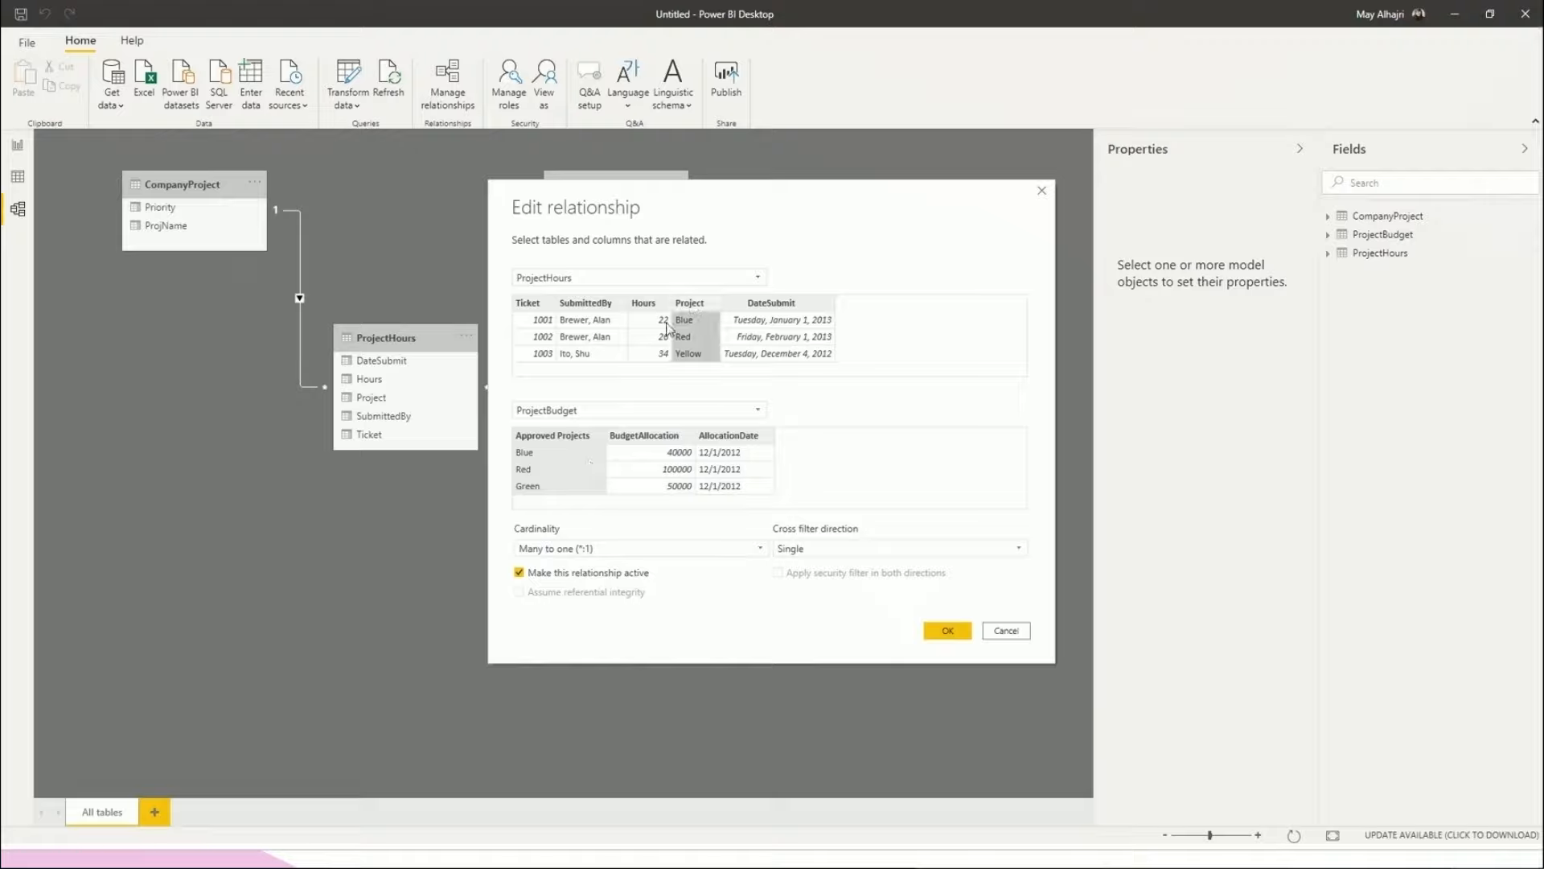
left_click(578, 442)
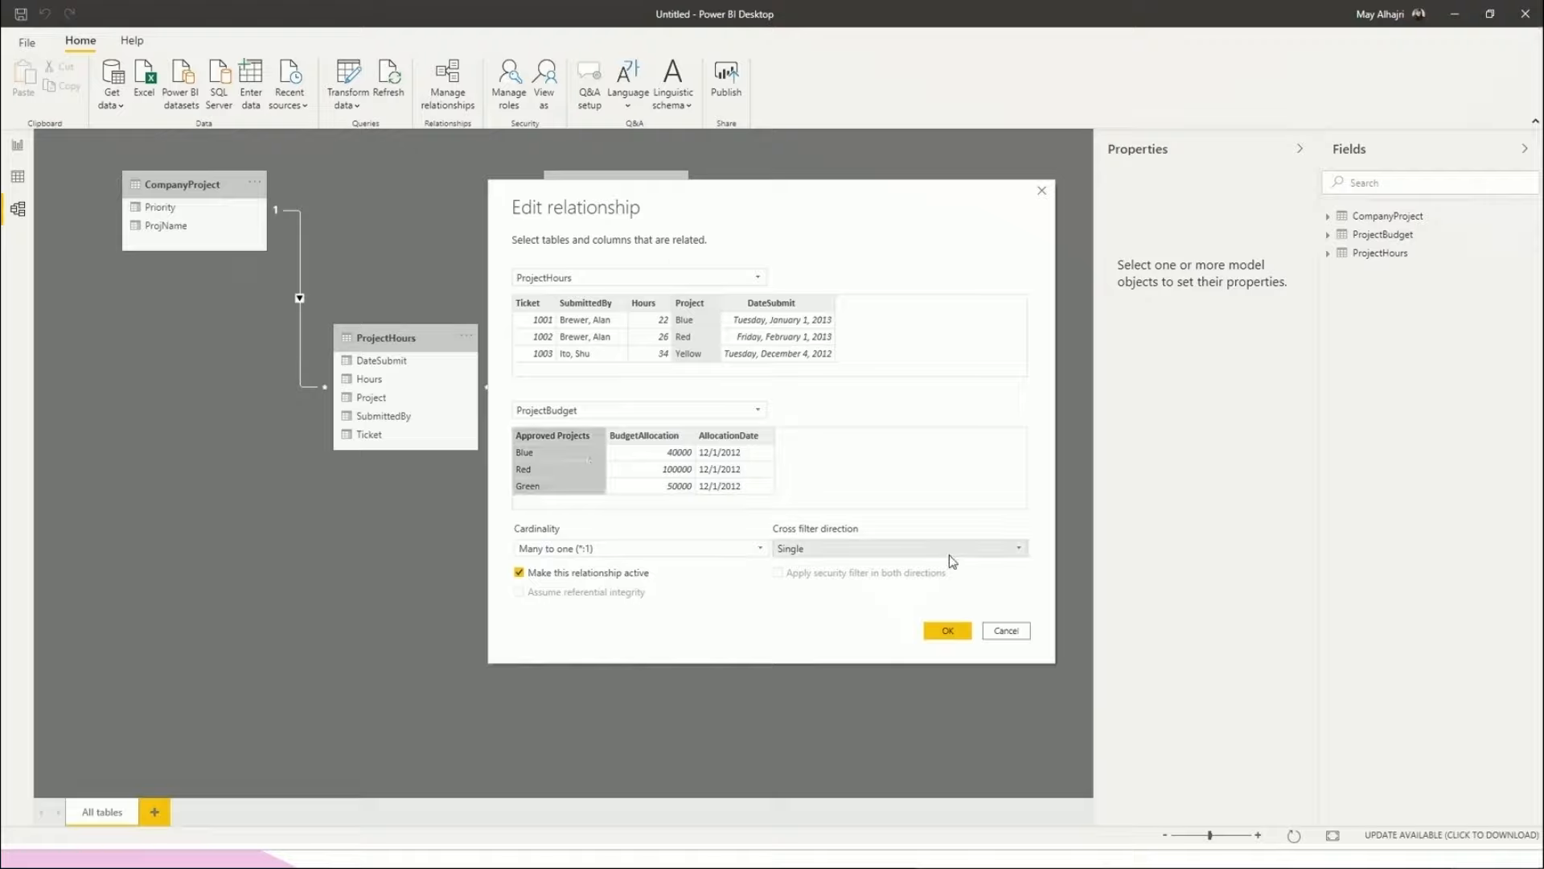
left_click(961, 632)
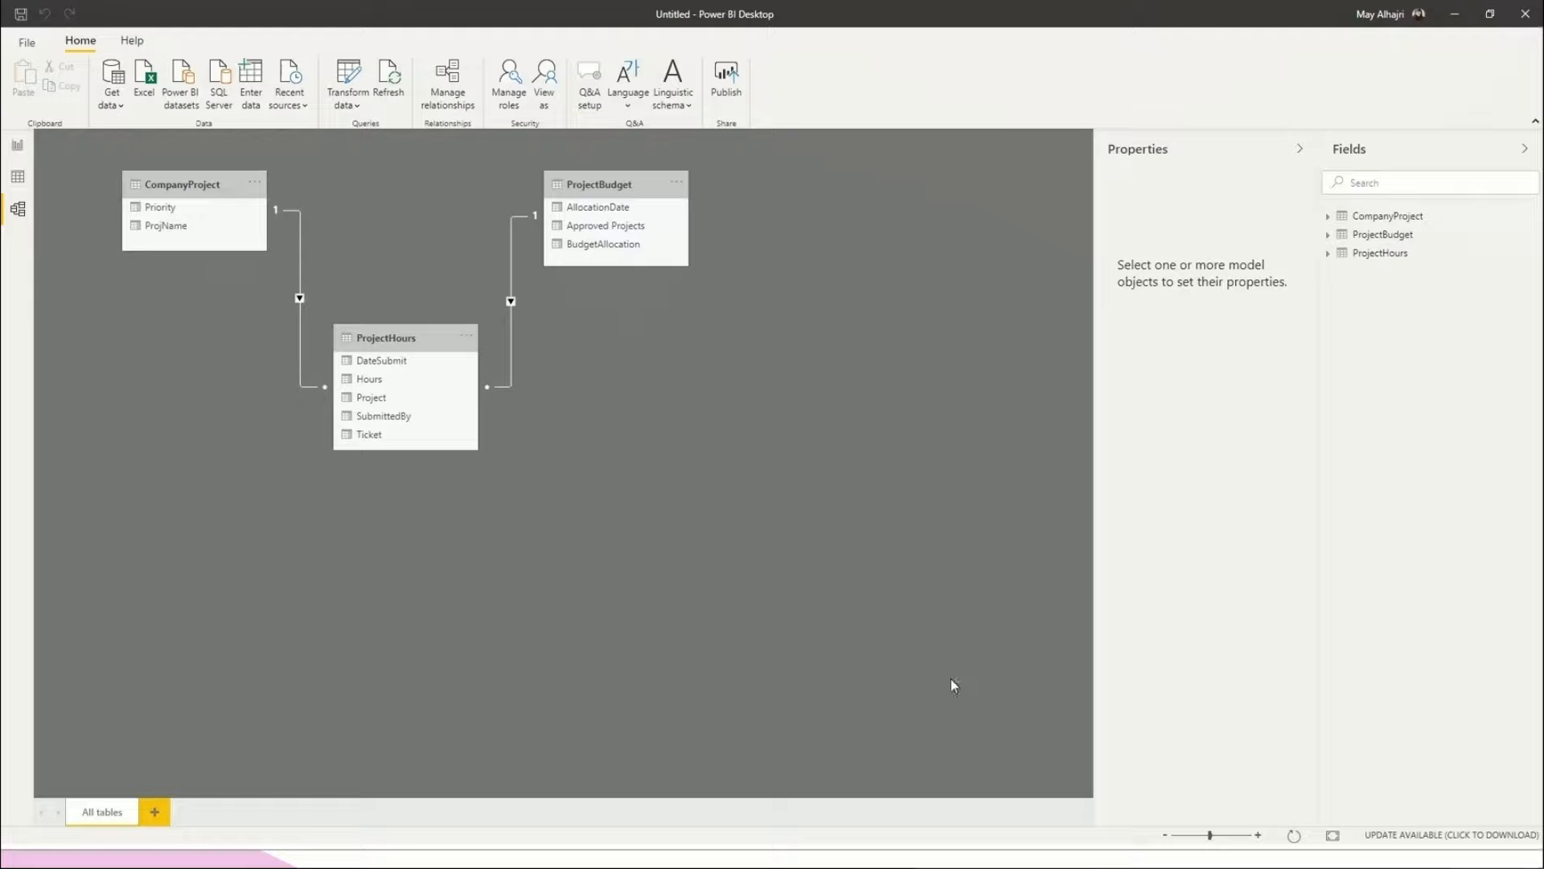
double_click(511, 301)
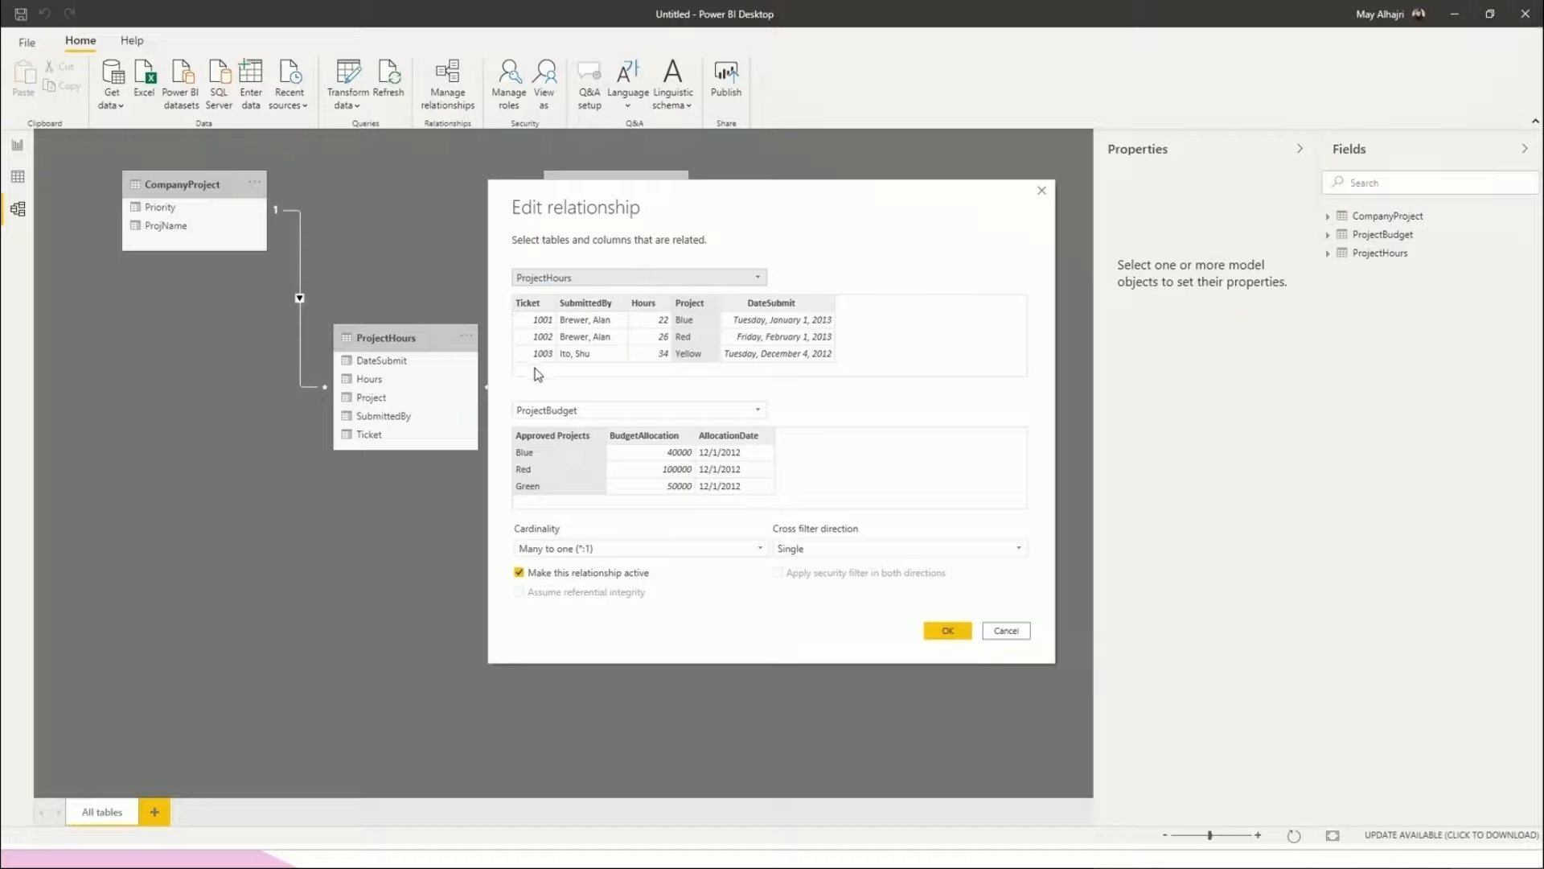
left_click(1003, 632)
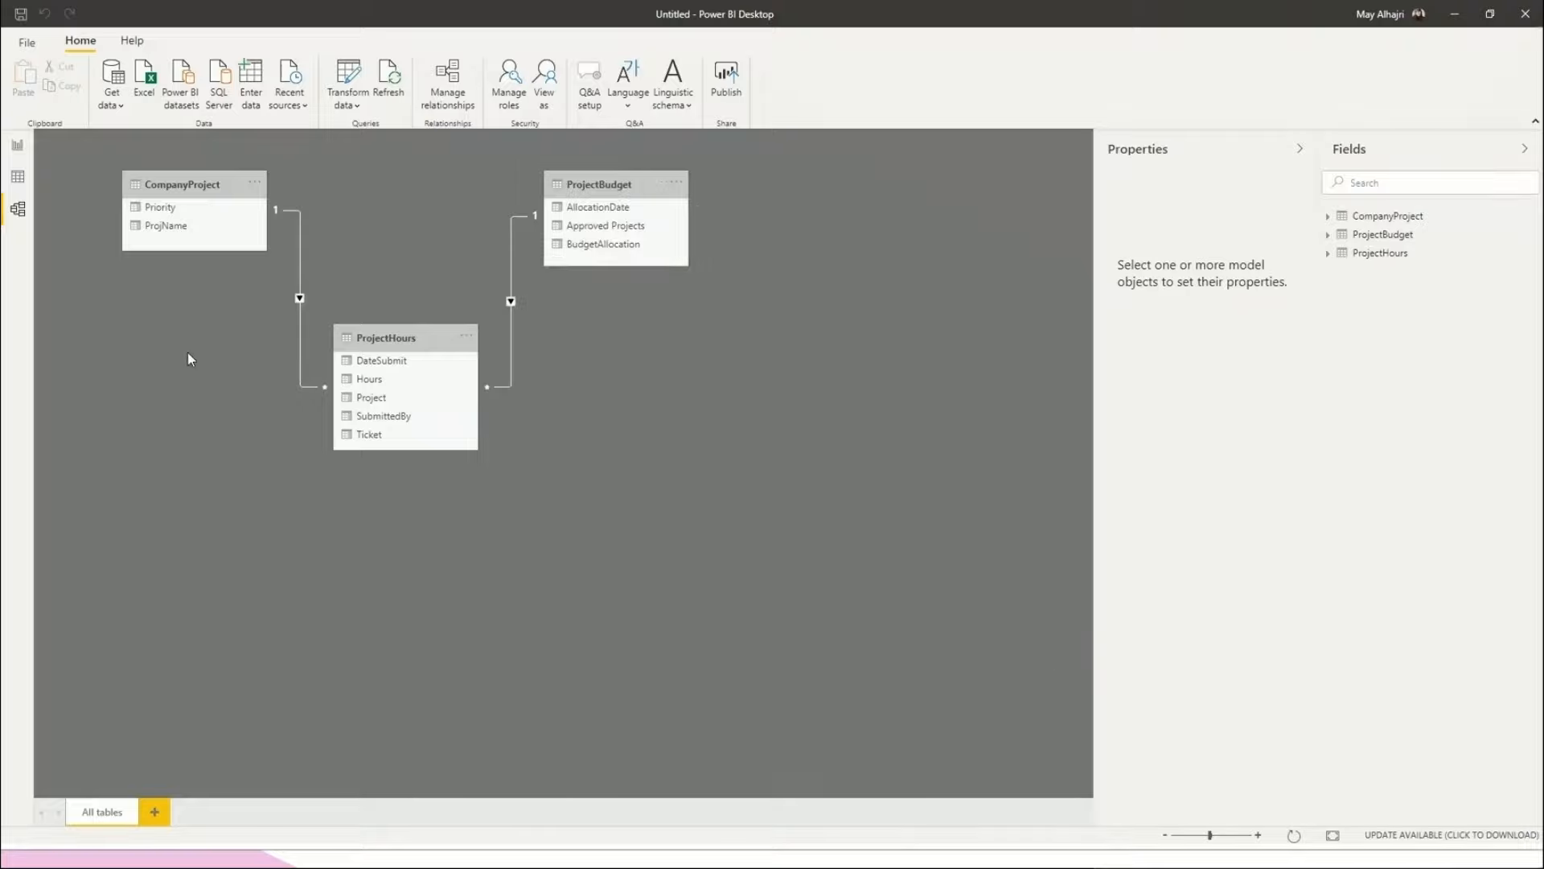
Return to the report and shrink the Priority and budget table by pulling its lower-left corner inward.
left_click(17, 146)
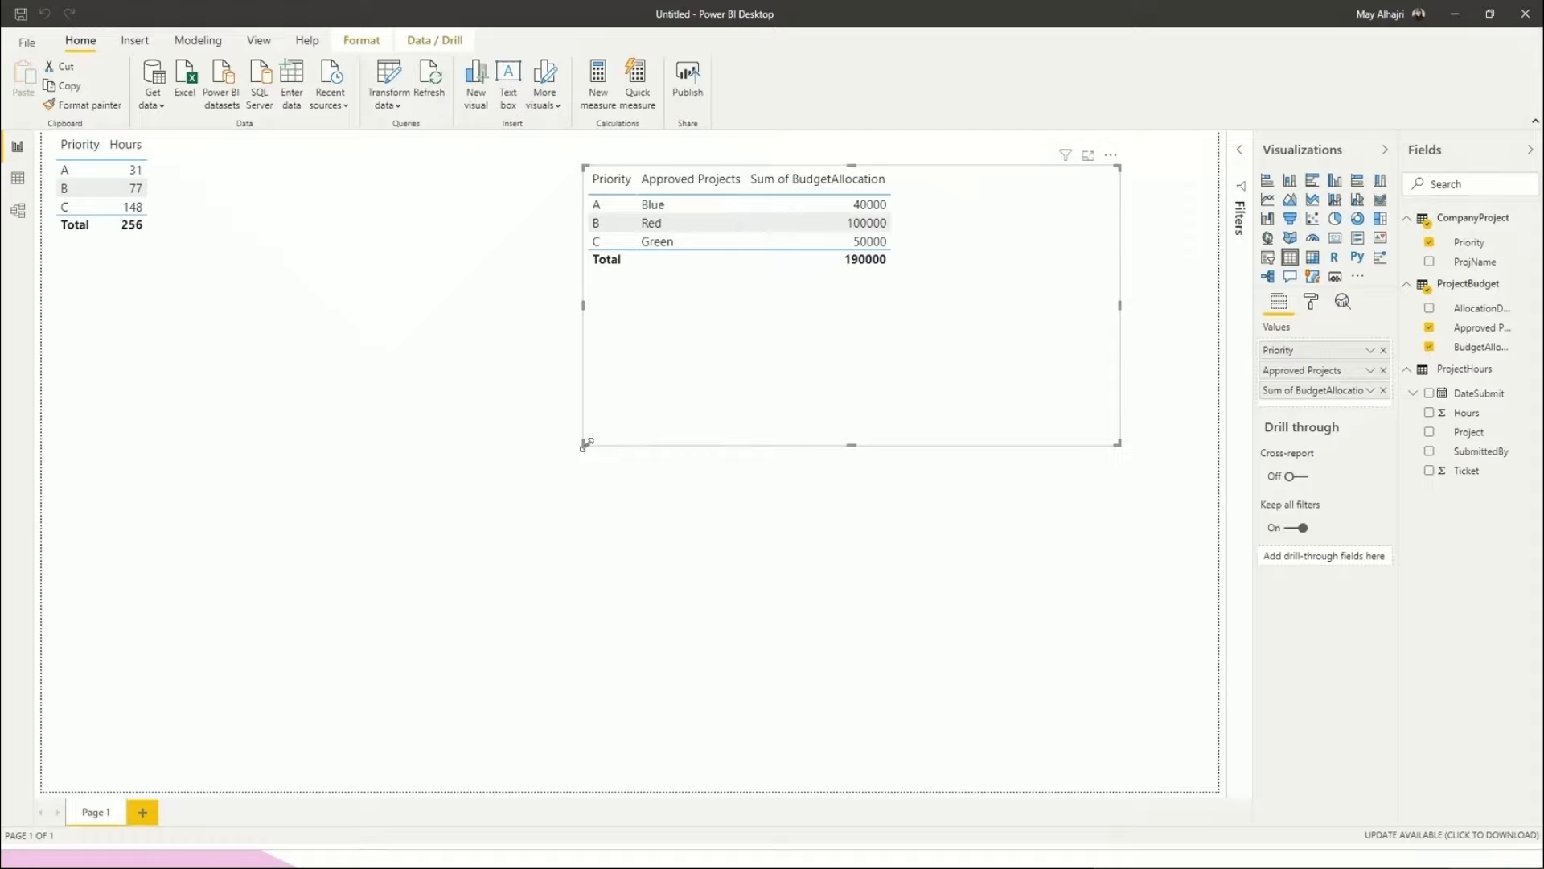
left_click_drag(586, 442, 734, 329)
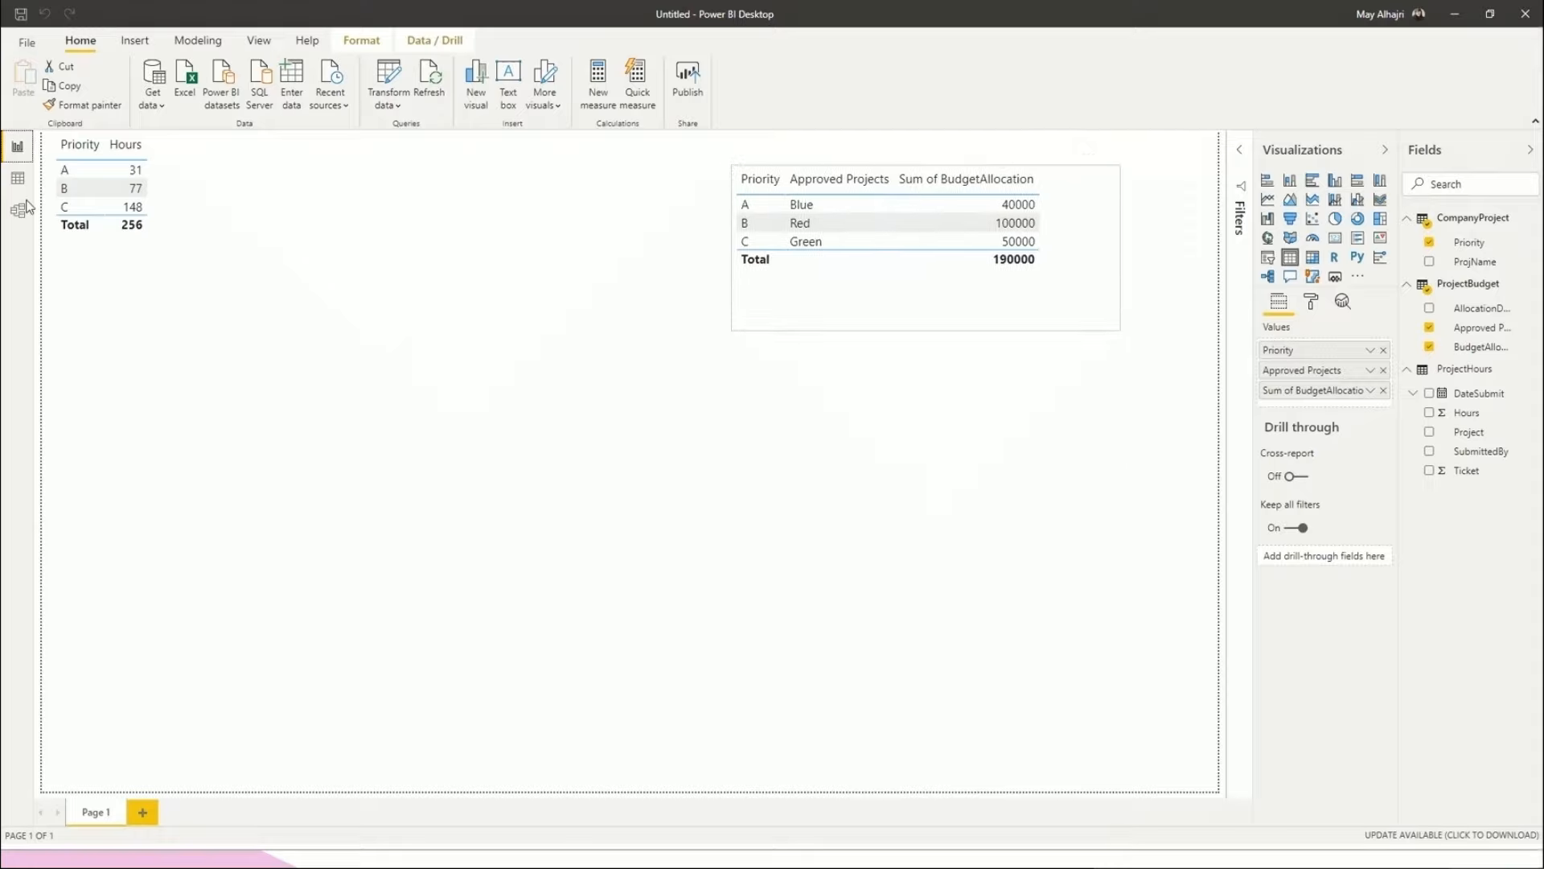
Examine the cardinality options and cross filter direction of the CompanyProject–ProjectHours relationship in the model, leaving its settings as they are.
left_click(91, 245)
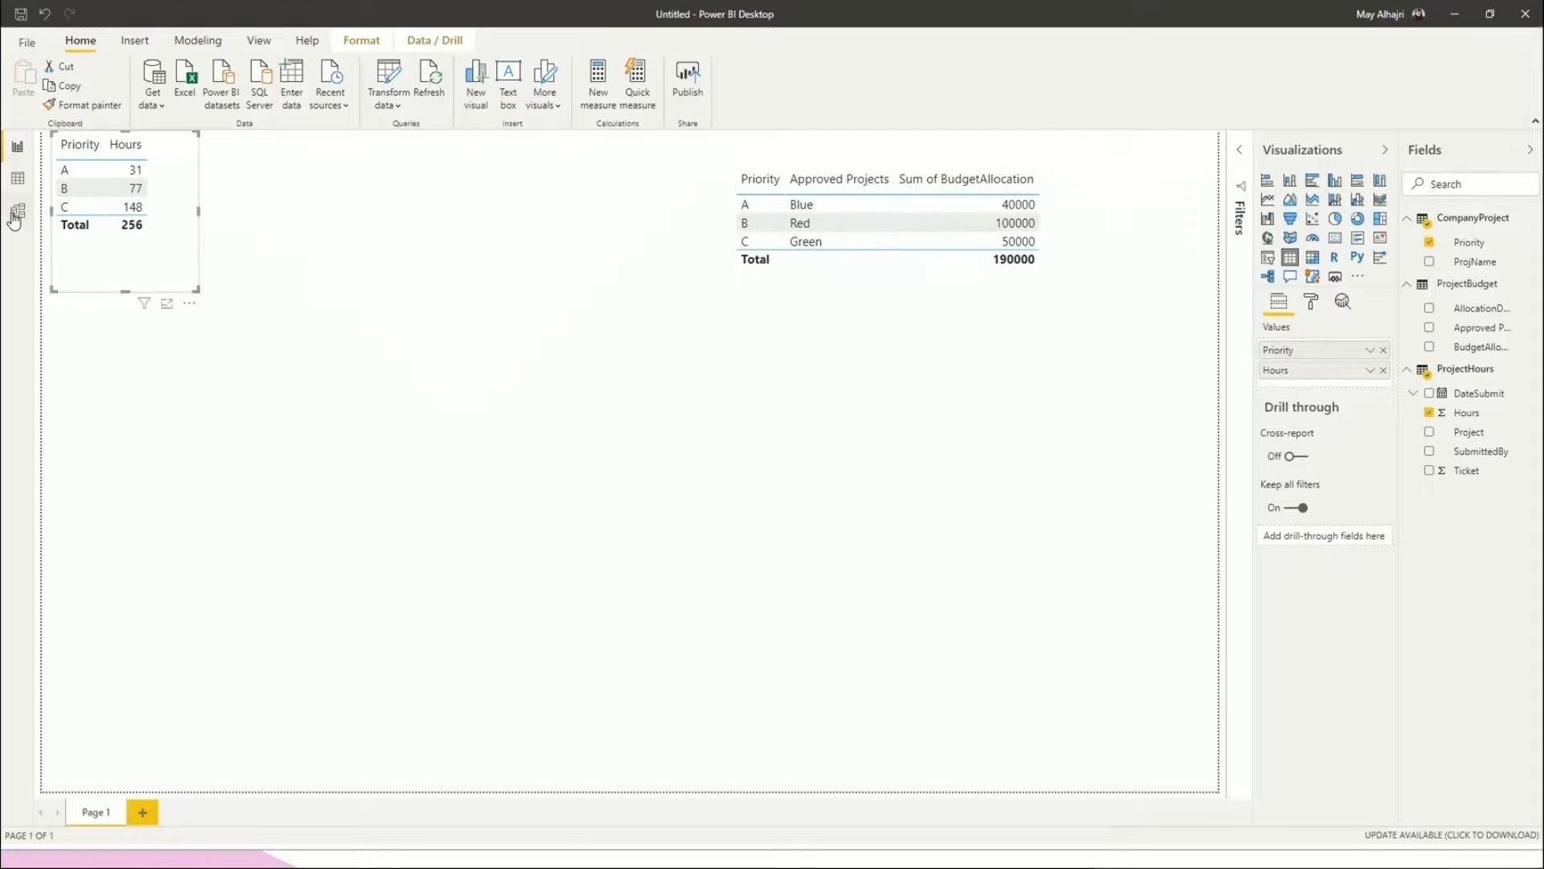
left_click(17, 211)
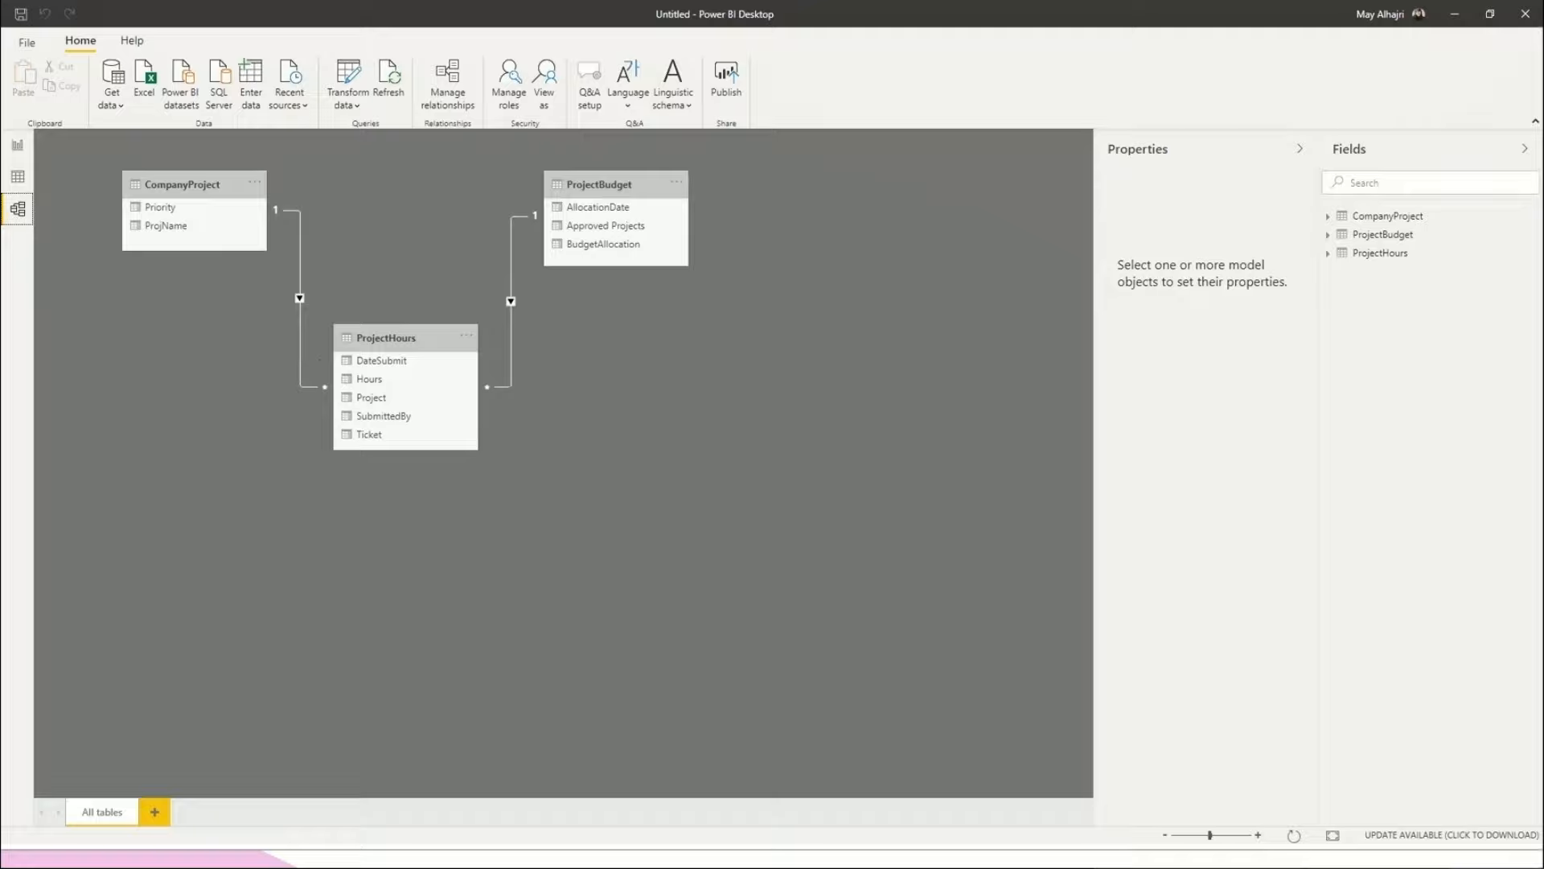
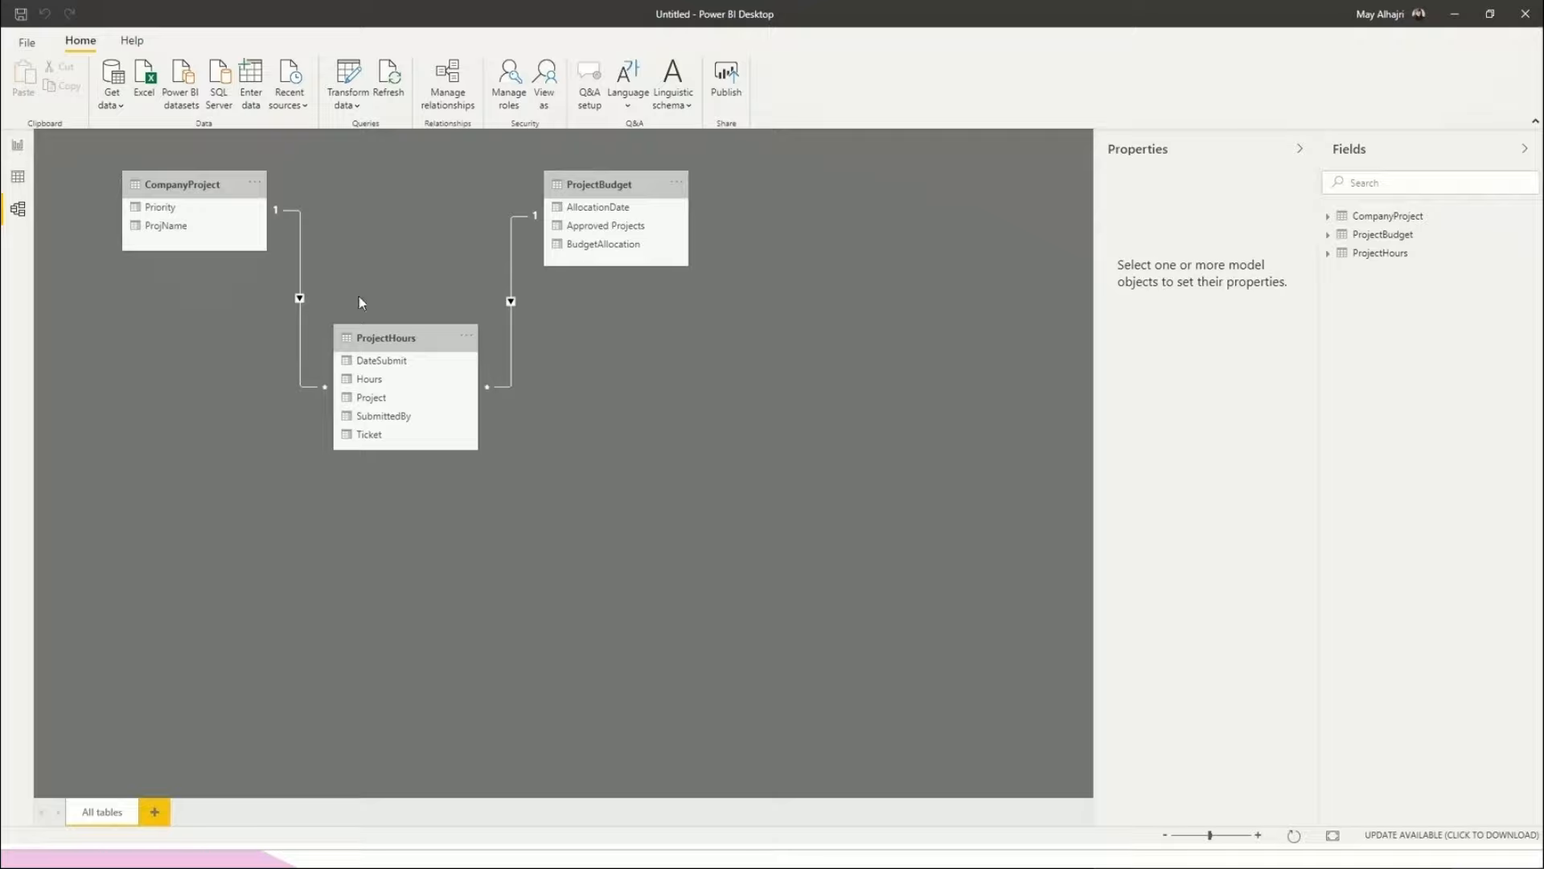
double_click(302, 300)
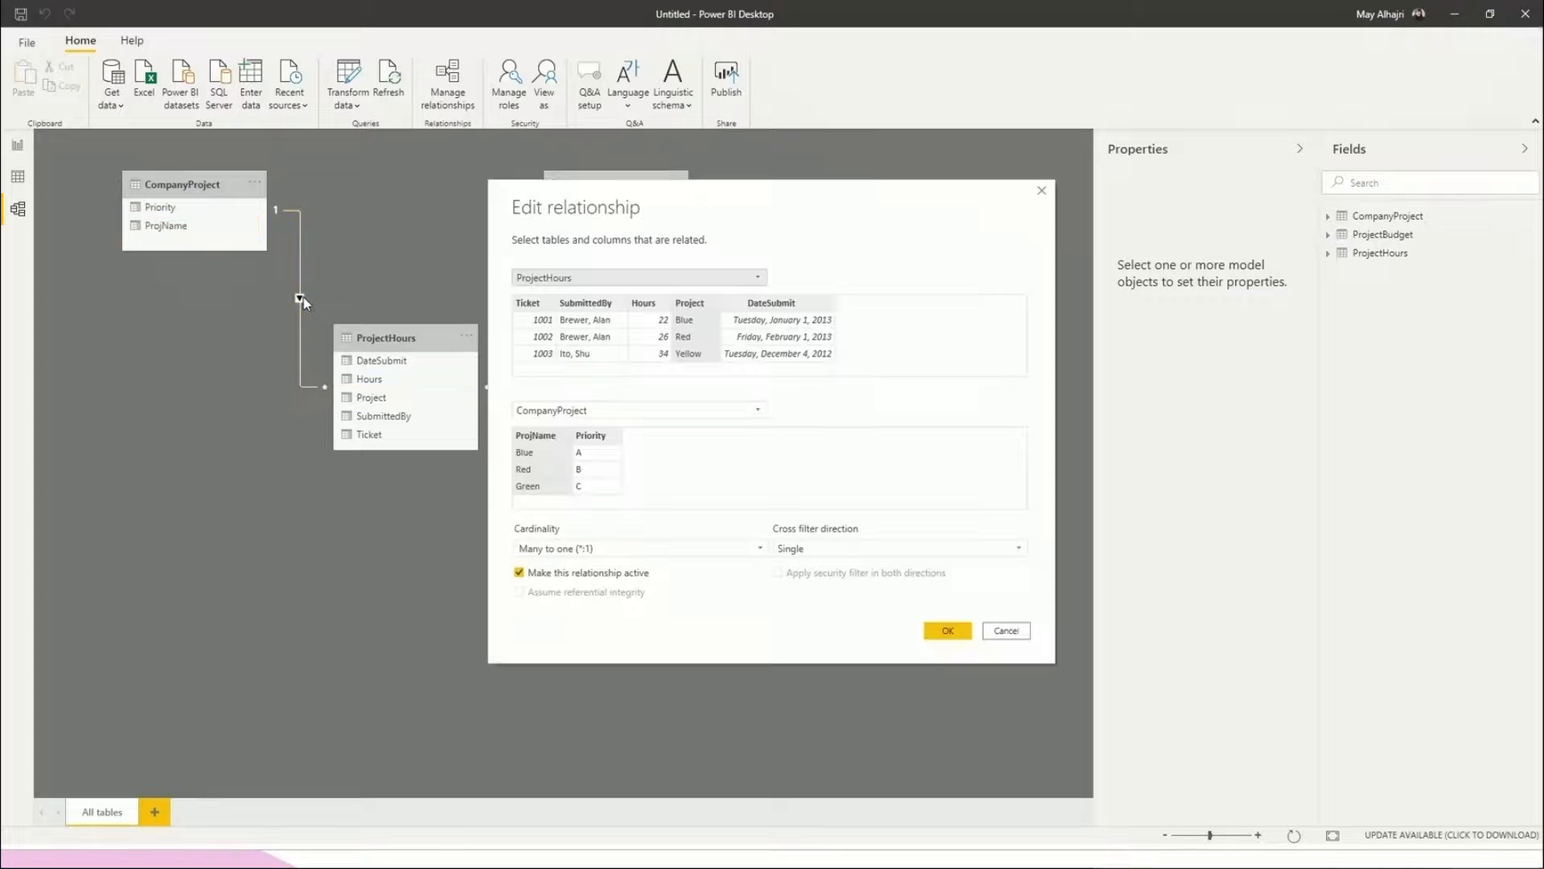
left_click(603, 548)
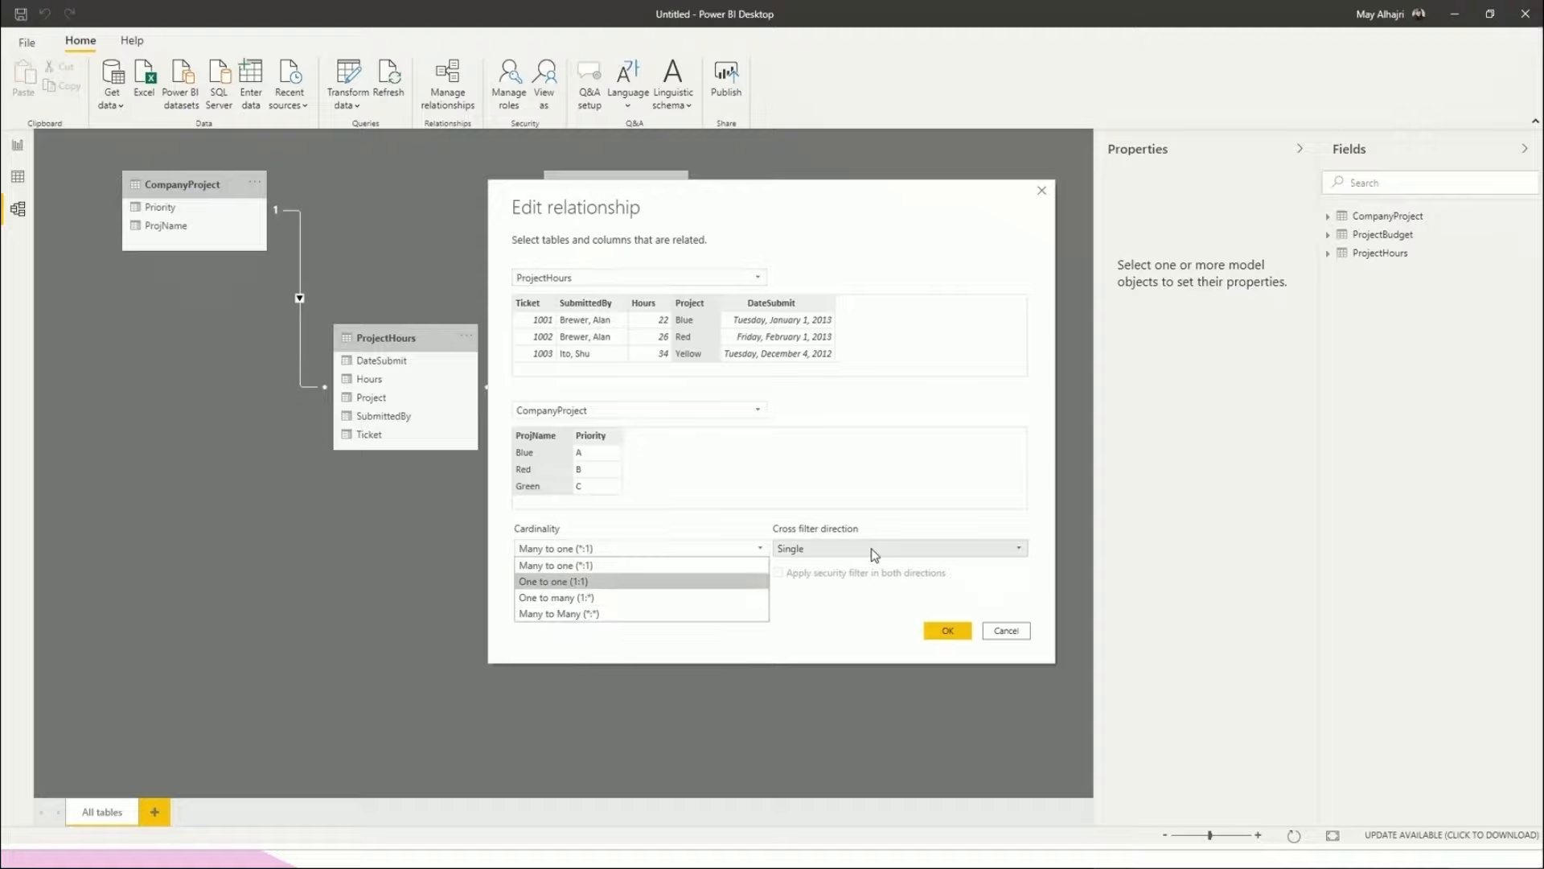
left_click(841, 506)
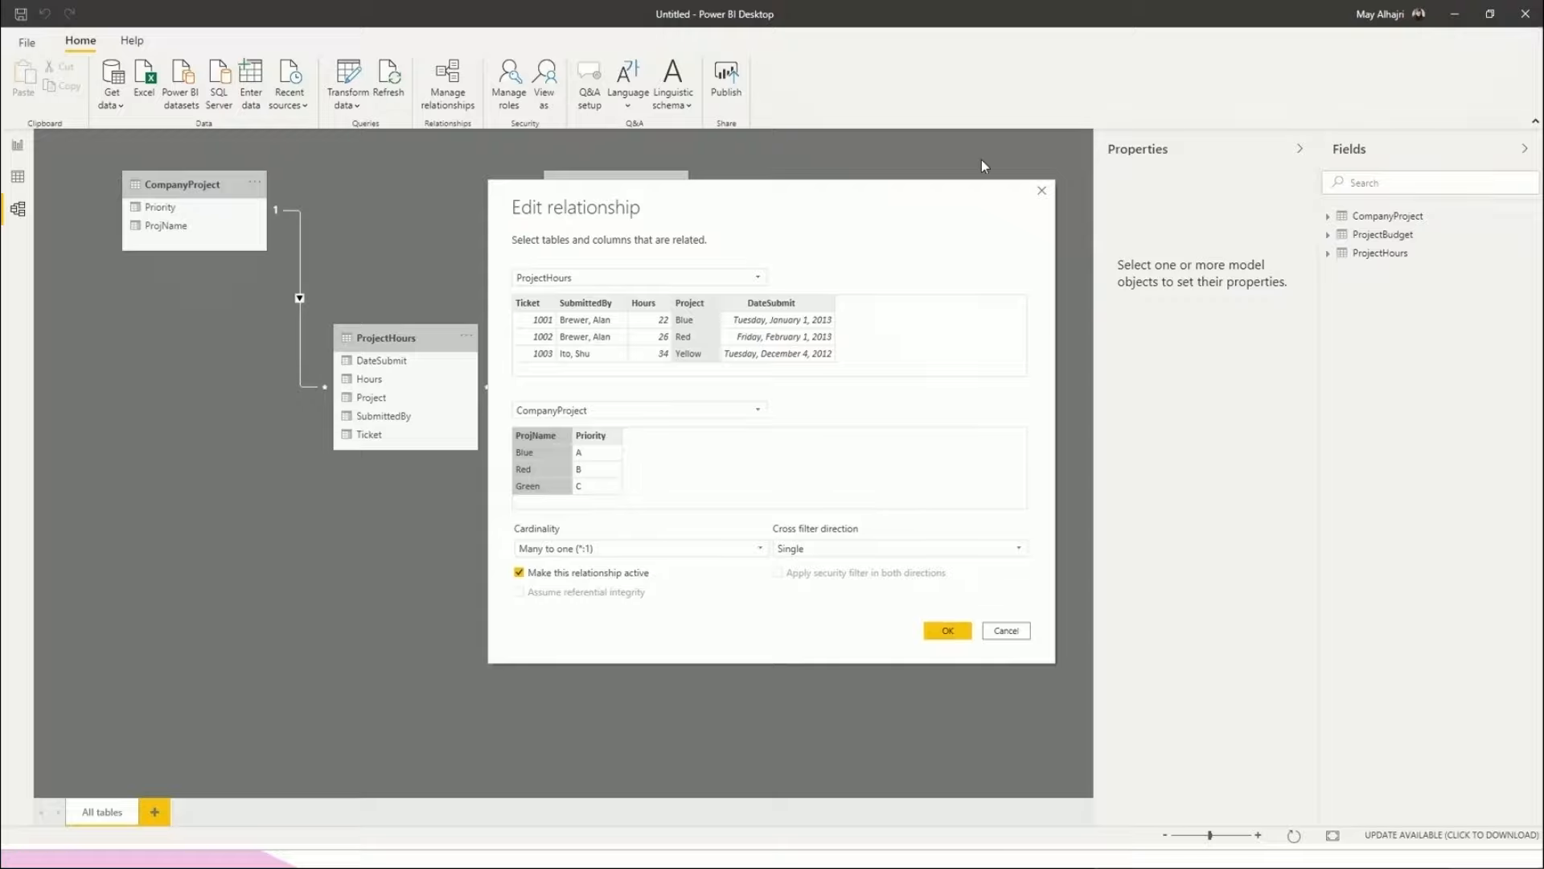
left_click(1038, 192)
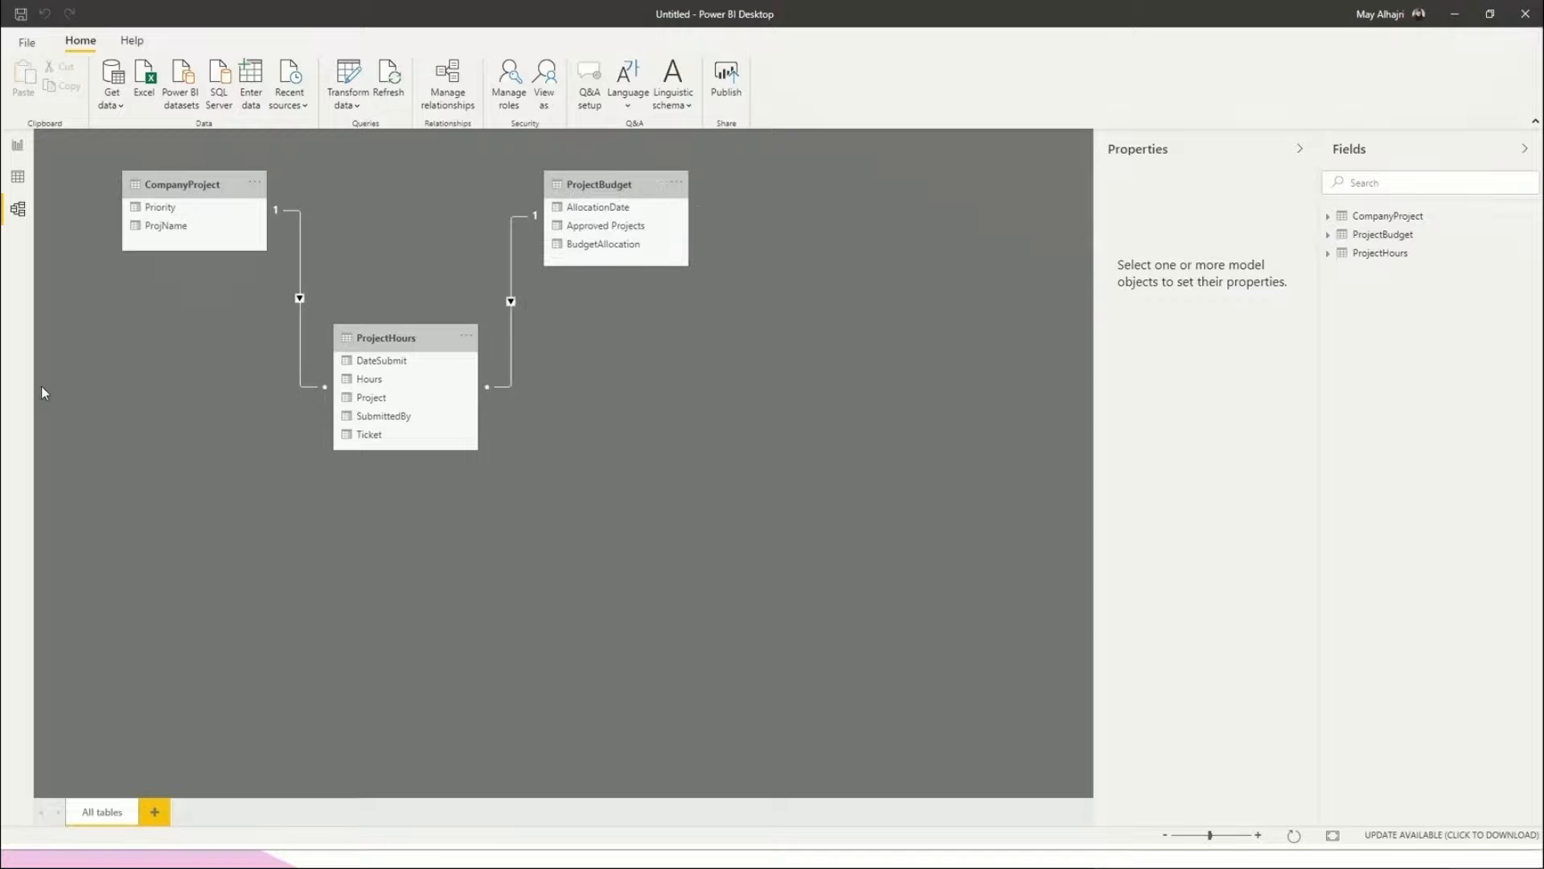